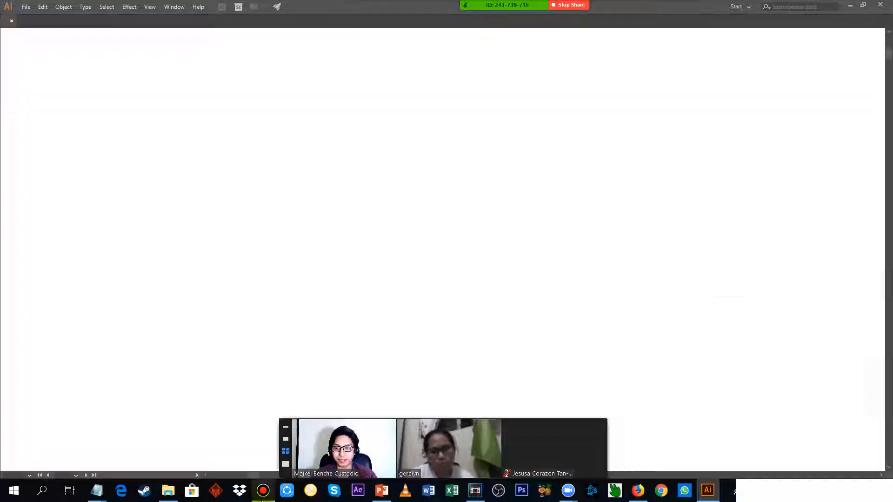
click(261, 491)
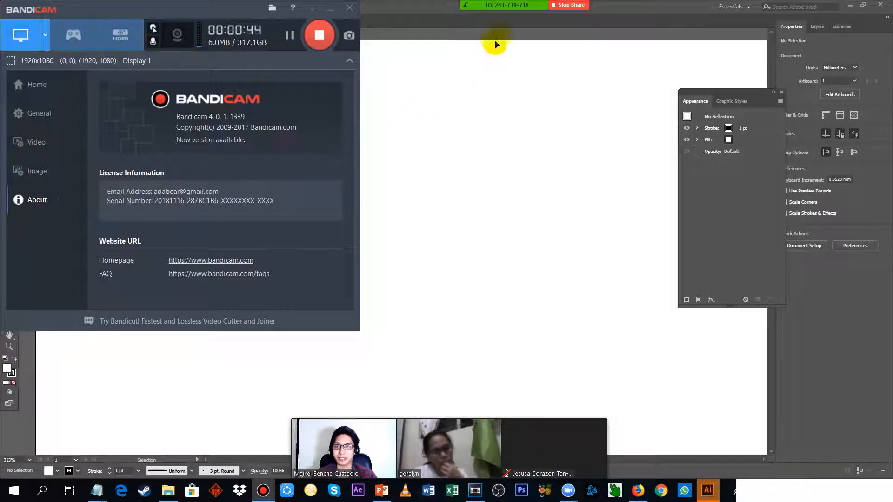
click(495, 41)
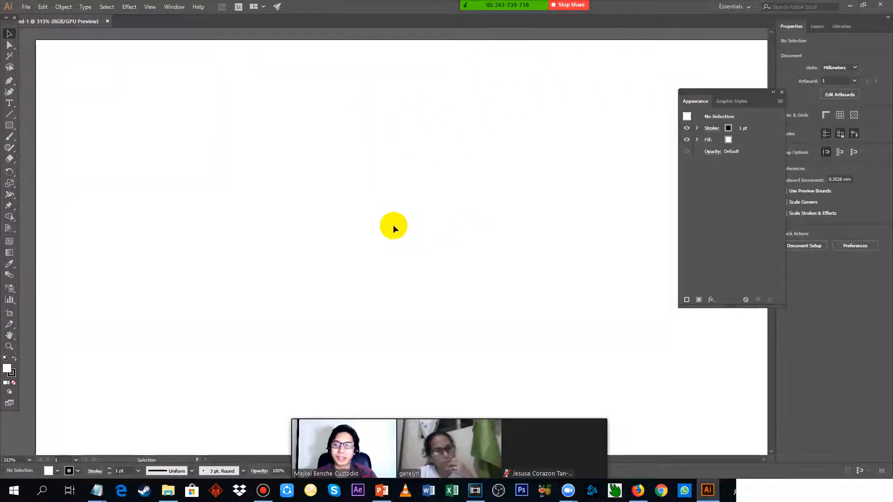
scroll(392, 225, down, 2)
scroll(378, 217, up, 1)
scroll(376, 191, down, 1)
Switch to the ADOBE ILLUSTRATOR 103 notes in Notepad and review the "working with effects" outline.
key(alt+Tab)
click(361, 182)
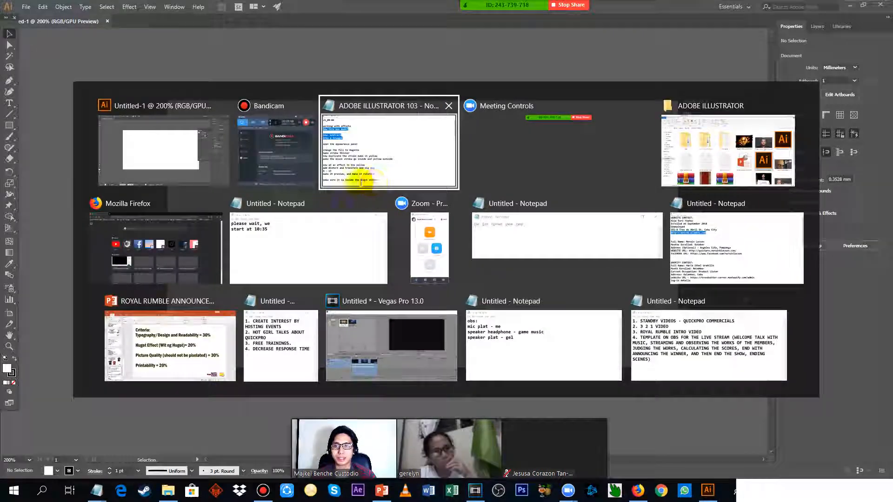
drag(232, 65, 1, 70)
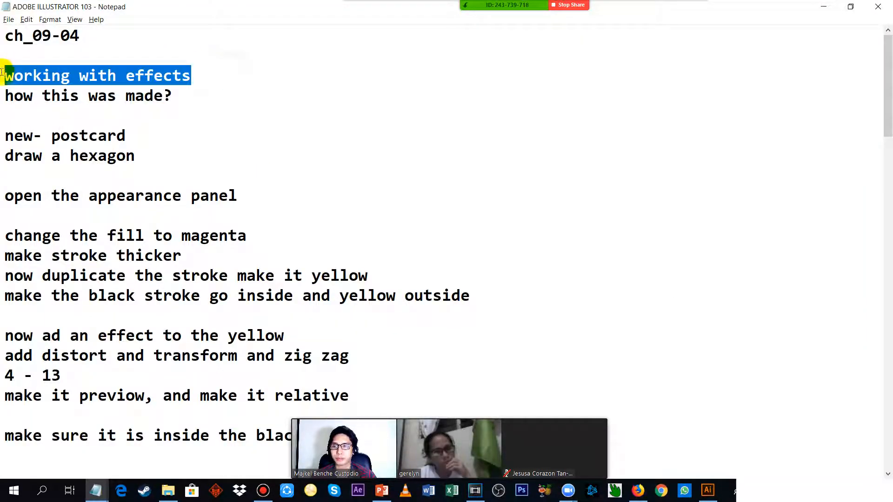
key(alt+Tab)
key(alt+Tab)
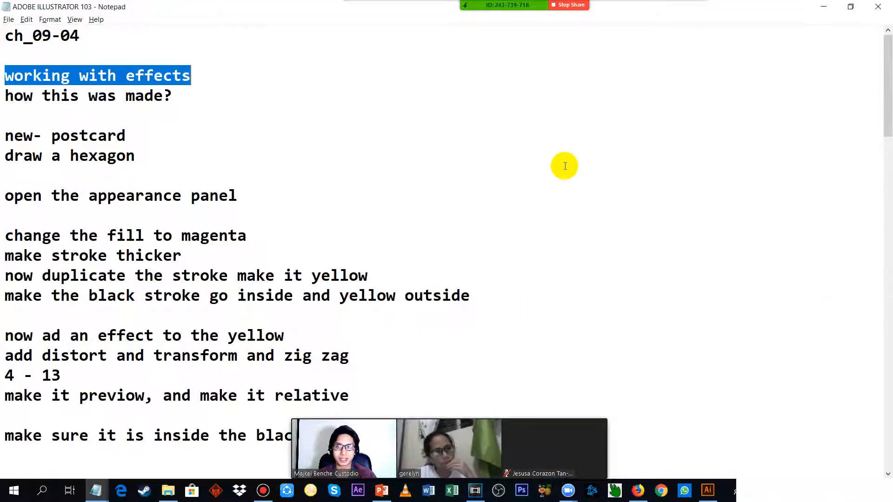
Return to Illustrator, close the floating Appearance panel and activate the Polygon tool.
key(alt+Tab)
drag(723, 94, 702, 80)
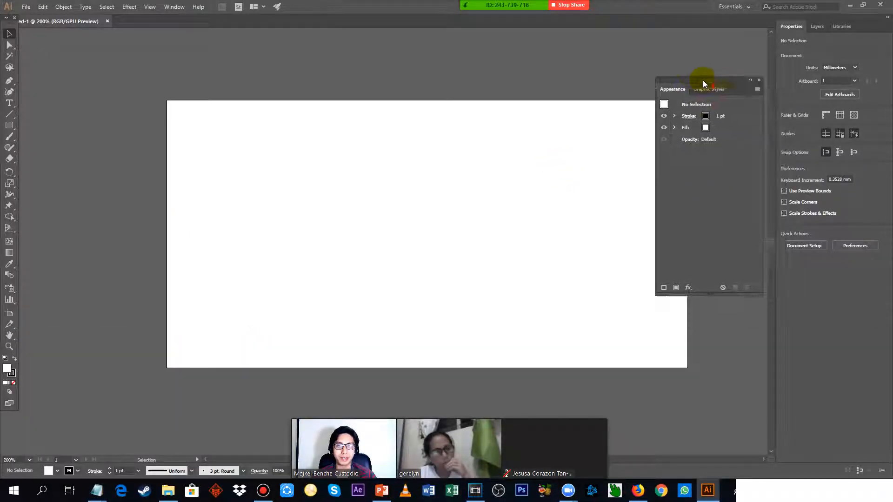
click(760, 79)
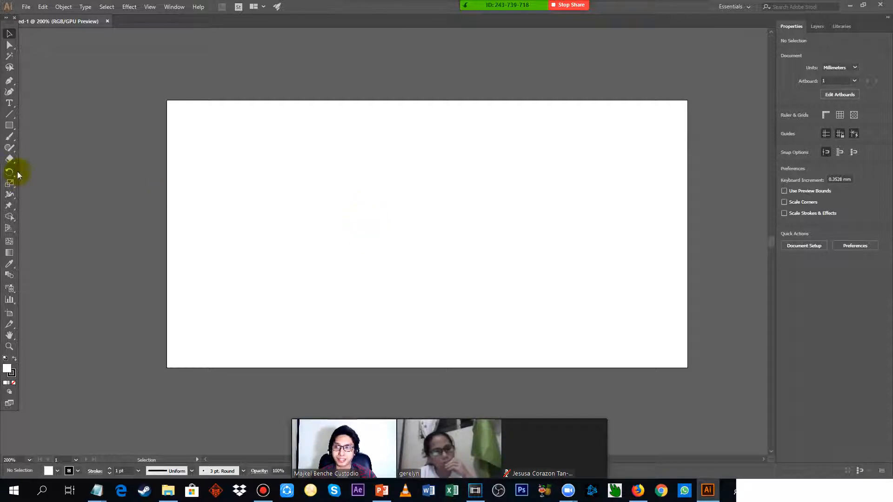
click(10, 130)
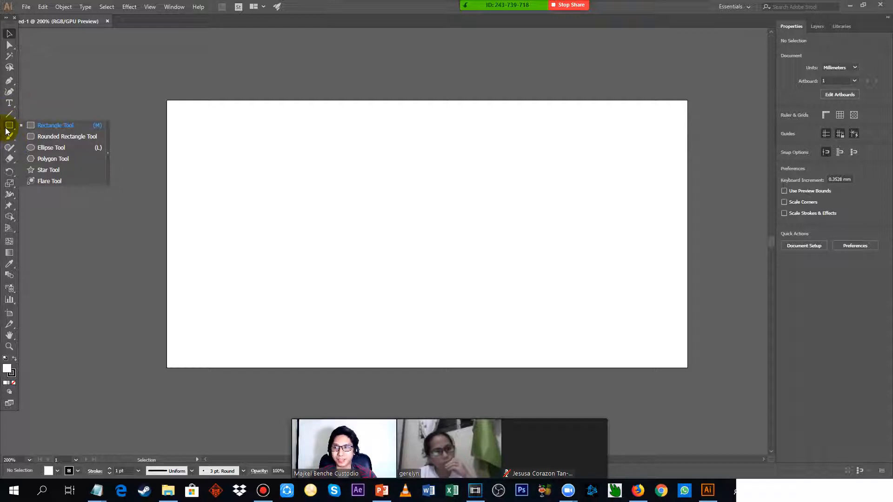
click(53, 159)
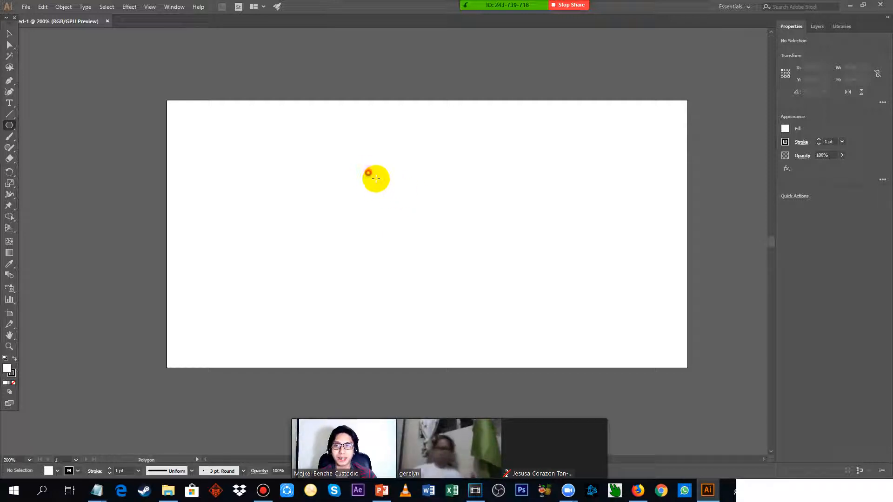
drag(368, 173, 492, 253)
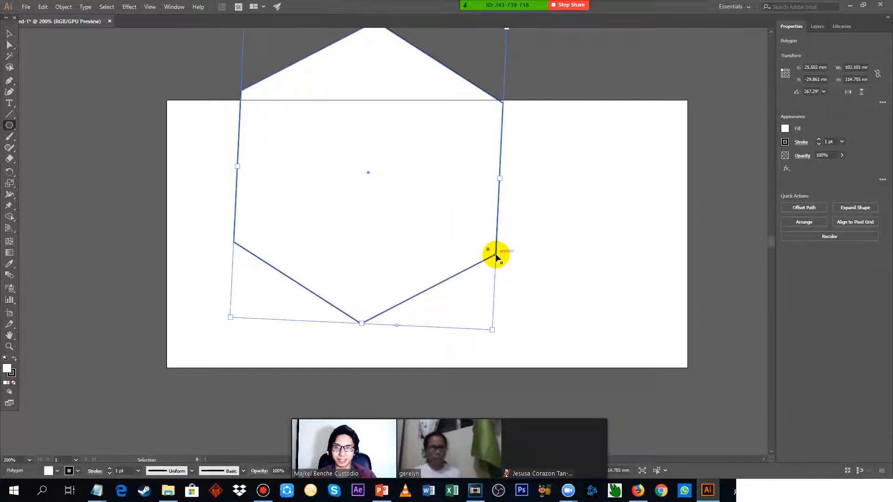
key(ctrl+z)
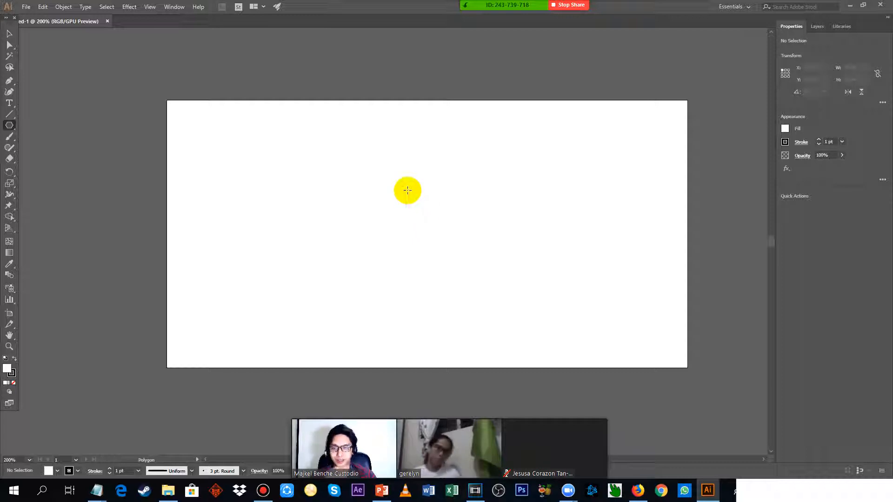
drag(430, 215, 517, 216)
key(ctrl+z)
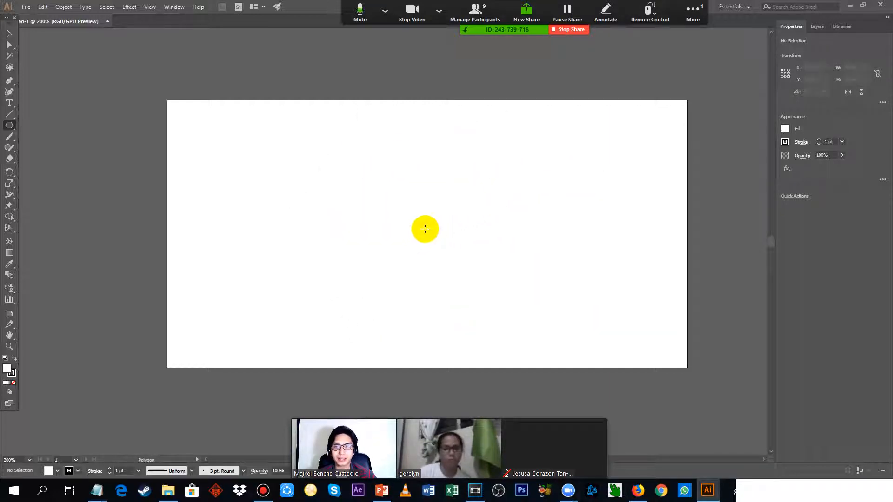
Draw a hexagon about 70 mm wide and 61 mm high around the artboard's centre, then deselect it.
drag(425, 231, 472, 150)
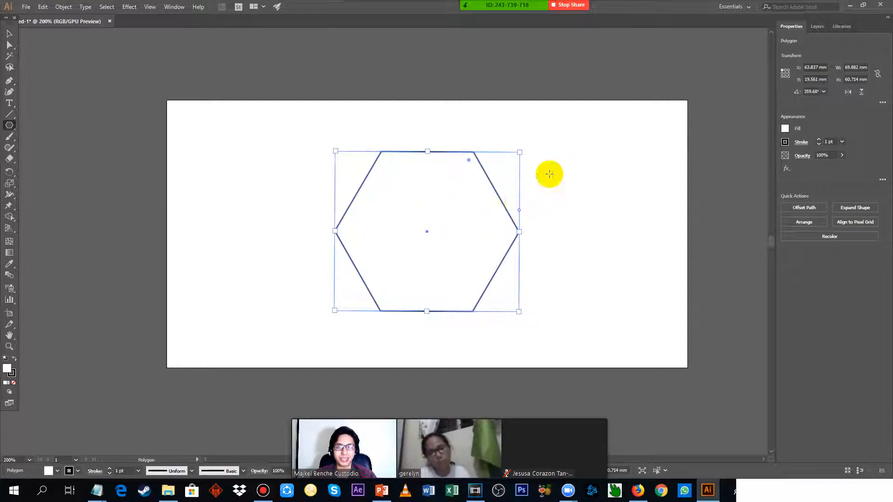
click(9, 33)
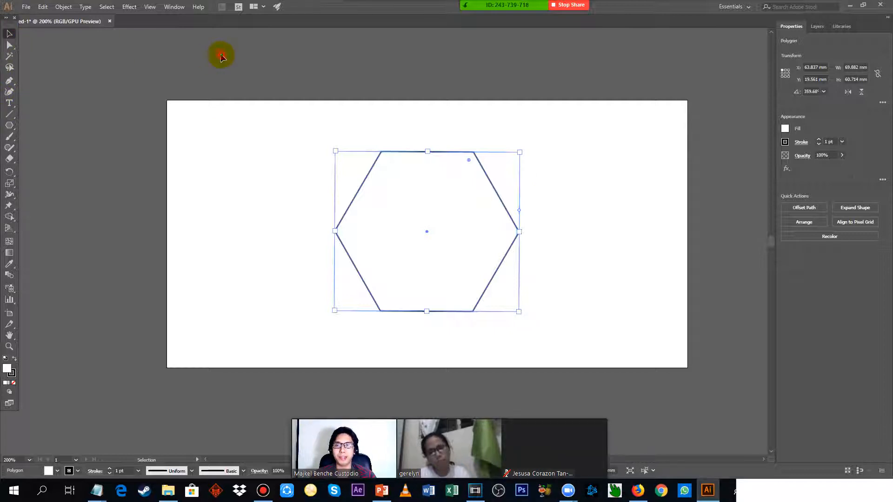
click(219, 53)
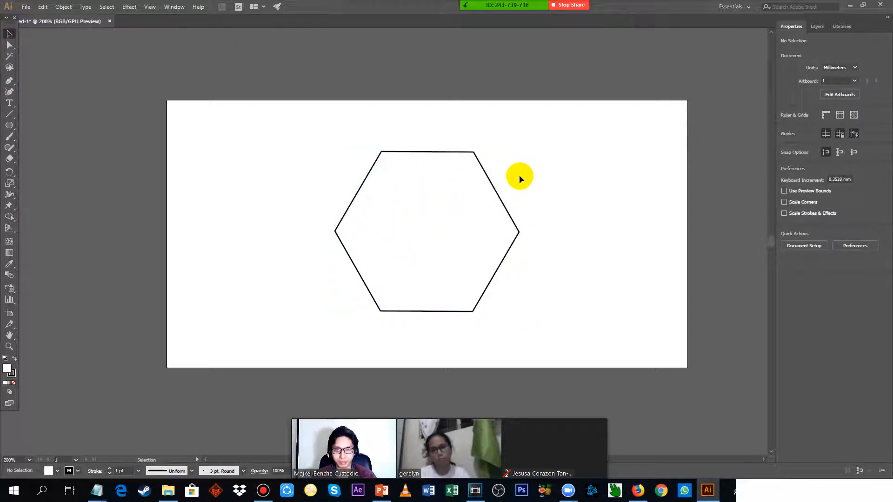
Nudge the hexagon slightly and straighten its rotation to 0° so its horizontal edges are level.
click(467, 182)
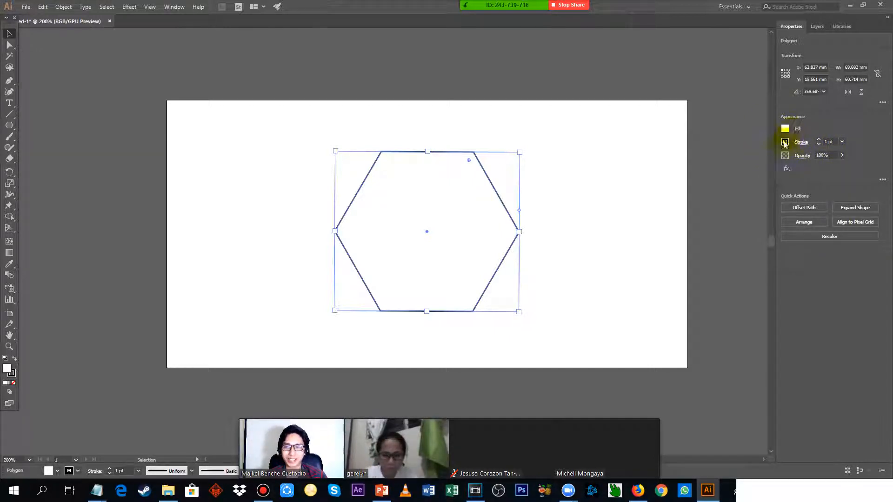
key(alt+Tab)
key(alt+Tab)
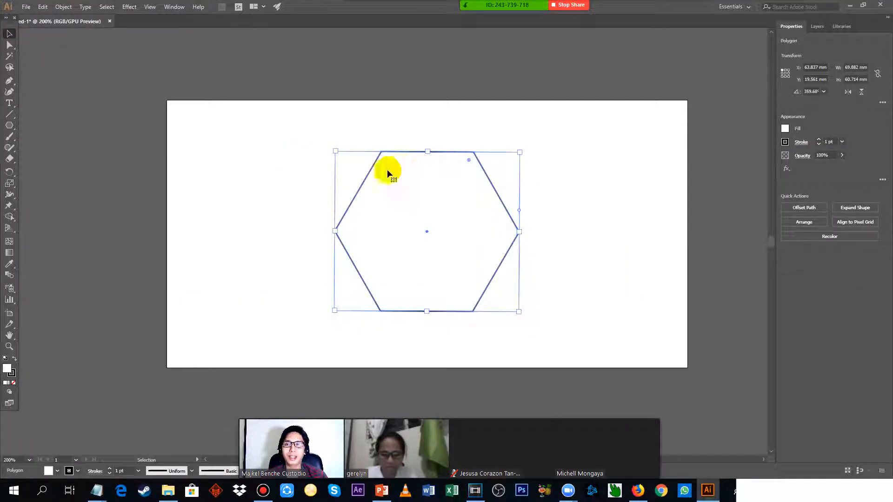
drag(388, 171, 499, 185)
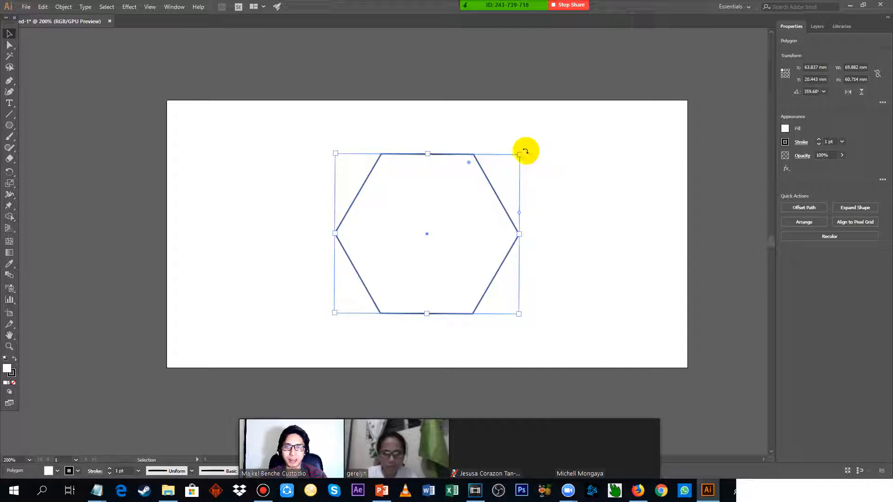
drag(525, 151, 521, 149)
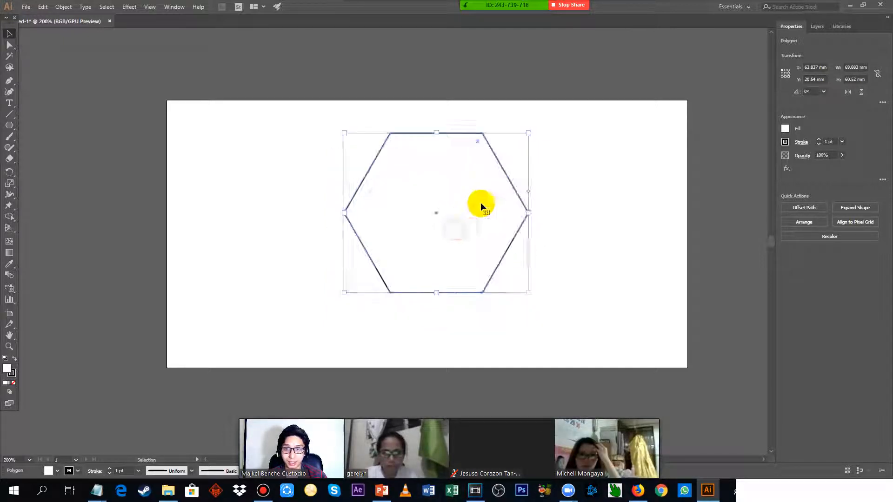
Consult the Notepad notes on the fill colour, fill the hexagon with the magenta-pink swatch and reposition it near the artboard's centre.
key(alt+Tab)
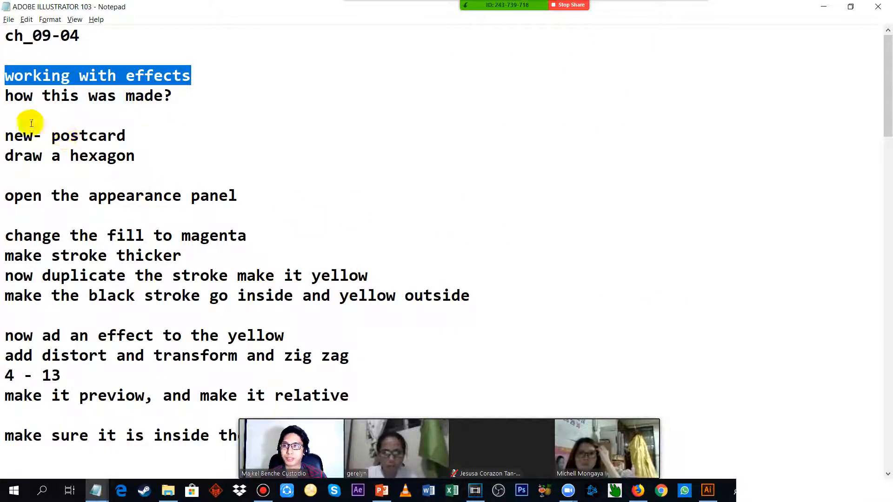
drag(6, 136, 140, 133)
drag(5, 236, 299, 237)
key(alt+Tab)
drag(434, 188, 445, 189)
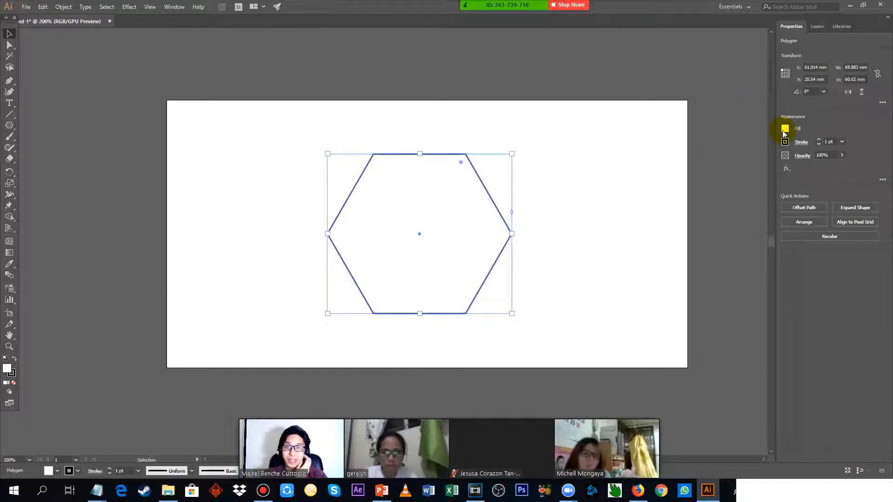
click(785, 130)
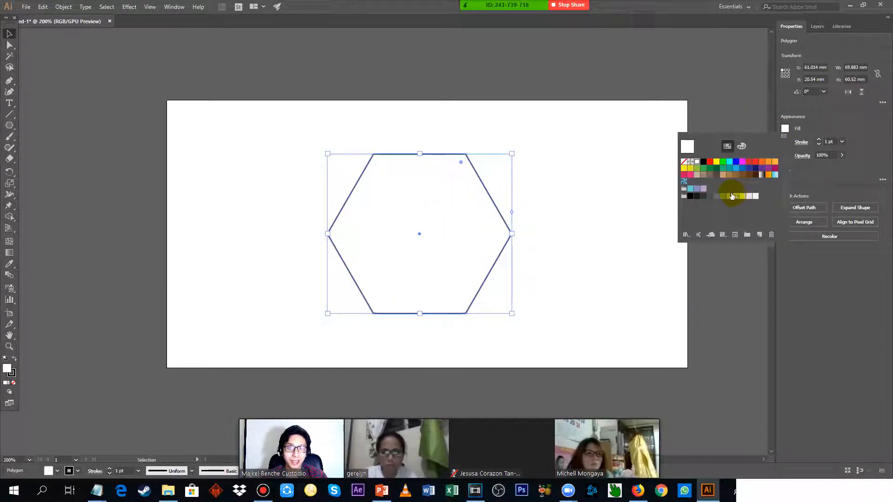
click(693, 179)
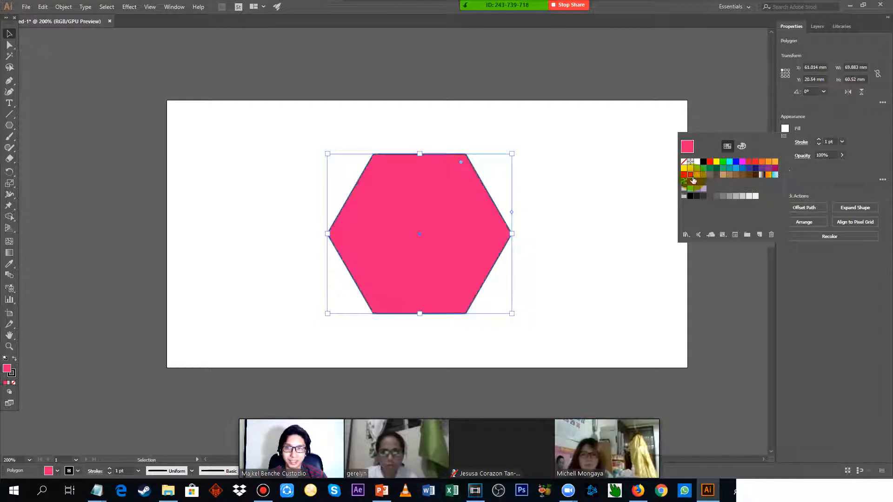
drag(465, 194, 454, 213)
click(453, 209)
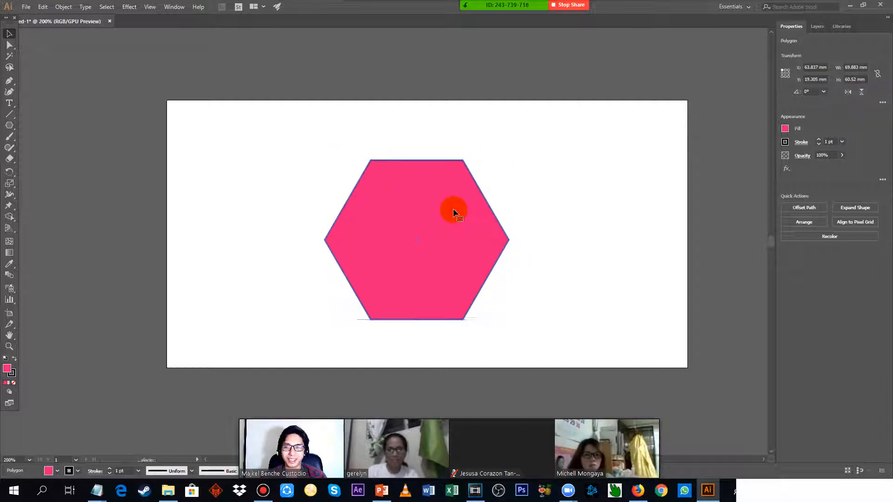
Check the stroke instruction in the notes and thicken the hexagon's black stroke to 15 pt.
key(alt+Tab)
mouse_move(246, 262)
mouse_down()
mouse_move(3, 269)
mouse_move(214, 266)
mouse_up()
key(alt+Tab)
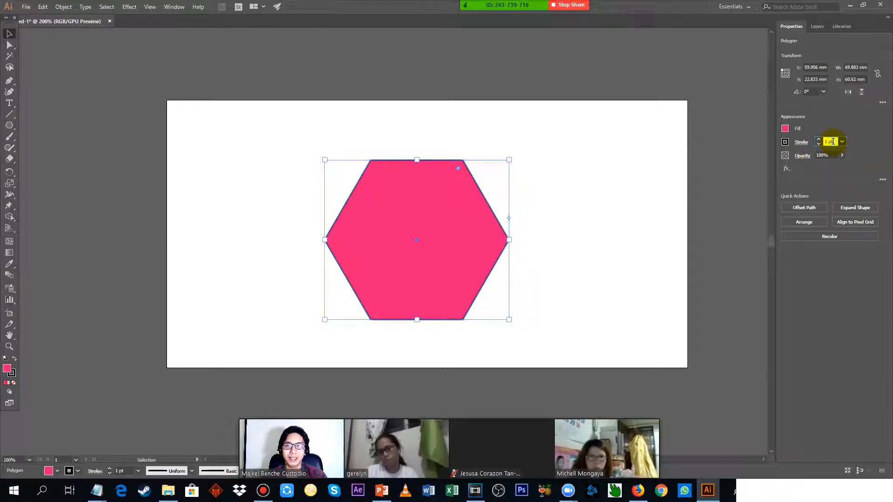
scroll(831, 142, up, 12)
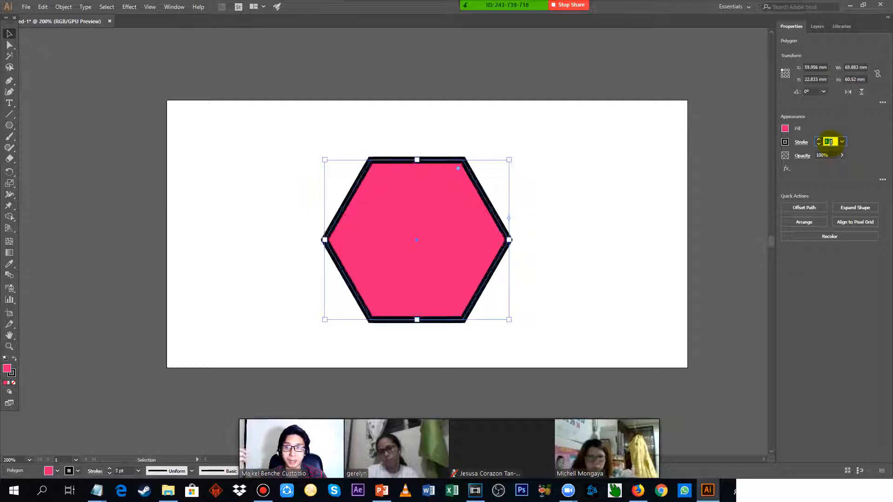
scroll(831, 146, up, 3)
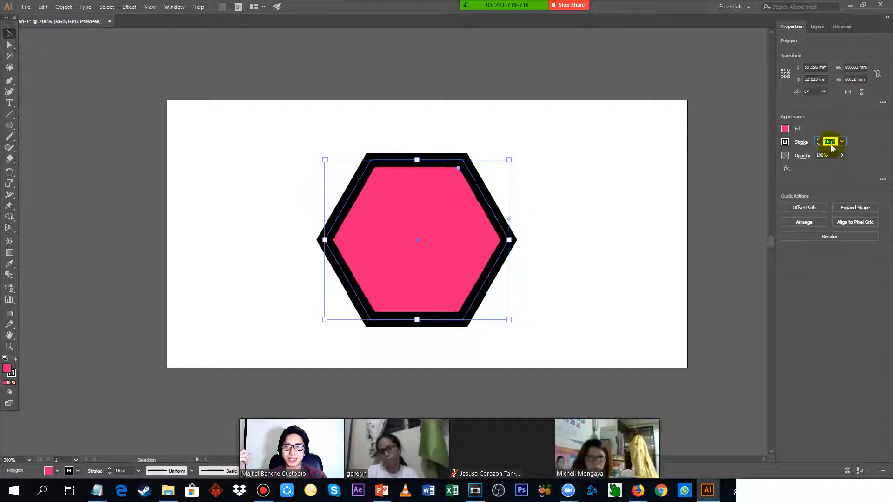
scroll(831, 147, down, 3)
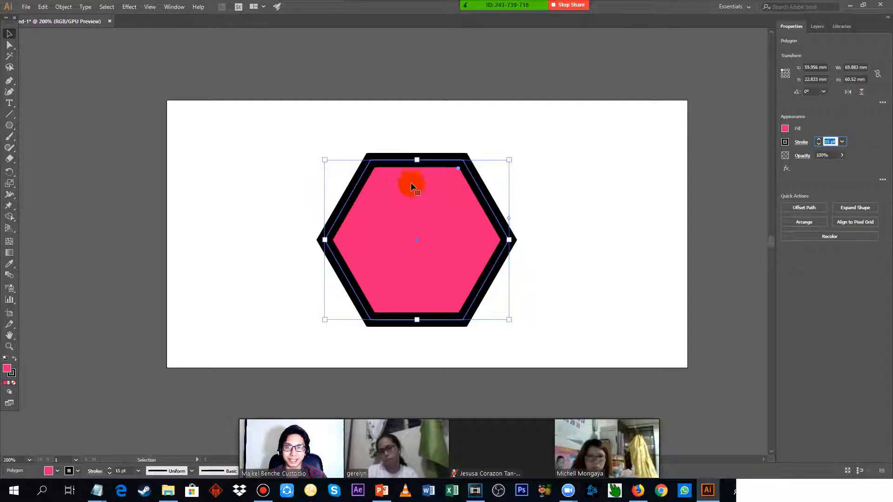
Review the note on the black and yellow strokes, then open the hexagon's full Appearance settings and place them beside the shape.
key(alt+Tab)
drag(3, 295, 504, 293)
key(alt+Tab)
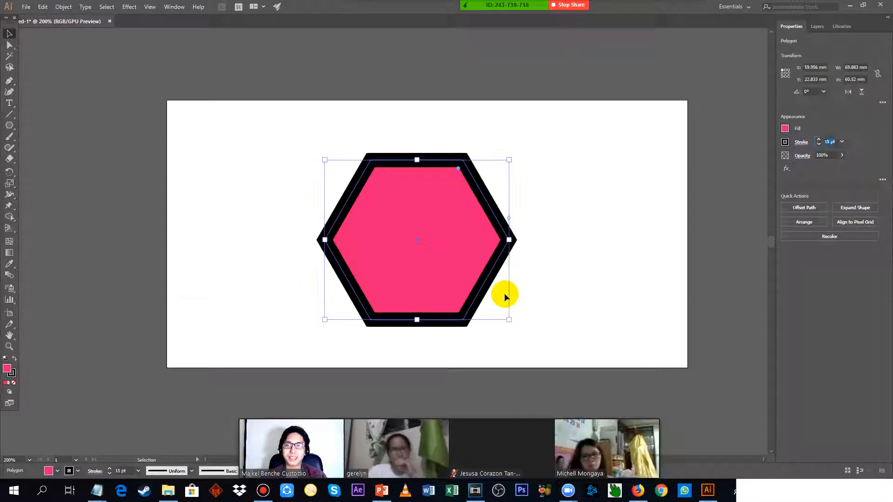
key(alt+Tab)
key(alt+Tab)
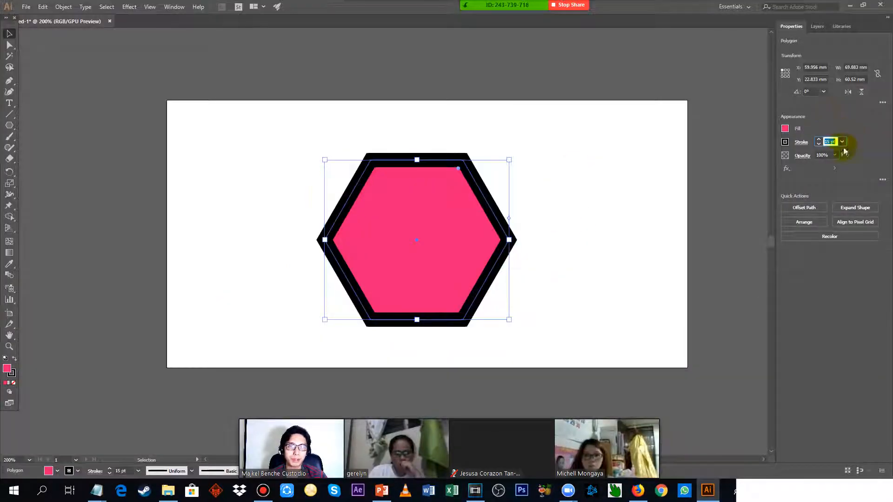
click(882, 182)
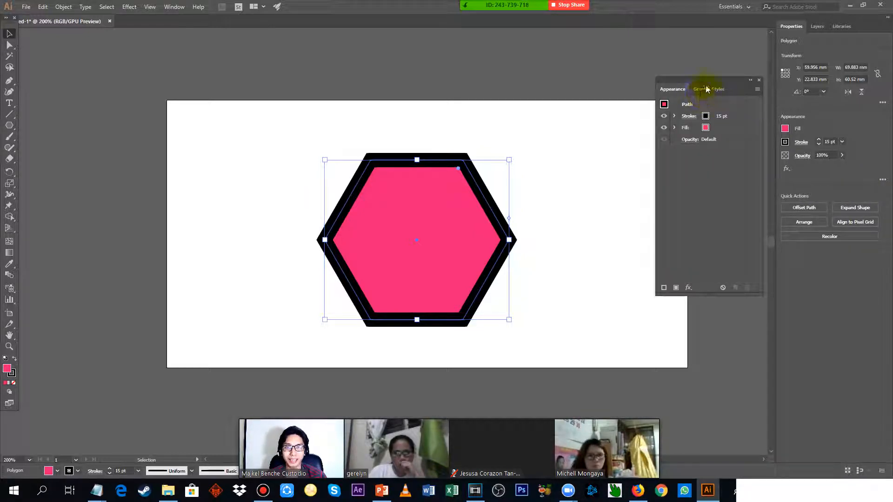
drag(706, 89, 696, 107)
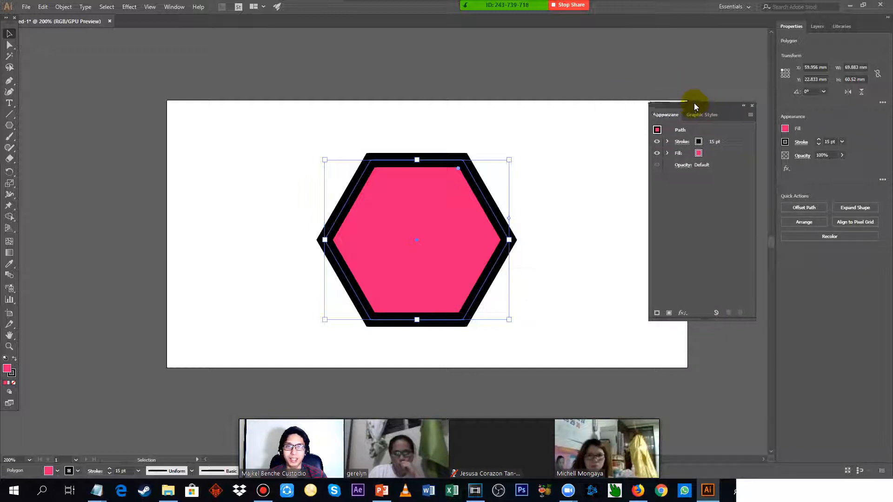
click(670, 141)
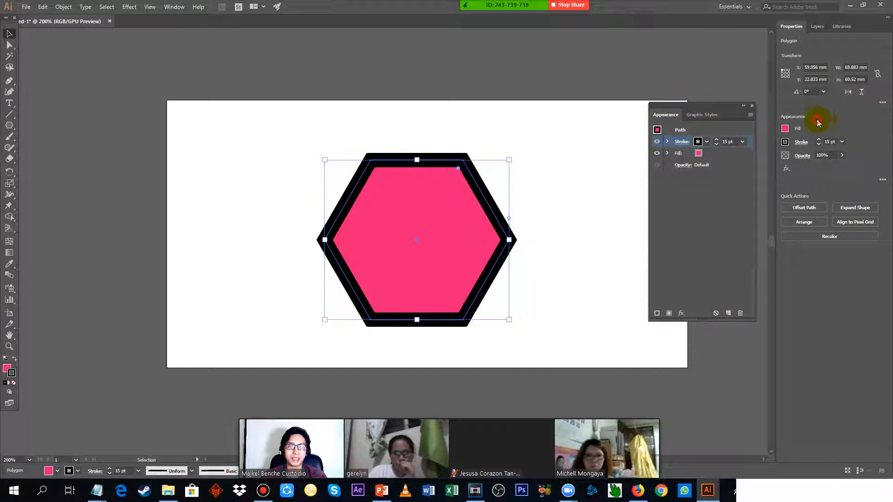
mouse_move(690, 108)
mouse_down()
mouse_move(678, 92)
mouse_move(695, 104)
mouse_up()
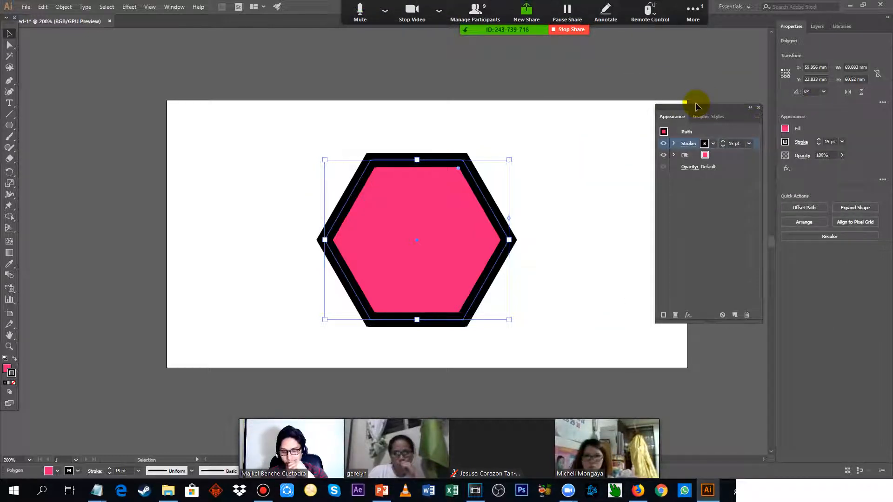
click(701, 234)
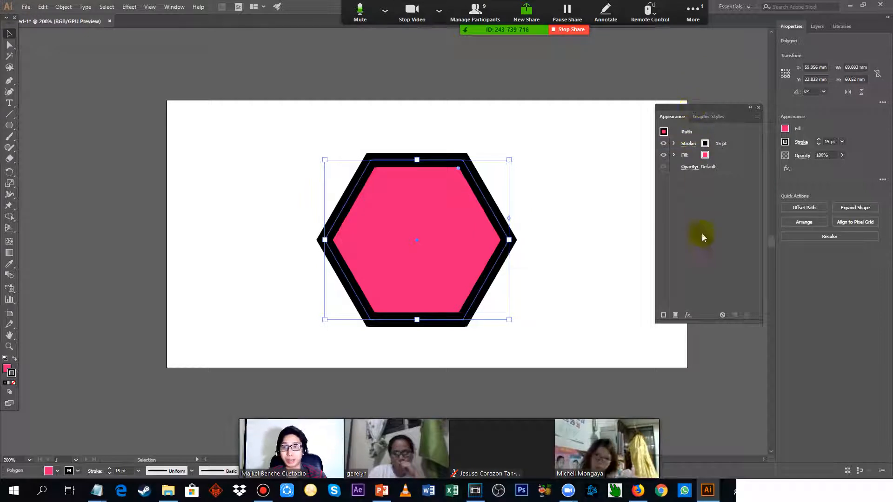
Duplicate the hexagon's black stroke in its appearance attributes and shift the hexagon slightly down and to the right on the artboard.
click(696, 144)
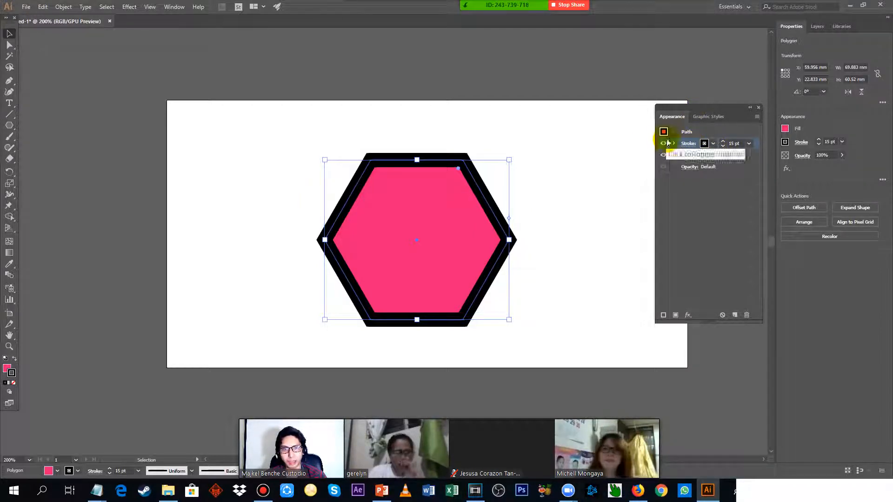
click(700, 208)
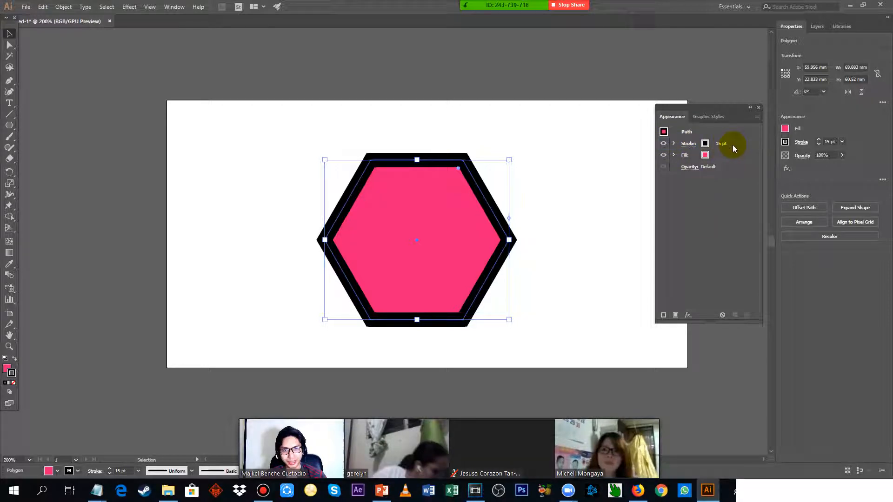
click(738, 143)
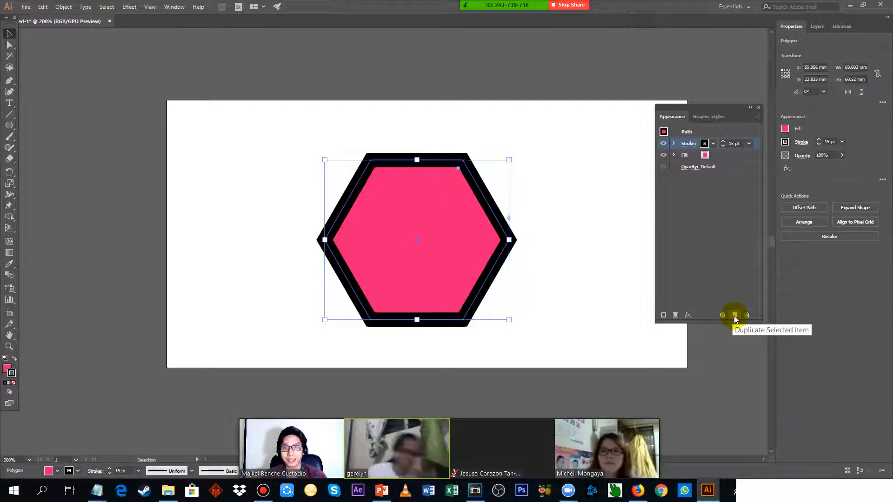
click(735, 316)
click(703, 221)
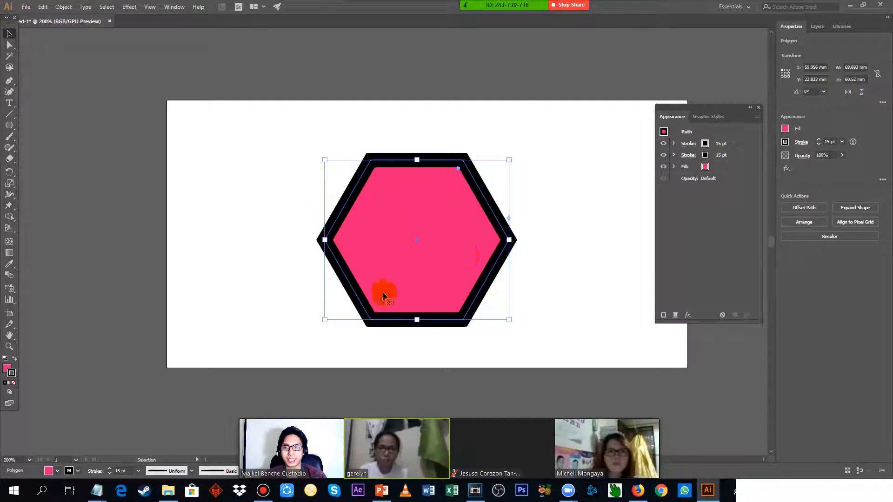
drag(441, 189, 449, 205)
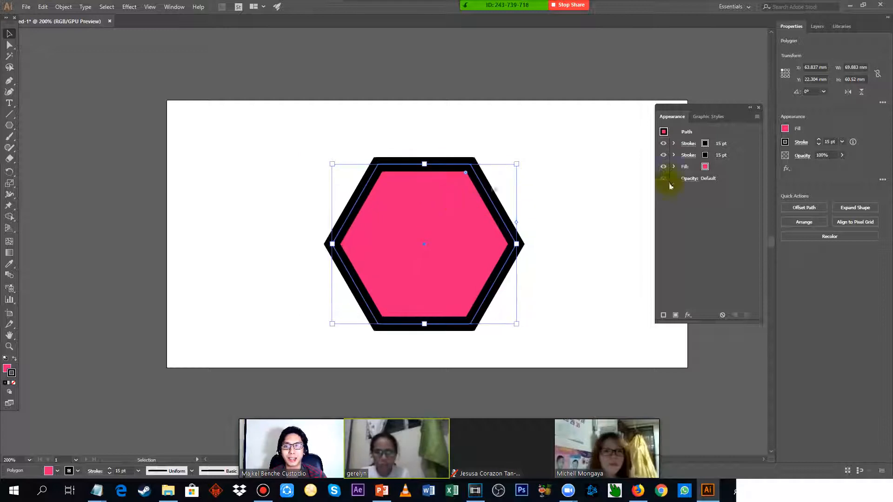
Recolour the upper of the hexagon's two black strokes to RGB Yellow.
click(744, 143)
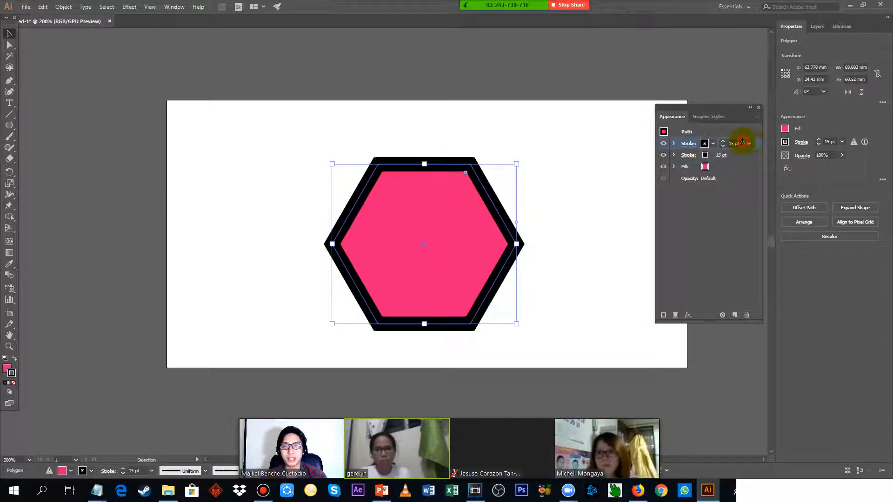
click(736, 218)
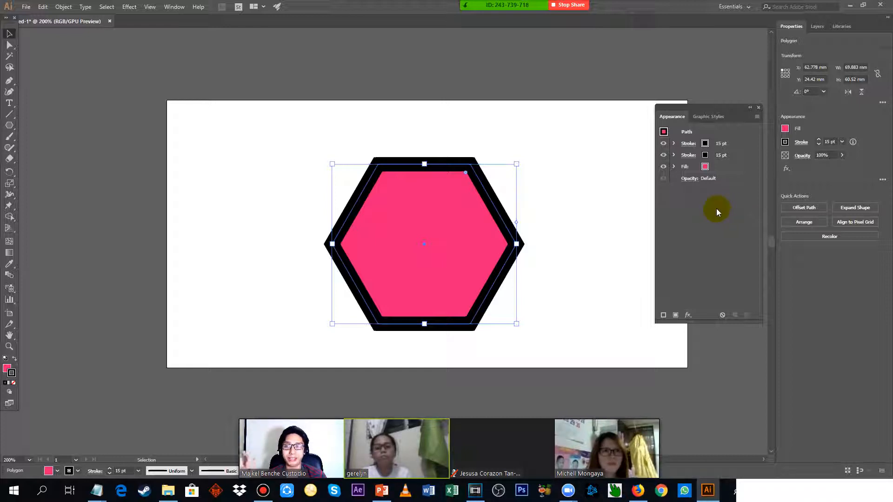
click(746, 144)
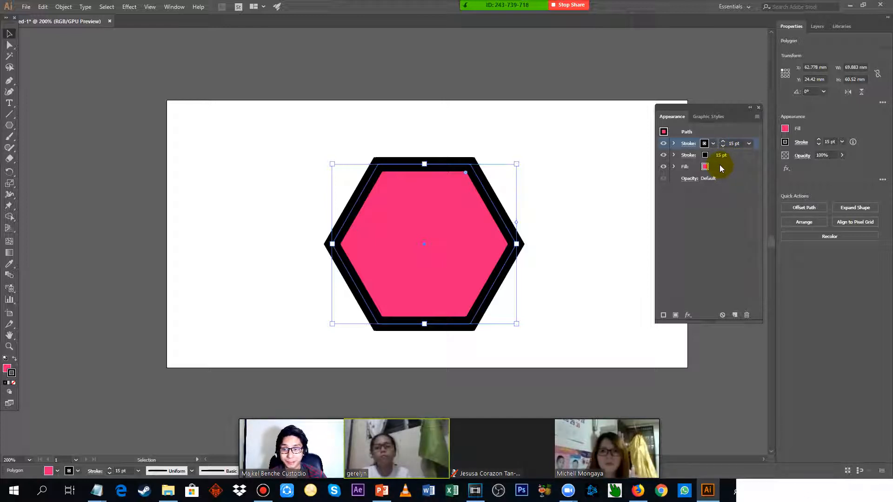
click(723, 217)
click(693, 143)
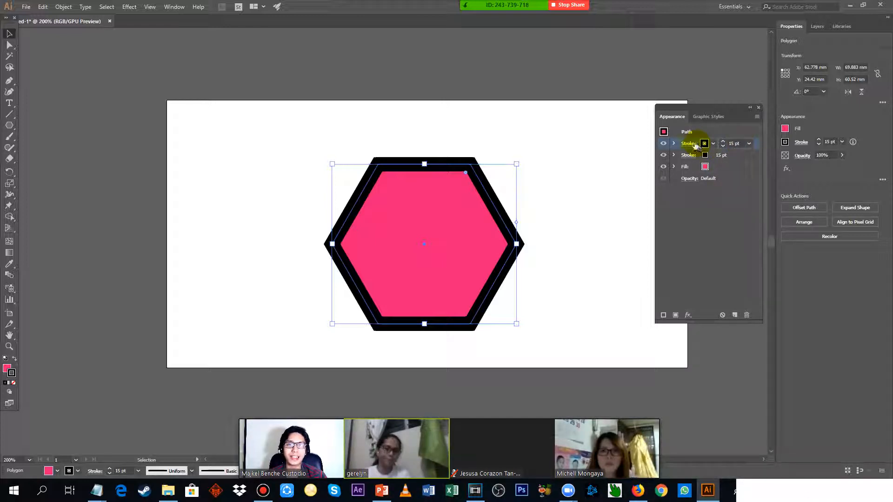
click(705, 143)
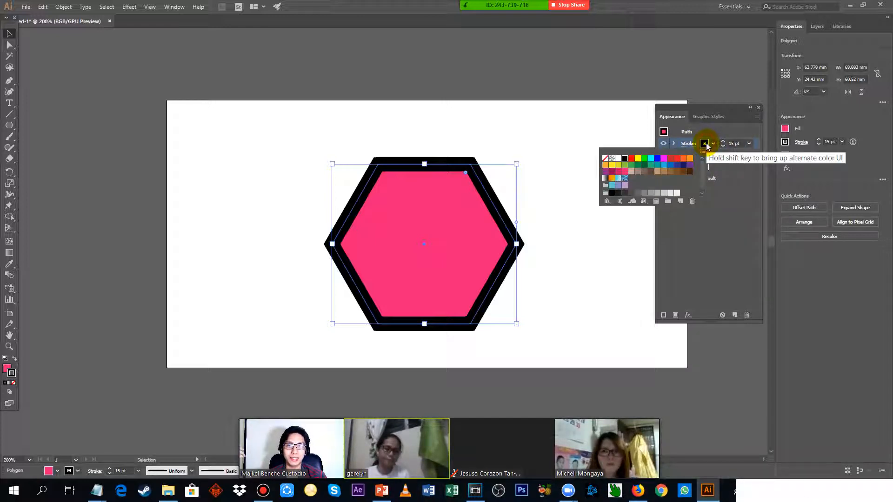
click(637, 159)
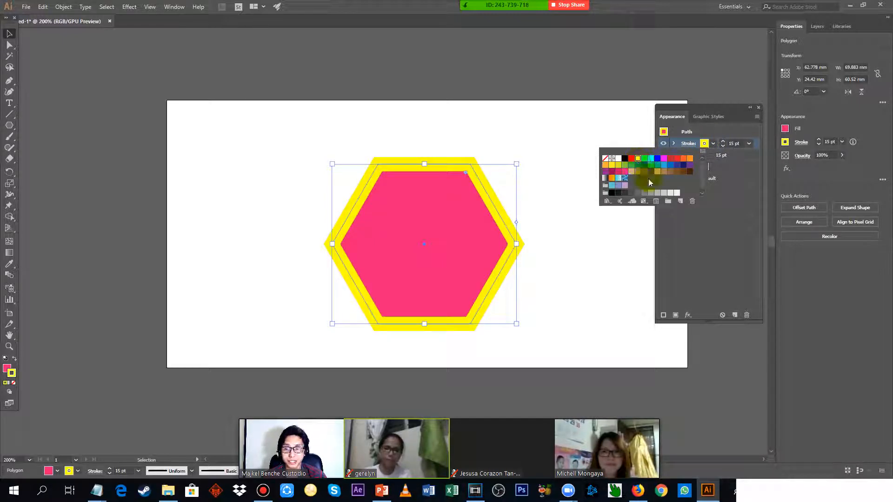
click(699, 227)
click(720, 211)
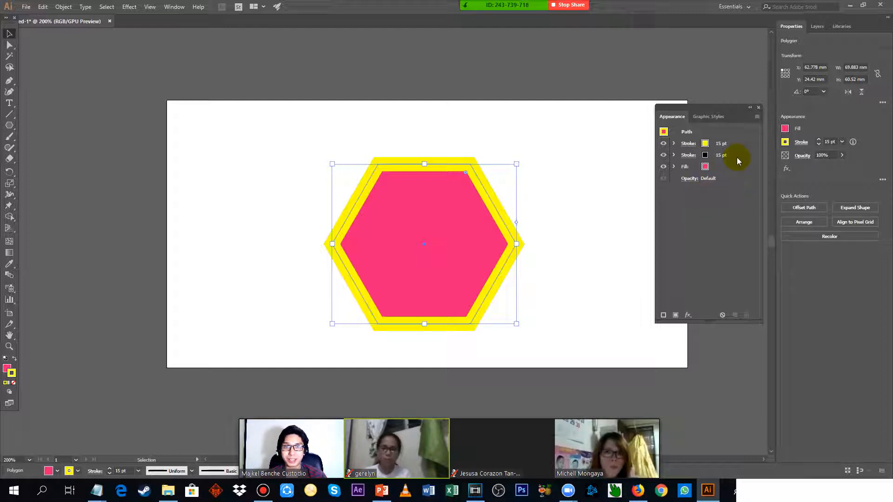
Thin the yellow stroke to 4 pt so the black stroke shows on both sides of it.
click(743, 142)
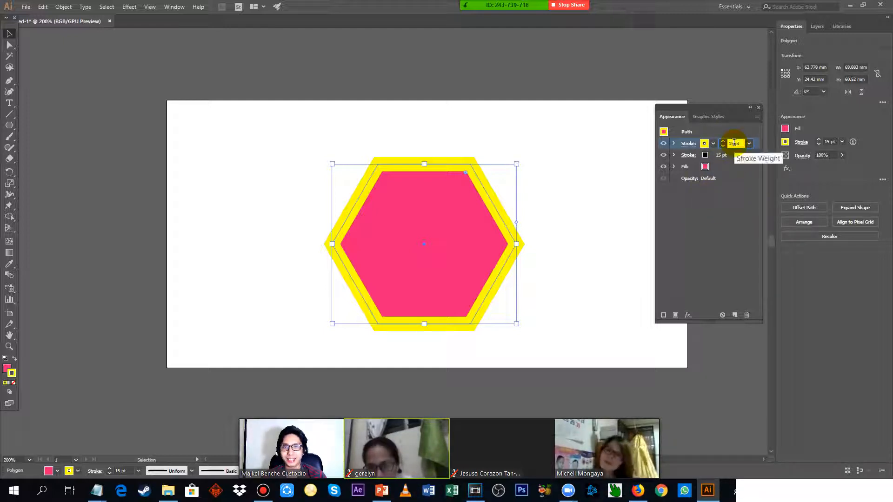
key(Down)
key(Down)
key(Down)
key(Down)
key(Down)
key(Down)
key(Down)
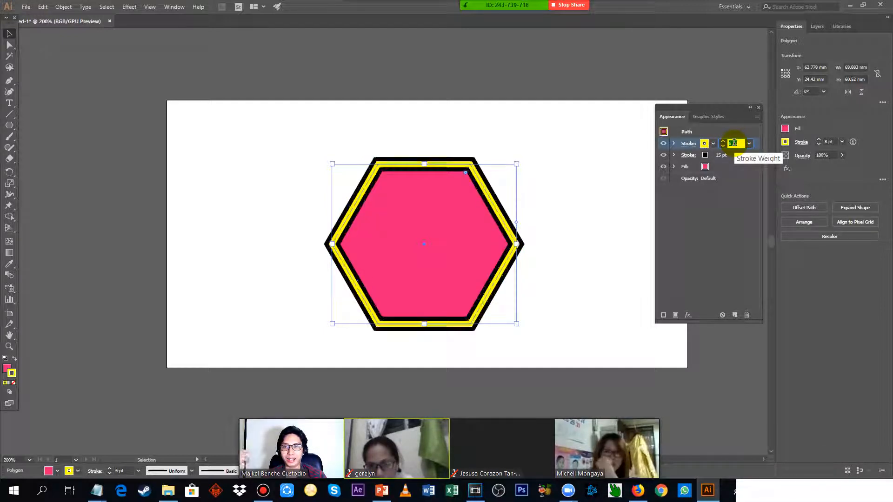
key(Down)
key(Down)
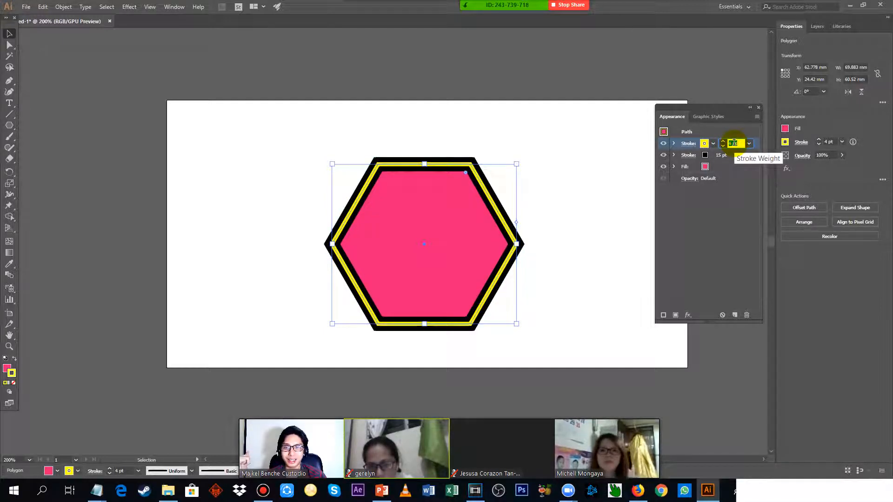
key(Up)
key(Up)
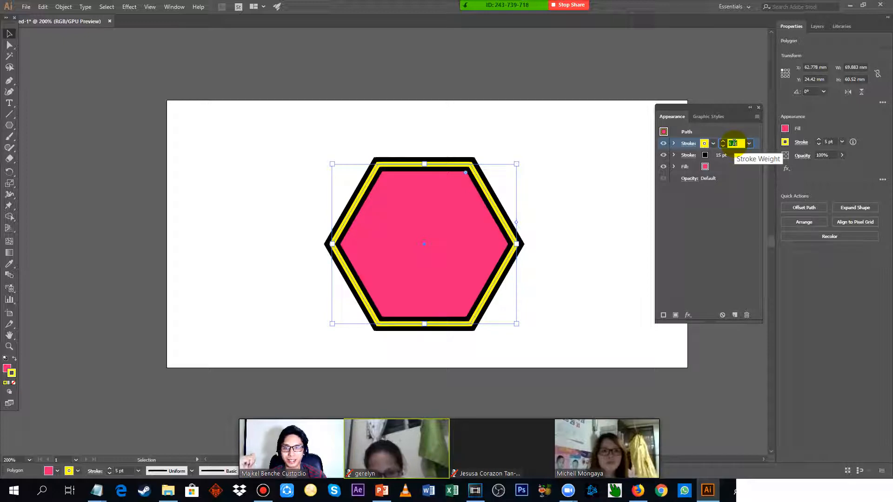
key(Down)
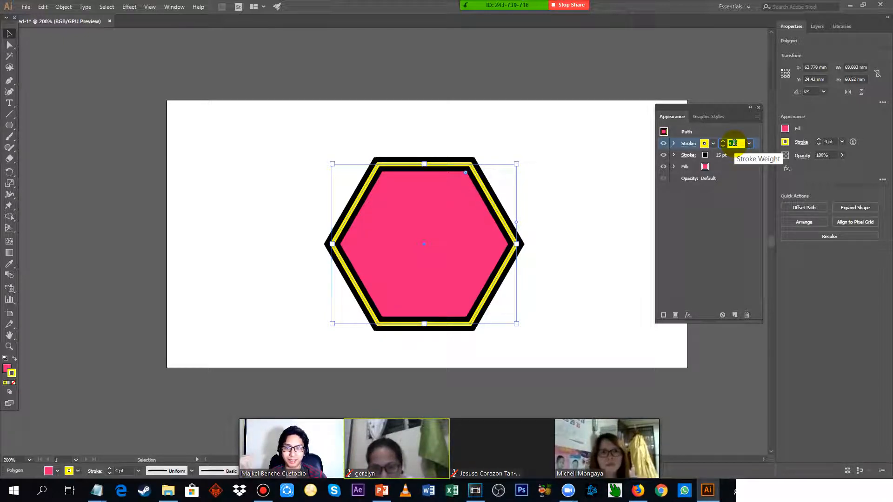
key(Down)
key(Up)
Check the Notepad instructions on the yellow stroke's effect and start a Distort & Transform Zig Zag effect on that stroke with preview enabled.
key(alt+Tab)
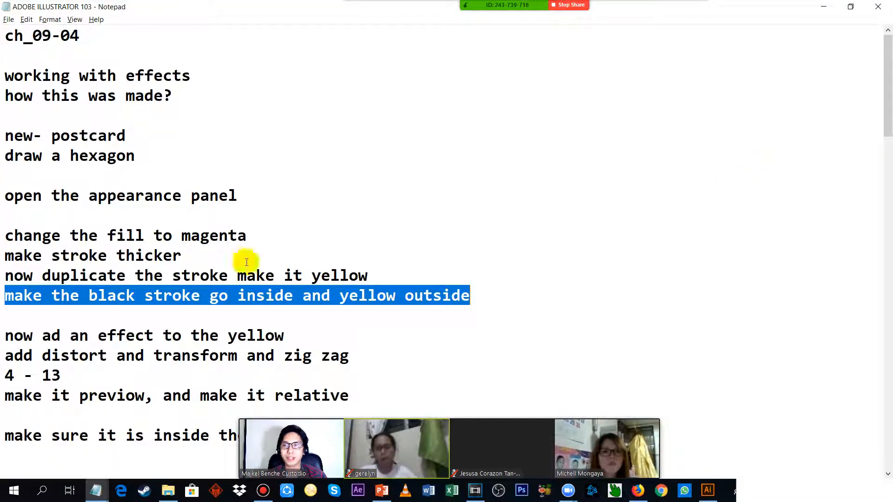
drag(5, 335, 302, 335)
scroll(379, 167, down, 1)
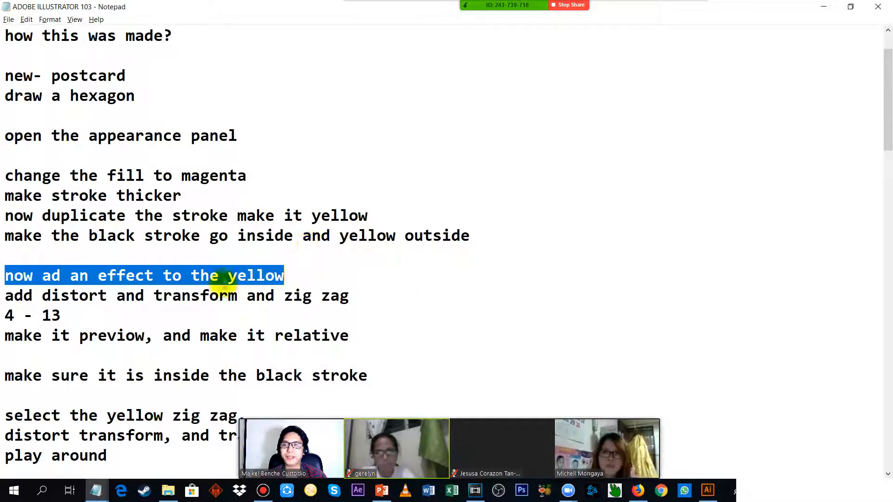
drag(4, 296, 378, 301)
click(377, 304)
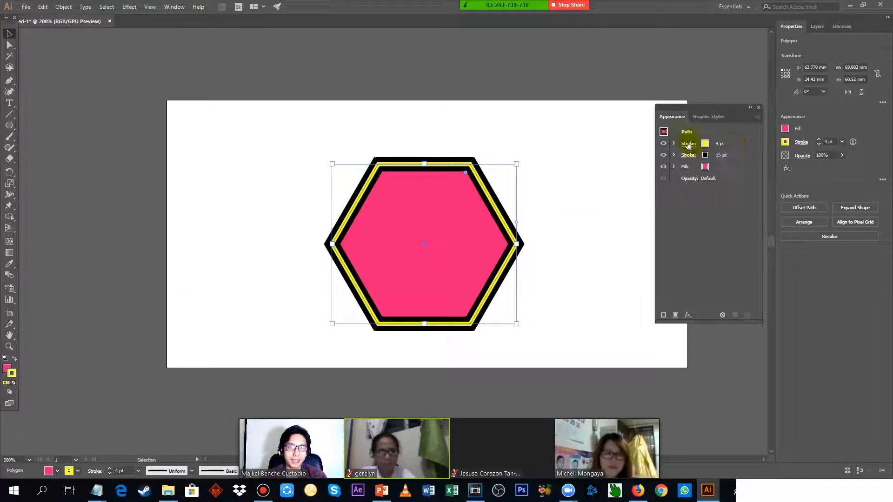
click(735, 145)
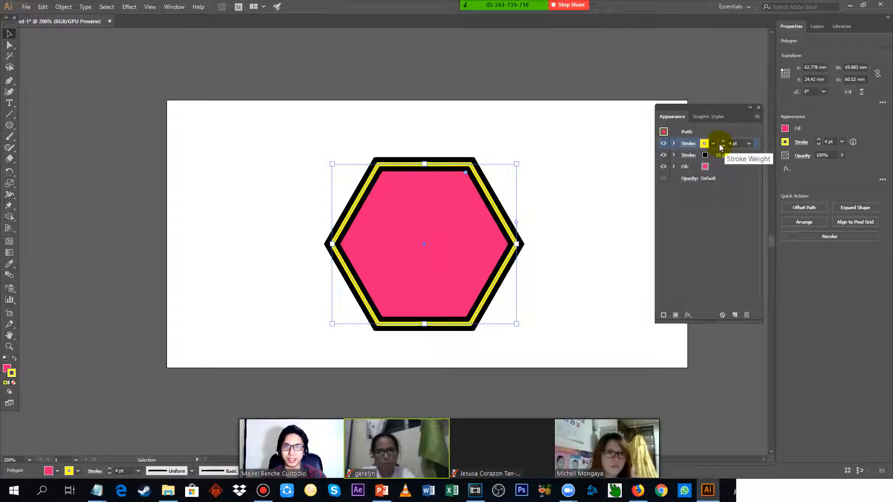
click(785, 169)
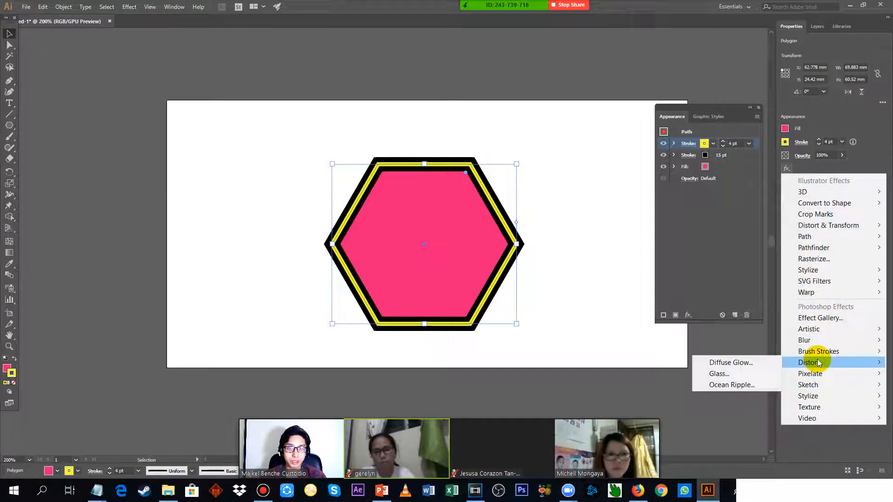
mouse_move(833, 227)
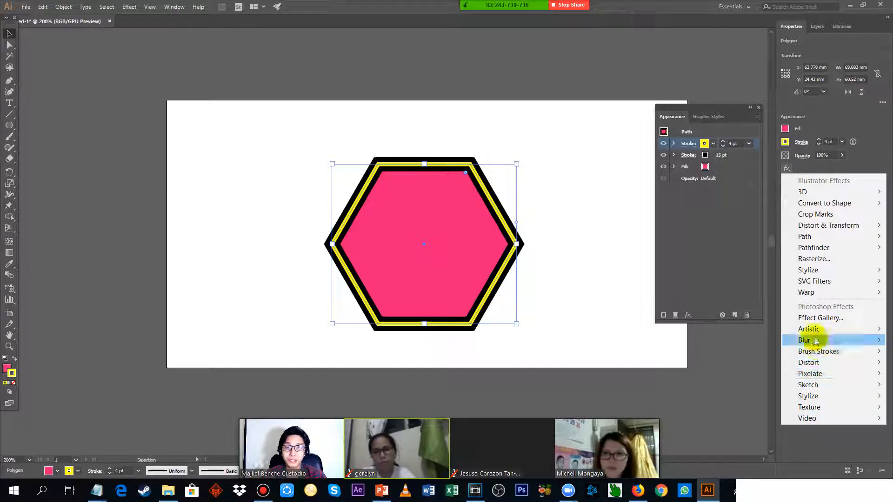
mouse_move(822, 340)
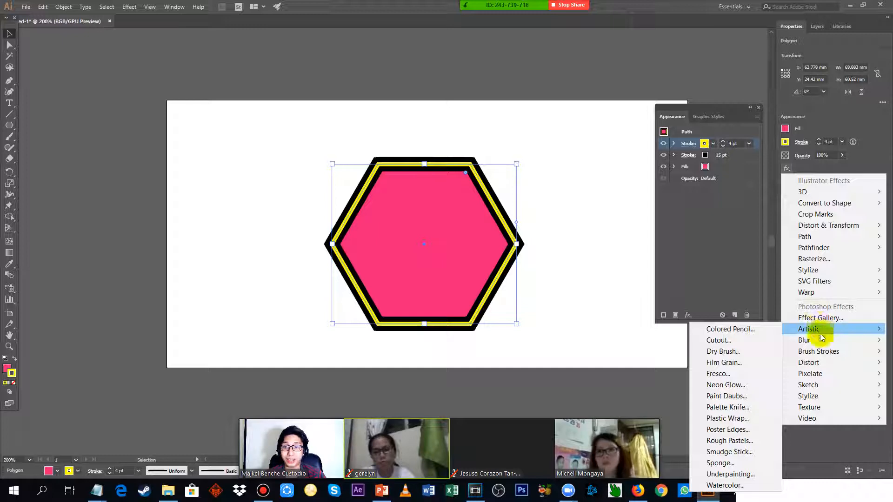
mouse_move(826, 356)
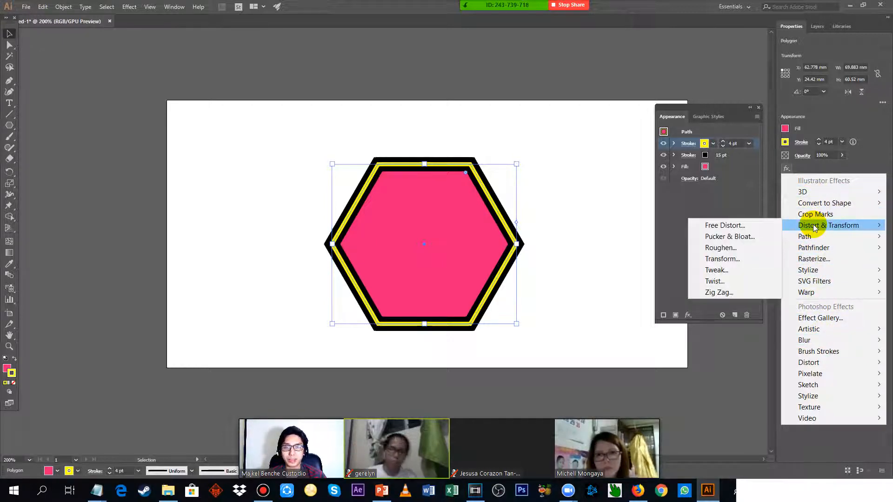
click(733, 293)
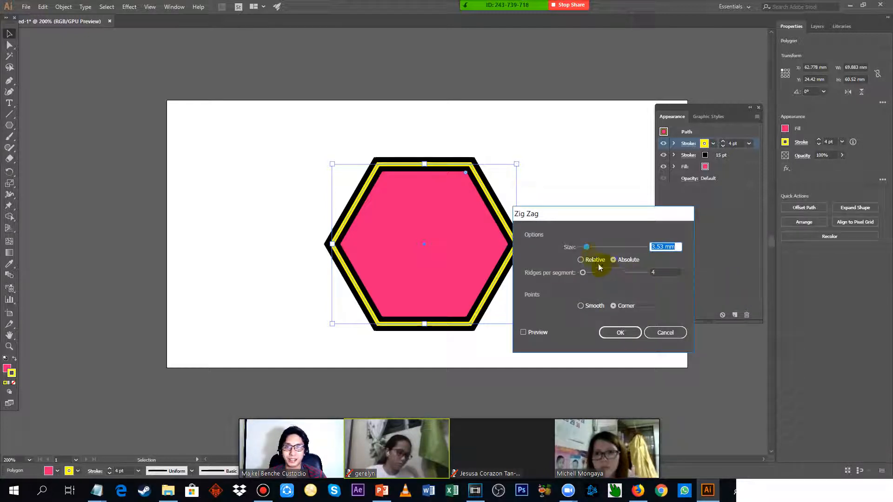
click(523, 332)
drag(568, 215, 648, 215)
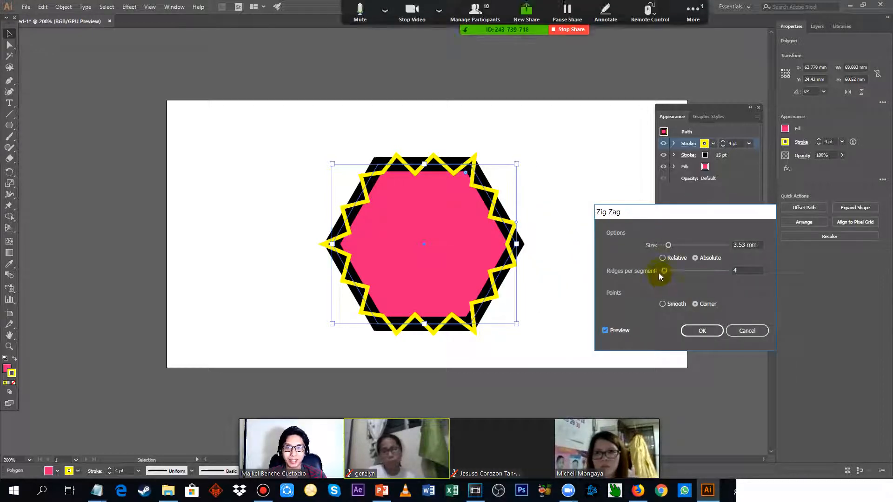
Set the zig zag to 12 ridges per segment and 2.12 mm, compare relative with absolute sizing, and keep Absolute.
drag(663, 272, 670, 271)
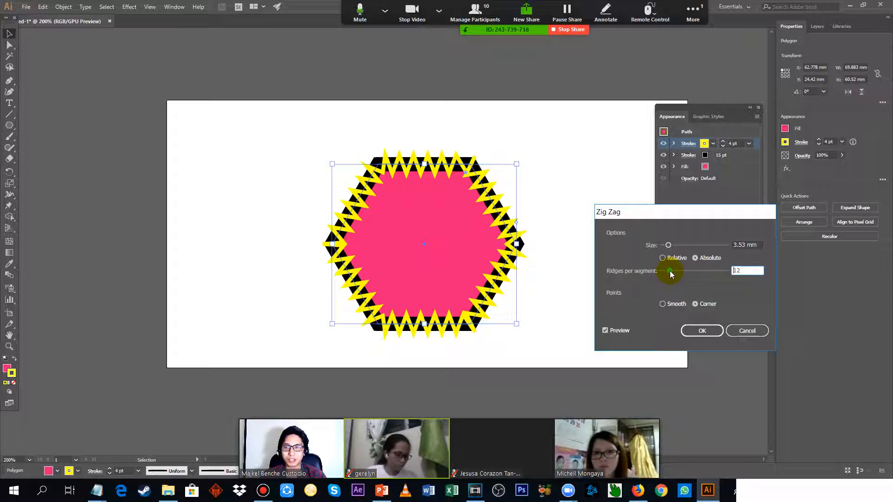
drag(670, 270, 666, 246)
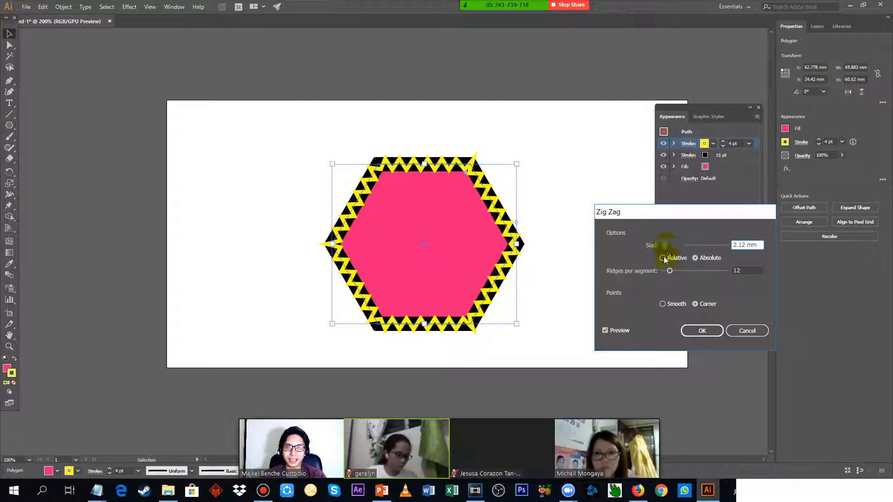
click(706, 259)
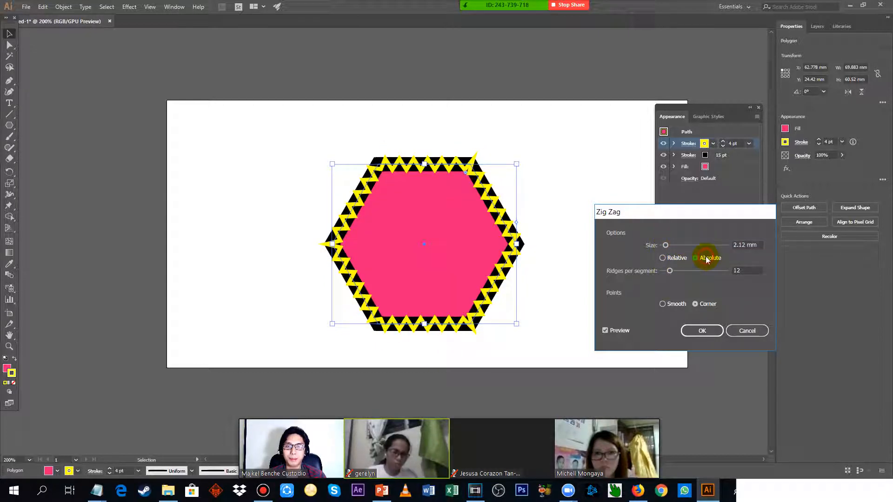
click(677, 259)
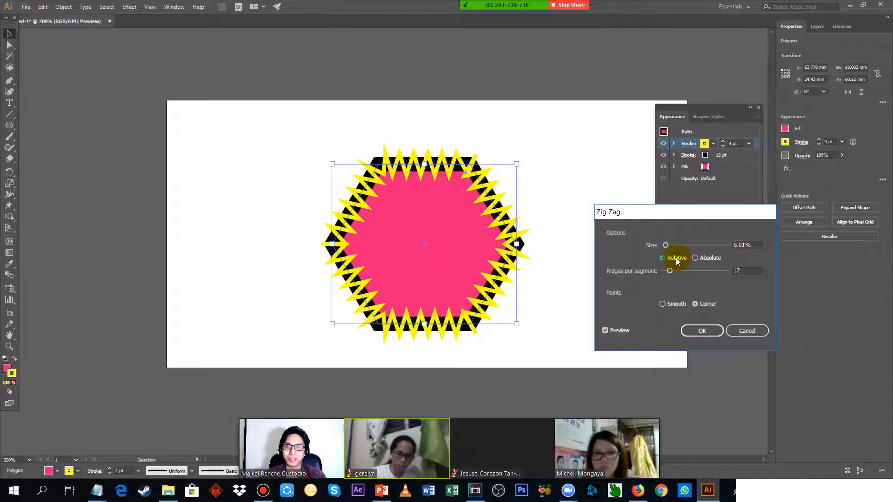
click(709, 258)
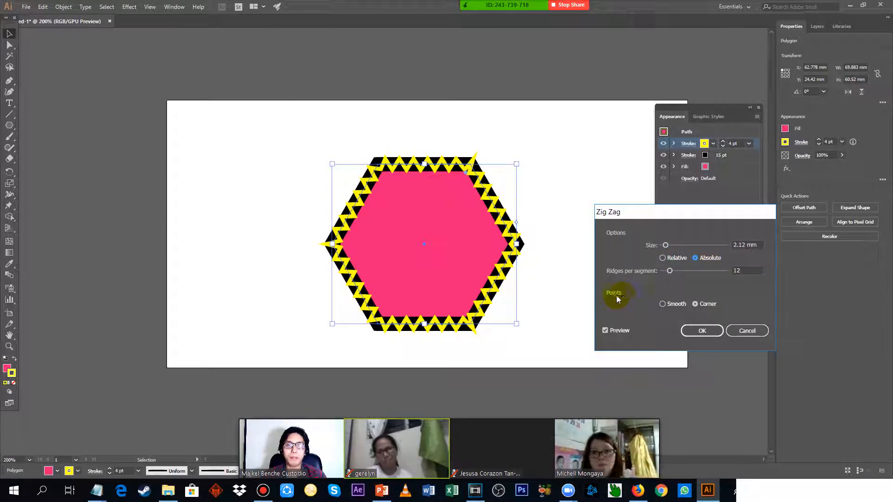
Make the zig zag's points Smooth and reduce it to 10 ridges per segment, keeping the size at 2.12 mm.
click(670, 306)
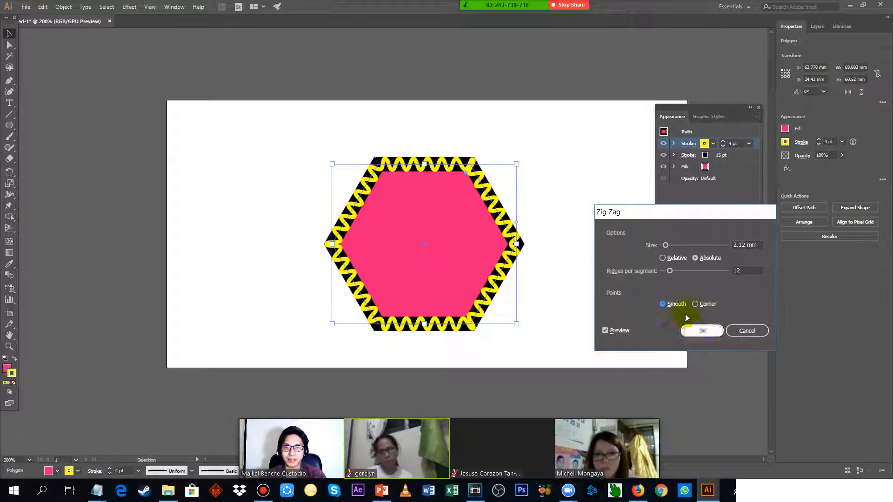
click(666, 246)
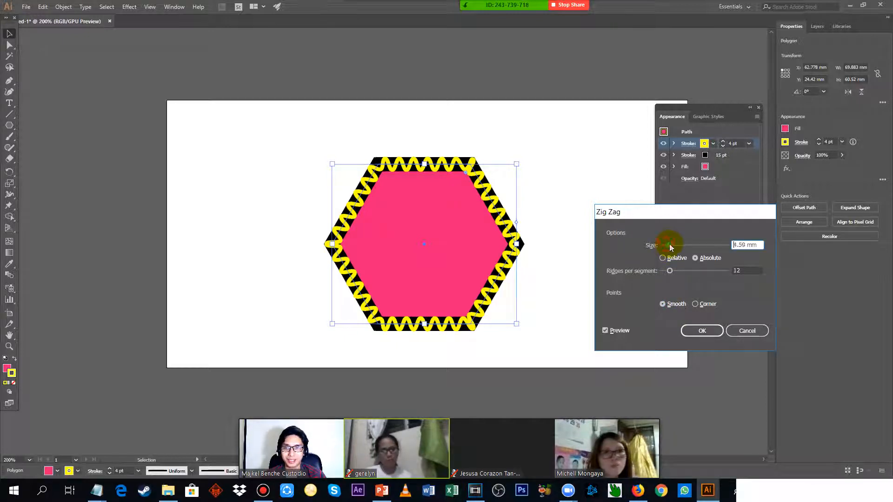
drag(669, 272, 668, 272)
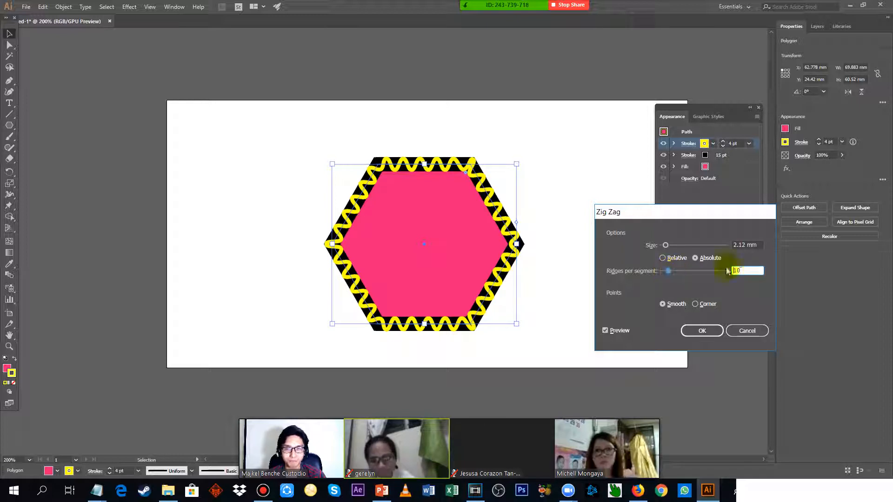
Accept the Zig Zag effect and start a Distort & Transform Transform effect on the yellow stroke with preview enabled.
click(712, 331)
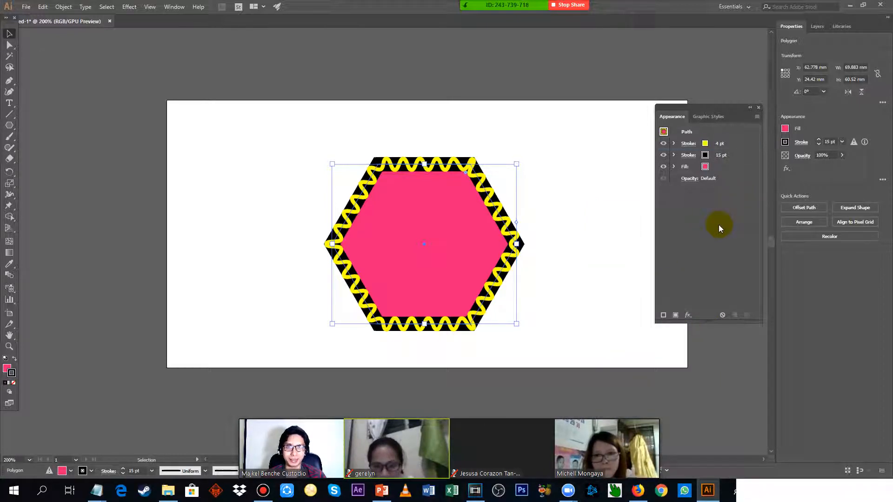
click(740, 143)
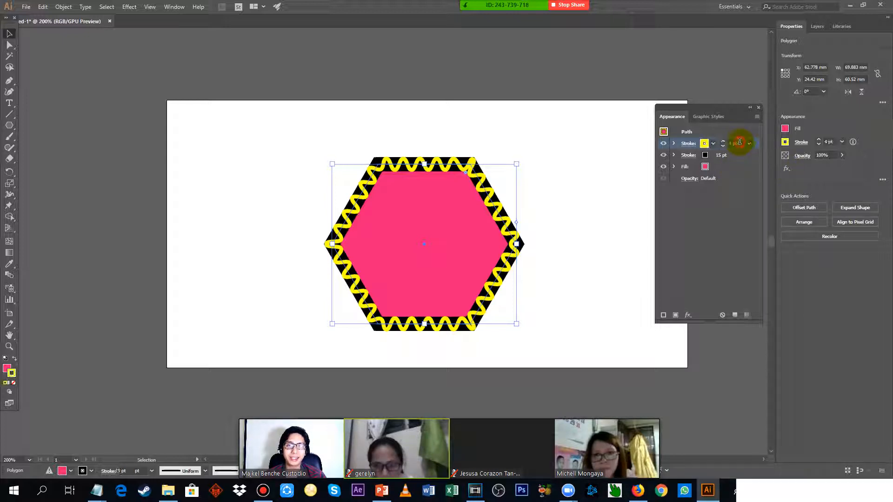
click(787, 169)
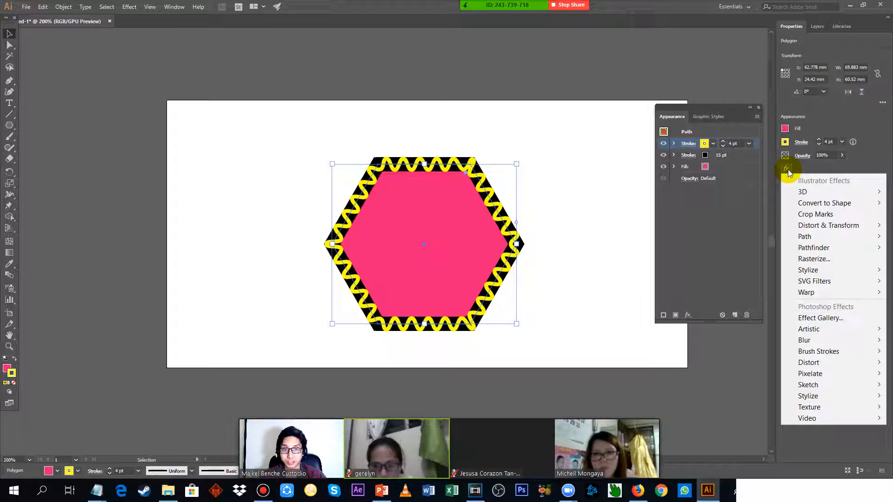
mouse_move(825, 229)
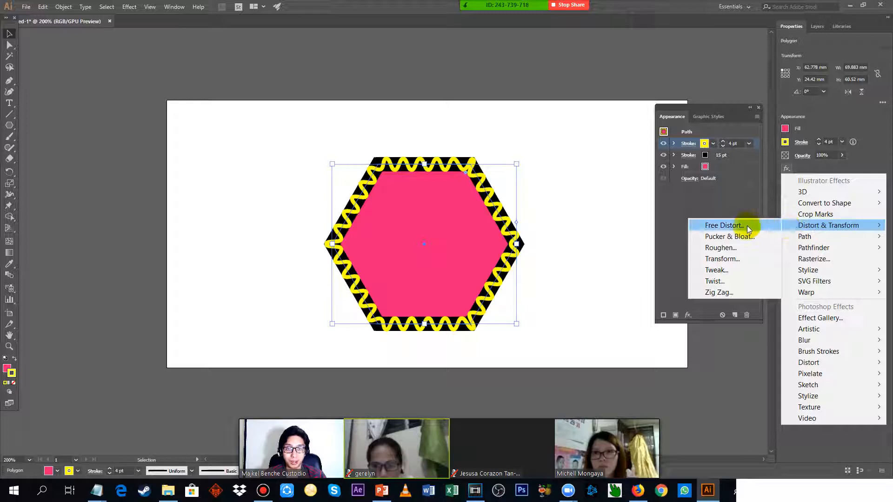
click(730, 259)
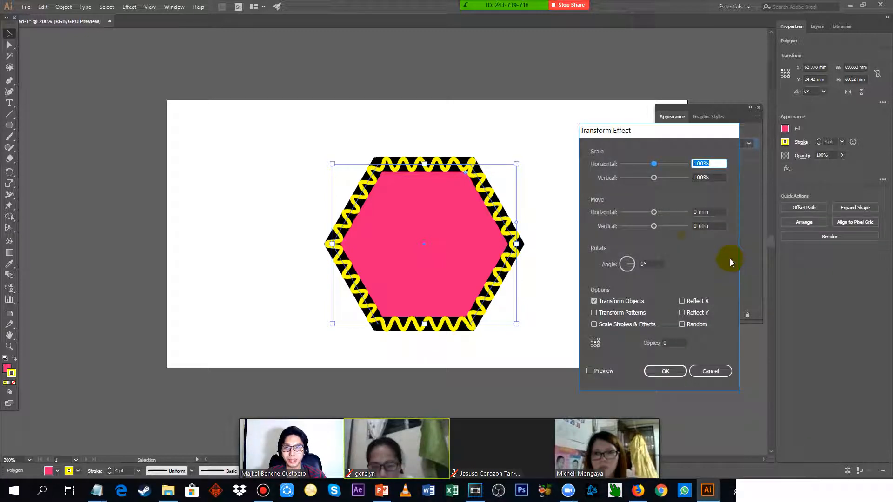
click(592, 371)
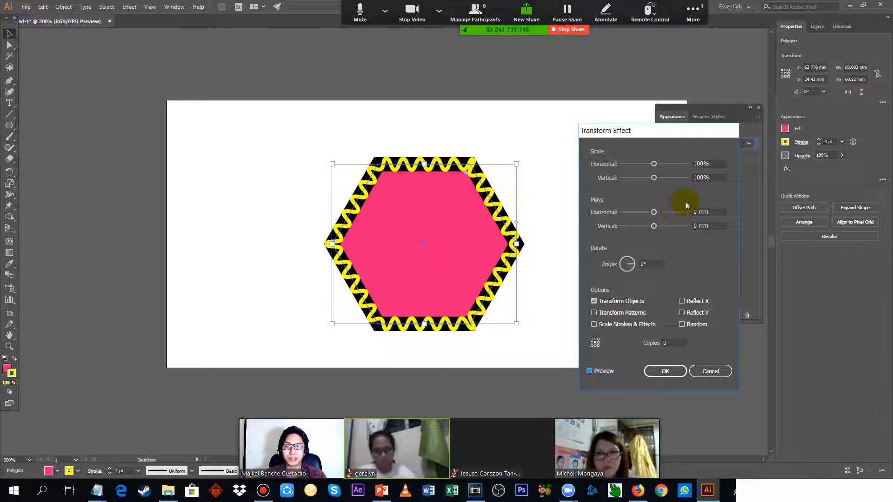
Scale the yellow stroke's transform to 101% horizontally and 105% vertically, with 5 copies.
mouse_move(654, 162)
mouse_down()
mouse_move(670, 163)
mouse_move(643, 162)
mouse_move(673, 179)
mouse_move(650, 177)
mouse_up()
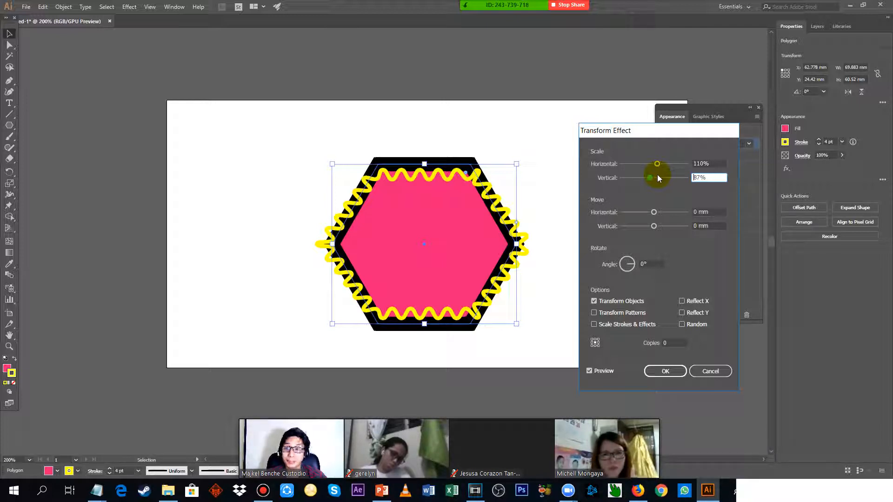
mouse_move(658, 175)
mouse_down()
mouse_move(661, 166)
mouse_move(649, 177)
mouse_move(662, 178)
mouse_move(655, 163)
mouse_up()
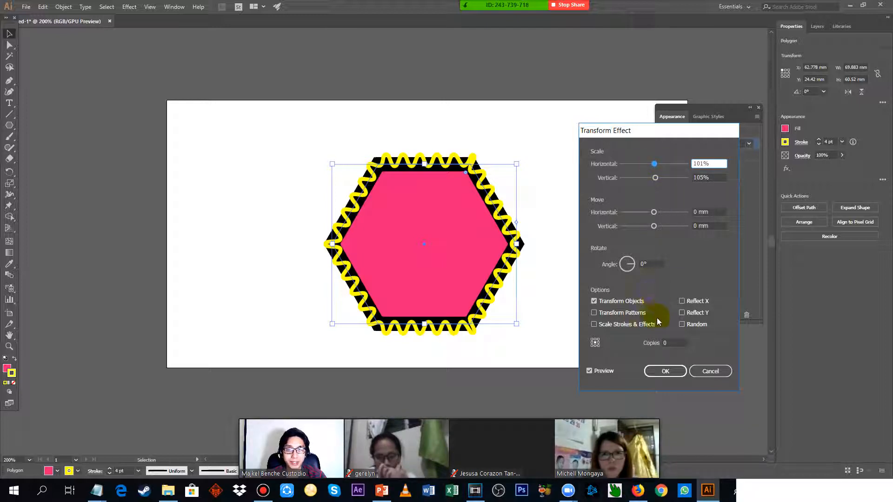
click(670, 343)
text(5)
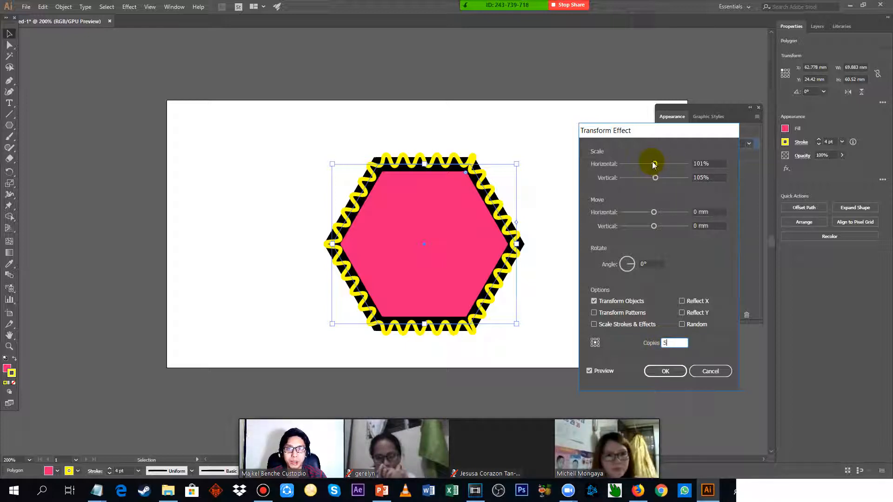
Offset the stroke copies by -4.9389 mm horizontally and -0.3528 mm vertically, and apply the Transform effect.
mouse_move(653, 214)
mouse_down()
mouse_move(662, 212)
mouse_move(646, 208)
mouse_move(659, 212)
mouse_move(647, 225)
mouse_move(663, 225)
mouse_move(650, 212)
mouse_move(649, 224)
mouse_move(657, 226)
mouse_move(647, 215)
mouse_up()
click(655, 227)
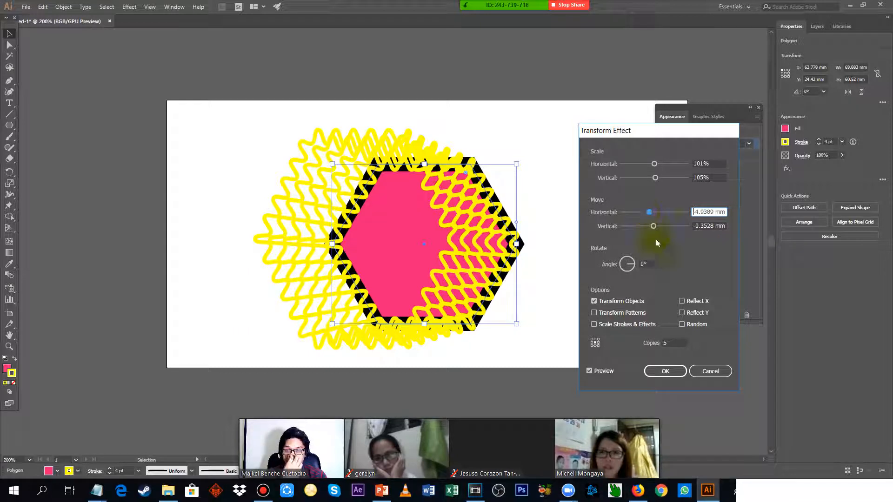
click(665, 371)
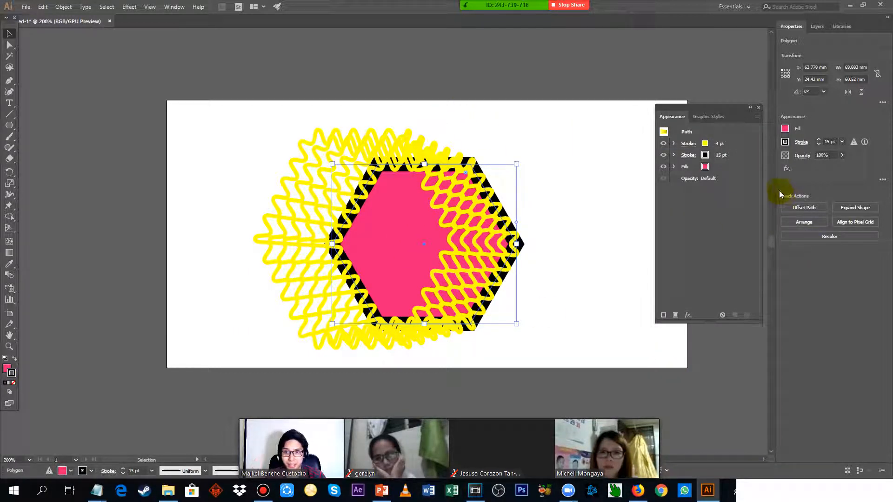
Duplicate the hexagon's magenta fill and place the copy above both strokes in the appearance stack.
click(730, 167)
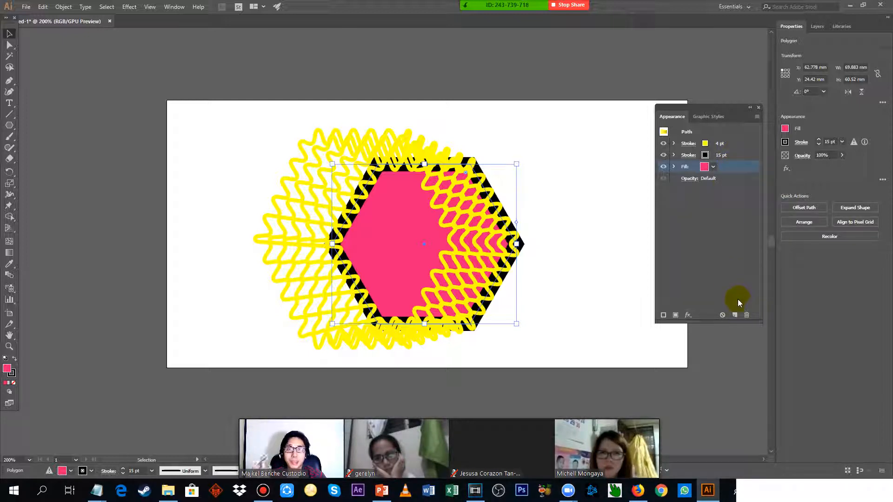
click(737, 316)
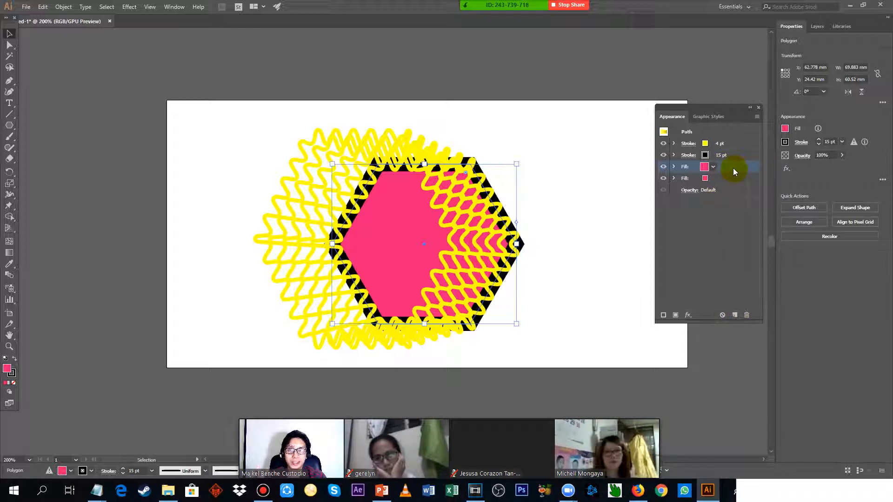
drag(733, 170, 733, 138)
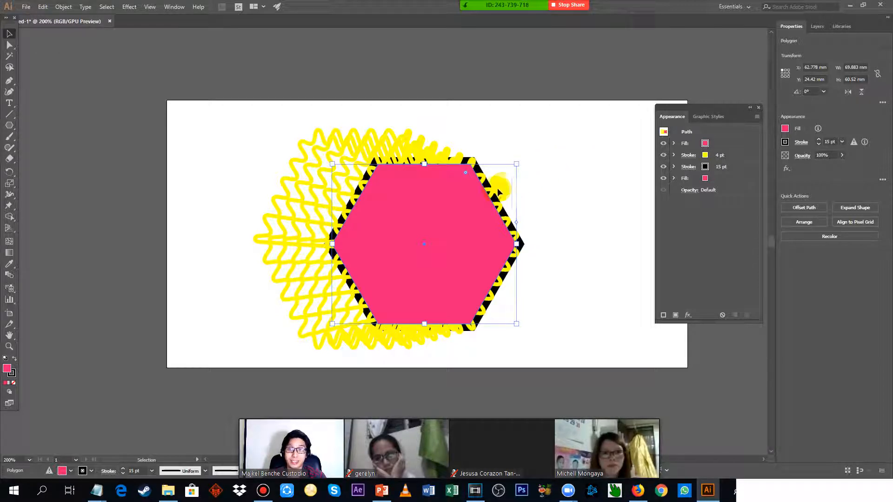
Change the topmost fill to the light blue gradient swatch that fades to transparent.
click(704, 144)
click(704, 145)
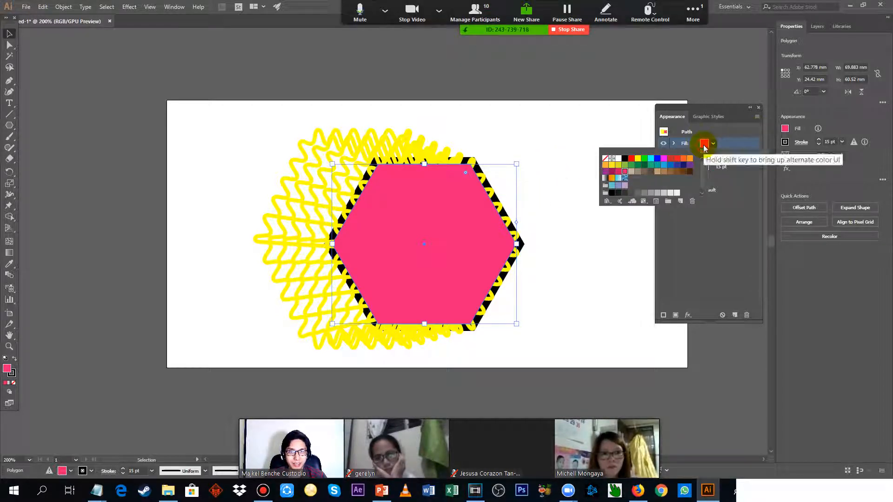
click(618, 178)
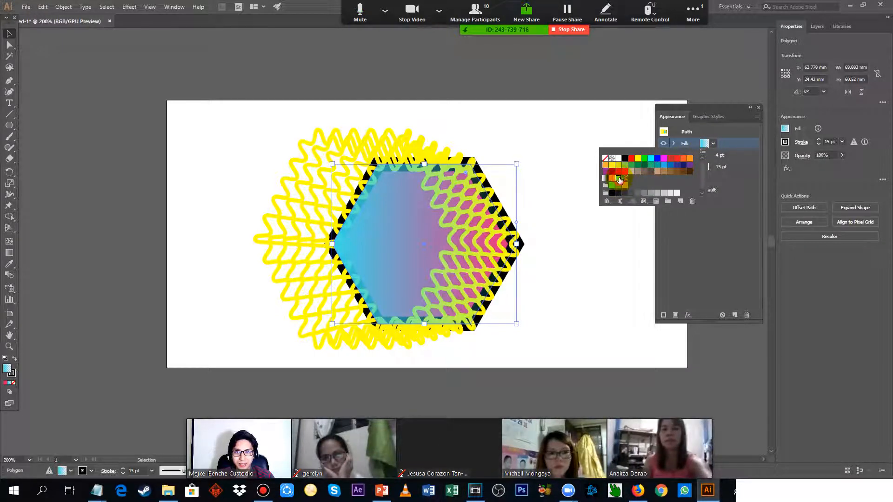
click(740, 233)
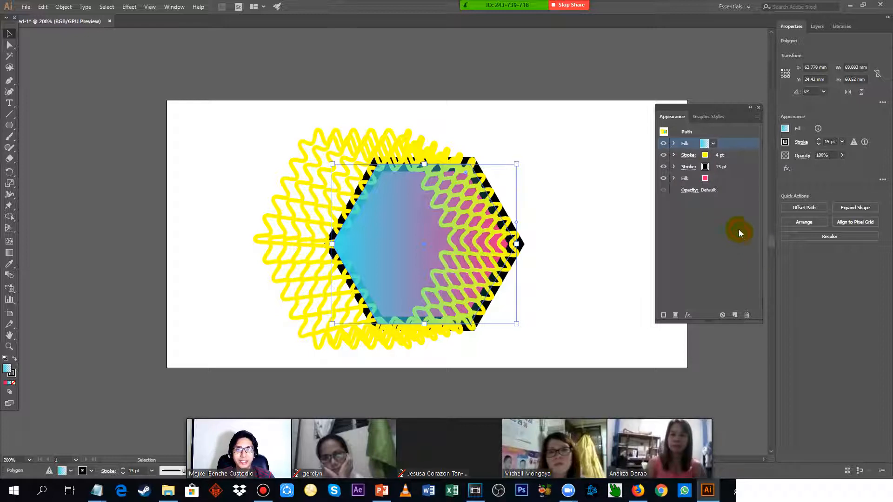
Apply the Pixelate Color Halftone effect to the gradient fill with its default radius and screen angles.
click(787, 168)
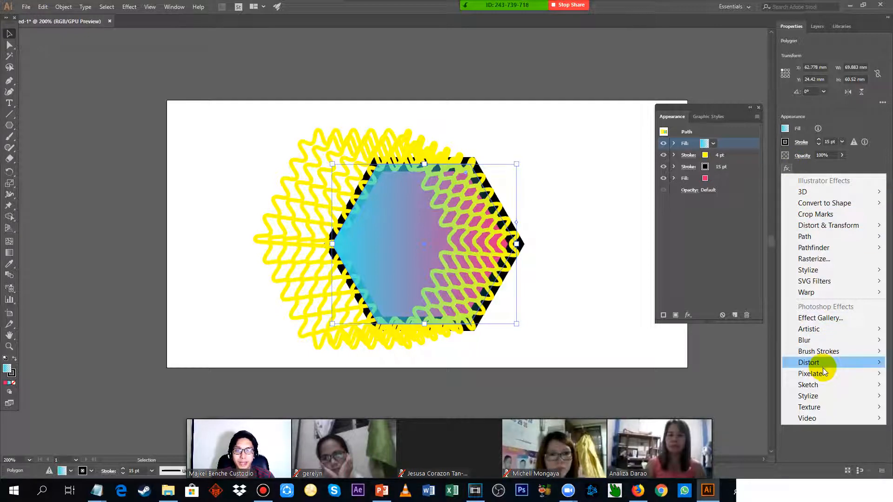
mouse_move(824, 373)
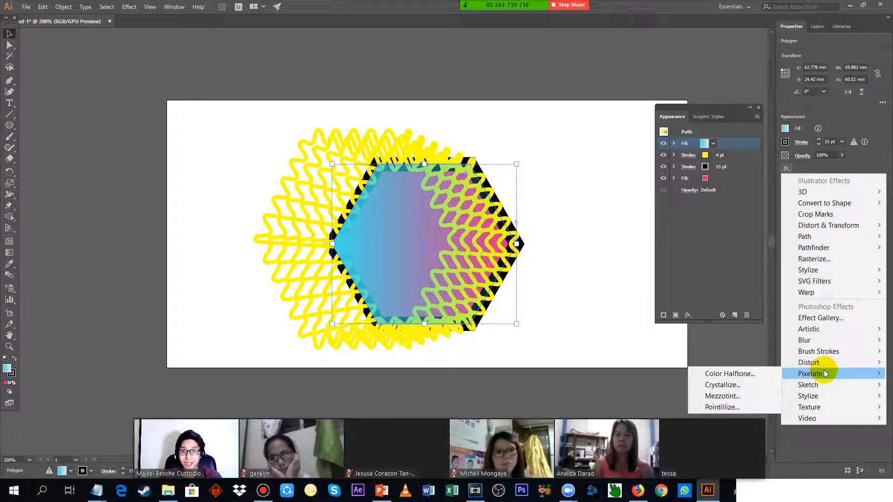
click(747, 375)
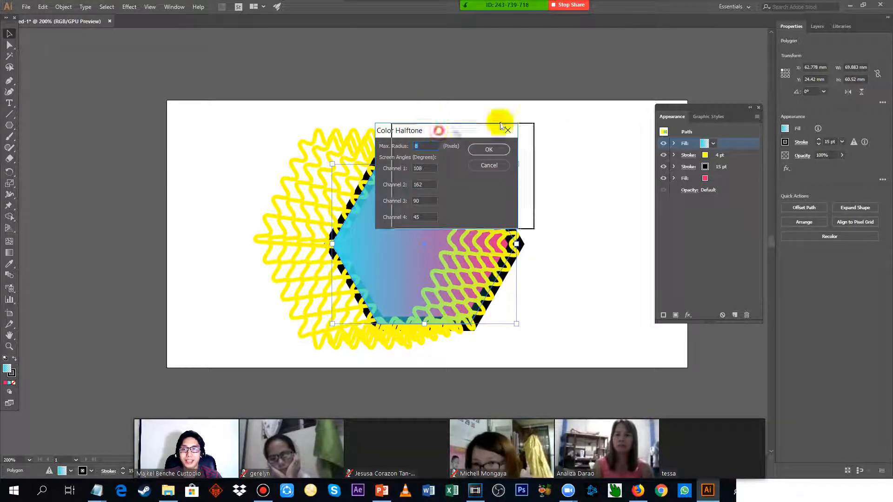
drag(435, 126, 554, 107)
click(602, 128)
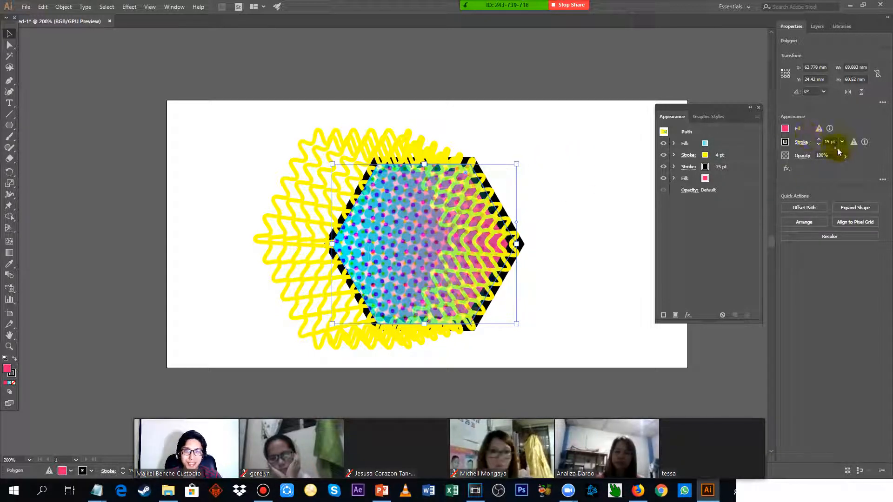
Close the Appearance panel and shift the hexagon slightly to about X 63.8 mm, Y 22.1 mm.
click(727, 157)
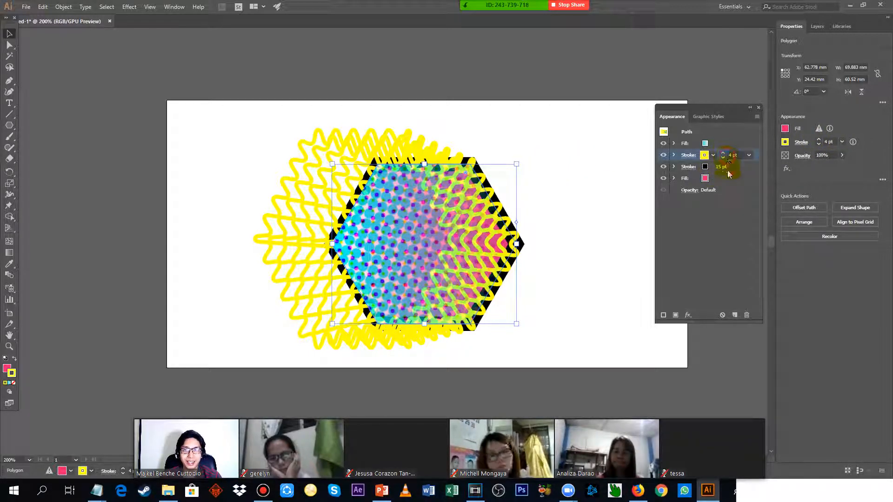
click(759, 109)
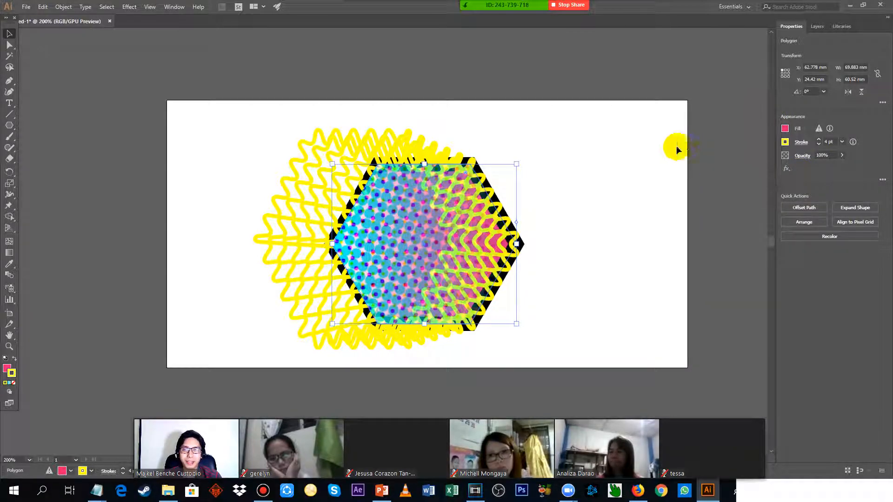
scroll(404, 185, up, 2)
scroll(422, 189, down, 2)
drag(540, 220, 556, 202)
scroll(428, 175, up, 2)
scroll(616, 175, down, 2)
scroll(669, 183, down, 1)
scroll(669, 183, up, 1)
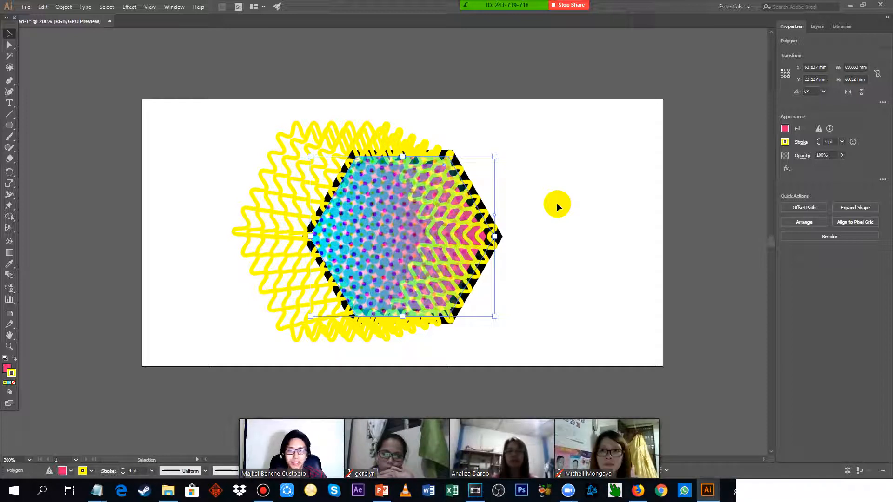
Switch to outline view to examine the hexagon's underlying path, and return to the full preview.
key(ctrl+y)
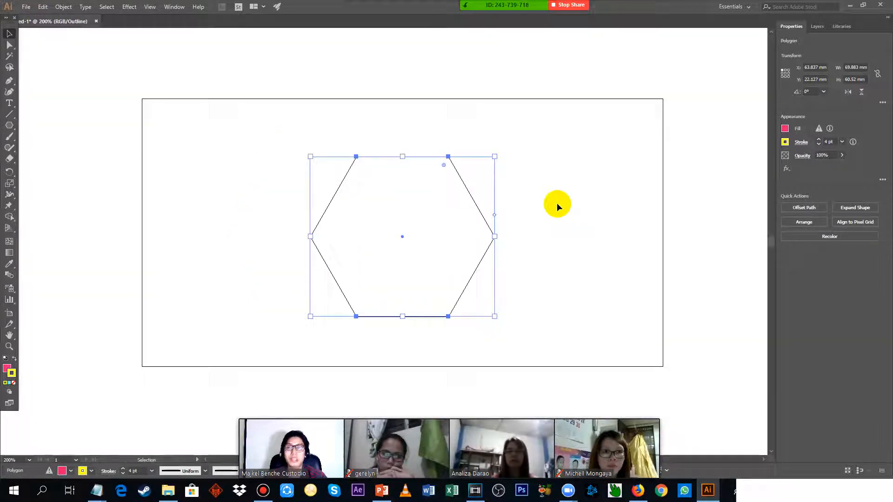
click(437, 200)
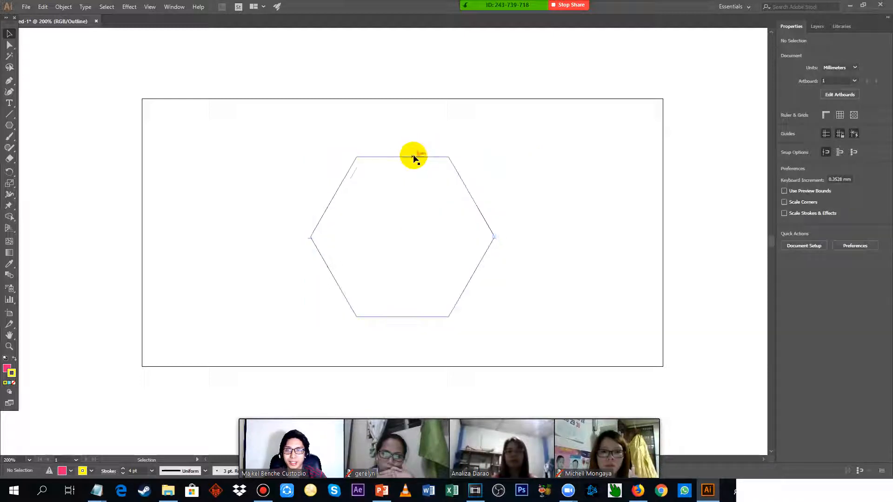
click(413, 156)
click(488, 170)
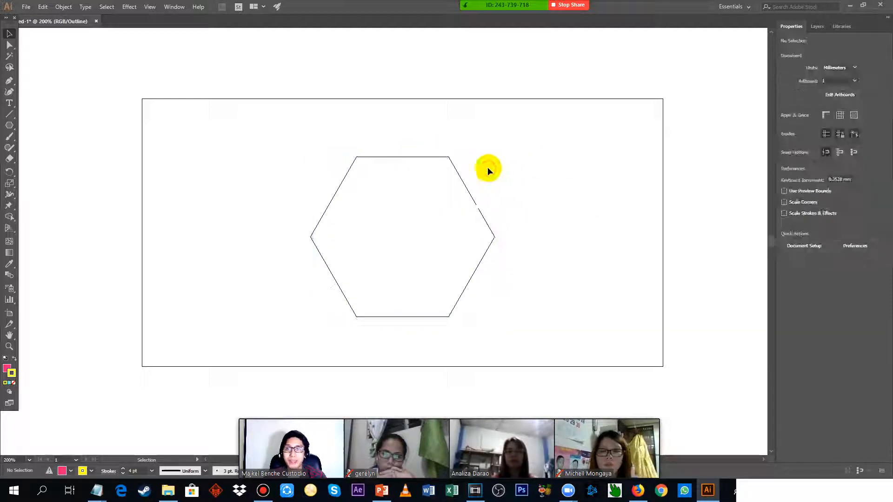
key(ctrl+y)
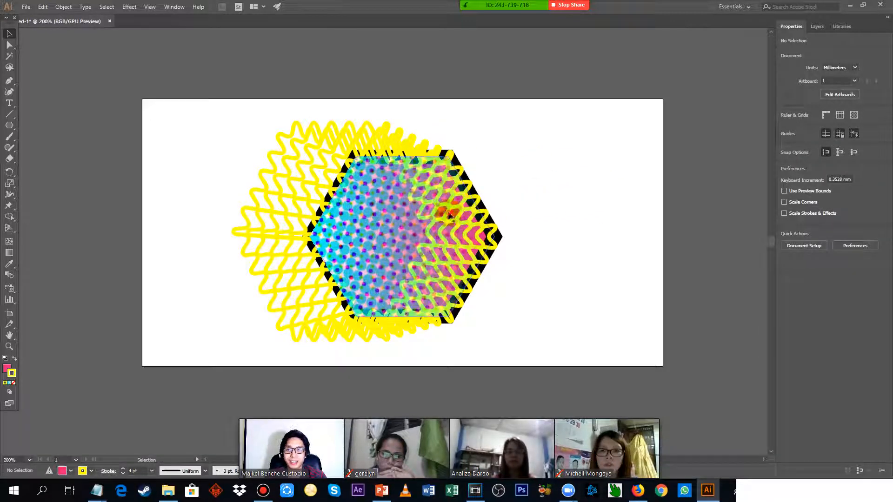
Move the hexagon up to about X 64.9 mm, Y 18.1 mm, check its stroke options and reopen its full appearance list.
drag(447, 225, 429, 221)
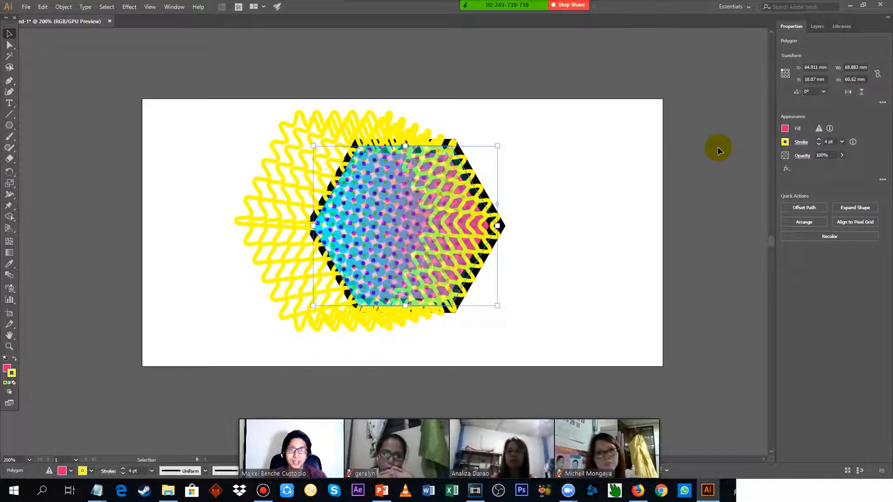
click(799, 142)
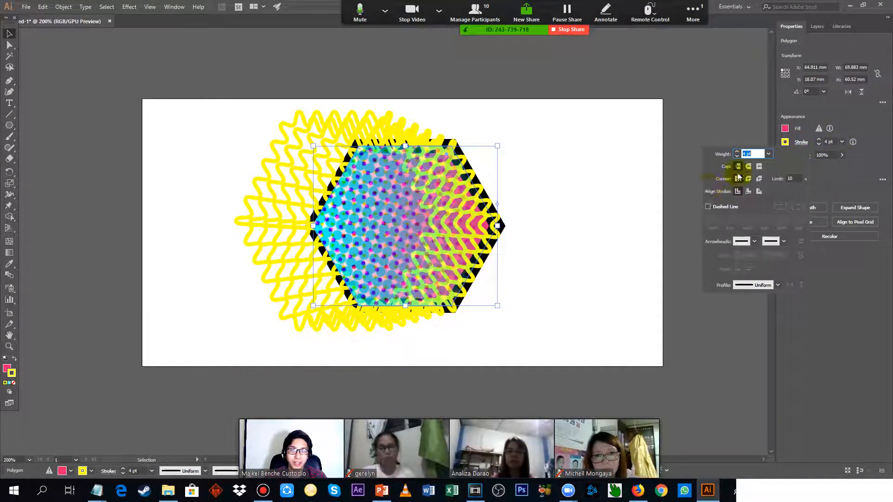
click(883, 179)
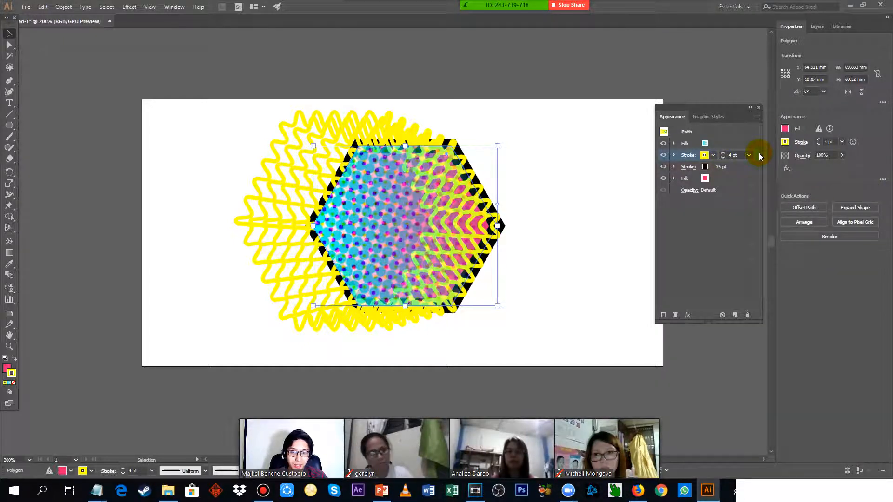
Remove the yellow stroke from the hexagon's appearance and move the hexagon to about X 39.9 mm, Y 24.8 mm.
key(Delete)
key(ctrl+z)
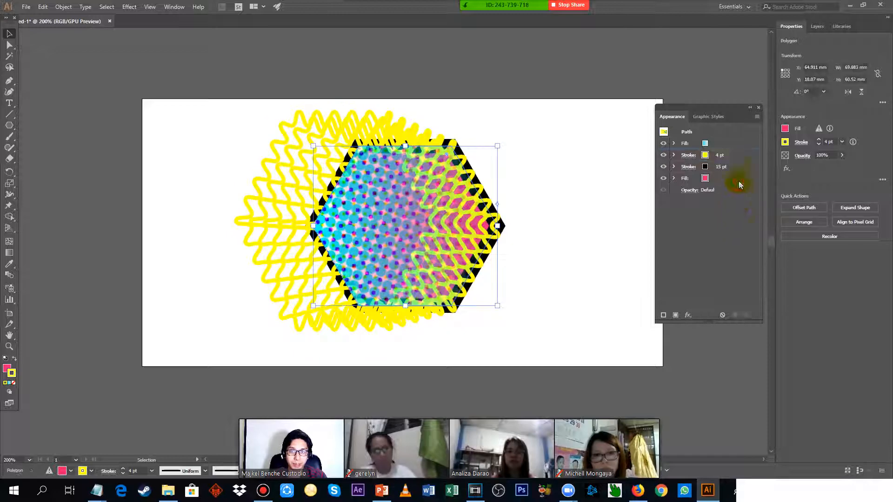
click(747, 317)
drag(419, 192, 381, 226)
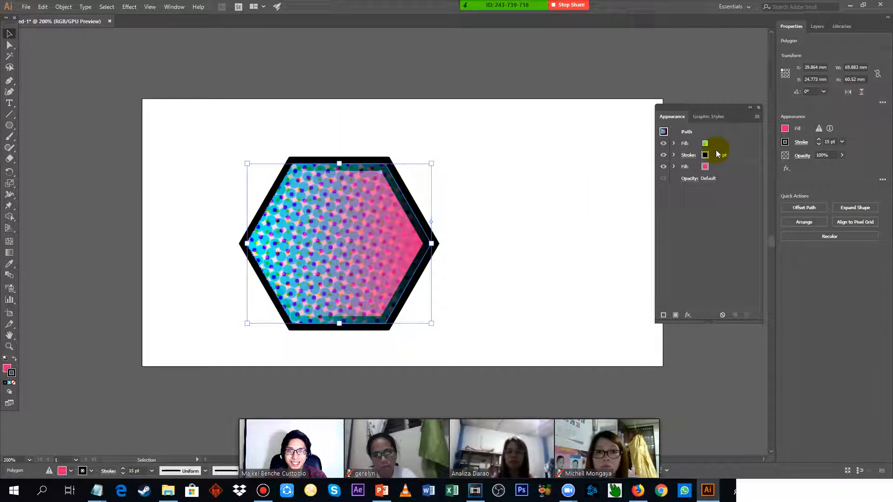
Reduce the hexagon's black stroke to 0.75 pt.
scroll(730, 155, down, 11)
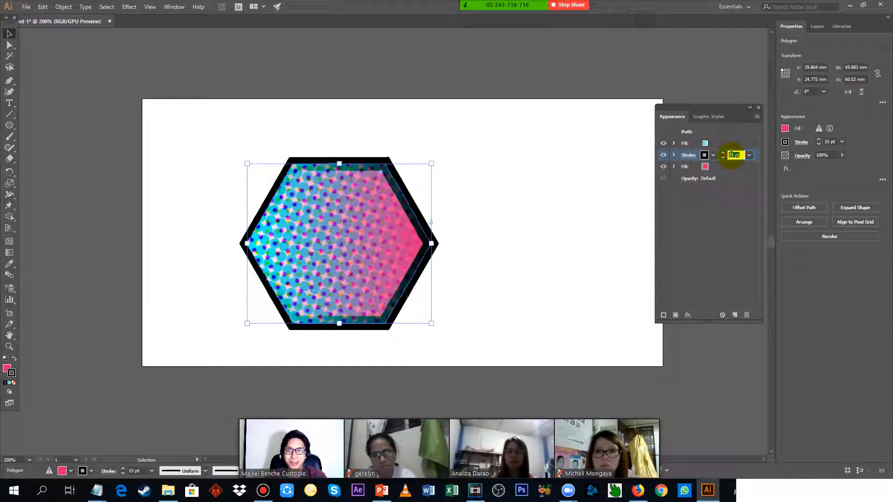
scroll(731, 155, down, 5)
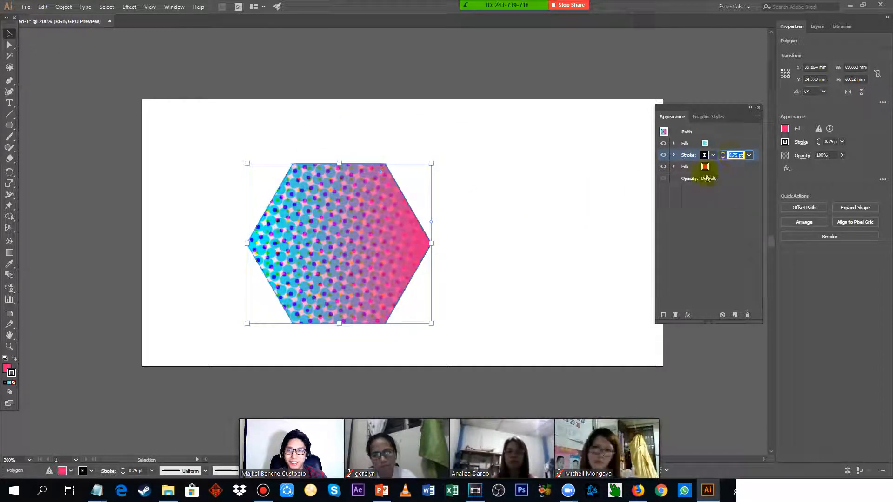
Enlarge the hexagon to about 73.6 × 62.9 mm, move it to about X 63.4 mm, Y 18.5 mm, and close its appearance list.
mouse_move(355, 211)
mouse_down()
mouse_move(495, 189)
mouse_move(411, 203)
mouse_up()
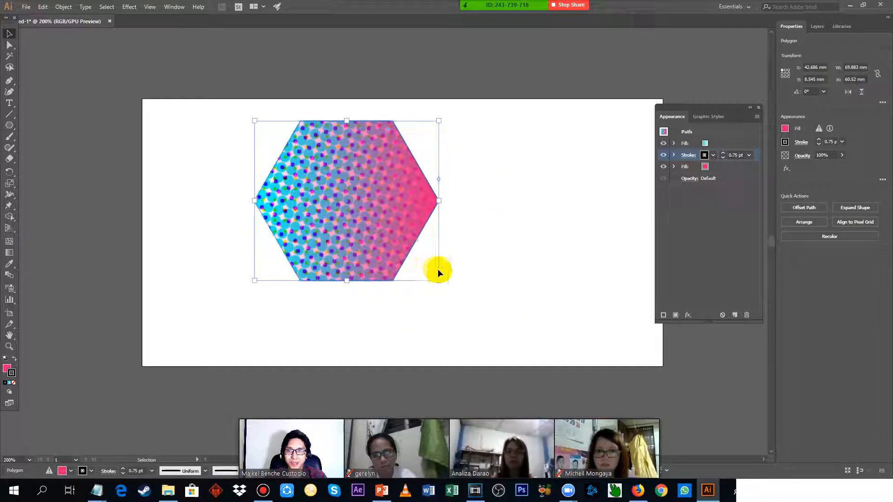
drag(372, 176, 418, 192)
drag(431, 183, 414, 218)
drag(317, 209, 340, 179)
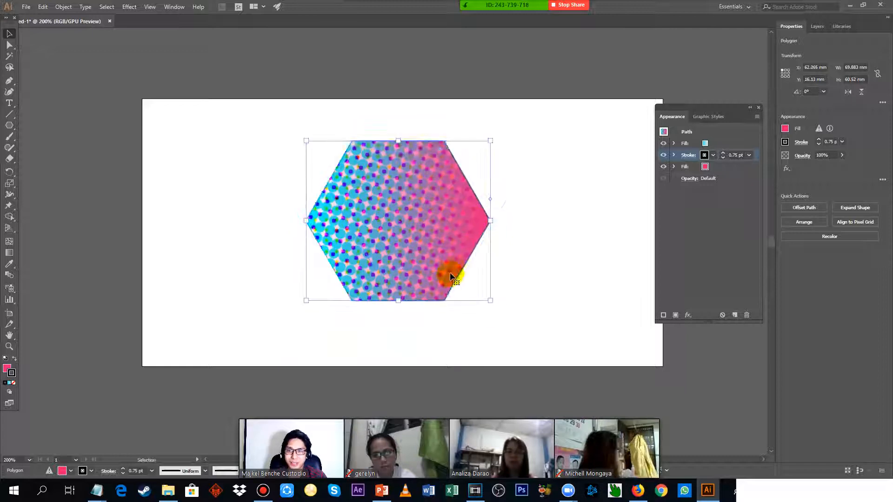
mouse_move(508, 303)
mouse_down()
mouse_move(532, 319)
mouse_move(522, 325)
mouse_move(517, 308)
mouse_up()
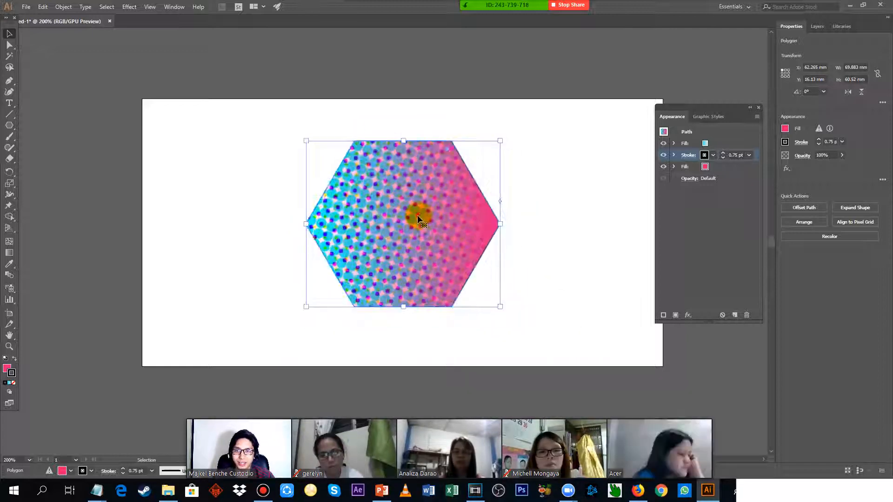
drag(417, 214, 330, 195)
drag(340, 191, 424, 212)
click(760, 109)
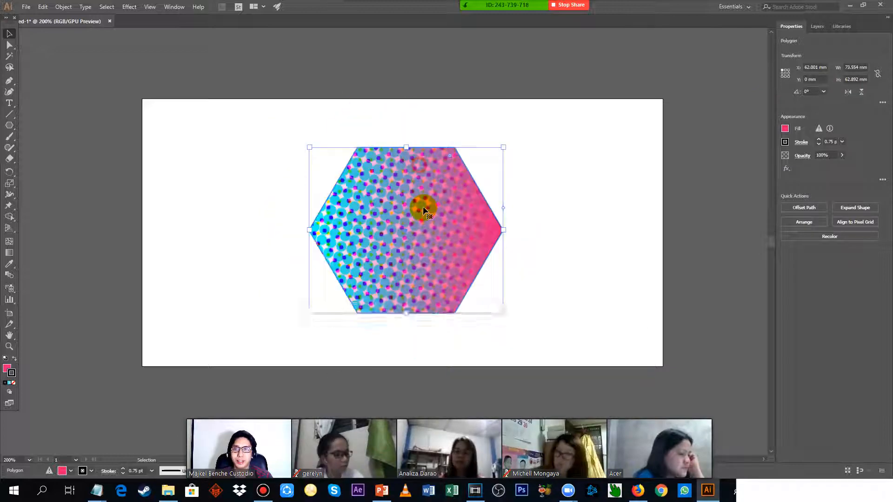
Switch to the Notepad lesson notes, highlight the "4 - 13" line and return to Illustrator.
key(alt+Tab)
scroll(223, 213, down, 2)
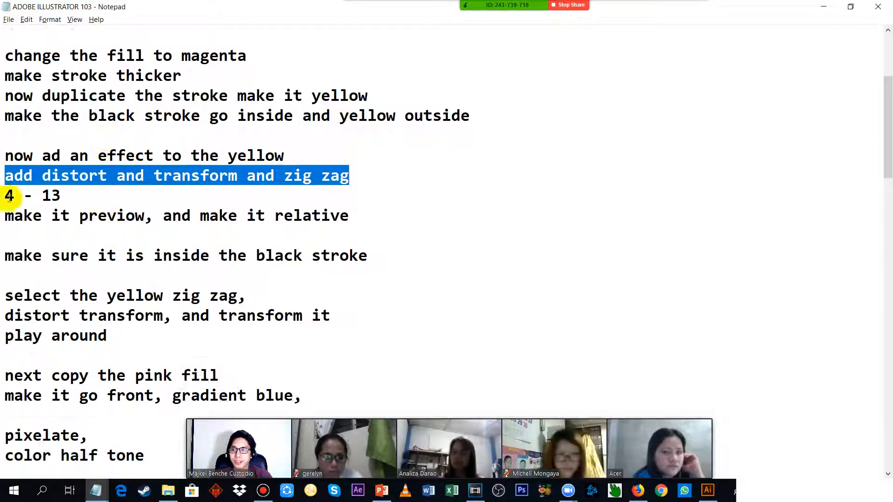
drag(5, 195, 99, 195)
key(alt+Tab)
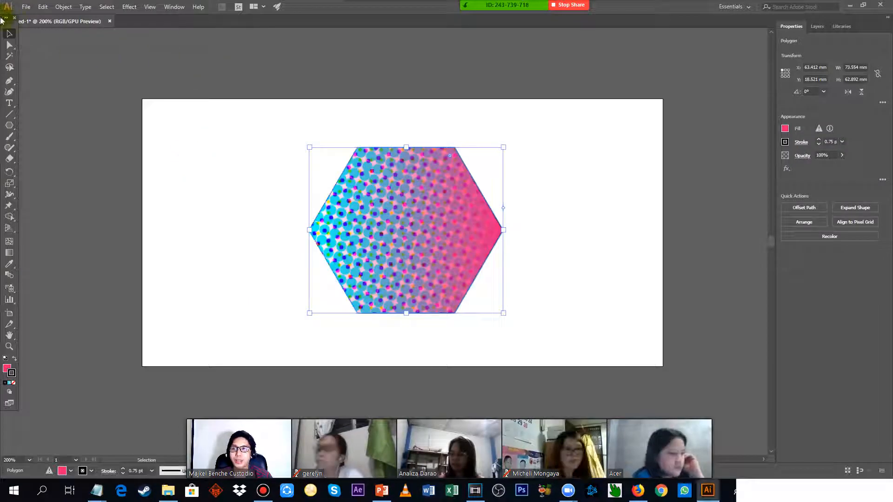
Check the SAVING APPEARANCE STYLE section of the Notepad notes and open 09_05_graphicStyles from the Ch_09 exercise folder in Illustrator.
click(32, 6)
click(44, 39)
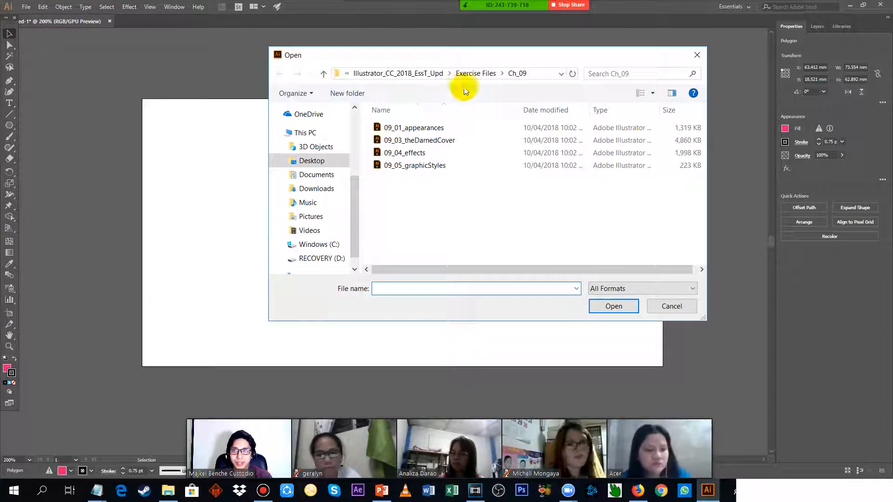
key(alt+Tab)
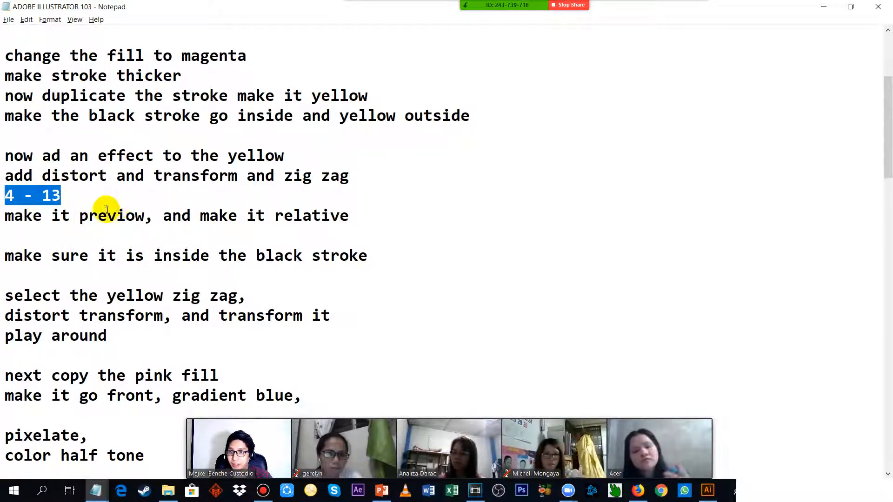
scroll(102, 216, down, 1)
scroll(34, 224, down, 5)
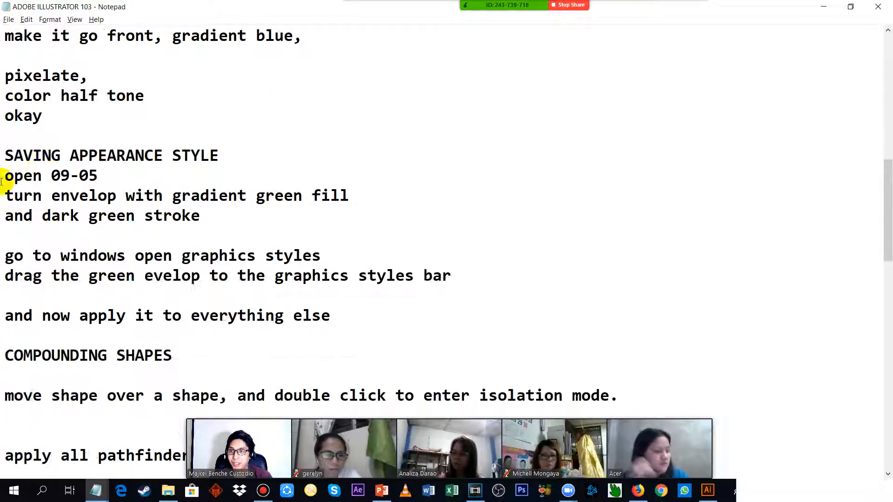
drag(14, 160, 135, 171)
key(alt+Tab)
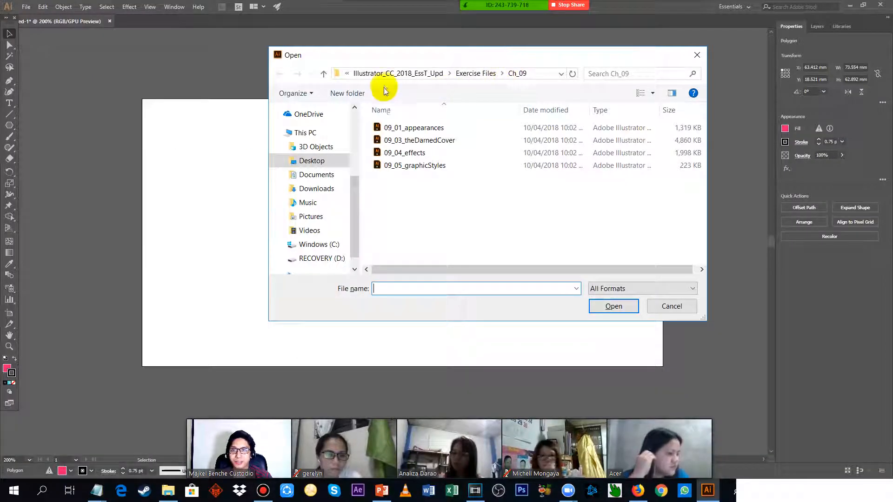
click(427, 166)
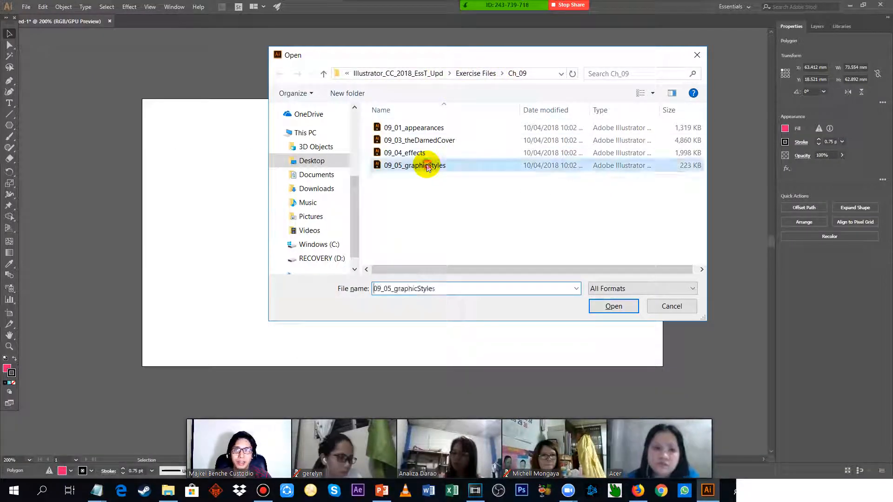
click(614, 307)
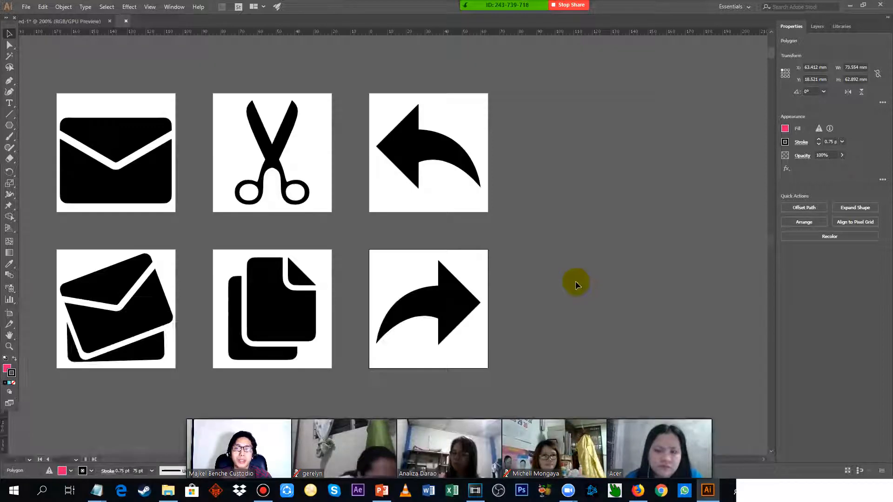
Look over the six icon artboards, examining the envelope and scissors icons up close.
scroll(218, 121, down, 1)
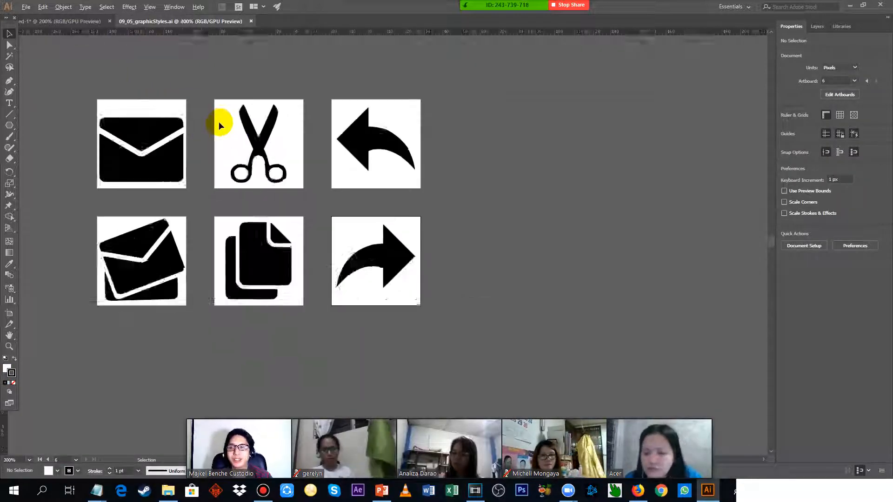
scroll(219, 121, up, 1)
drag(124, 157, 381, 234)
scroll(377, 232, up, 4)
scroll(372, 235, down, 2)
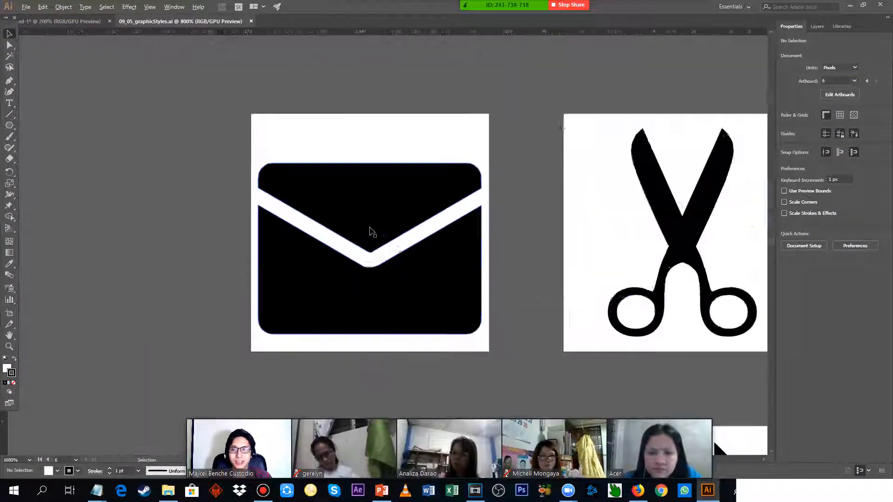
scroll(379, 226, up, 1)
scroll(375, 223, down, 1)
scroll(419, 186, down, 1)
drag(493, 113, 397, 83)
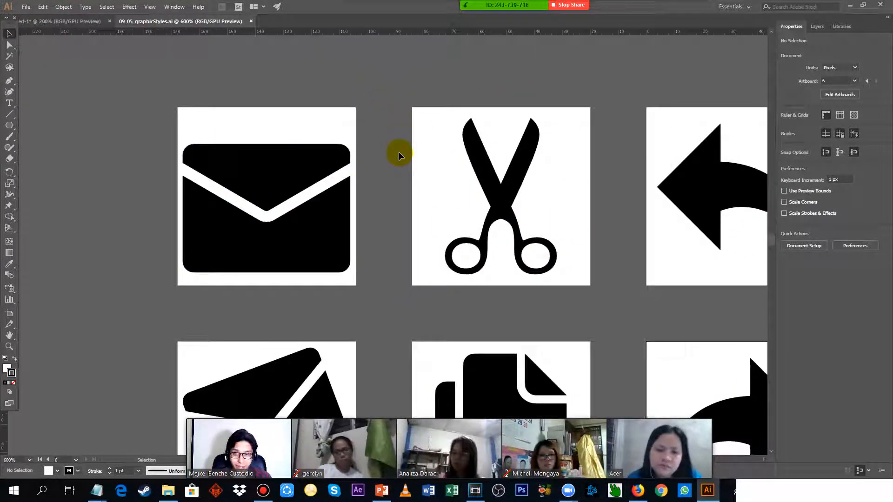
Fill the envelope icon with the green radial gradient swatch.
click(275, 157)
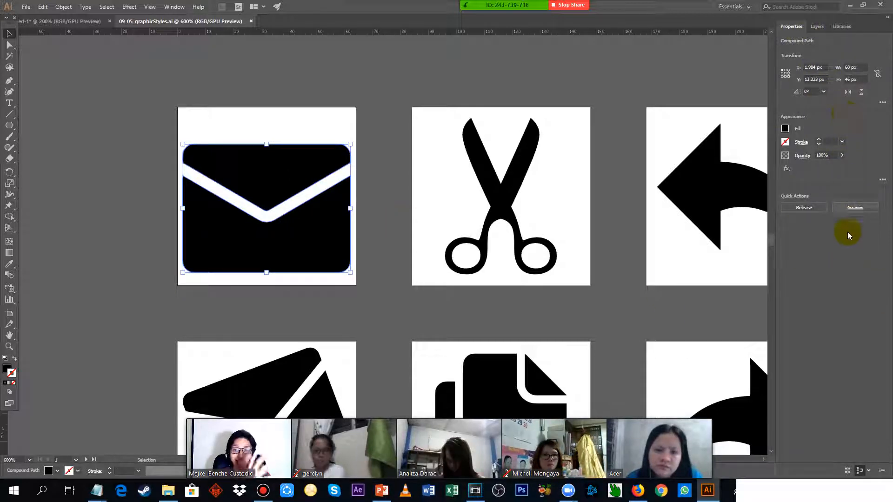
click(785, 130)
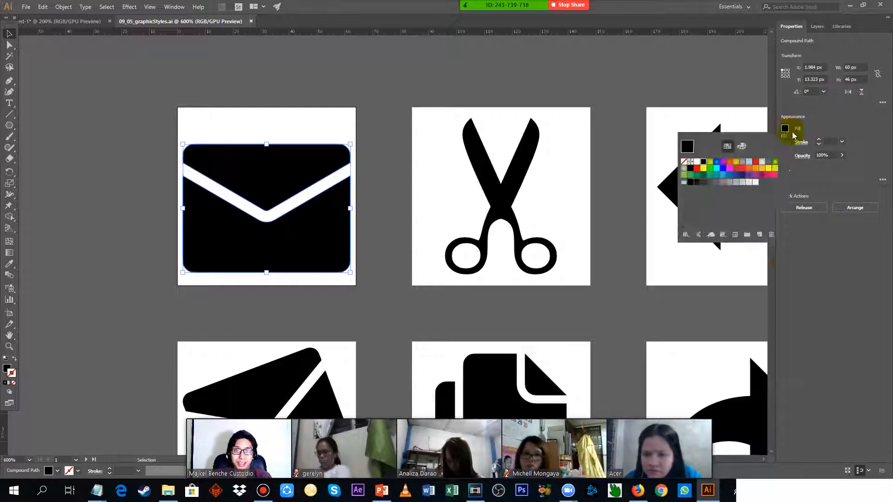
click(776, 162)
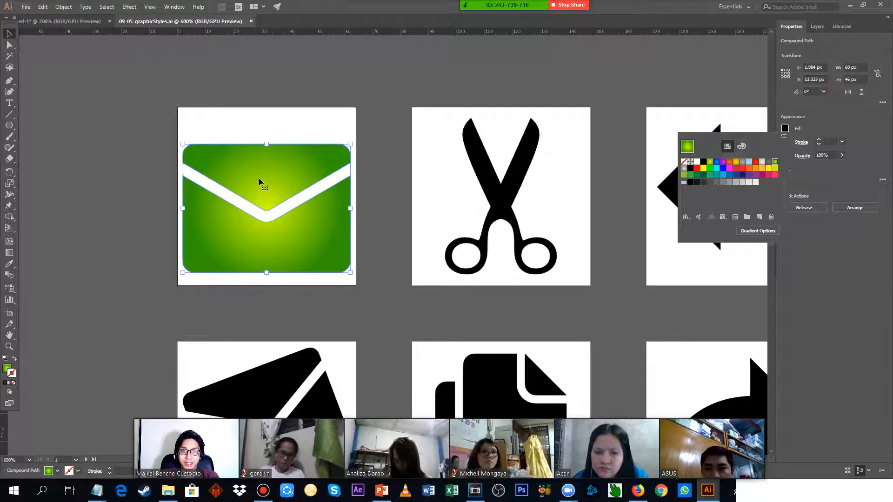
click(820, 302)
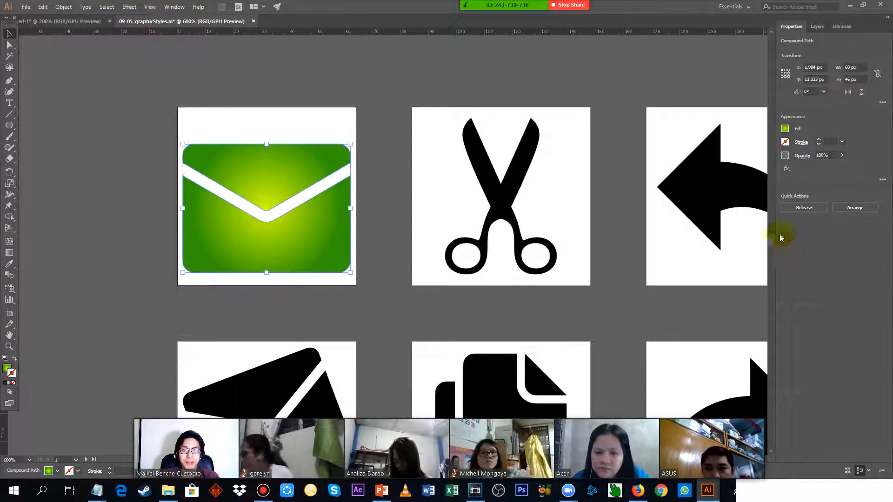
Give the envelope icon a dark green stroke (R=0 G=146 B=69) with a weight of 2 pt, and deselect it.
click(785, 143)
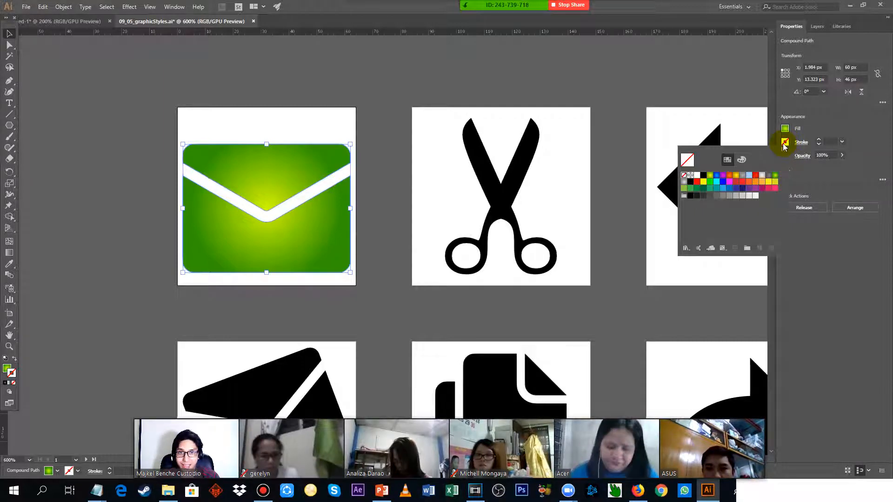
click(697, 188)
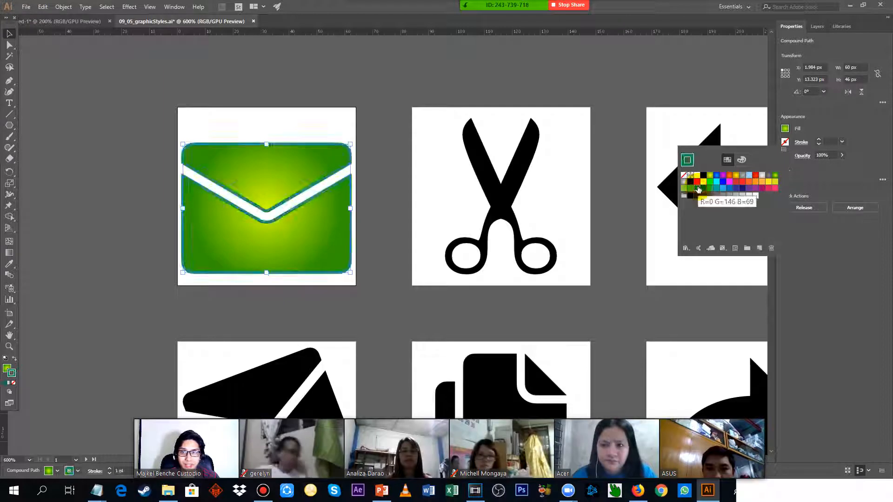
click(841, 242)
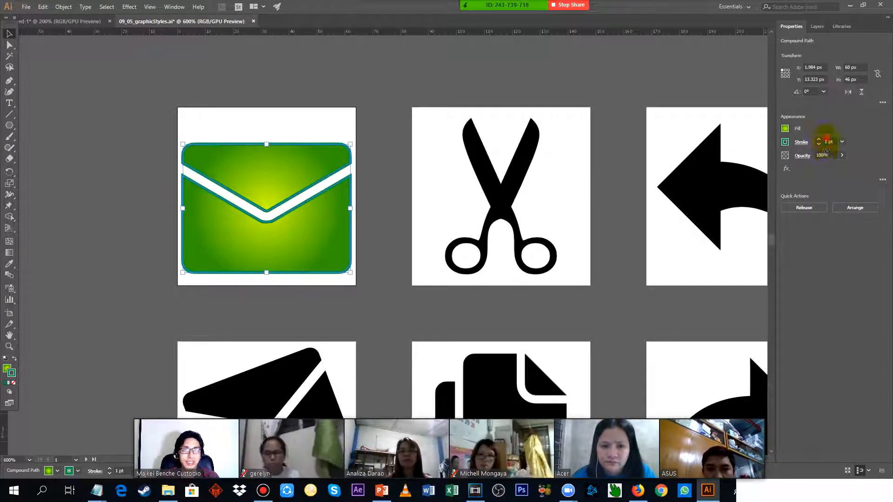
text(2)
key(Return)
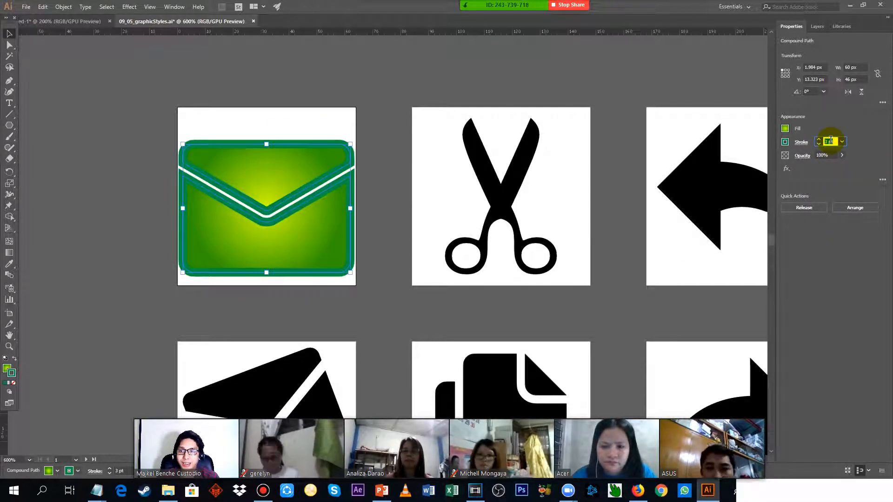
click(664, 49)
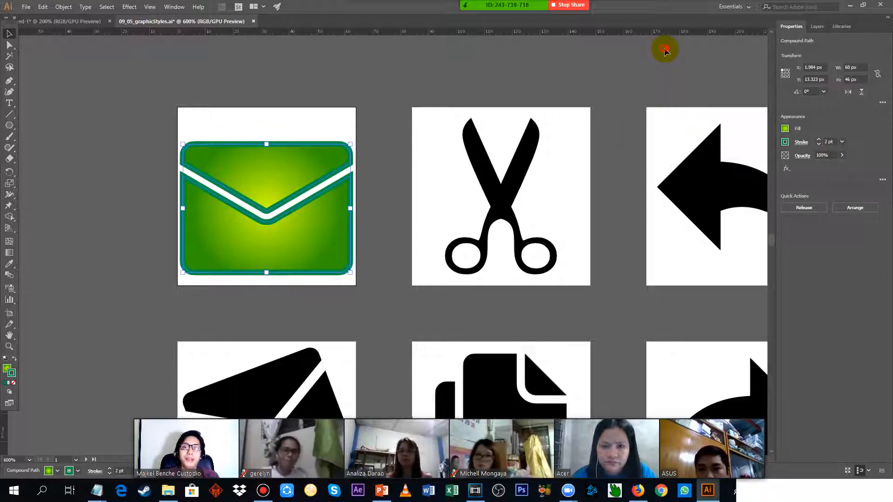
scroll(620, 101, down, 2)
drag(680, 91, 571, 146)
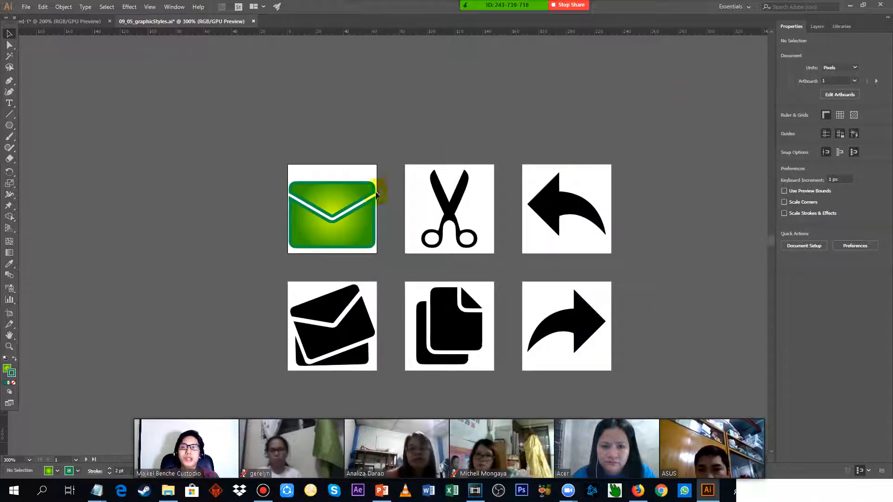
Show the document's Graphic Styles and place them near the icon artboards.
click(326, 187)
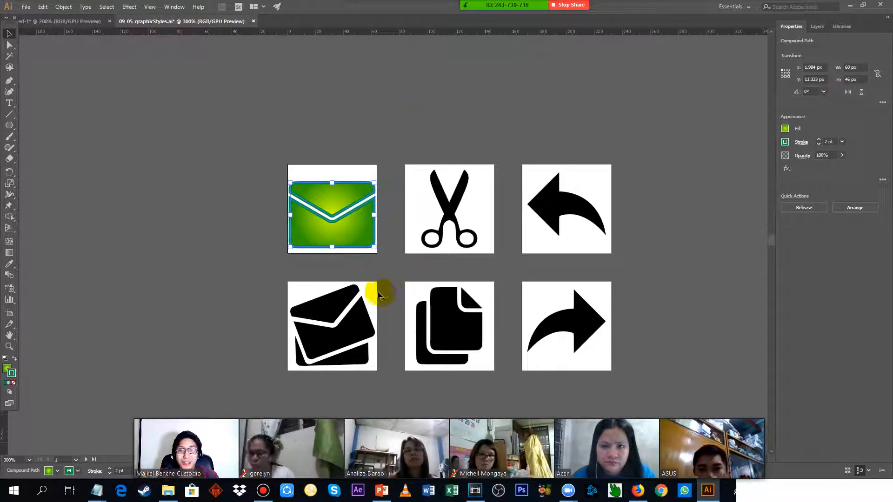
click(418, 91)
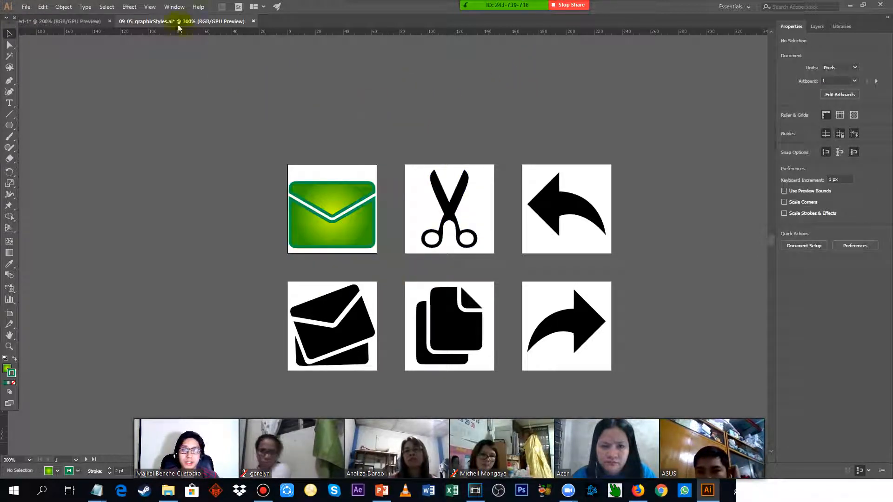
click(168, 7)
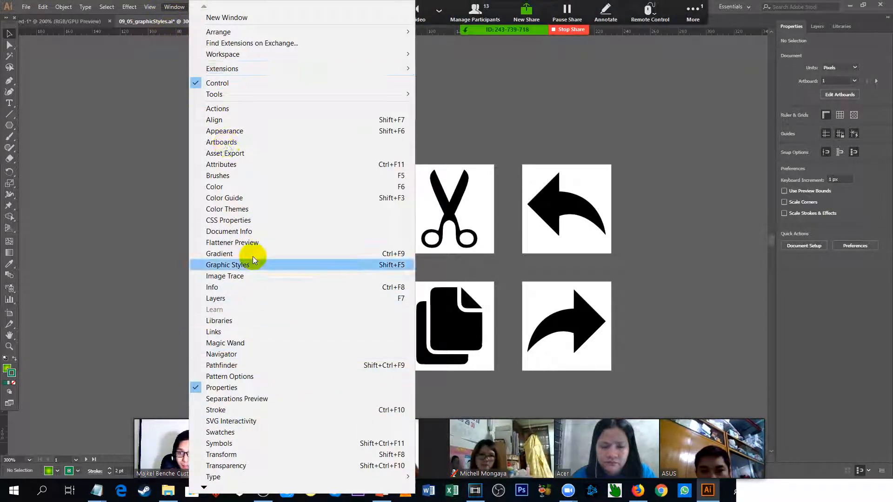
click(227, 490)
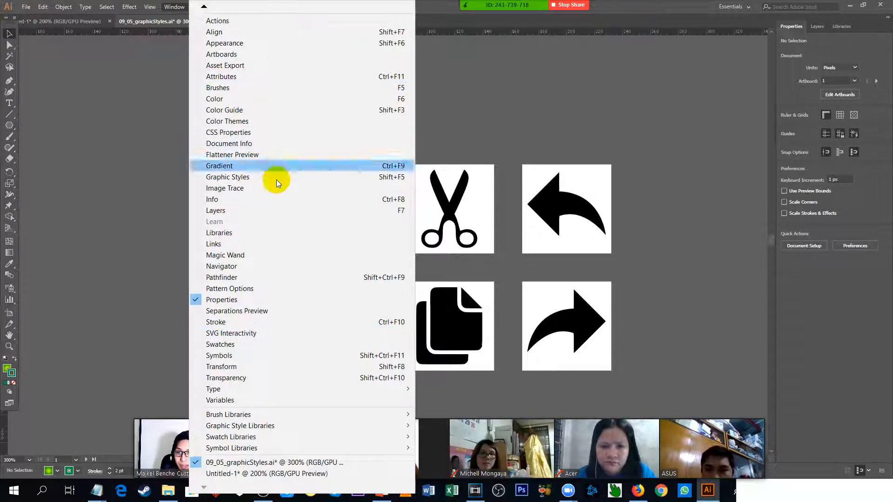
click(214, 179)
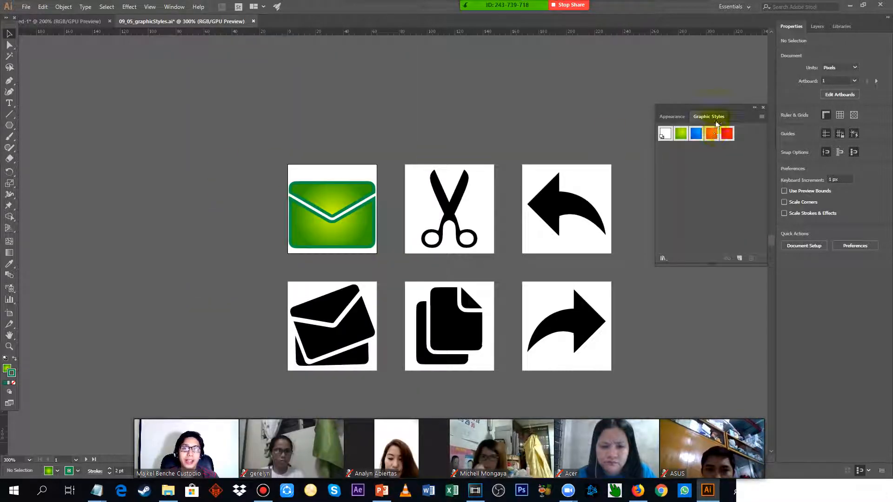
drag(708, 108, 701, 107)
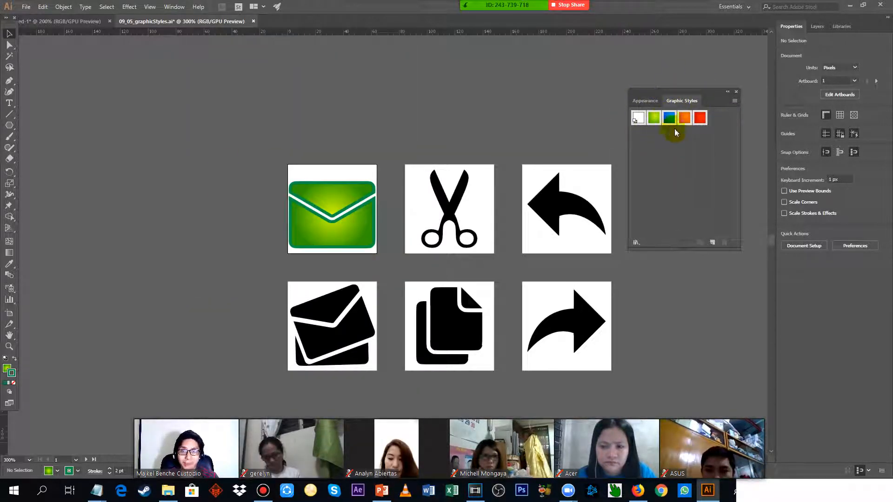
Save the envelope's green gradient and stroke as a new graphic style, and apply that style to the scissors icon.
click(356, 195)
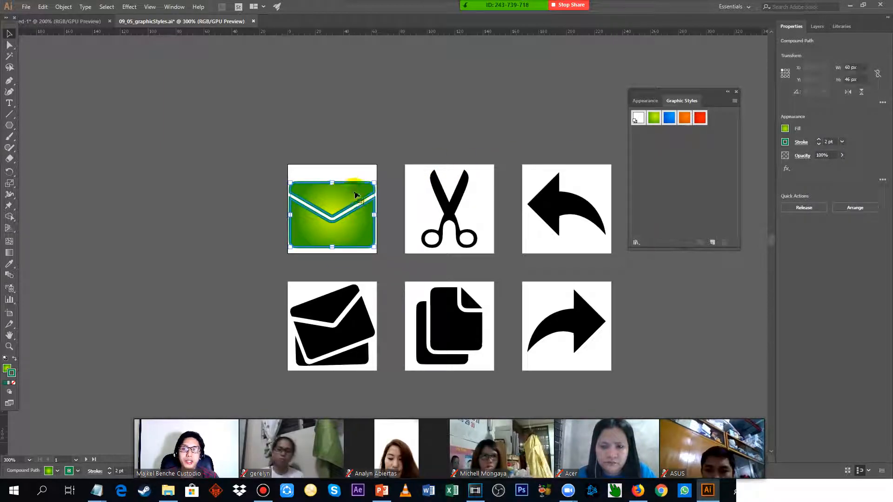
drag(356, 195, 716, 155)
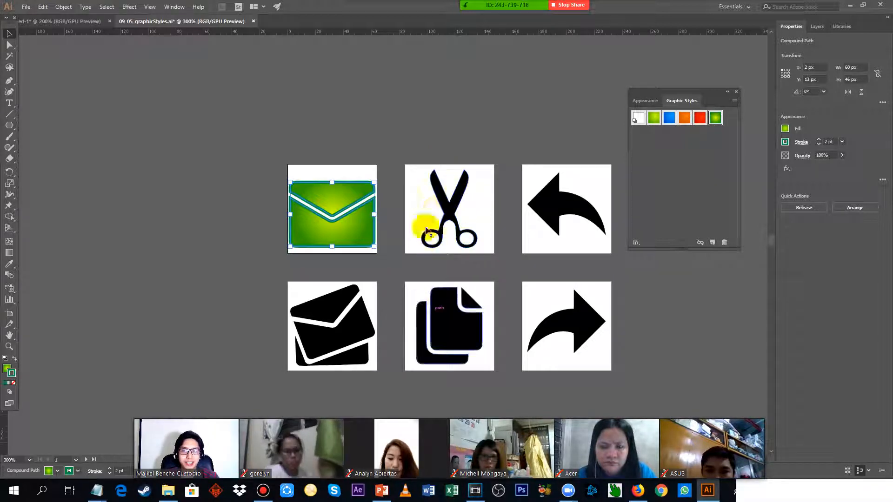
click(452, 200)
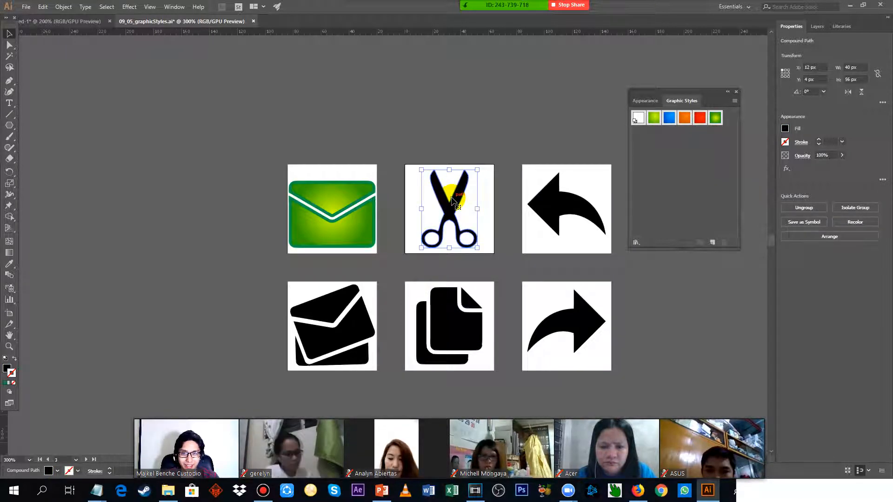
click(716, 118)
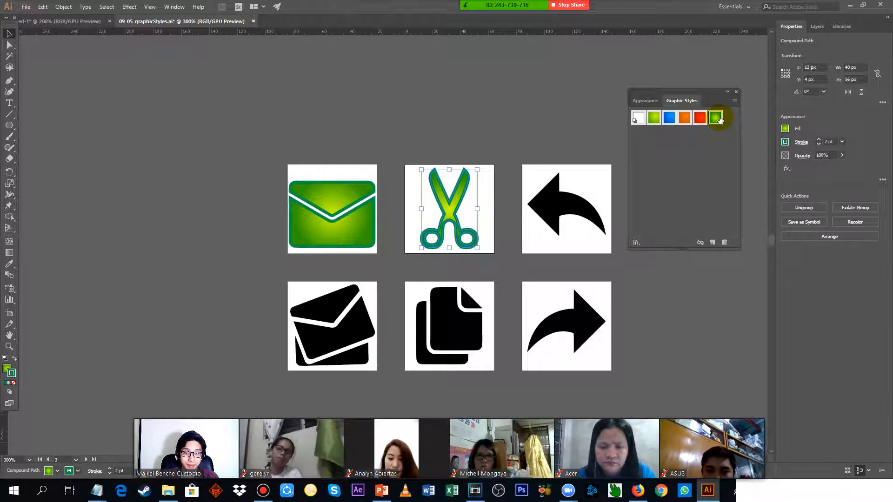
Apply the new green graphic style to the double-envelope, copy and right-pointing arrow icons in the lower row together.
click(535, 132)
scroll(550, 260, up, 1)
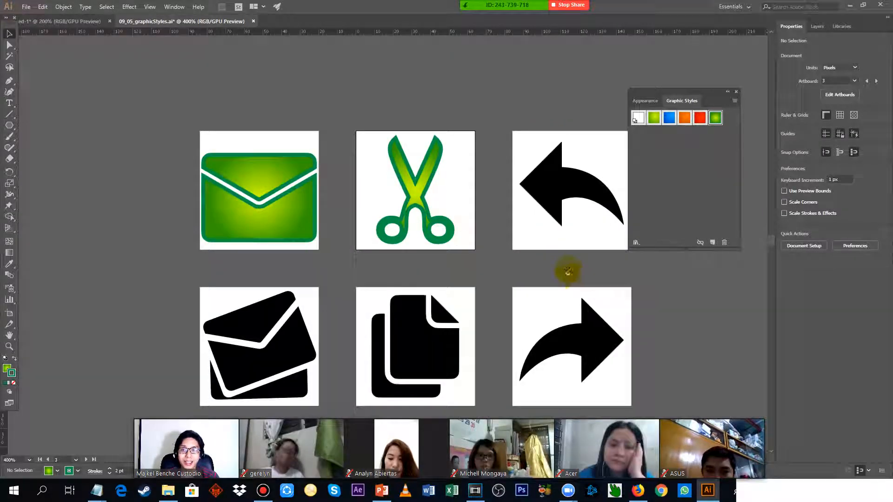
drag(567, 272, 534, 224)
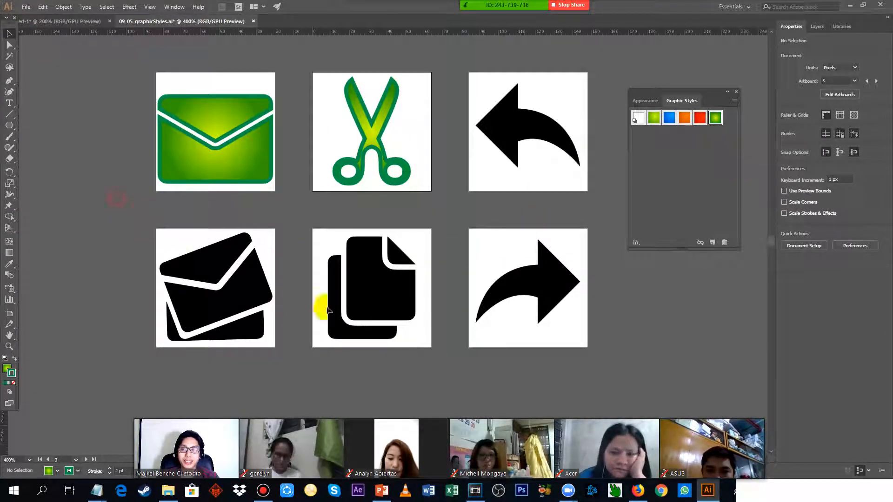
drag(621, 365, 37, 225)
click(56, 197)
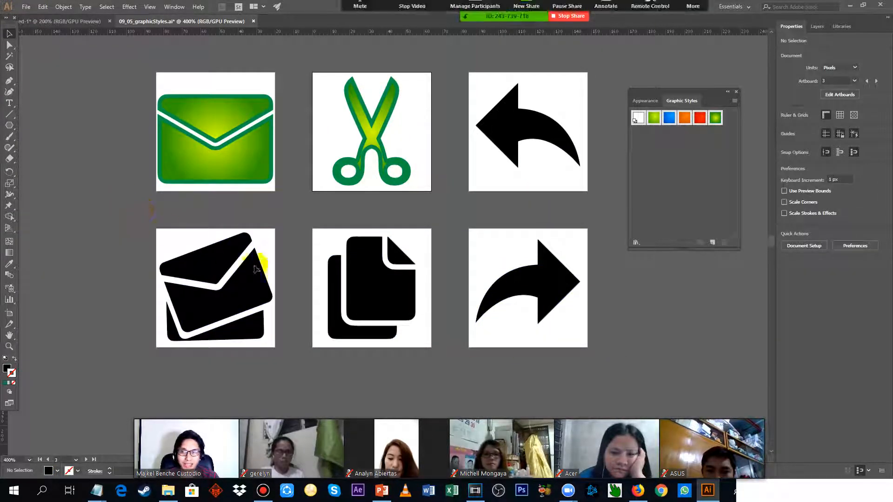
drag(255, 269, 594, 367)
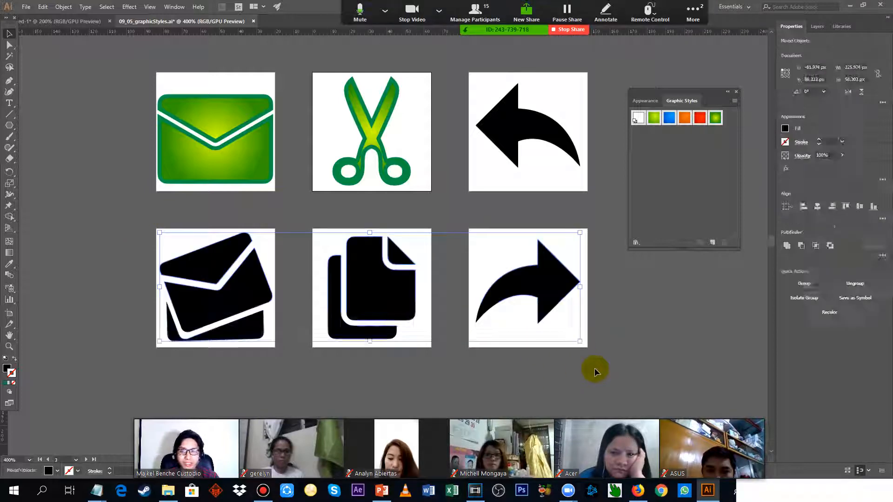
click(716, 118)
Apply the new green graphic style to the left-pointing arrow icon, deselect it, and move the graphic styles closer to the artboards.
click(565, 121)
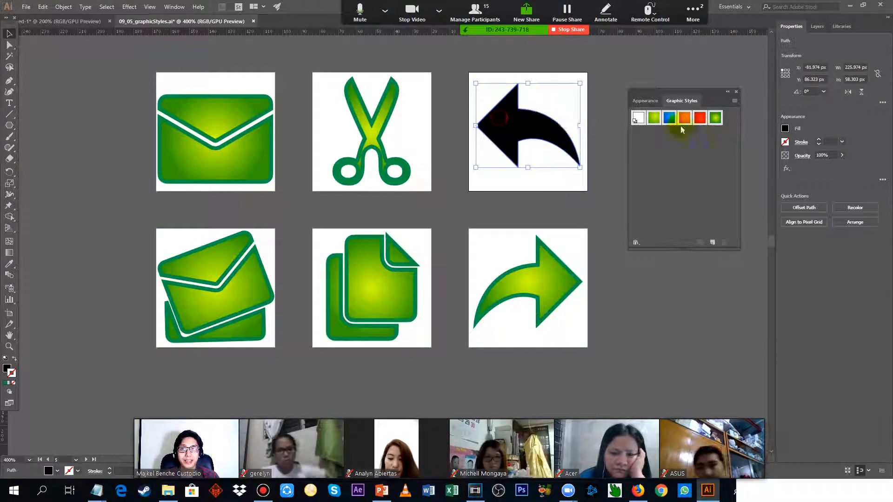
click(715, 117)
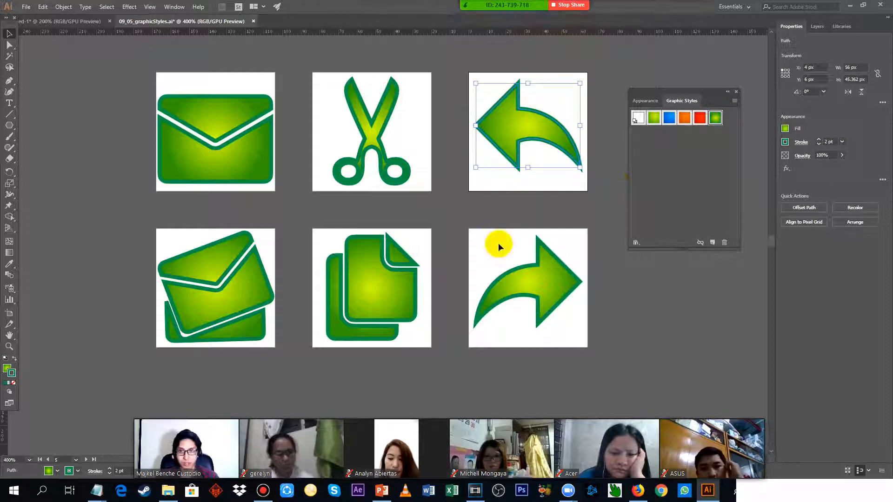
click(483, 214)
scroll(470, 210, down, 2)
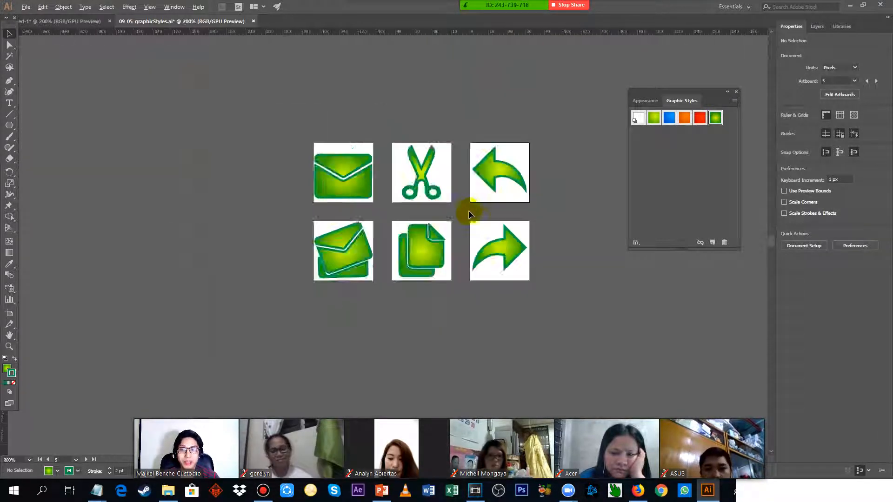
scroll(467, 211, up, 1)
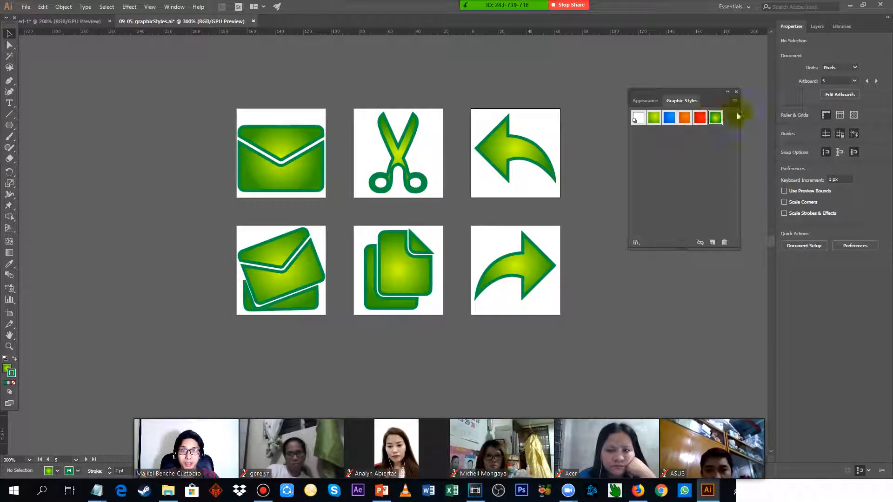
drag(693, 92, 598, 96)
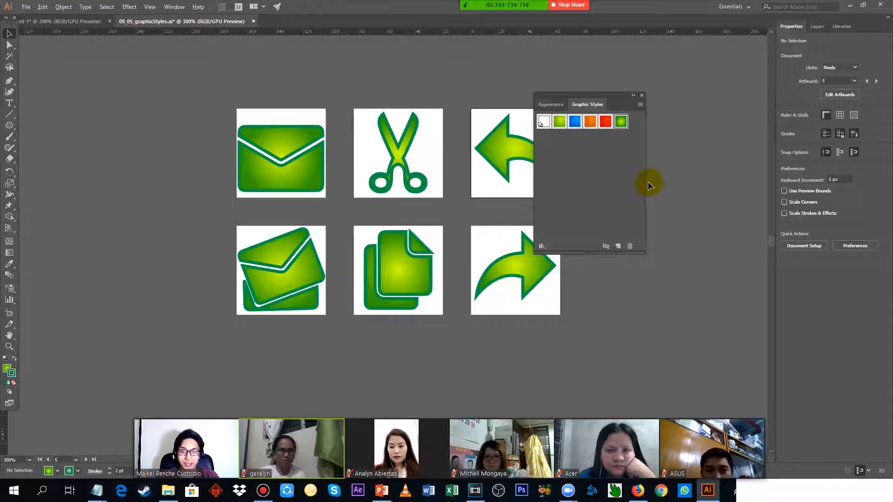
Check the Notepad lesson notes for the file needed in the Pathfinder and Shape Modes exercise, and return to Illustrator.
key(alt+Tab)
scroll(154, 217, down, 2)
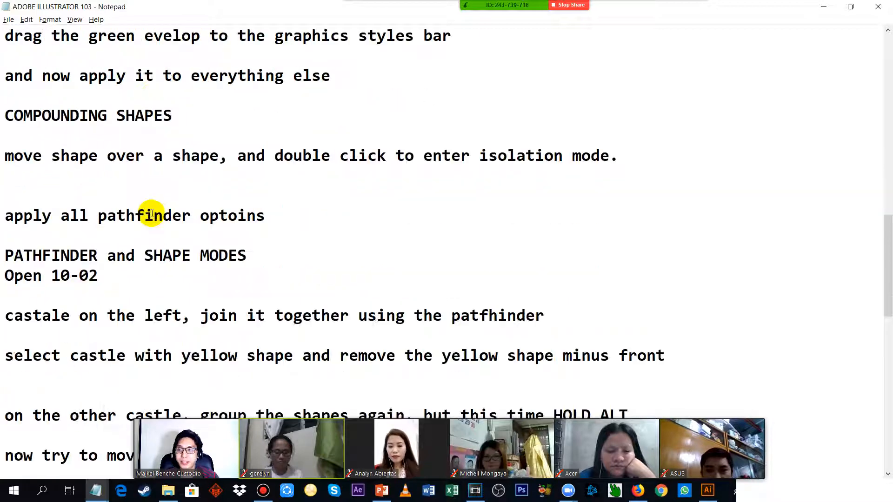
drag(6, 257, 293, 275)
key(alt+Tab)
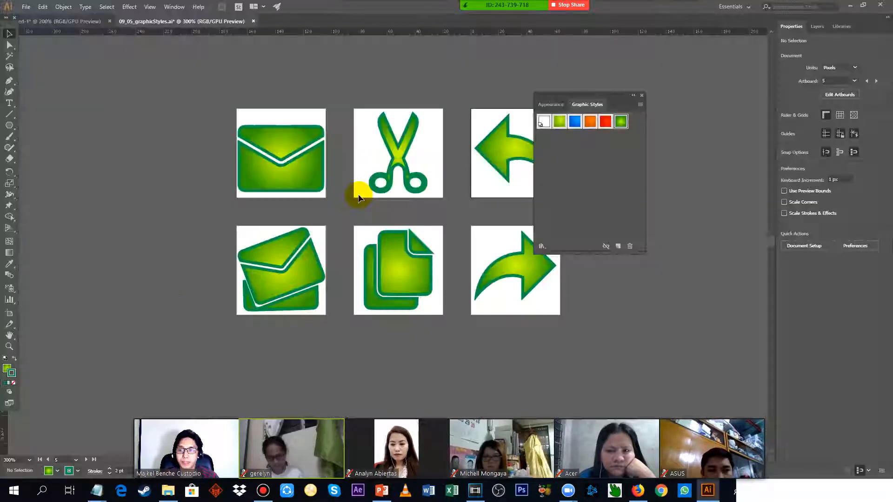
Open 10_02_pathfinderShapes from the Ch_10 exercise folder and close the floating Graphic Styles panel.
click(27, 7)
click(47, 39)
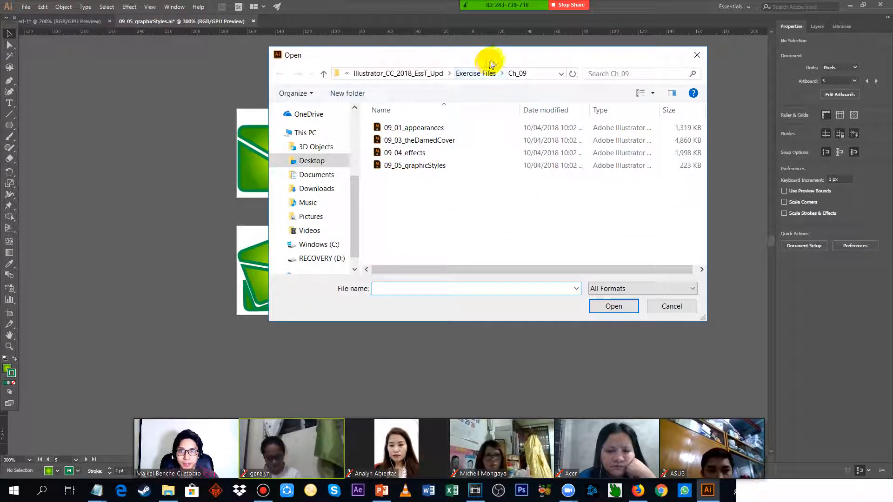
click(475, 73)
double_click(420, 228)
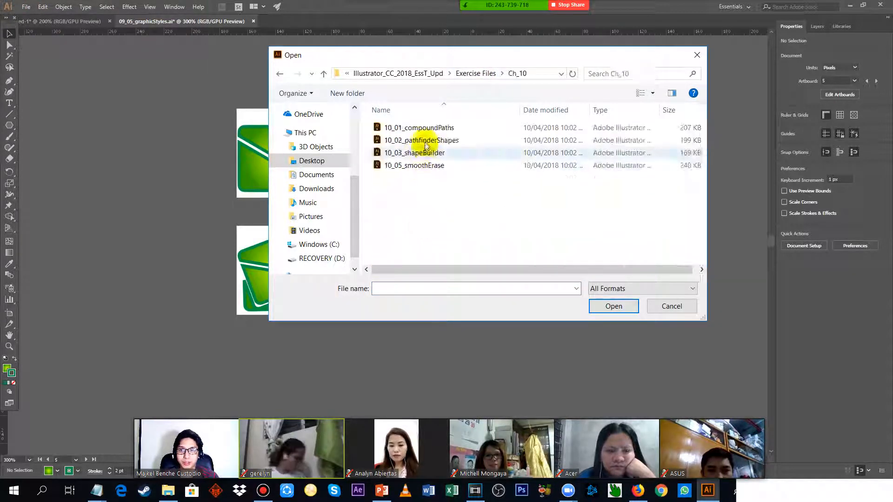
double_click(425, 140)
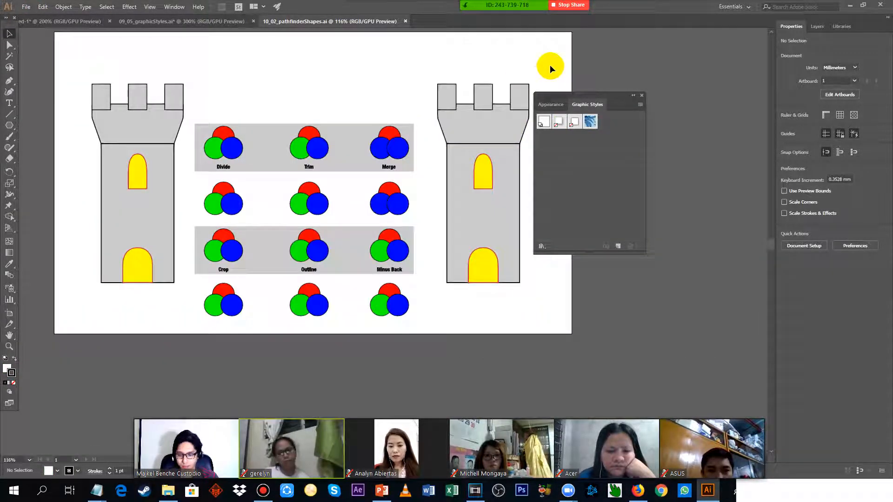
click(642, 97)
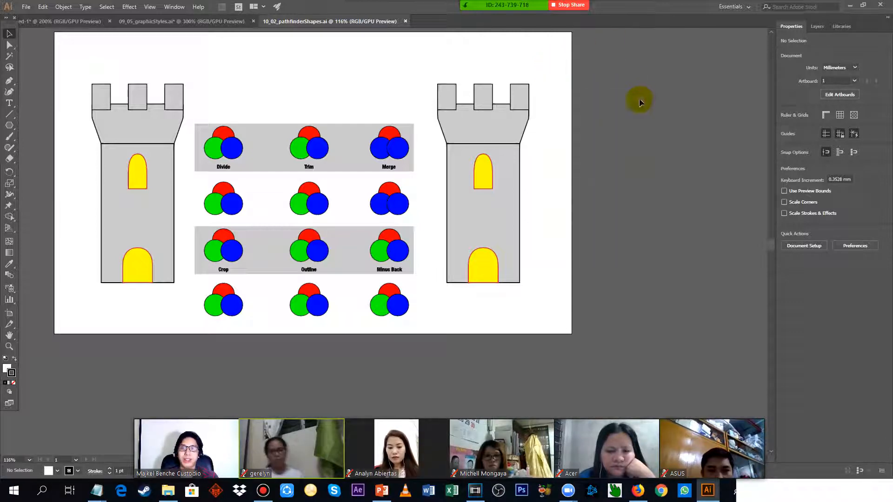
Review the Compounding Shapes instructions in the Notepad lesson notes and return to Illustrator.
key(alt+Tab)
drag(2, 116, 289, 121)
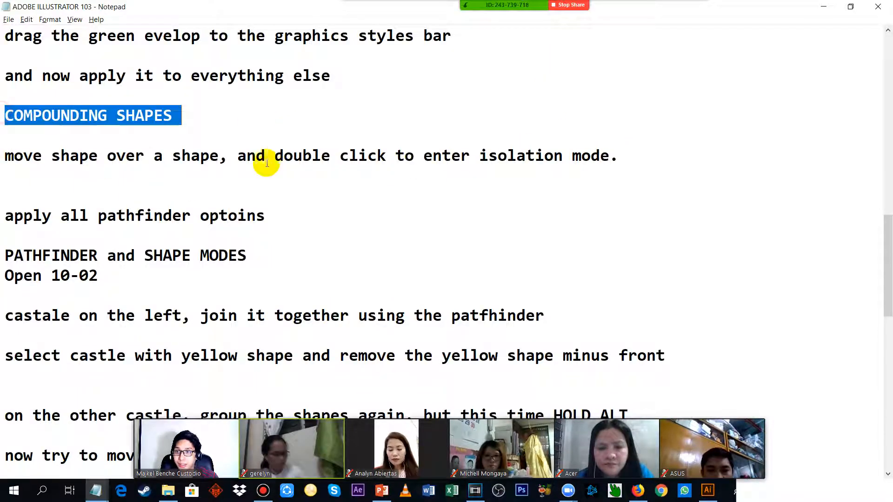
drag(54, 162, 374, 162)
drag(14, 164, 607, 160)
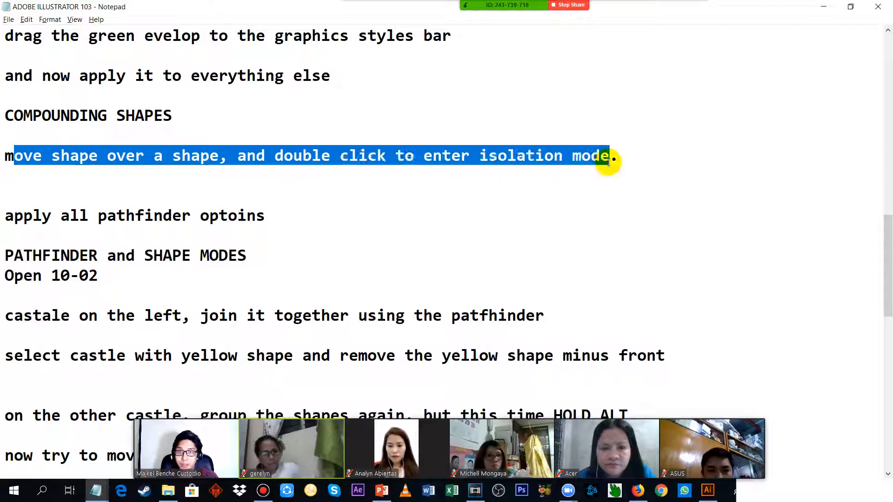
key(alt+Tab)
key(alt+Tab)
key(alt+Tab)
Open the exercise file 10_01_compoundPaths from the Ch_10 folder.
click(24, 7)
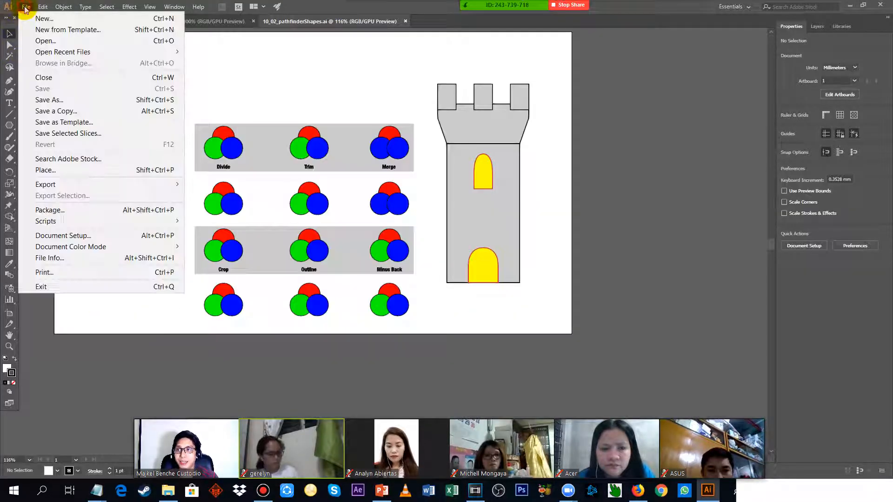
click(46, 40)
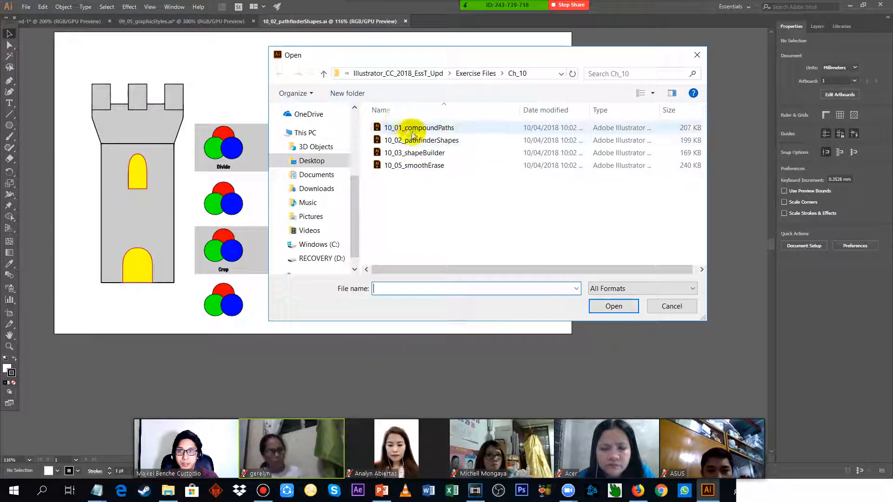
double_click(409, 130)
Enlarge the green circle above the Compound Path label to about 36 mm and move it to partly overlap the pink circle.
scroll(96, 94, down, 2)
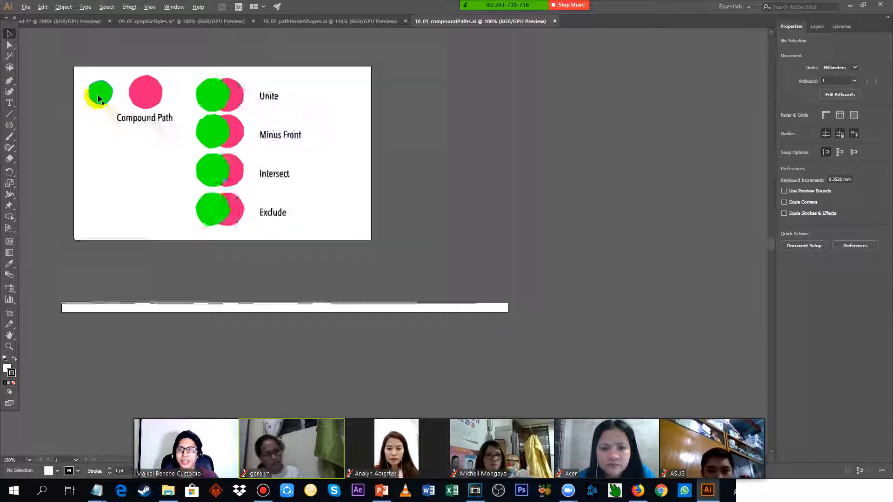
scroll(97, 94, up, 2)
drag(291, 88, 405, 152)
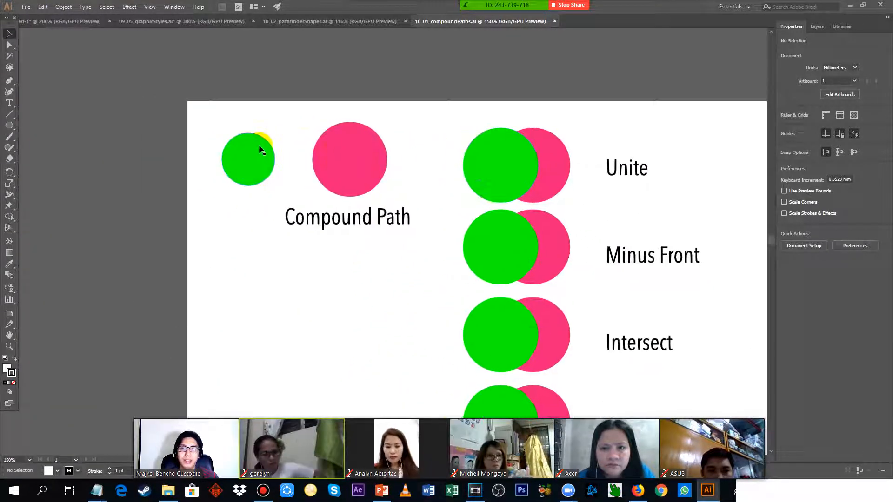
scroll(259, 144, up, 2)
drag(665, 147, 232, 120)
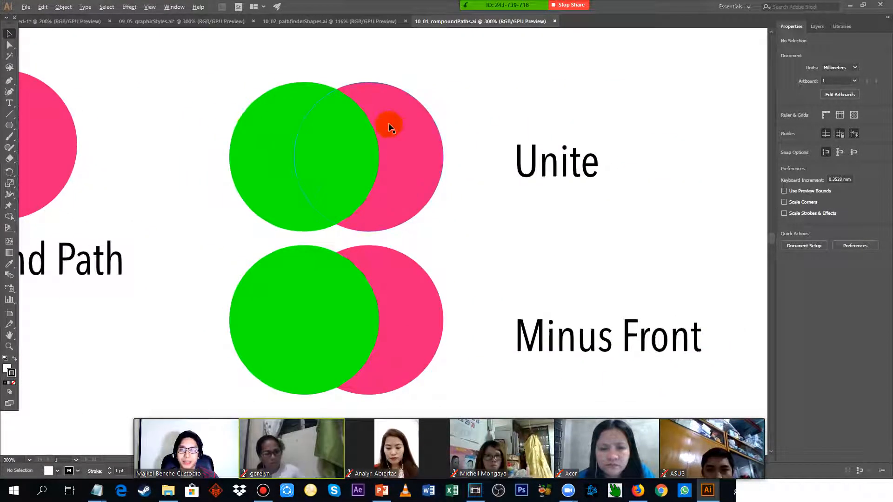
scroll(389, 126, down, 3)
click(258, 124)
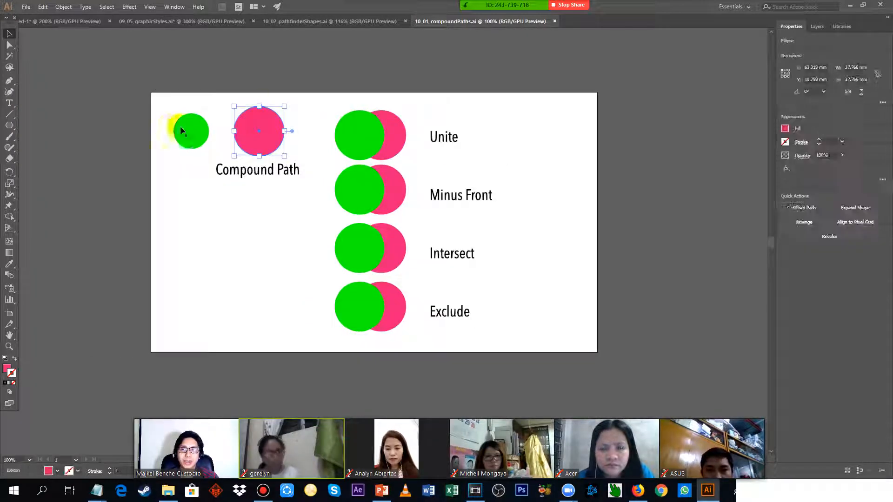
click(182, 130)
drag(210, 148, 221, 161)
drag(212, 149, 247, 146)
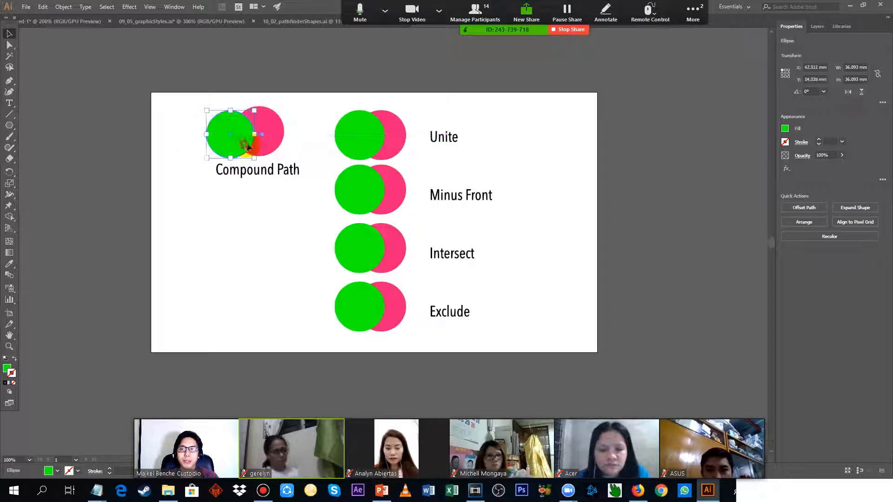
Select the overlapping green and pink circles of the Unite example together.
click(354, 133)
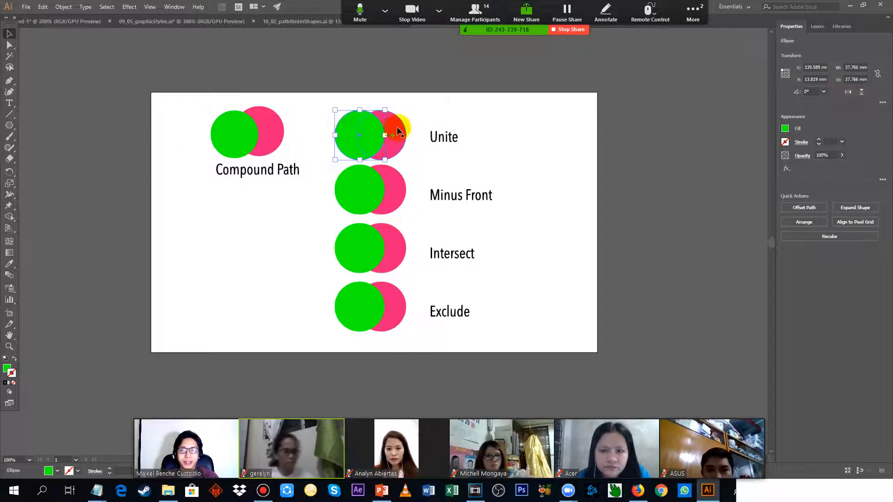
click(398, 129)
click(350, 121)
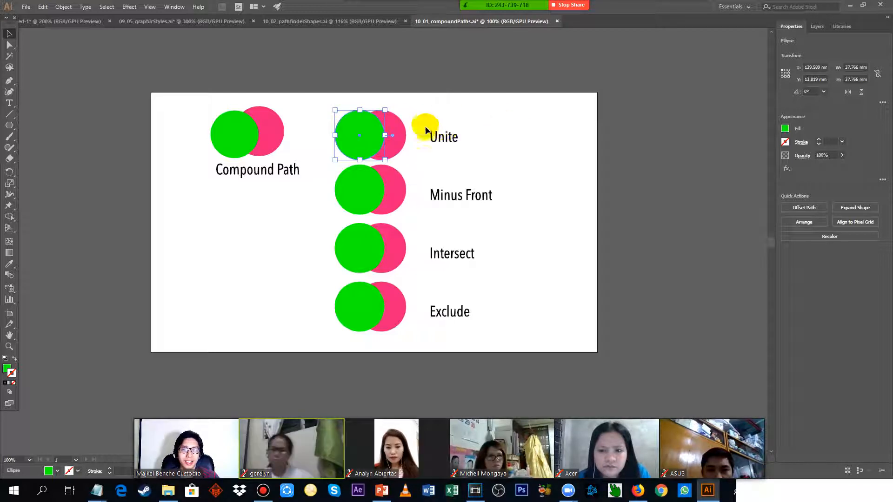
scroll(417, 120, up, 2)
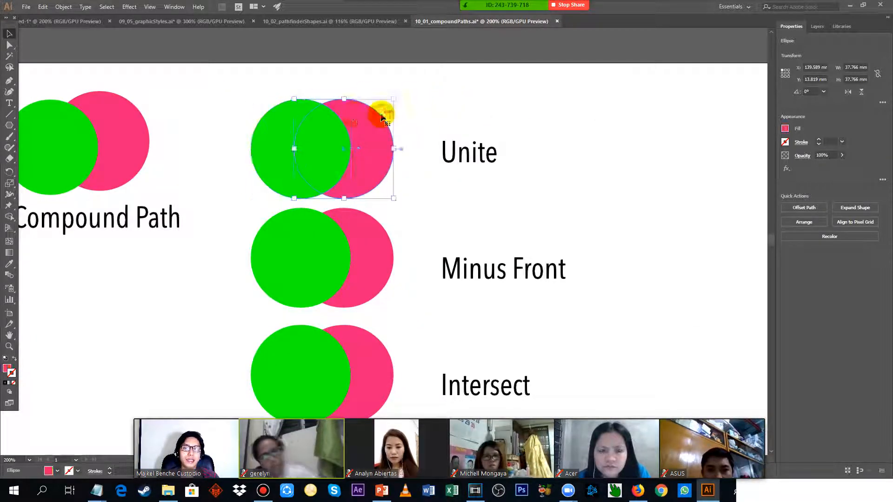
click(373, 135)
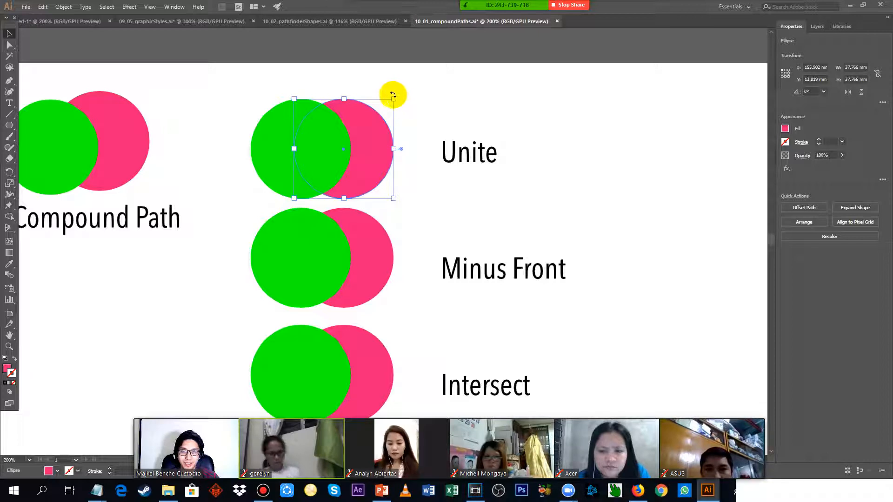
shift+click(281, 124)
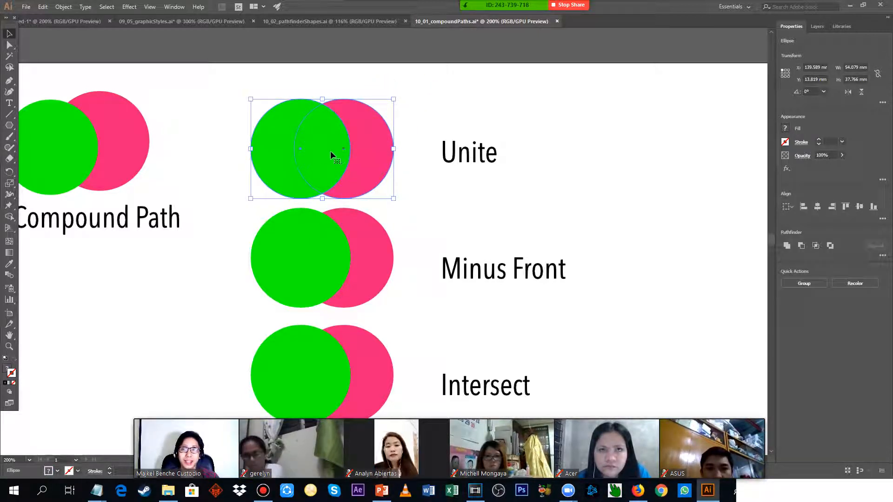
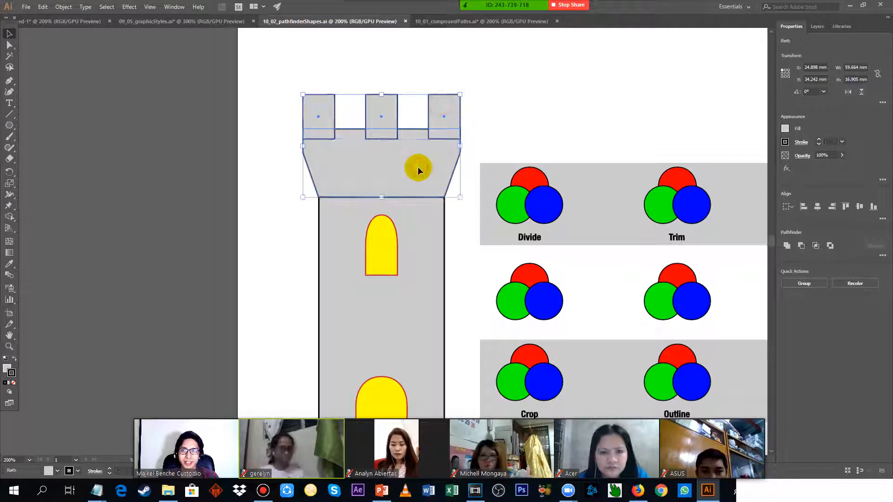
Add the left tower's body to the selection and show the additional Pathfinder options.
shift+click(422, 256)
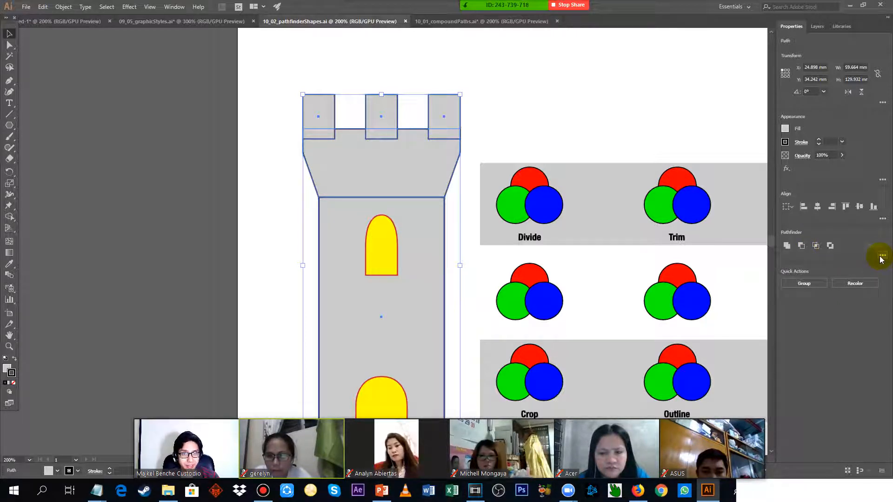
click(882, 256)
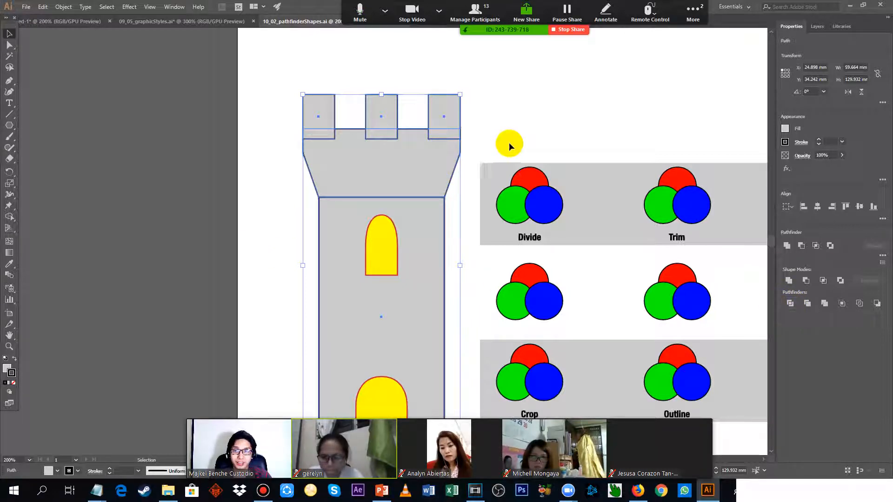
drag(602, 122, 511, 133)
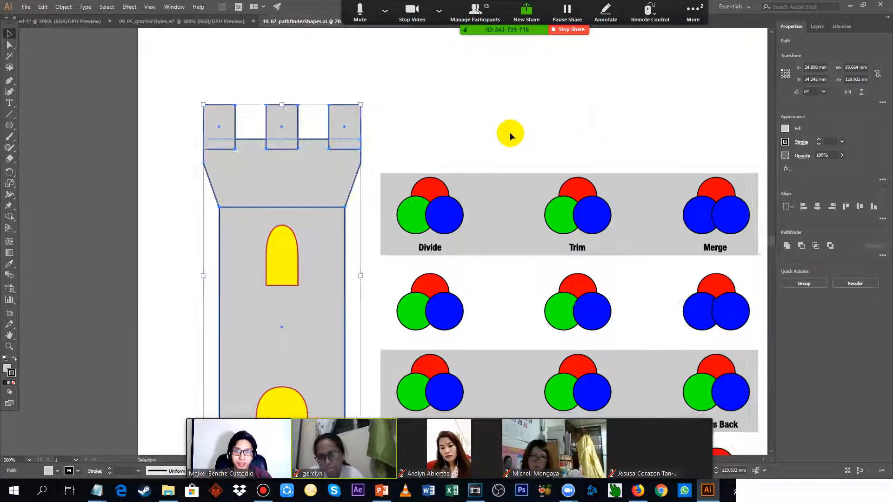
click(437, 285)
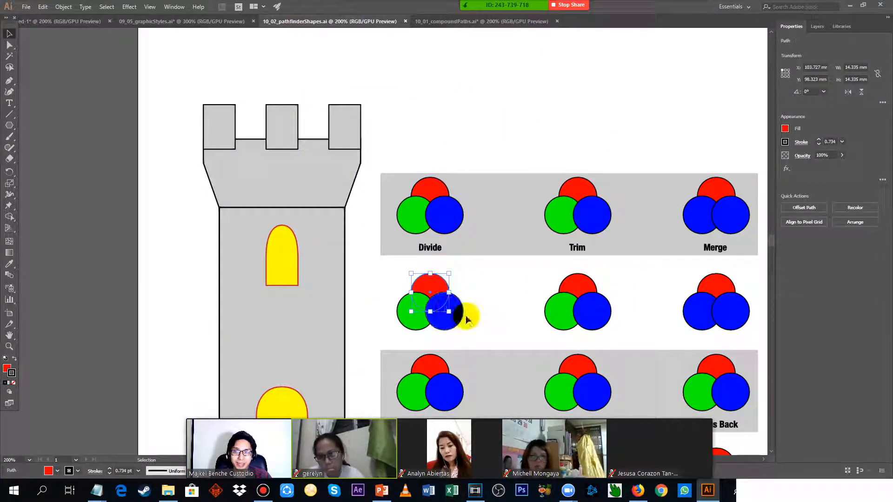
Unite the left tower's three battlements, flared top and body into one shape.
click(339, 120)
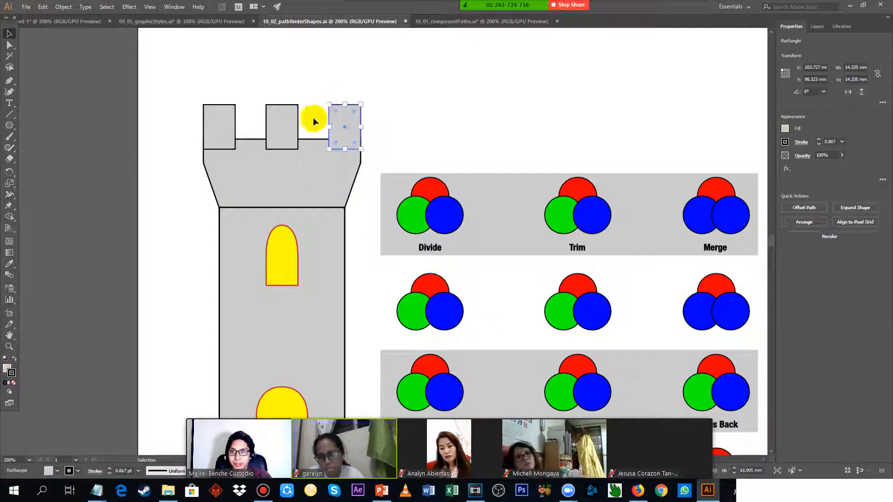
shift+click(279, 121)
shift+click(230, 120)
shift+click(273, 185)
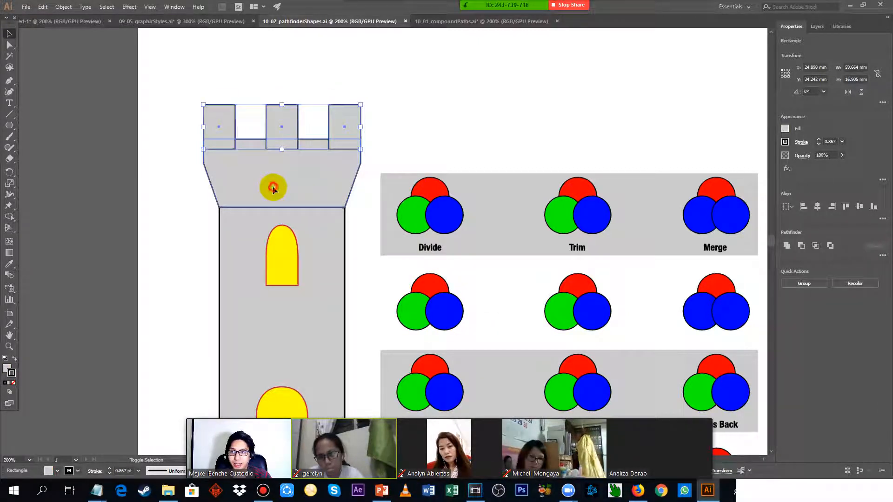
shift+click(334, 289)
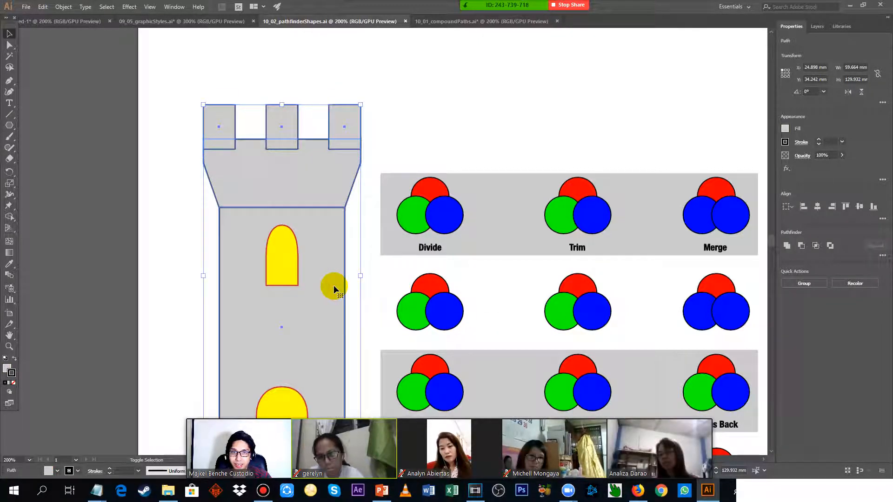
click(787, 246)
scroll(263, 181, down, 2)
key(space)
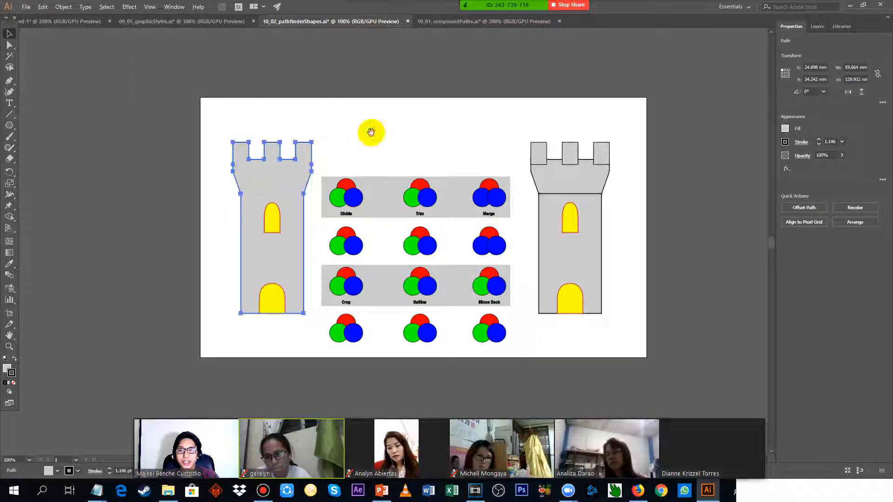
drag(372, 133, 506, 132)
click(481, 150)
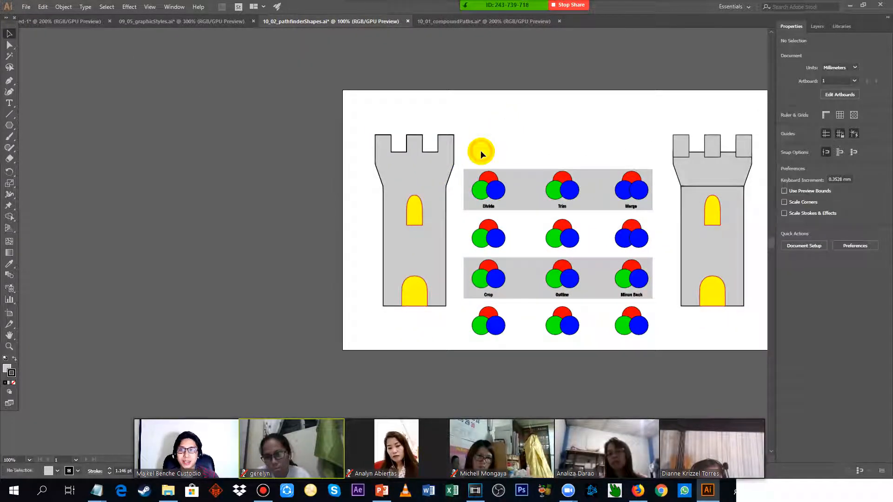
Try the Minus Front and Intersect shape modes on the left tower's yellow window and door alone.
click(422, 168)
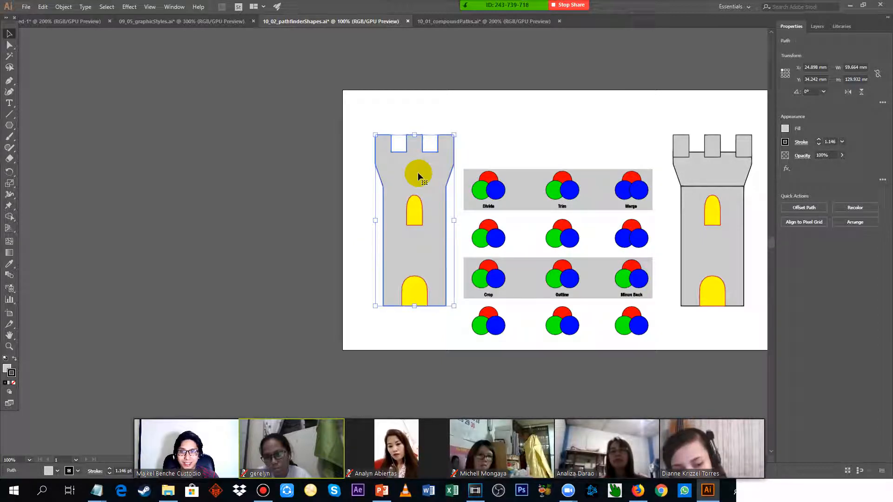
click(415, 200)
shift+click(414, 291)
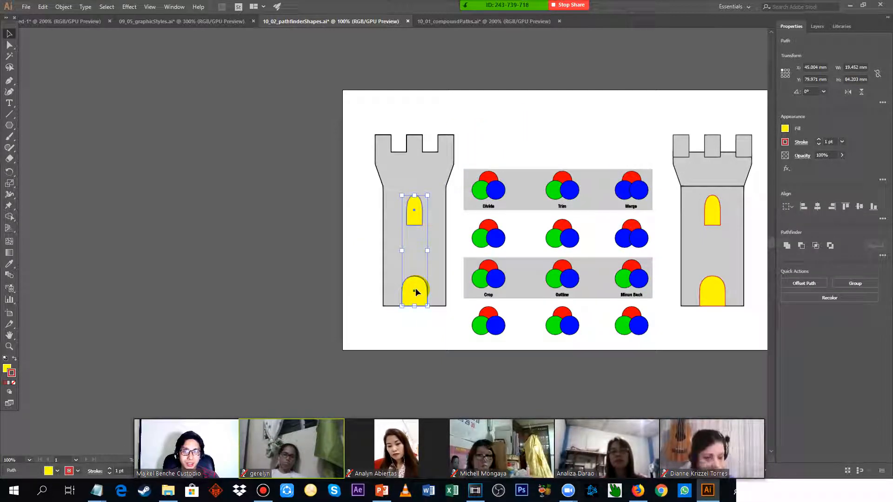
click(801, 246)
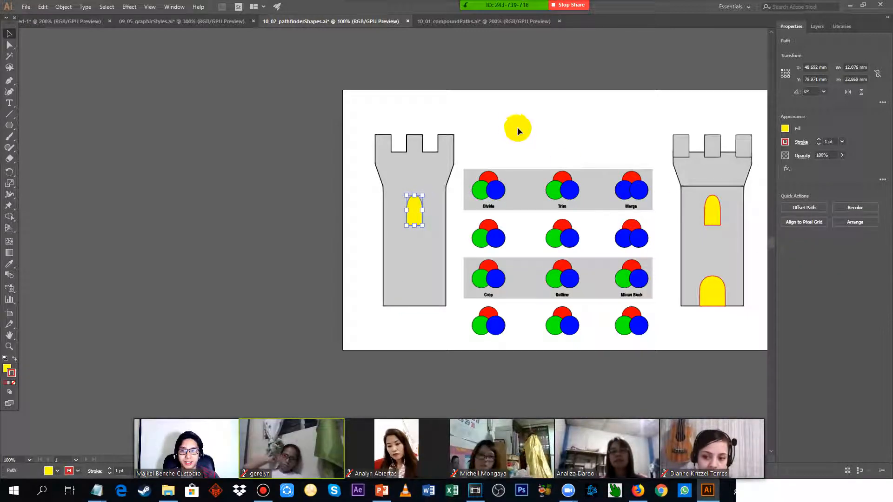
key(ctrl+z)
click(816, 246)
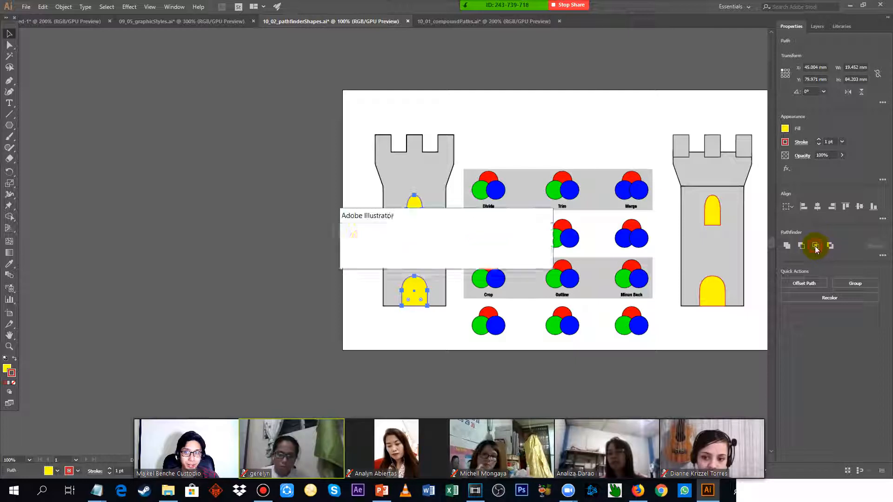
click(522, 257)
Try Minus Front and Intersect on the united left tower together with its yellow window and door.
click(431, 178)
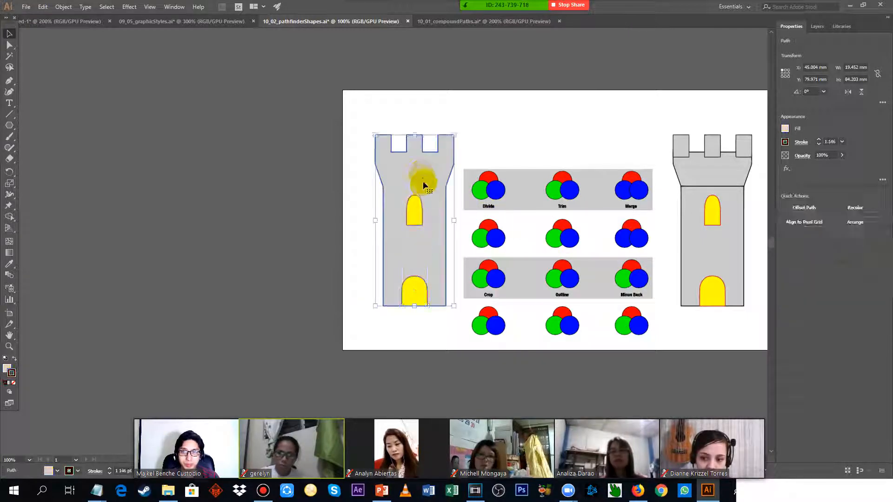
shift+click(415, 204)
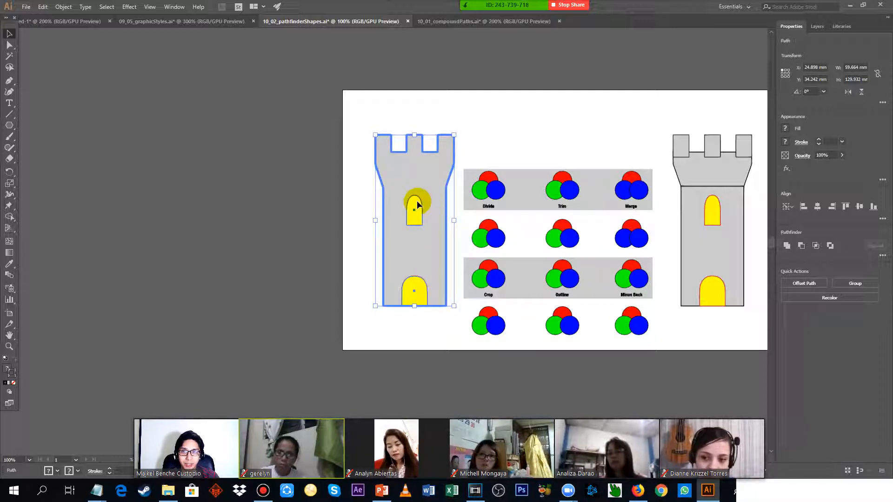
click(353, 124)
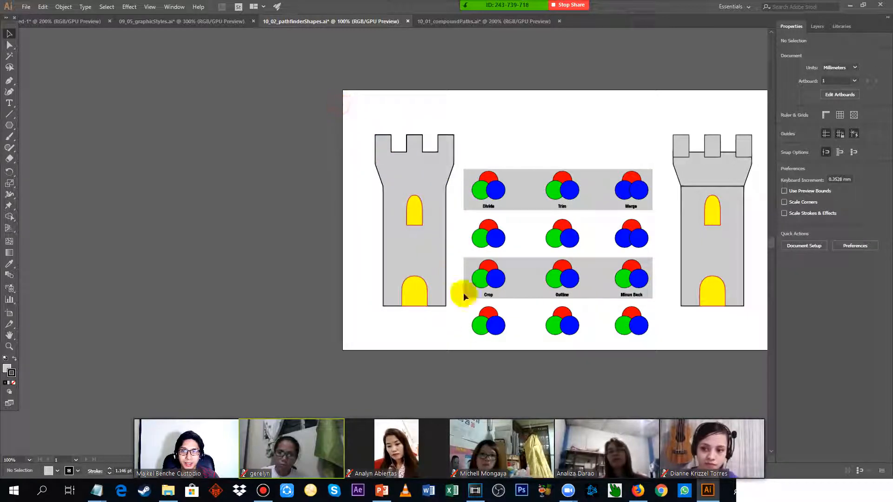
drag(467, 337, 458, 334)
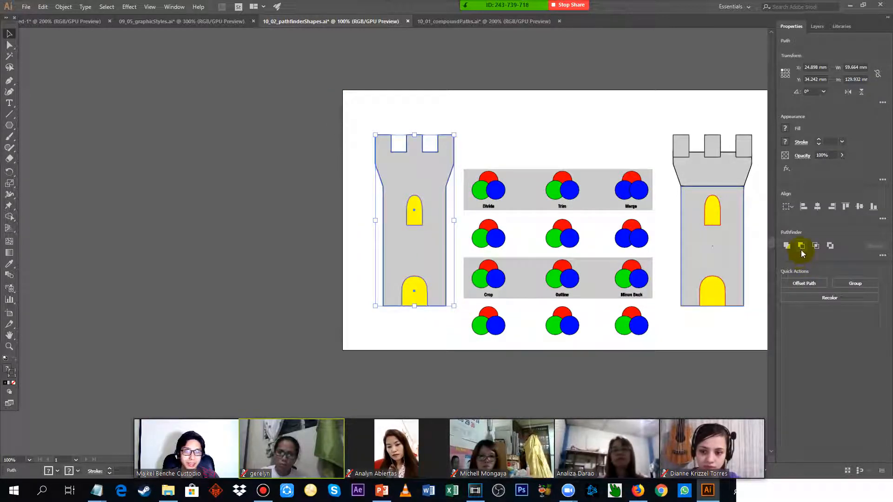
click(801, 246)
key(ctrl+z)
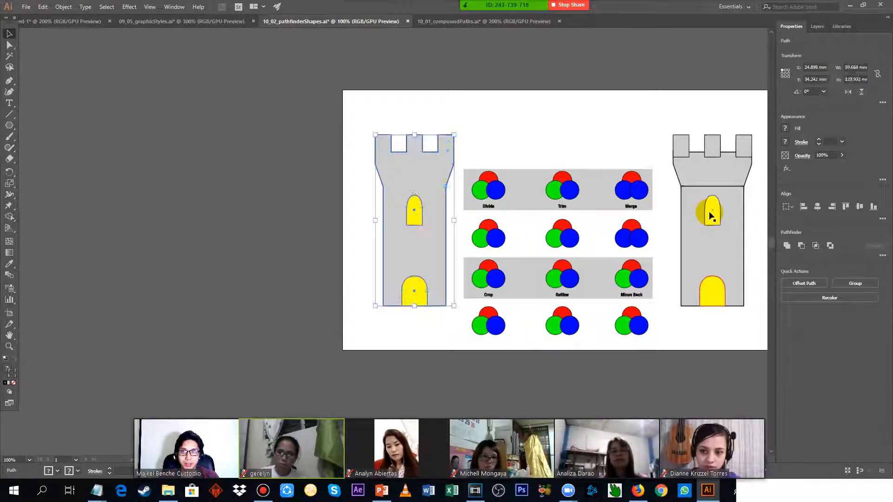
click(816, 246)
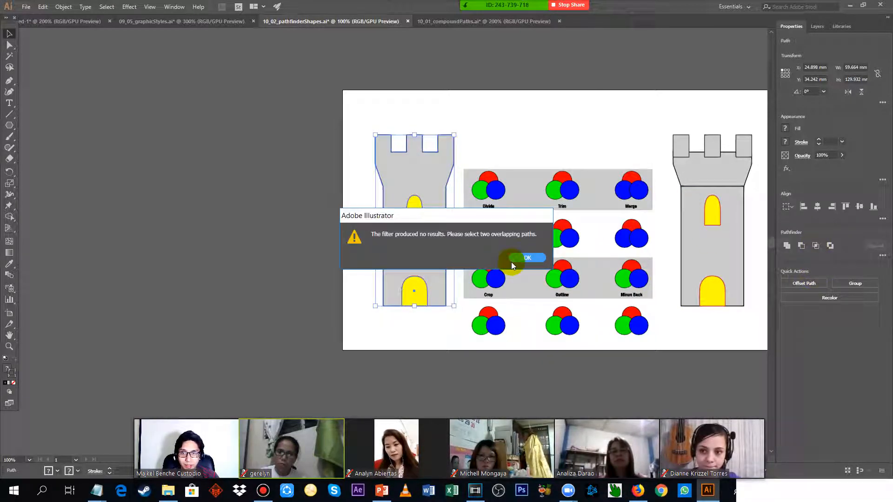
click(526, 258)
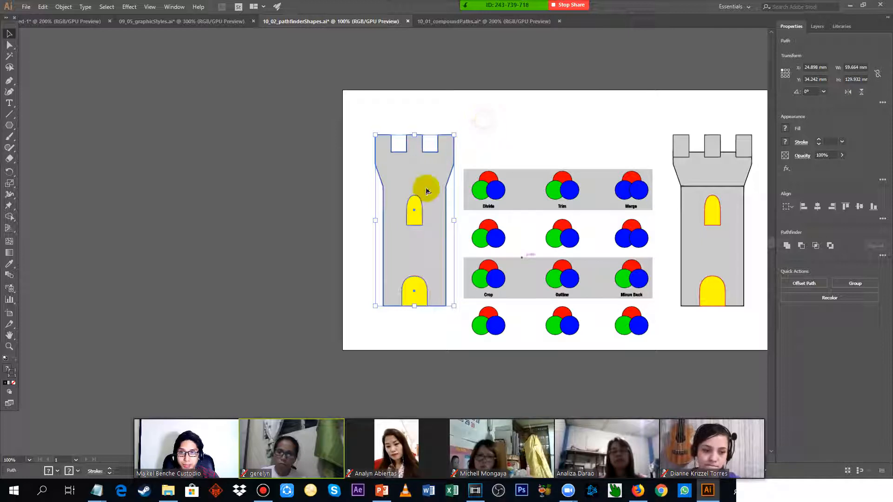
Cut the window and door out of the left tower with Minus Front and move the tower about 8 mm left.
alt+scroll(425, 190, up, 2)
click(399, 195)
shift+click(420, 136)
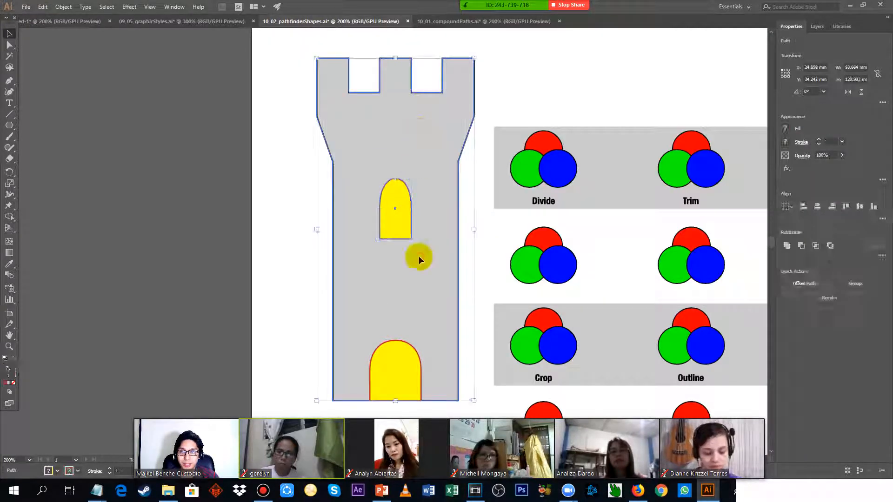
shift+click(402, 367)
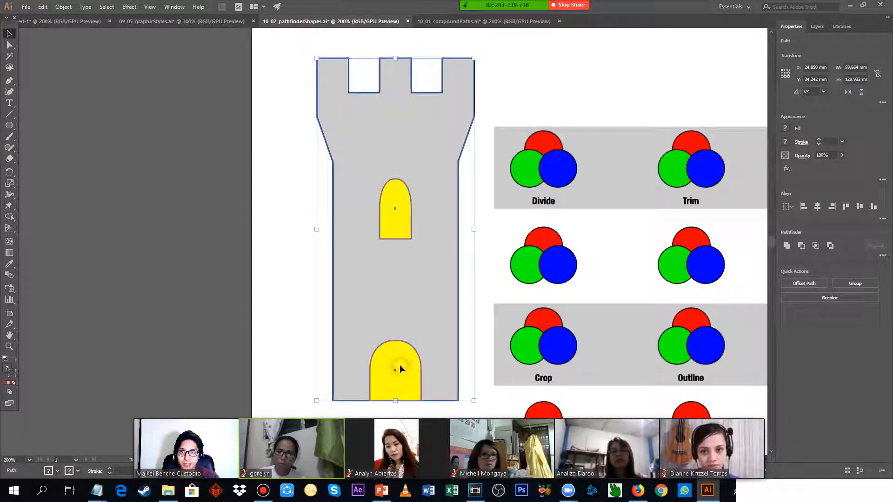
click(801, 246)
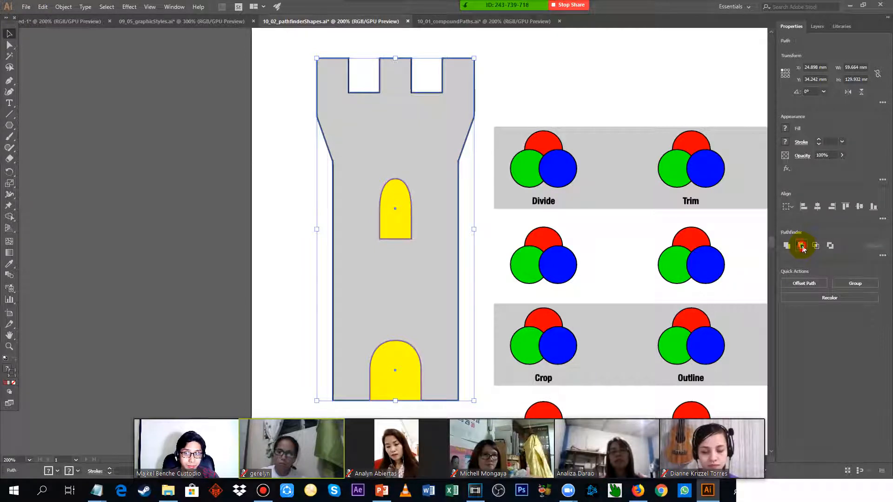
key(ctrl+1)
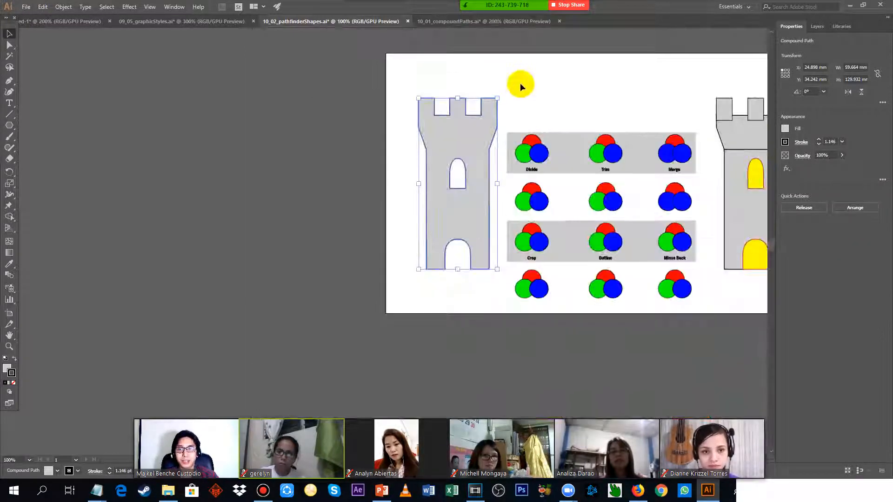
click(520, 82)
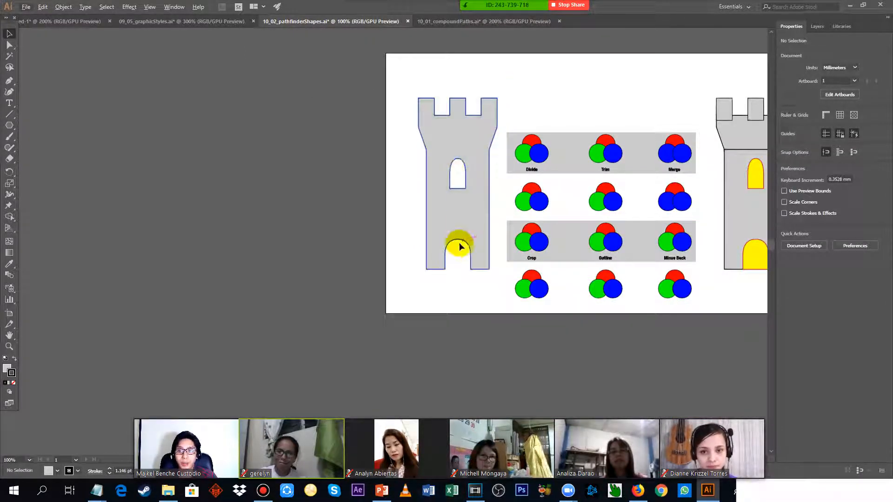
drag(487, 193, 468, 194)
drag(600, 105, 462, 120)
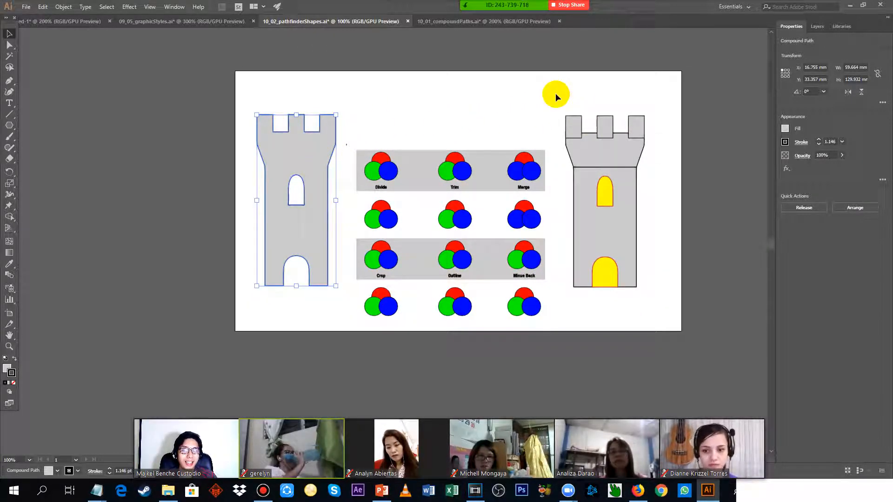
Combine the right tower's three battlements, flared top and body into an editable compound shape with Unite.
scroll(697, 156, up, 2)
drag(645, 137, 605, 136)
click(542, 93)
shift+click(479, 91)
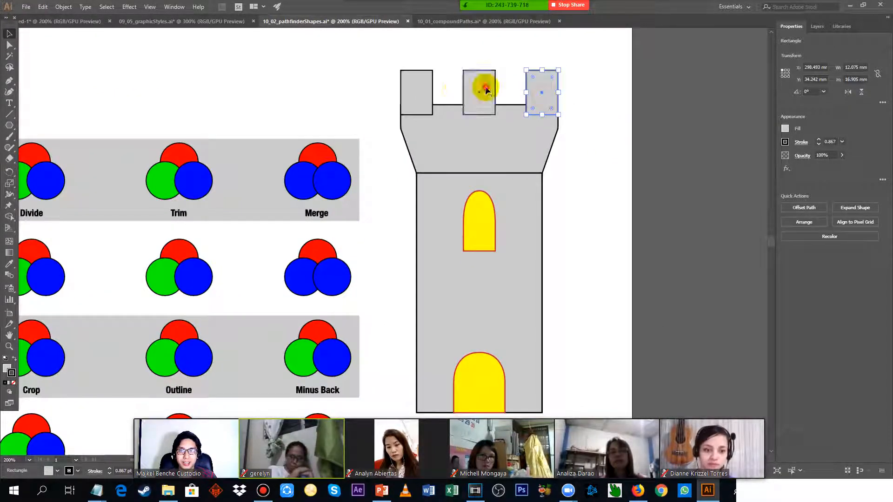
shift+click(425, 92)
shift+click(524, 240)
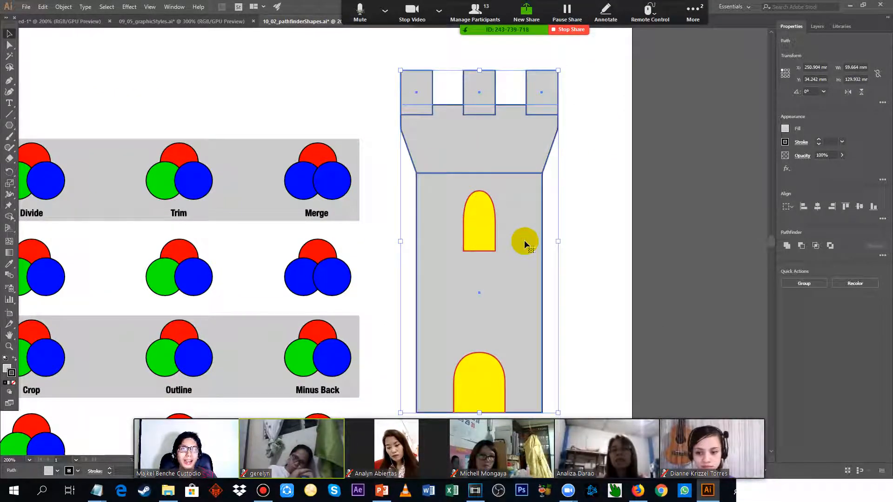
click(786, 247)
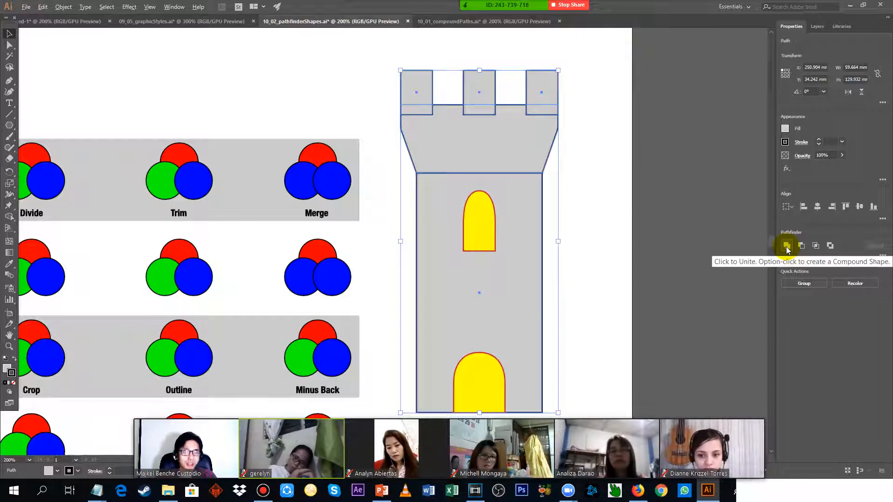
alt+click(786, 246)
click(594, 150)
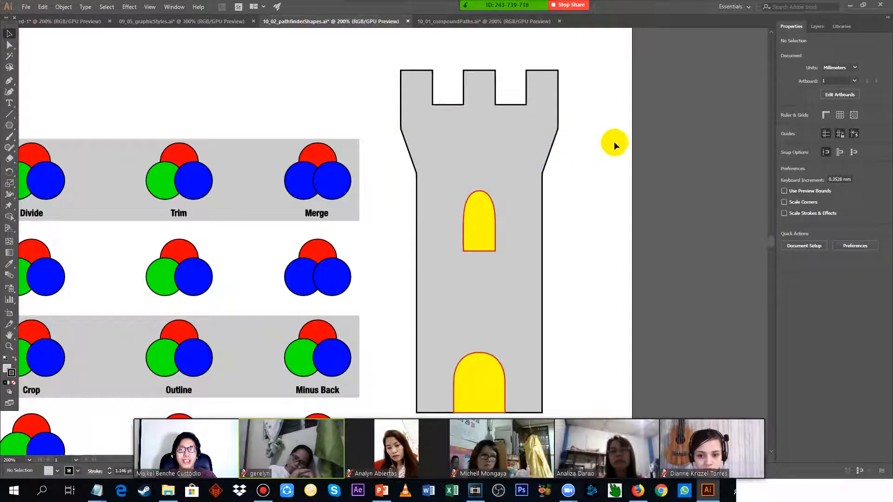
Inside the right tower's compound shape, stretch the leftmost battlement upward above the other two and leave isolation mode.
scroll(614, 141, down, 1)
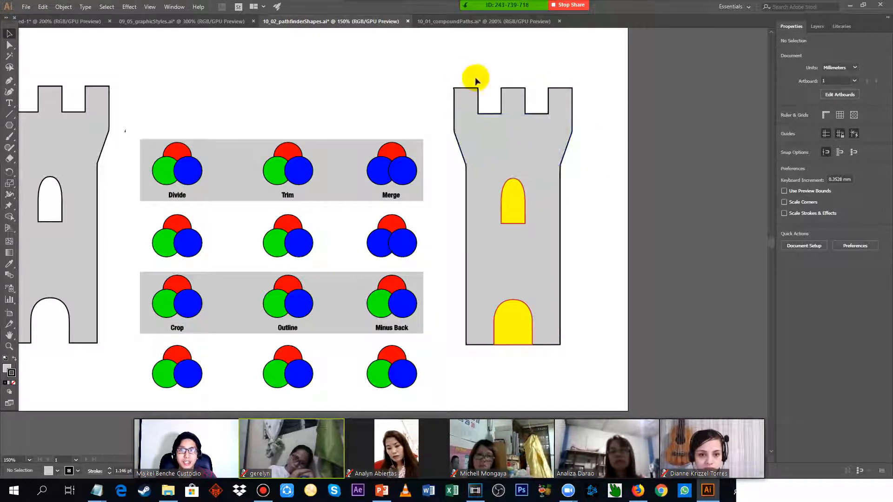
scroll(474, 79, up, 2)
double_click(458, 108)
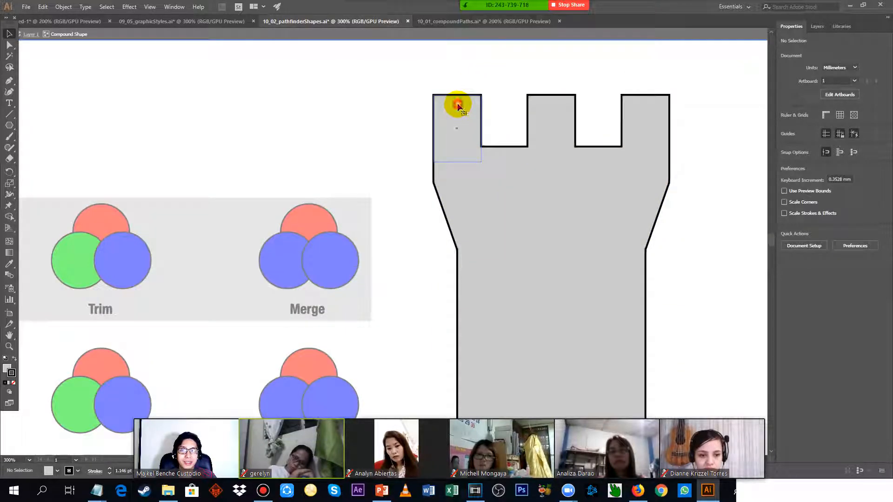
drag(457, 94, 458, 43)
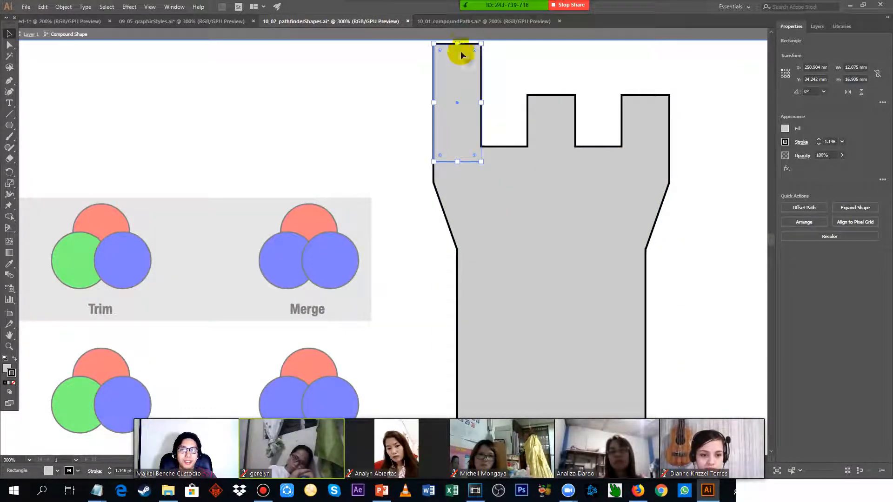
double_click(671, 176)
scroll(695, 183, down, 3)
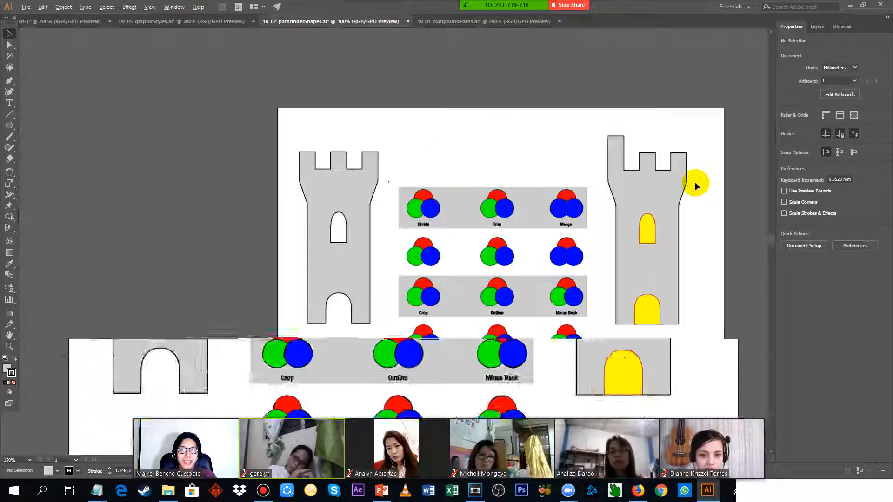
drag(705, 180, 559, 178)
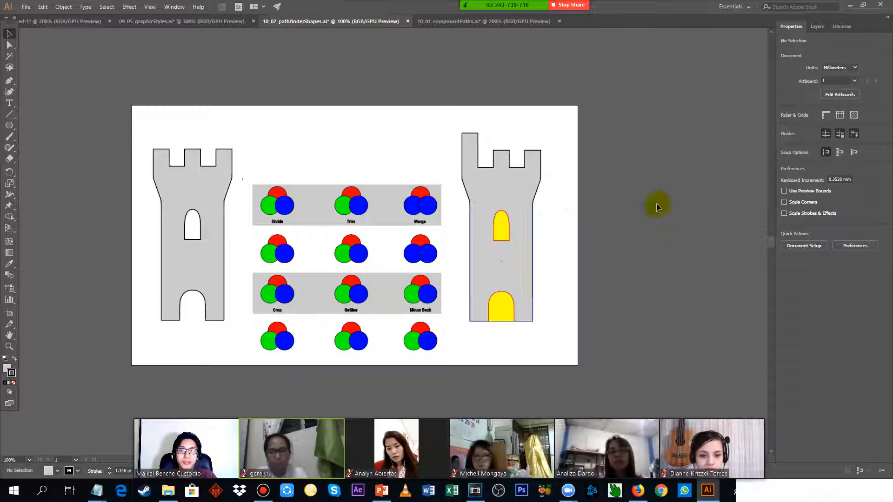
Subtract the yellow window and door from the right tower with Minus Front, keeping the result an editable compound shape.
click(502, 228)
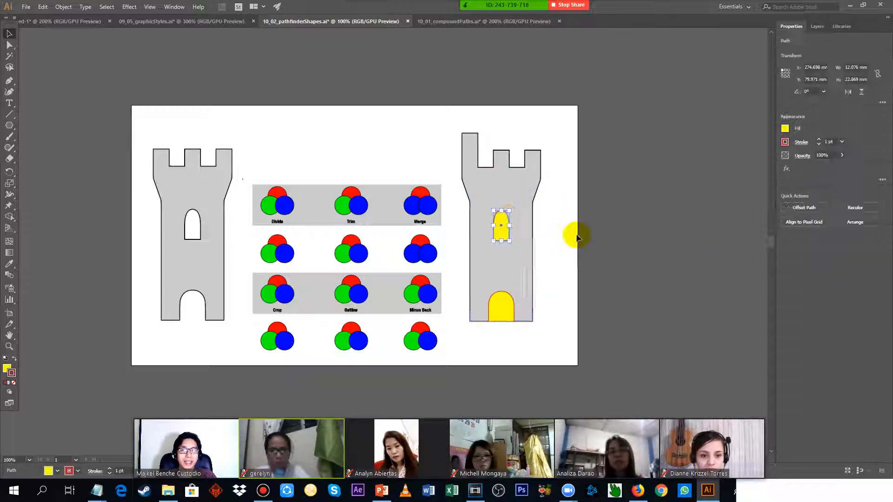
click(550, 184)
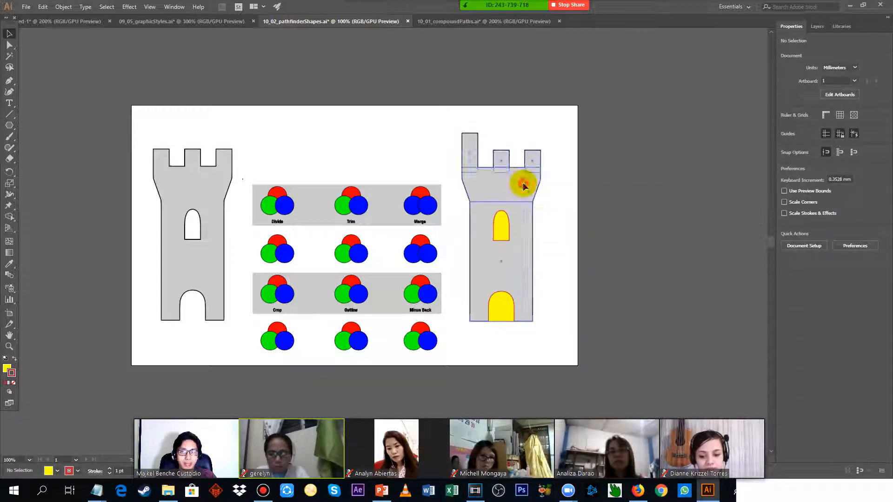
click(522, 184)
shift+click(504, 224)
shift+click(505, 307)
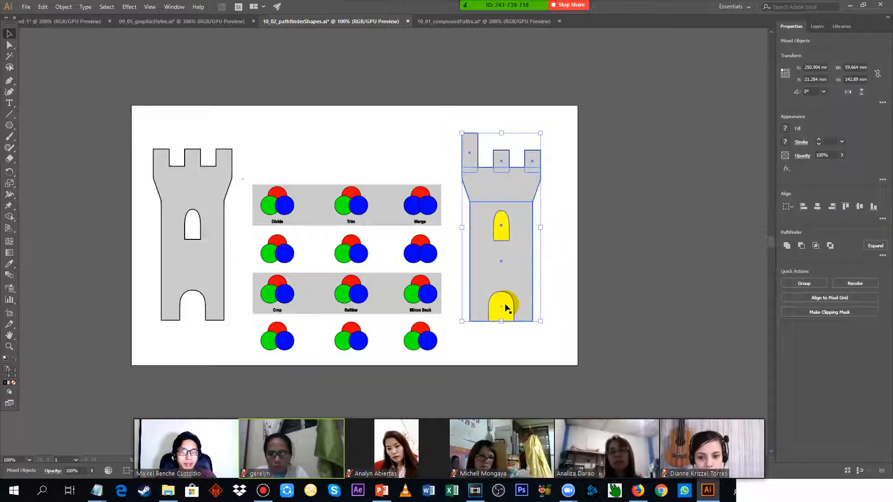
click(801, 246)
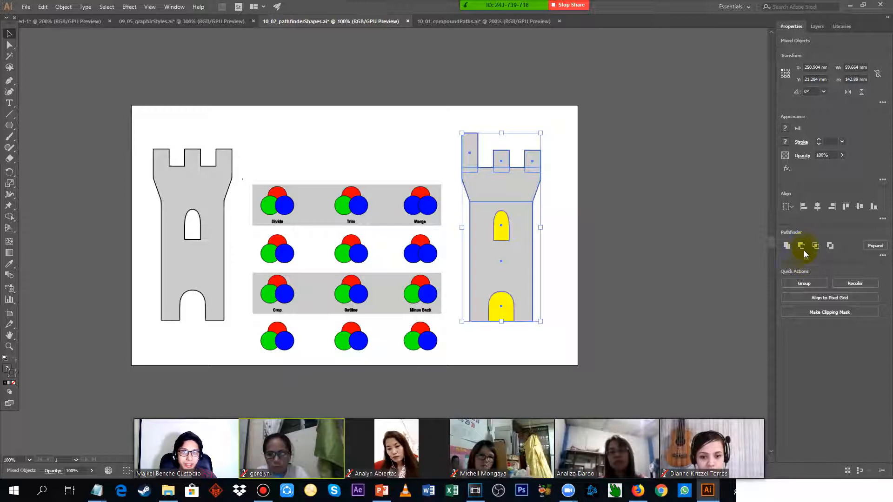
alt+click(805, 250)
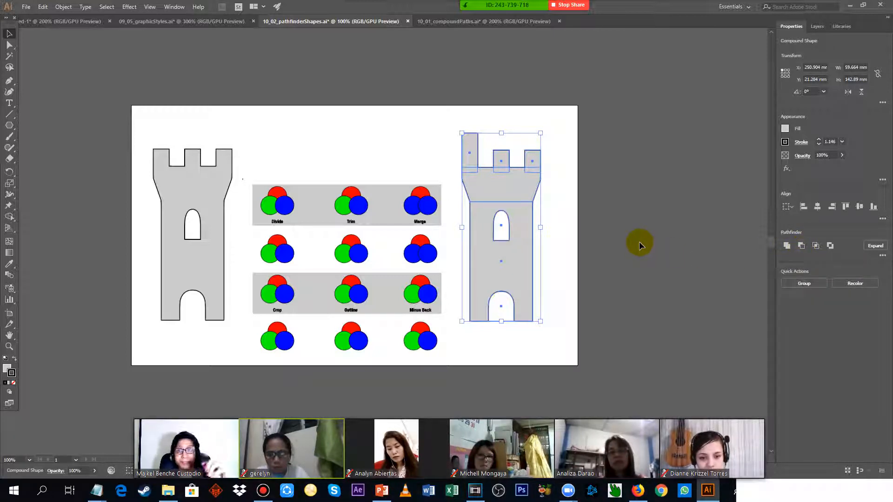
Inside the right tower's compound shape, stretch the window opening up and down to about 36.8 mm high and leave isolation mode.
scroll(538, 220, up, 3)
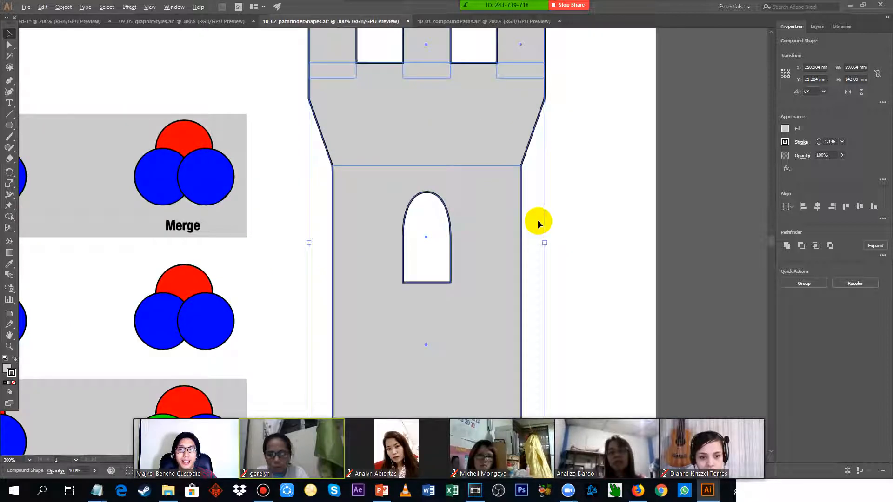
double_click(435, 217)
click(425, 206)
drag(426, 191, 426, 137)
drag(426, 283, 426, 304)
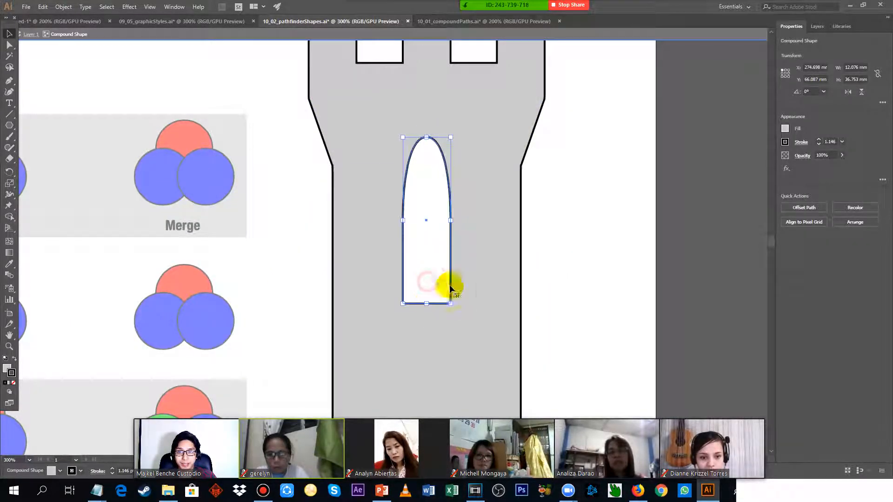
double_click(595, 222)
scroll(481, 207, down, 3)
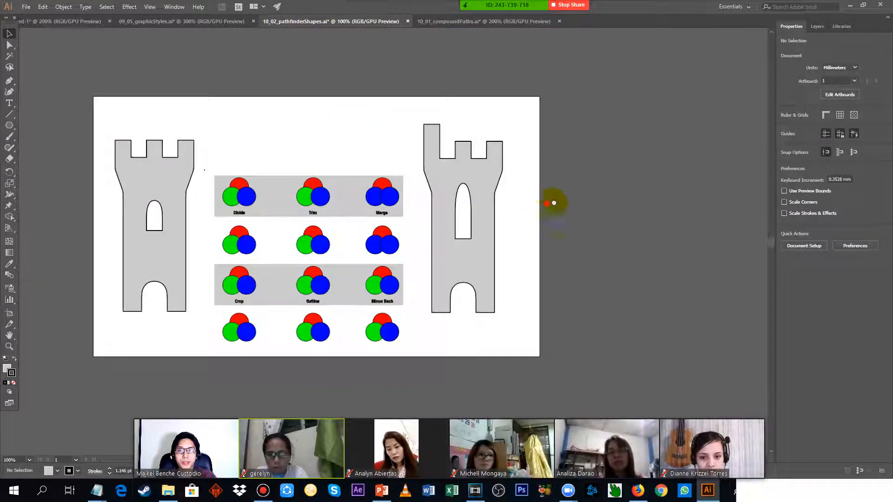
Select the right tower and the left tower in turn to compare their object types.
drag(551, 201, 614, 199)
click(519, 168)
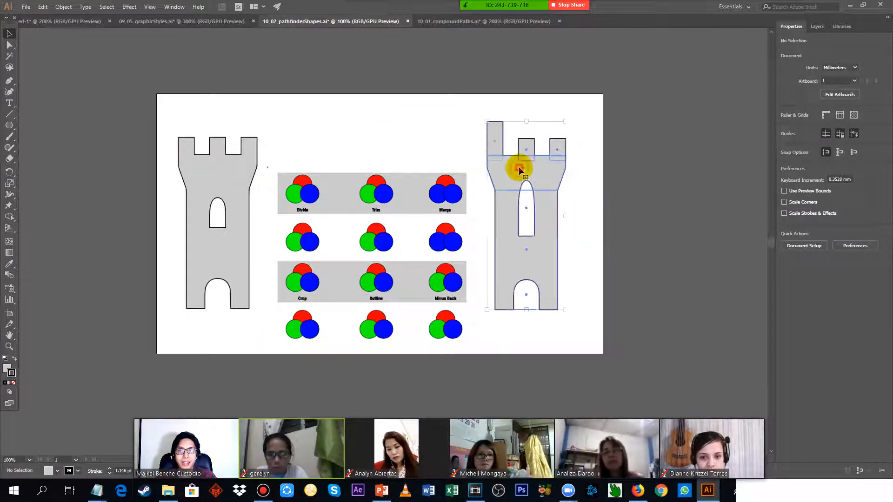
click(222, 181)
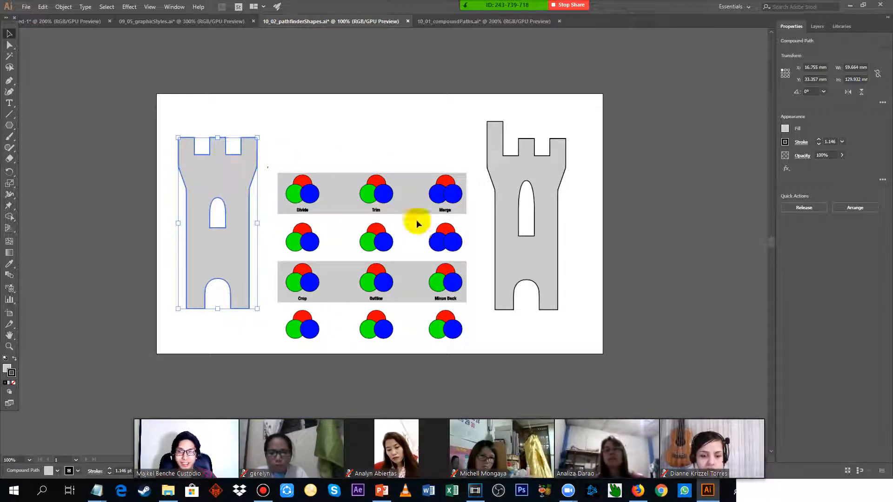
Apply the Divide pathfinder to the three overlapping circles below the Divide example and deselect them.
click(302, 230)
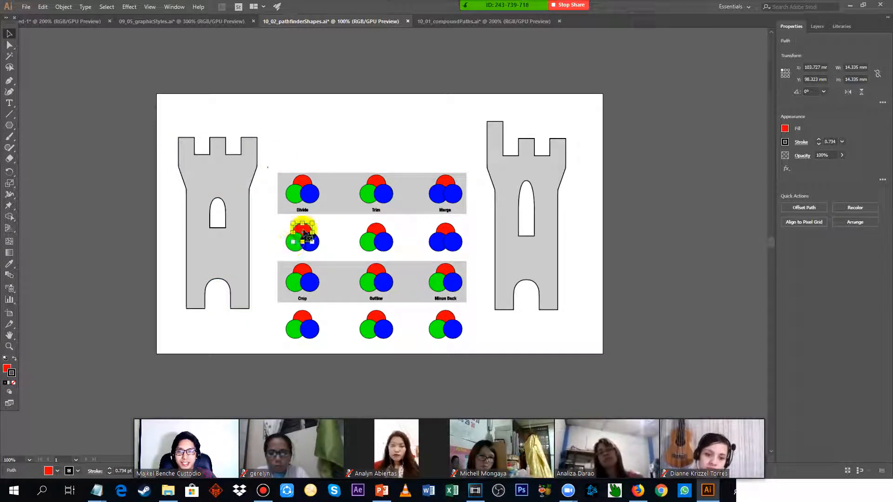
scroll(263, 235, up, 4)
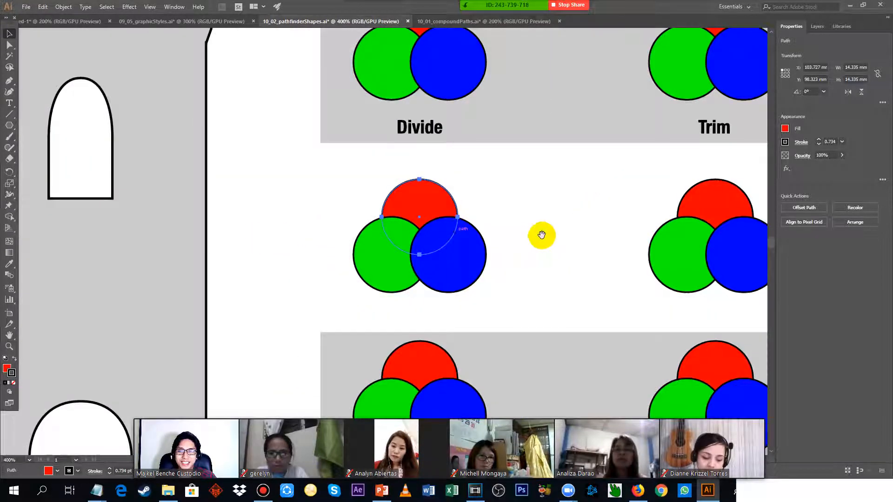
drag(542, 235, 531, 198)
click(501, 199)
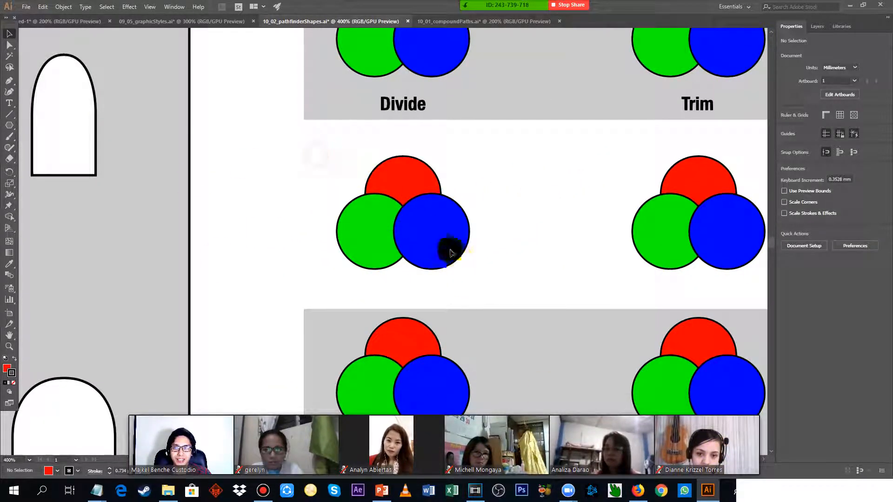
drag(315, 139, 505, 285)
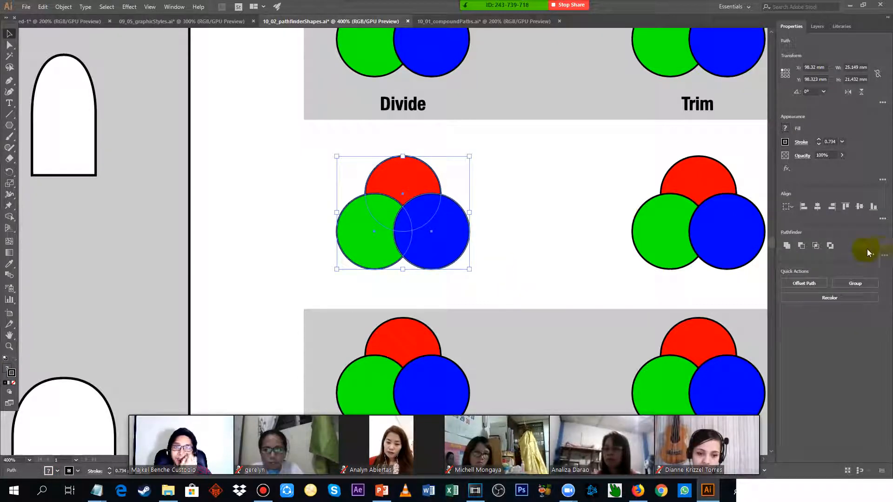
click(882, 257)
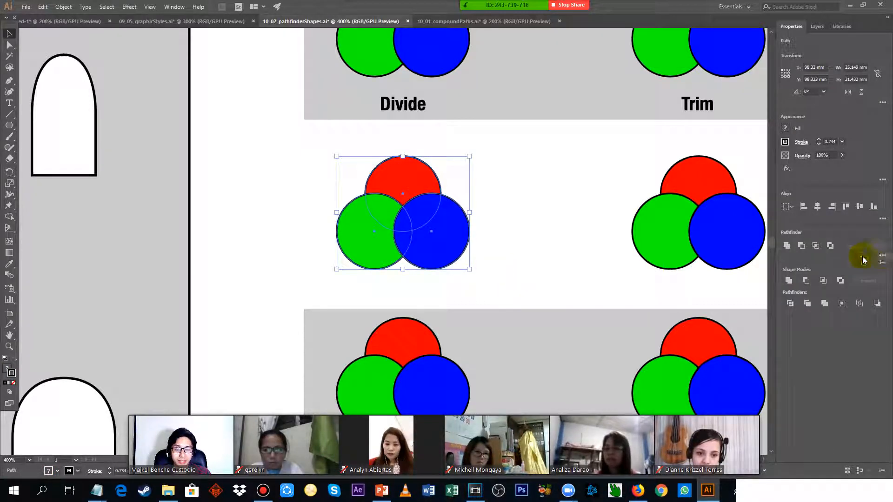
click(792, 305)
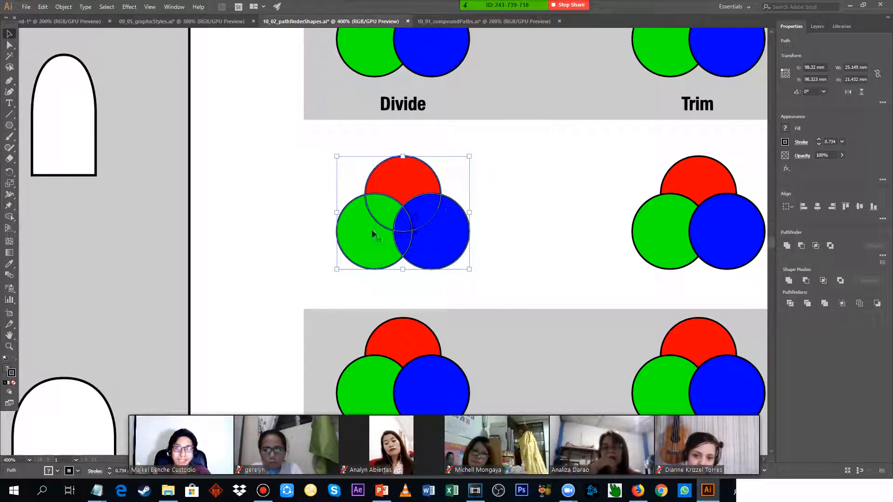
click(522, 171)
Isolate the divided circle group and move its large blue piece right, away from the other pieces.
scroll(412, 200, up, 3)
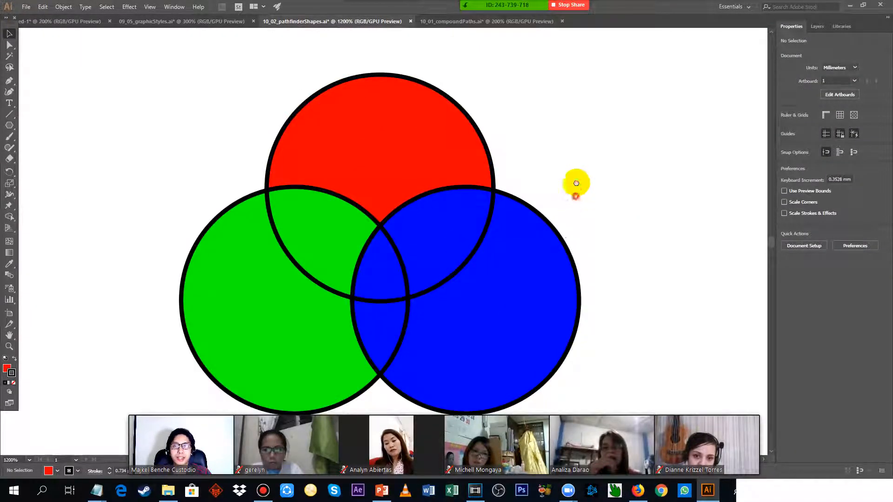
double_click(534, 200)
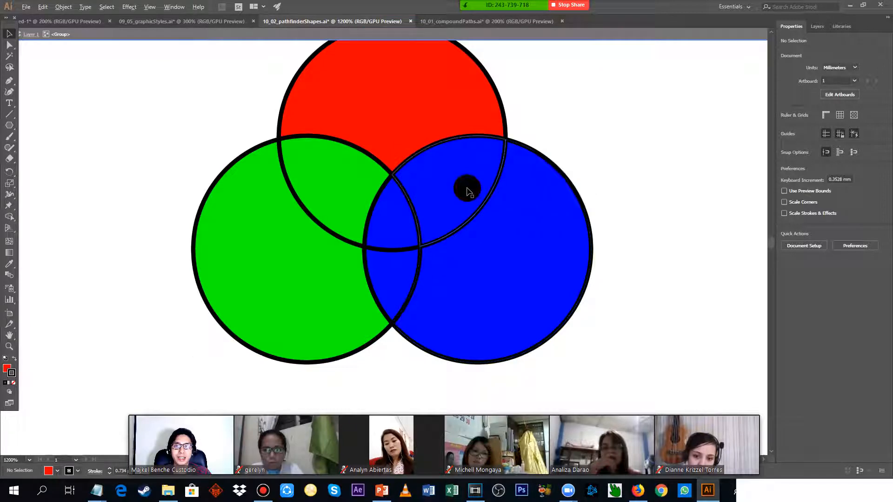
scroll(465, 186, down, 1)
double_click(528, 195)
drag(518, 225, 594, 227)
Re-enter the divided group and move its large green piece outward to the lower left.
double_click(346, 241)
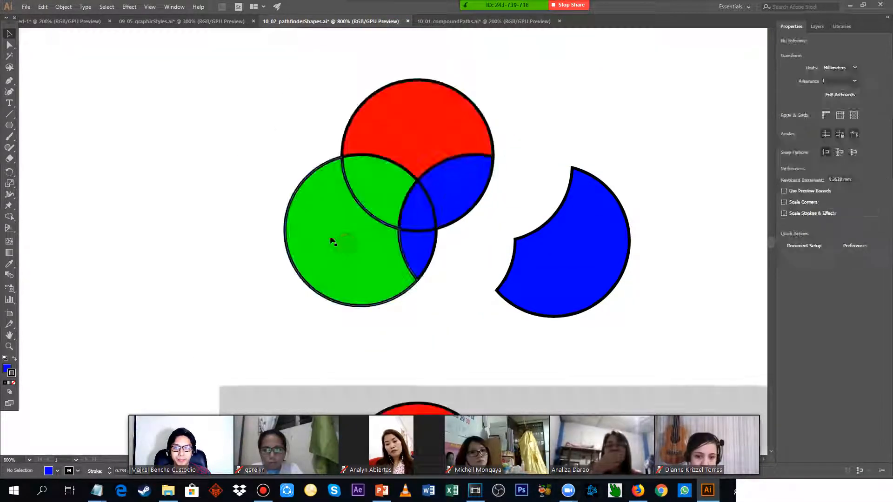
click(343, 226)
double_click(360, 224)
drag(364, 236, 320, 258)
Spread the four small overlap pieces and the red piece of the divided group apart so gaps separate them.
drag(413, 251, 414, 262)
drag(454, 187, 477, 192)
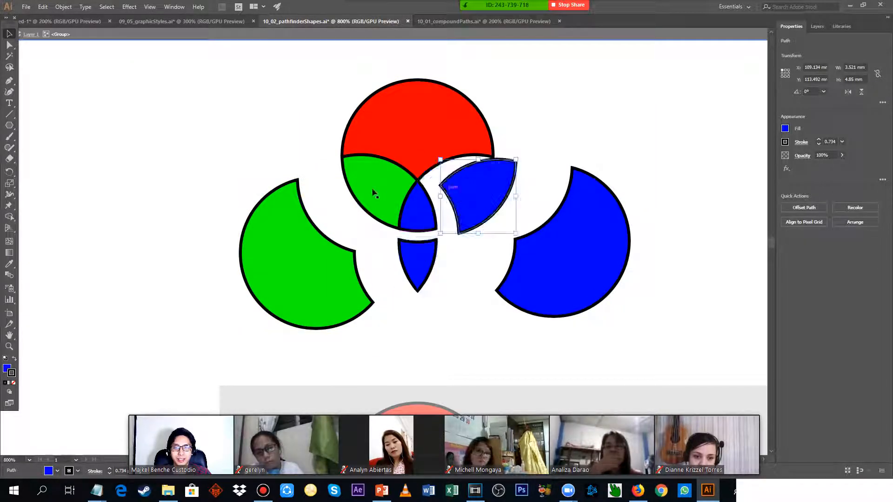
drag(373, 188, 357, 189)
drag(425, 130, 425, 109)
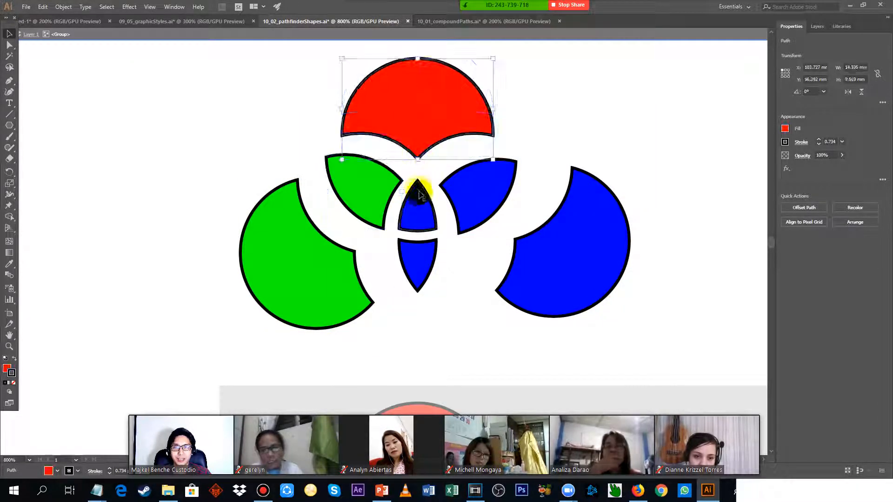
drag(420, 205, 419, 194)
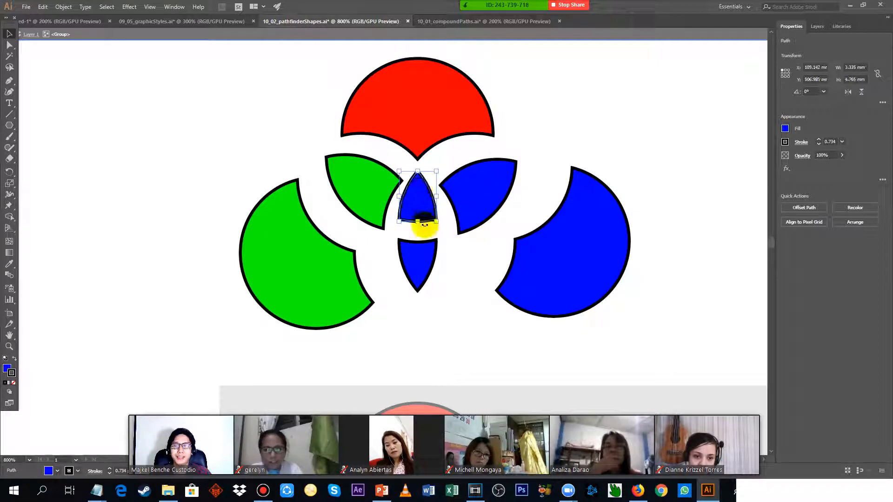
click(579, 137)
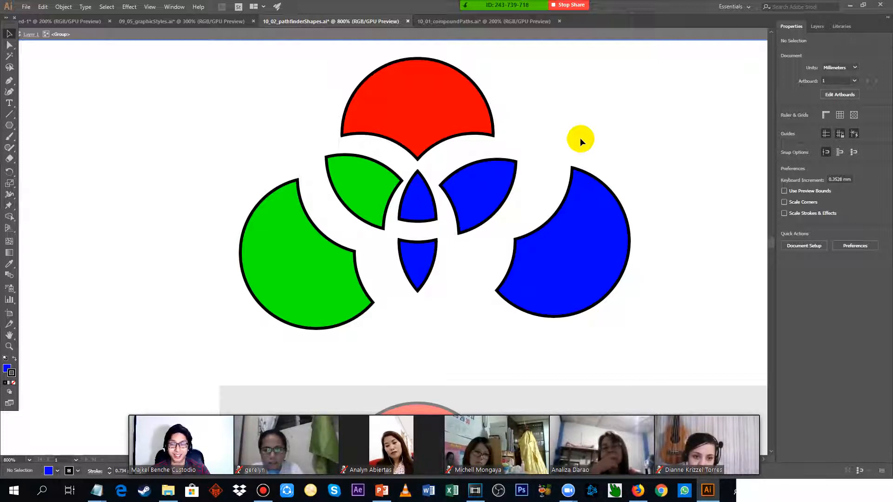
Even out the gaps between the divided pieces by bringing the large blue piece closer and nudging the red and small pieces.
drag(588, 251, 545, 262)
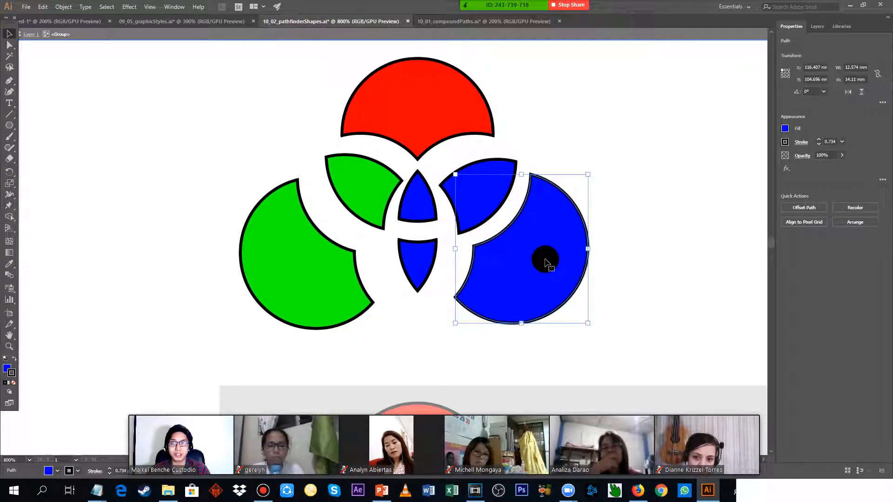
drag(433, 103, 432, 99)
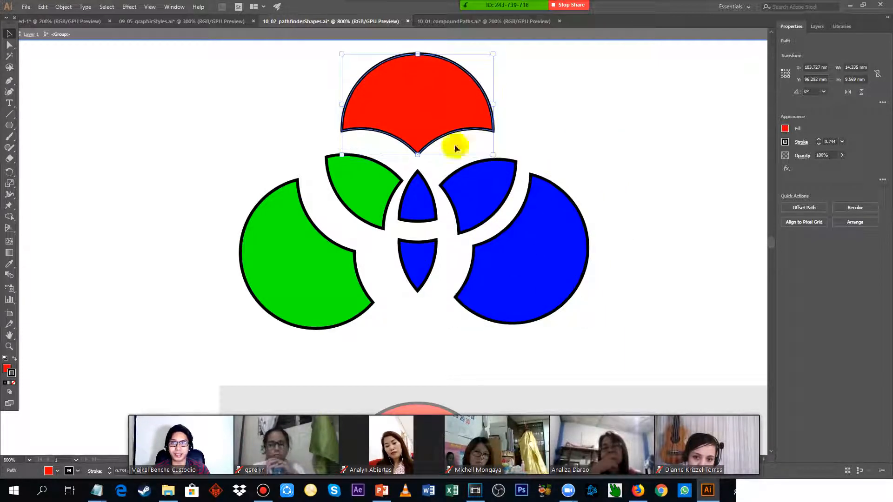
drag(476, 184, 482, 175)
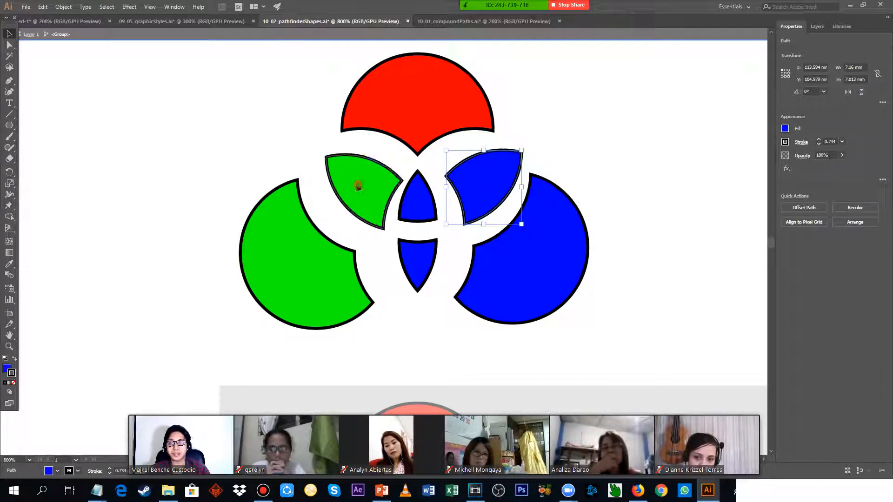
drag(358, 186, 349, 179)
drag(415, 254, 415, 273)
drag(417, 194, 417, 201)
click(643, 160)
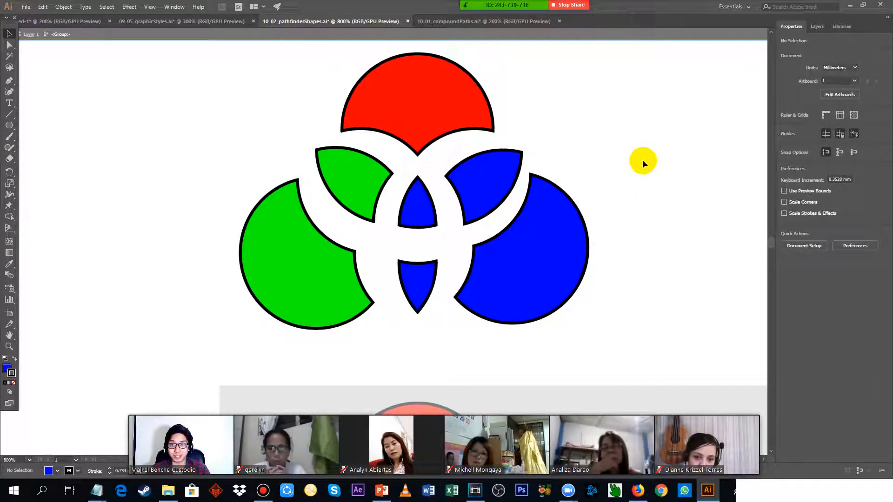
Leave isolation mode, apply the Trim pathfinder to the three circles below the Trim example and deselect them.
scroll(632, 164, down, 1)
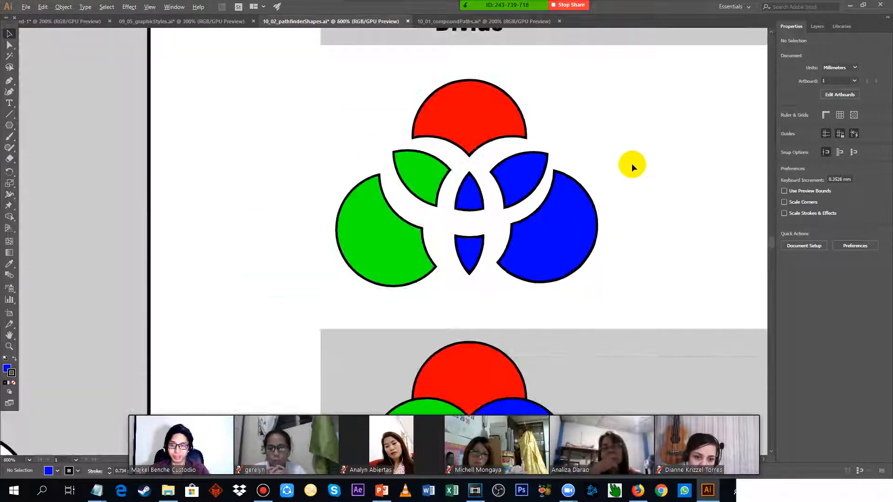
drag(666, 145, 230, 220)
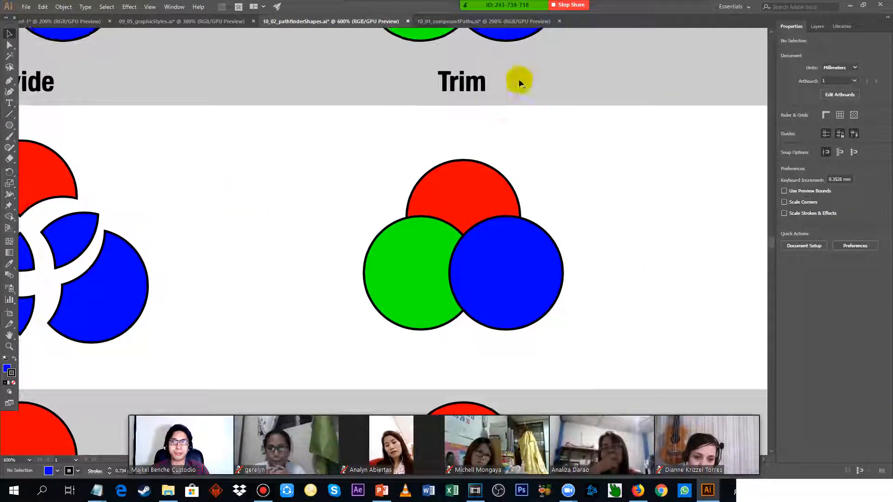
drag(325, 135, 609, 348)
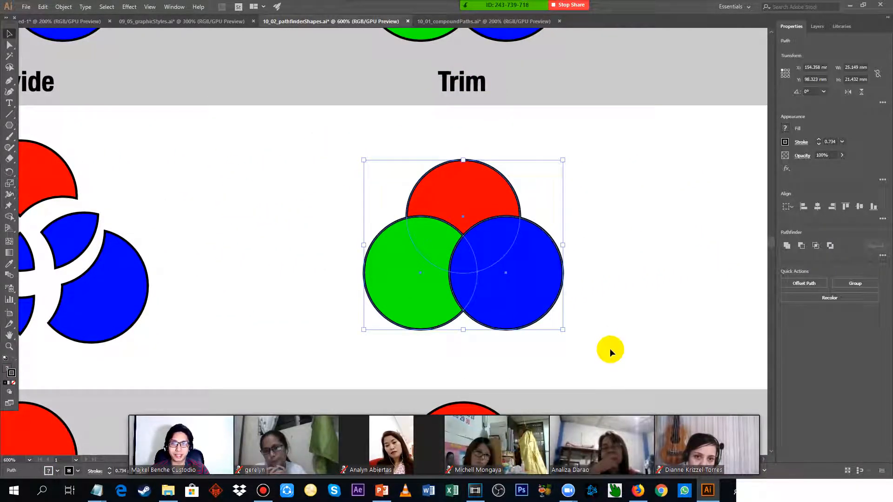
click(882, 256)
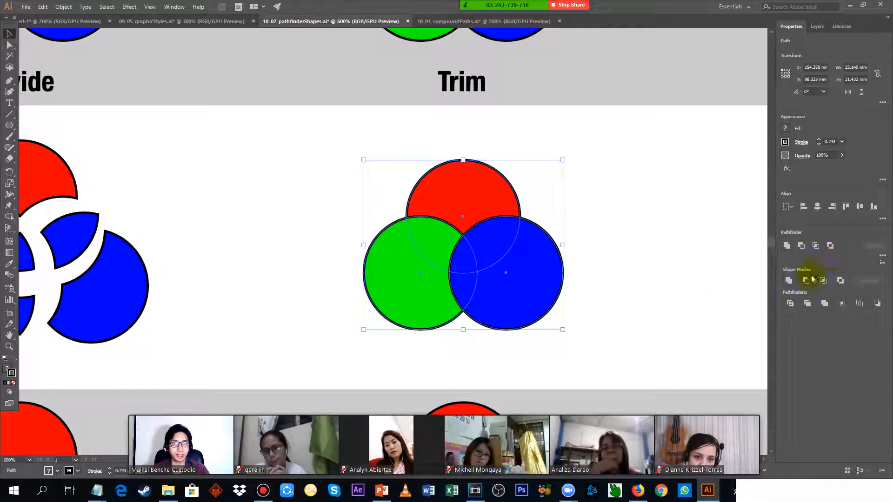
click(808, 304)
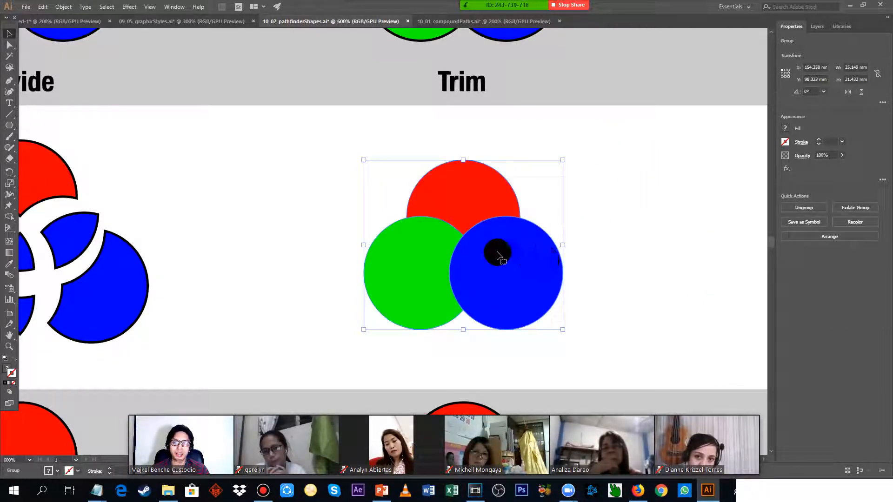
click(657, 161)
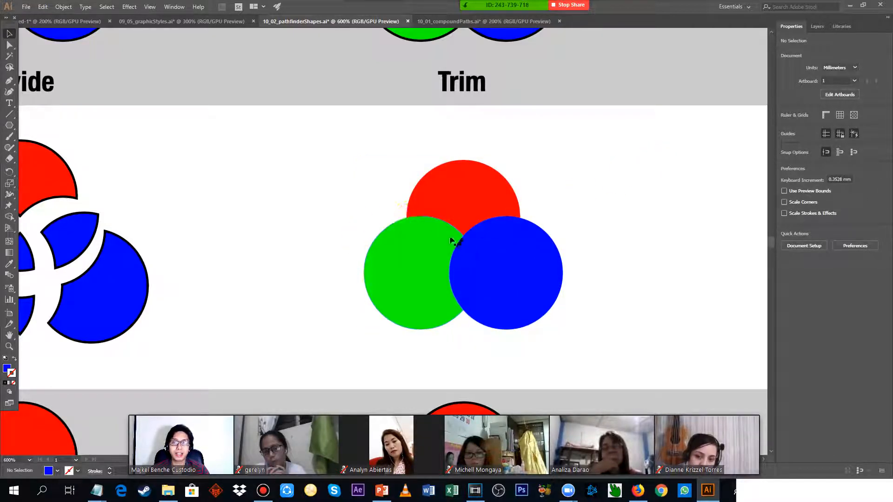
Isolate the trimmed group and move its blue circle about 9 mm right, away from the red and green pieces.
double_click(530, 261)
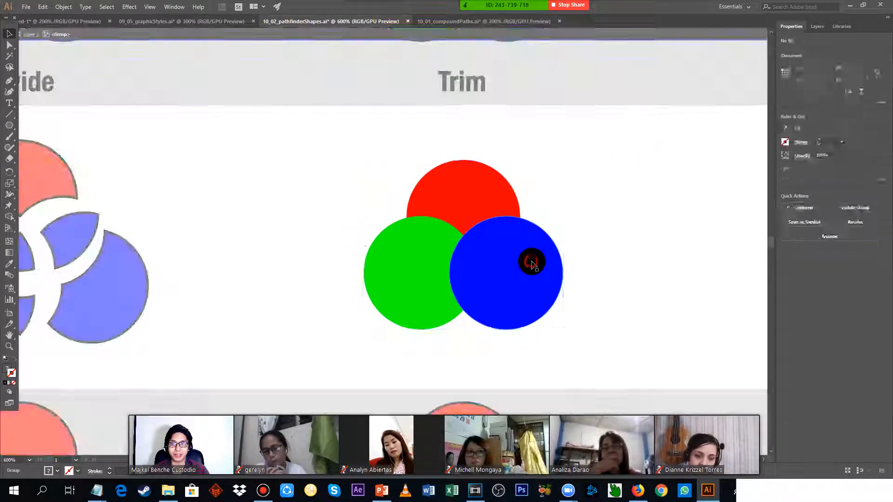
click(504, 249)
drag(503, 244, 571, 258)
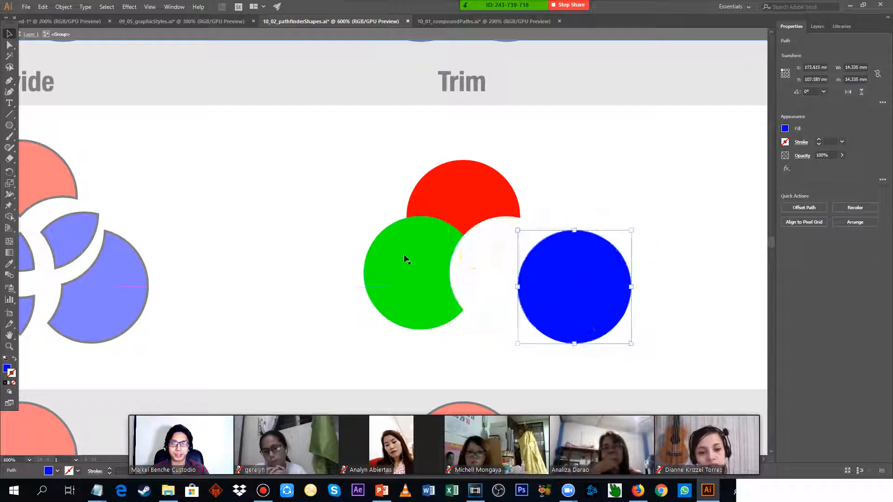
Move the green piece of the trimmed group about 8.5 mm left, and undo back to the untrimmed circles.
drag(421, 248, 347, 264)
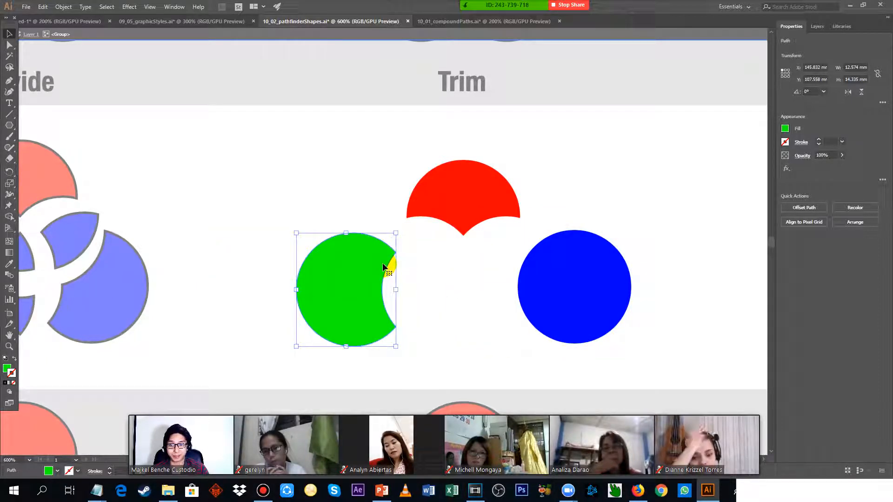
key(ctrl+z)
key(ctrl+z)
key(ctrl+z)
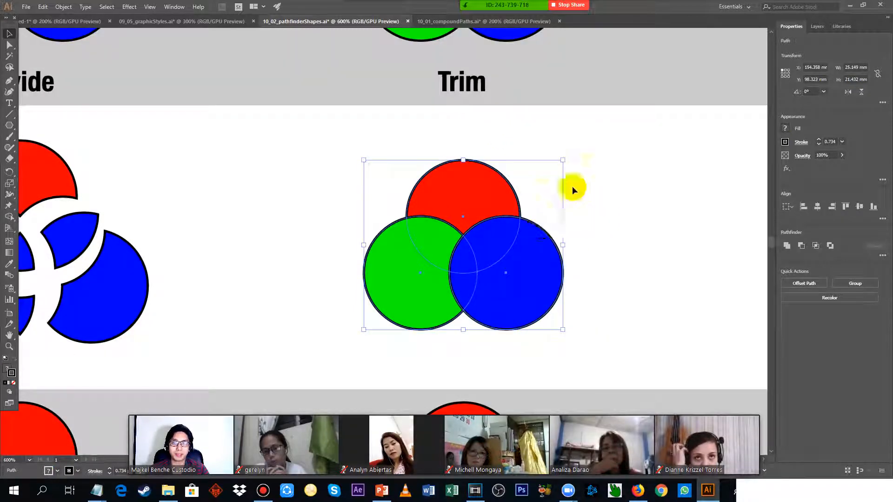
Try moving the untrimmed circles apart in isolation, undo the moves and leave isolation mode.
double_click(530, 246)
drag(530, 247, 609, 270)
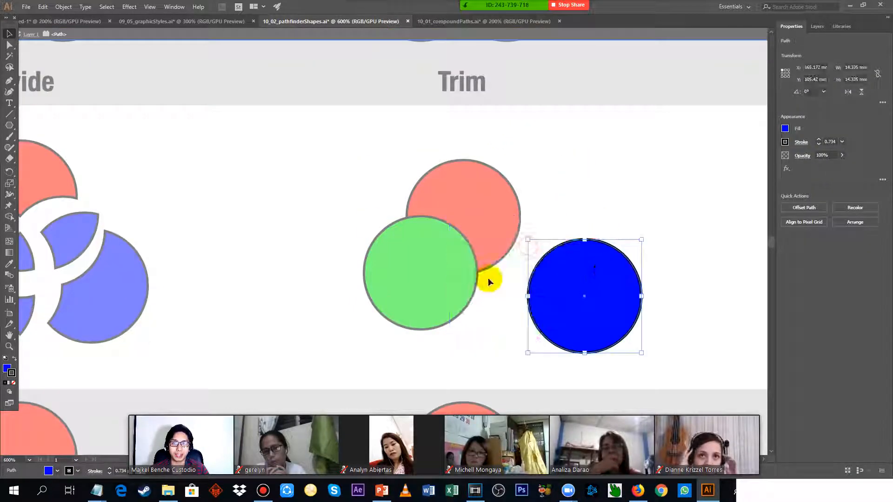
double_click(355, 304)
drag(417, 265, 370, 314)
key(ctrl+z)
key(ctrl+z)
click(605, 159)
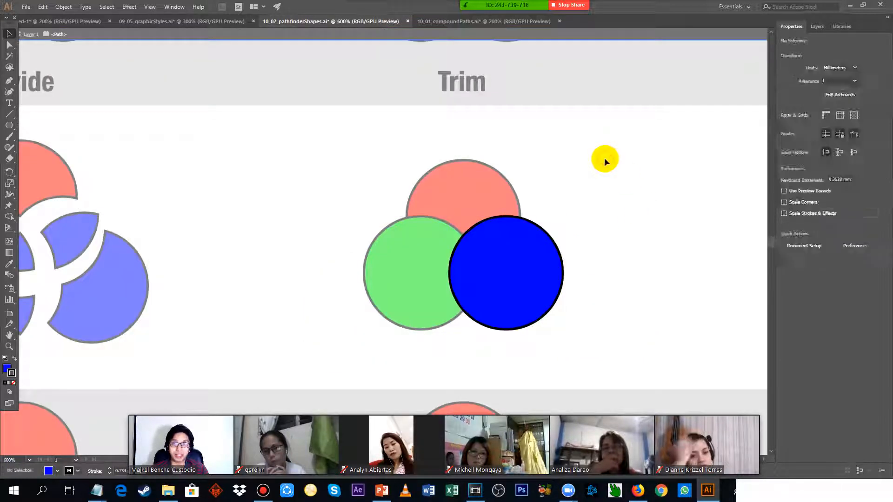
double_click(604, 158)
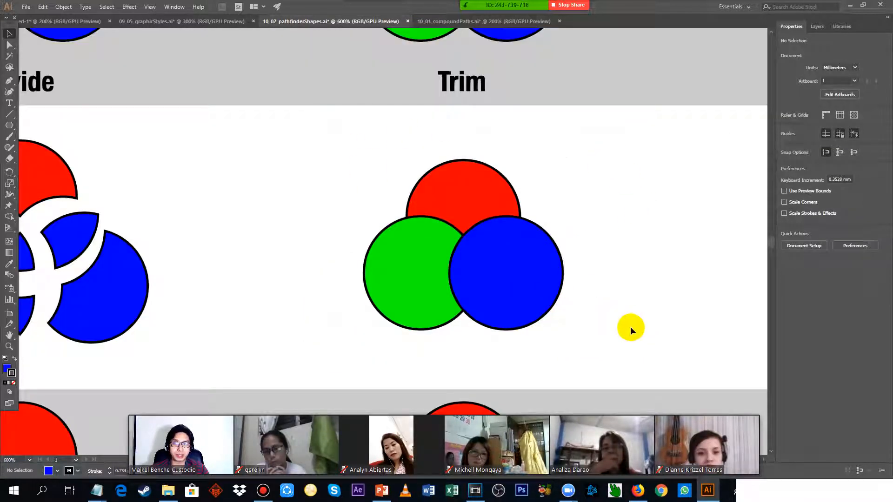
Apply the Trim pathfinder to the three overlapping circles below the Trim example.
drag(335, 126, 630, 328)
click(882, 256)
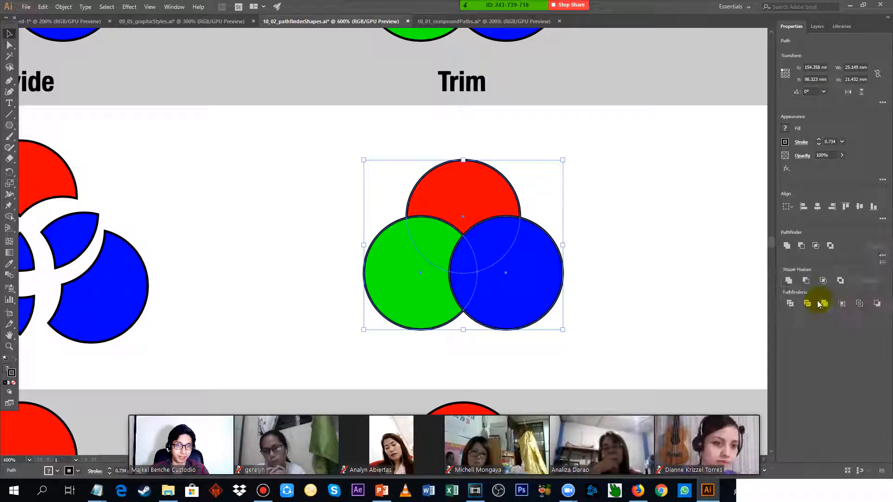
click(804, 305)
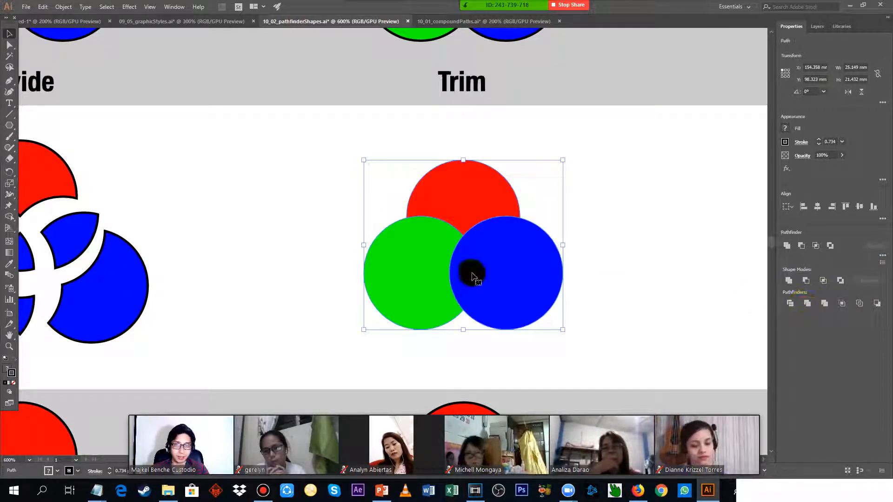
Isolate the trimmed group, spread its blue, green and red pieces apart, and leave isolation mode.
double_click(472, 273)
click(528, 240)
drag(510, 246, 586, 288)
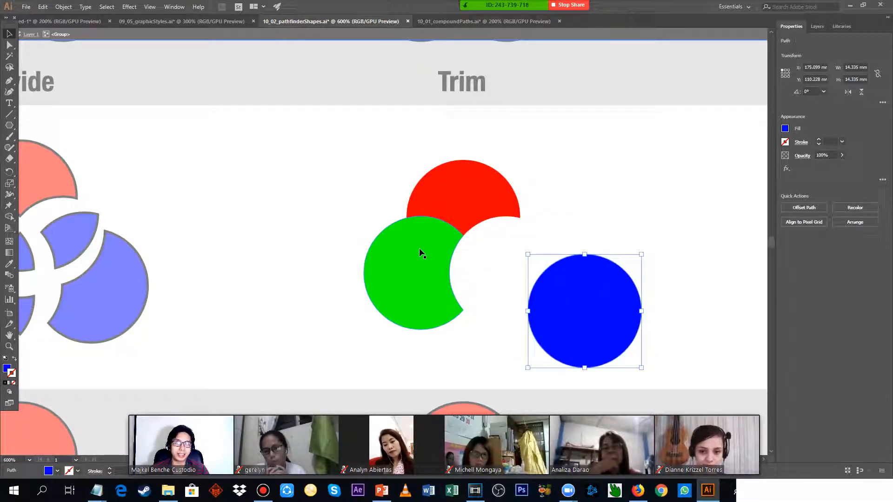
drag(420, 250, 386, 264)
click(482, 175)
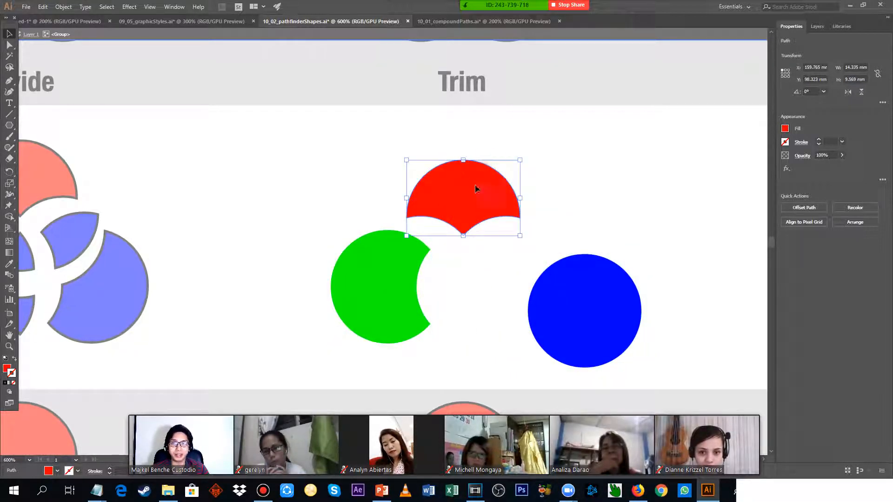
drag(475, 185, 507, 135)
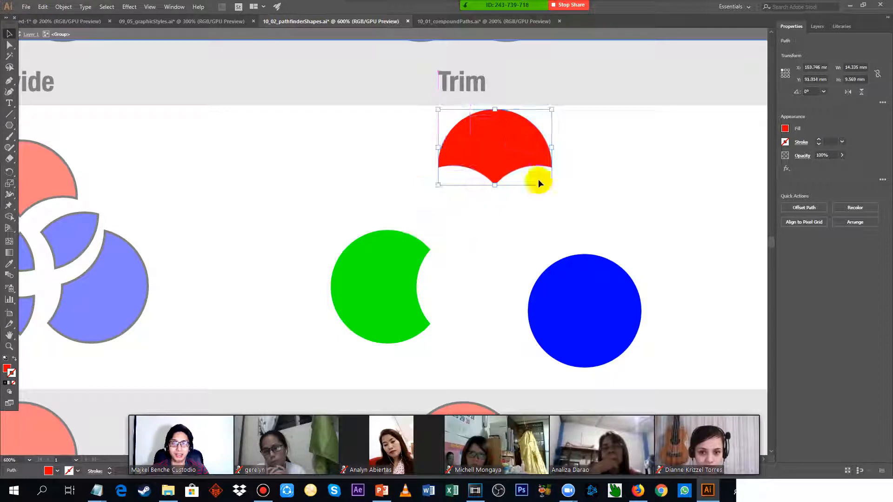
double_click(616, 193)
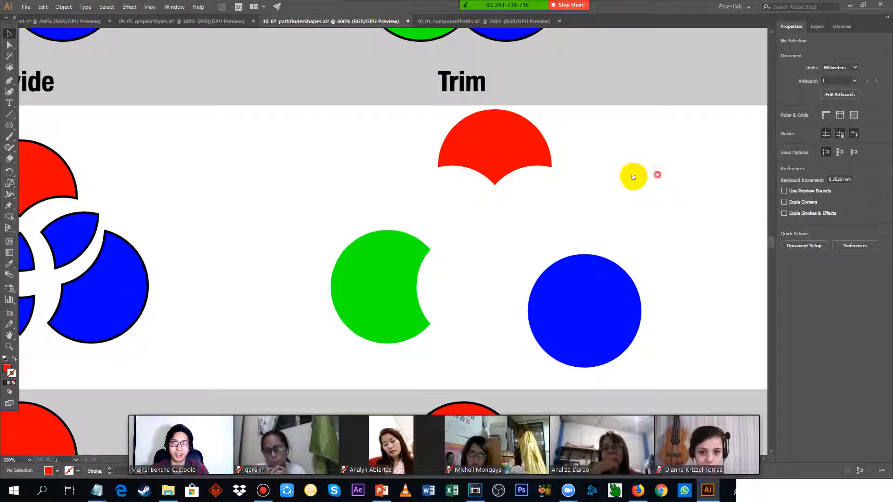
Apply the Merge pathfinder to the red and two blue circles below the Merge example.
drag(656, 174, 322, 206)
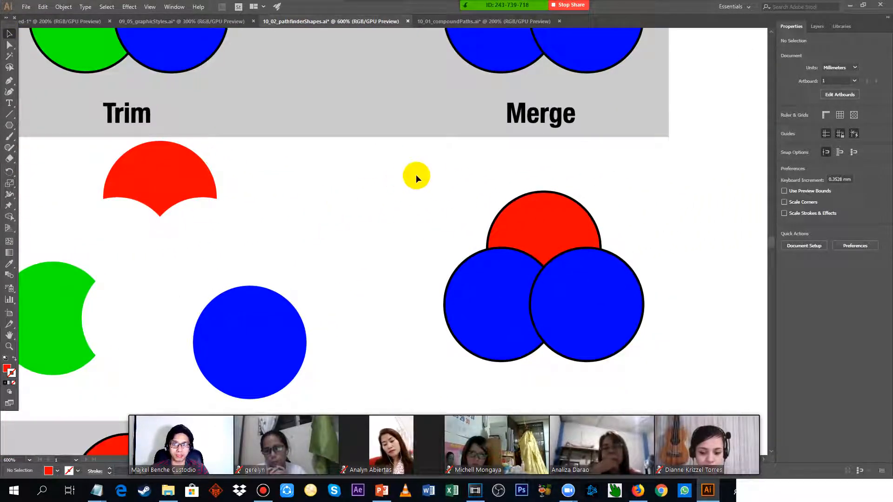
drag(415, 175, 709, 392)
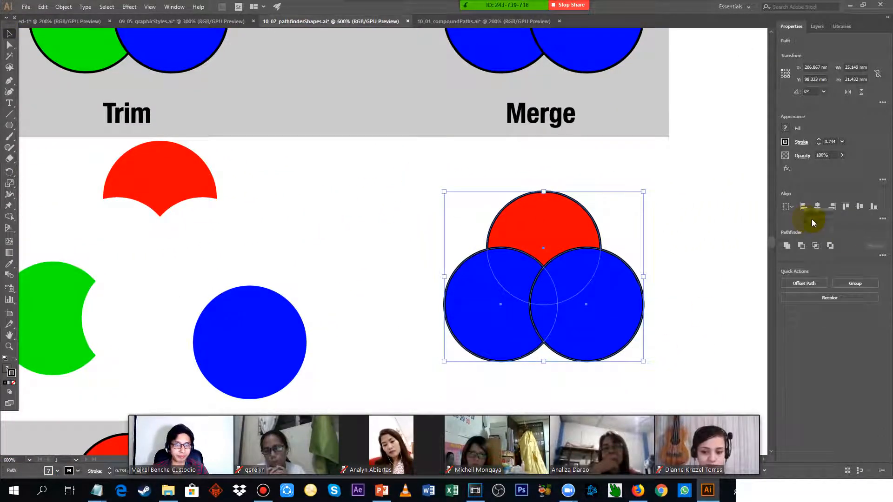
click(882, 255)
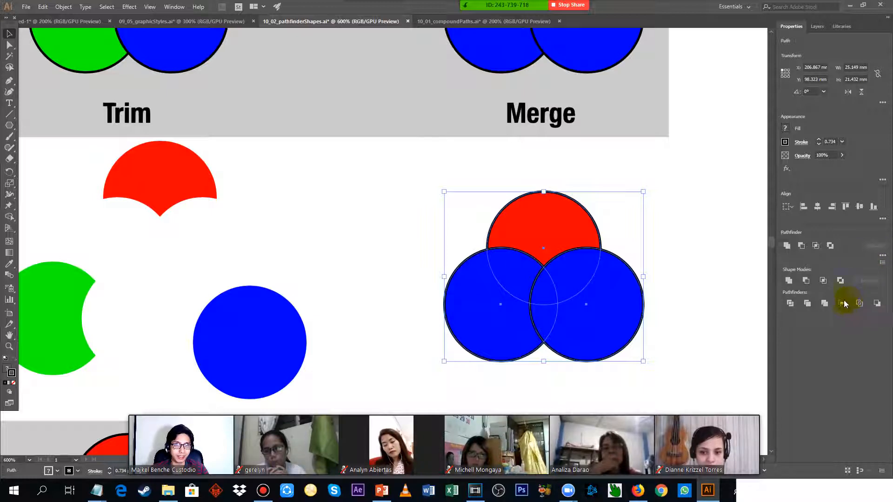
click(824, 306)
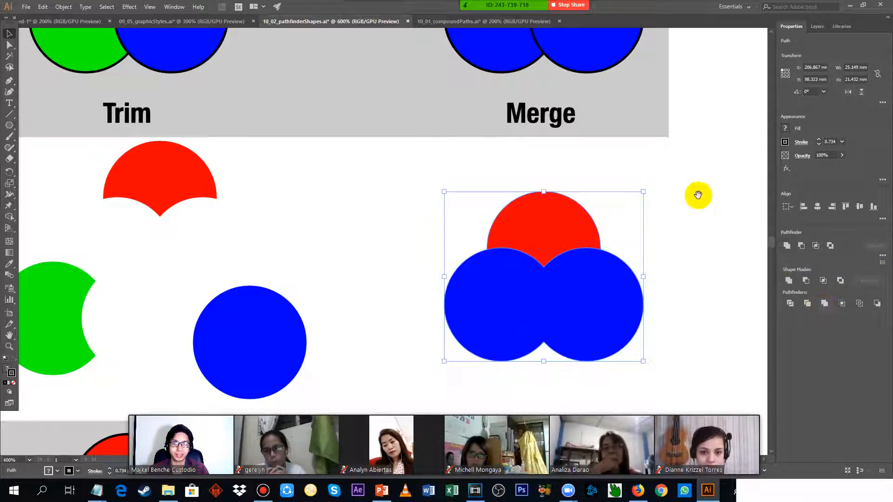
Separate the merged blue shape from the red piece in isolation mode, and leave isolation.
drag(703, 180, 617, 164)
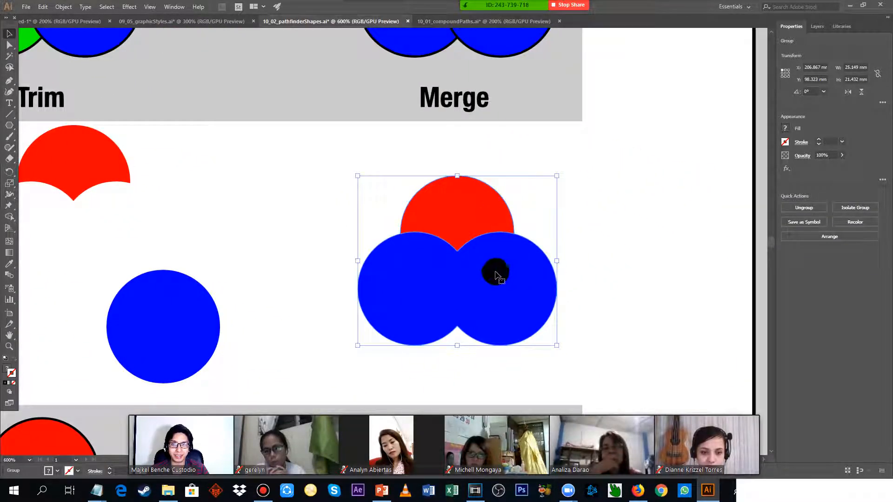
double_click(485, 270)
double_click(442, 260)
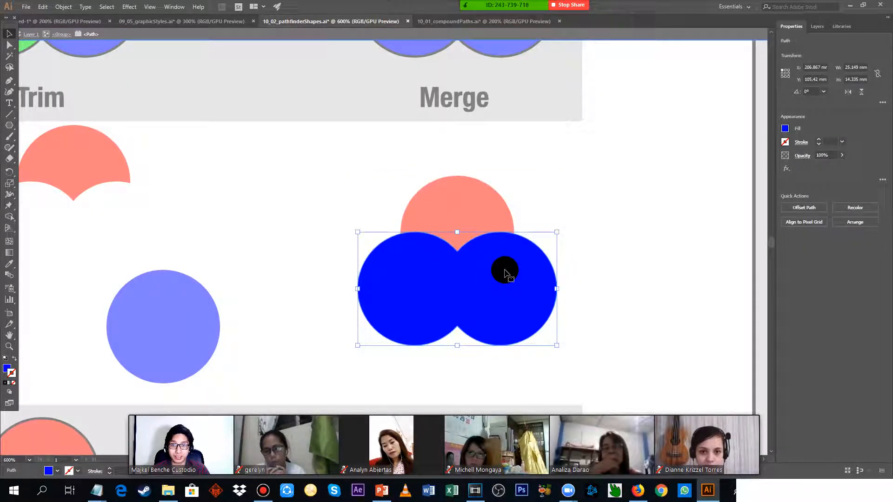
drag(505, 272, 456, 297)
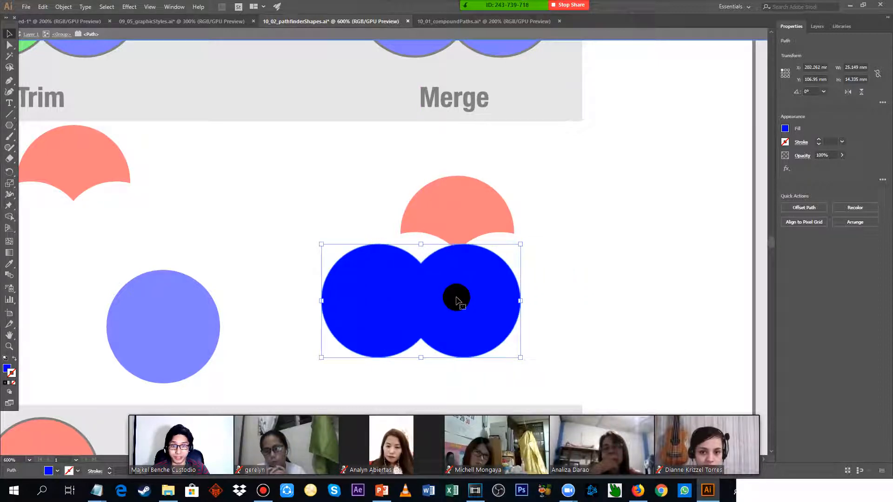
double_click(453, 200)
drag(462, 200, 498, 192)
double_click(529, 206)
double_click(569, 206)
Try the Crop pathfinder on the three overlapping circles below the Crop example.
scroll(560, 208, down, 1)
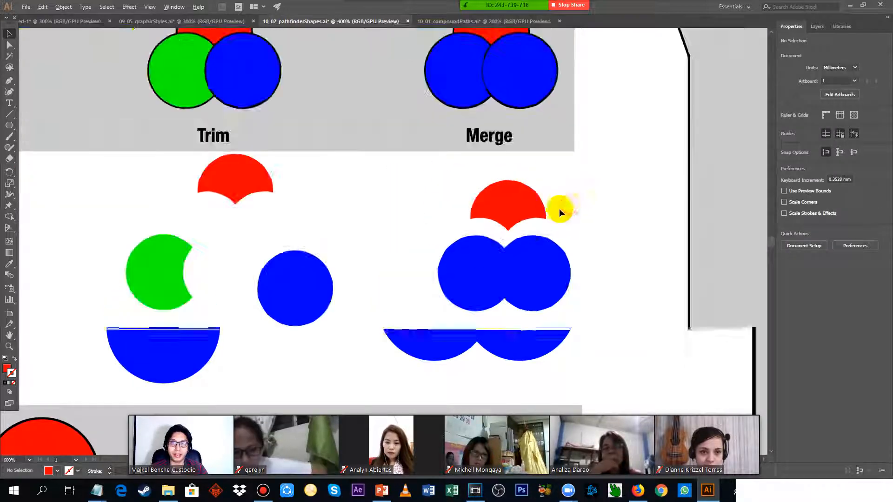
drag(417, 281, 721, 51)
drag(371, 313, 492, 169)
scroll(412, 170, up, 1)
scroll(407, 169, down, 1)
scroll(326, 161, up, 1)
drag(225, 127, 577, 353)
click(883, 256)
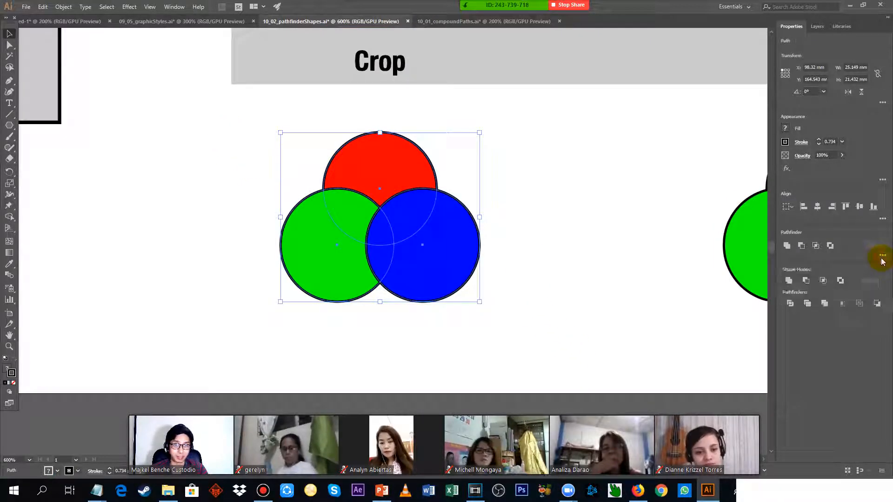
click(842, 304)
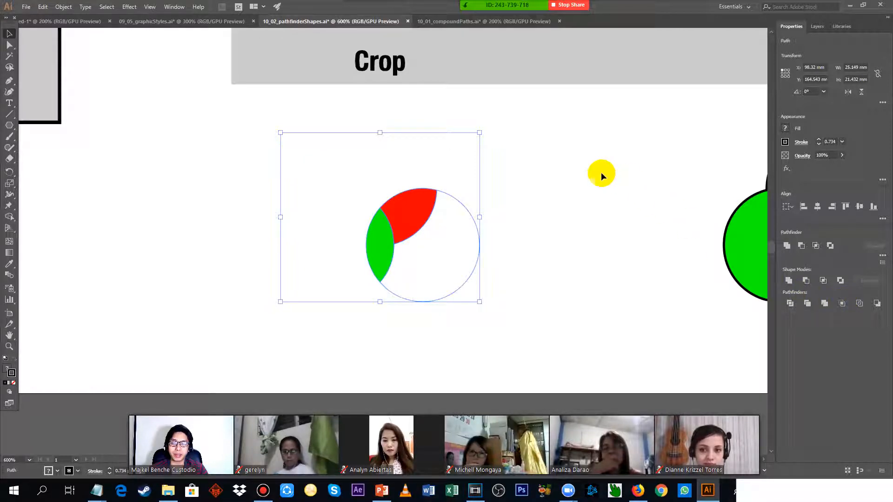
Undo the crop of the three circles and deselect them.
click(554, 143)
click(423, 222)
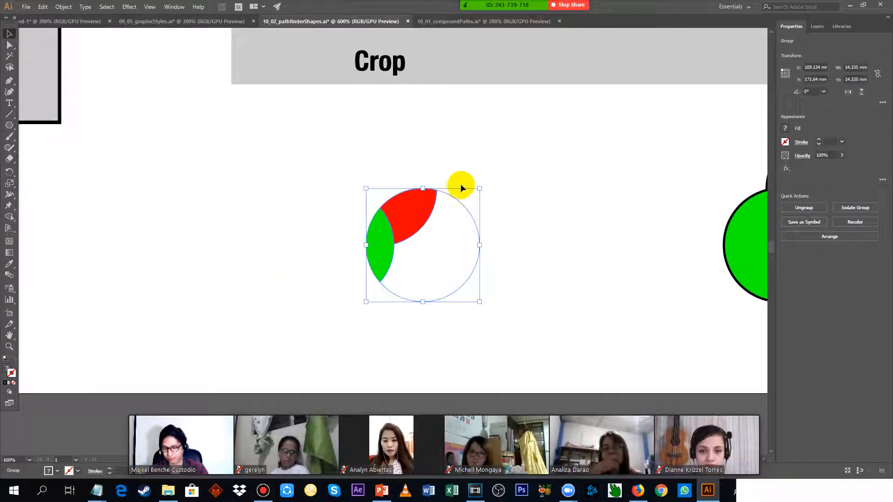
key(ctrl+z)
click(582, 145)
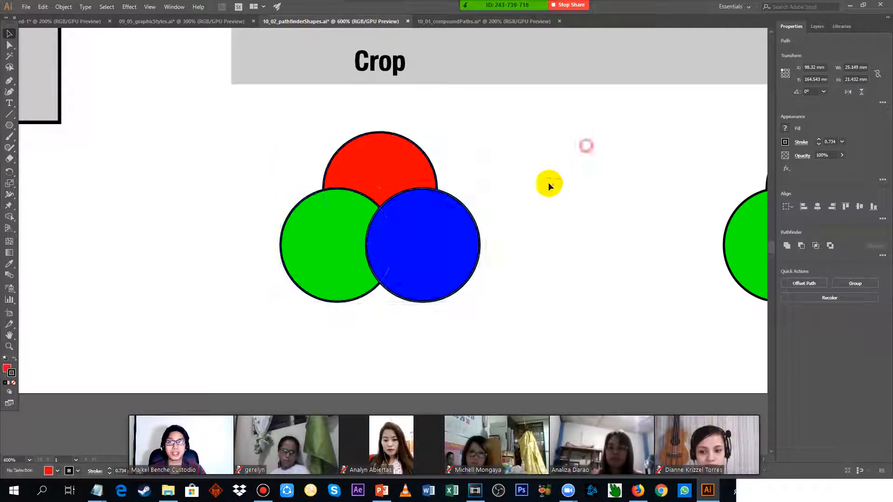
Move the blue circle below the Crop example about 1 mm up and right, and send it backward behind the green circle.
click(450, 230)
mouse_move(439, 227)
mouse_down()
mouse_move(404, 205)
mouse_move(442, 235)
mouse_move(432, 227)
mouse_move(459, 229)
mouse_move(442, 219)
mouse_up()
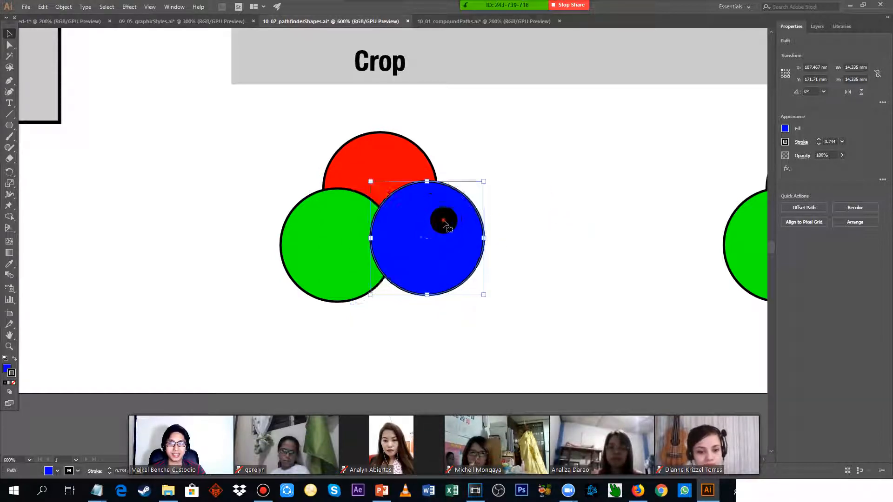
right_click(435, 215)
mouse_move(507, 371)
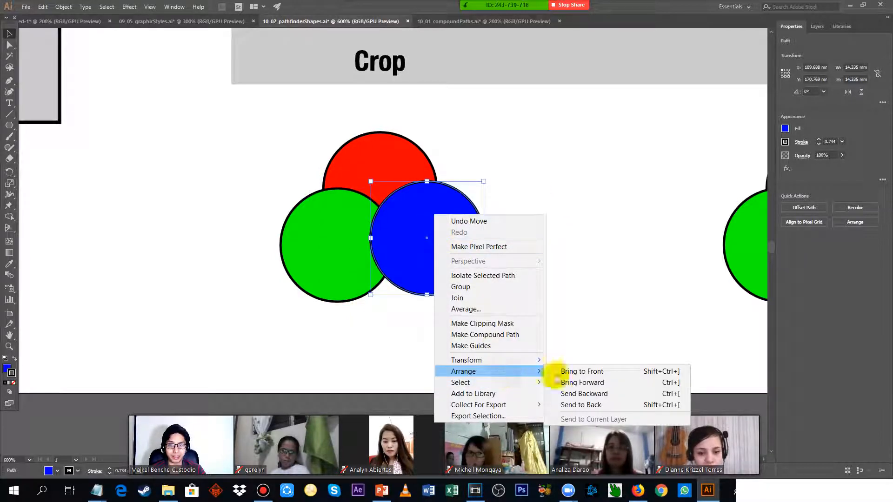
click(595, 392)
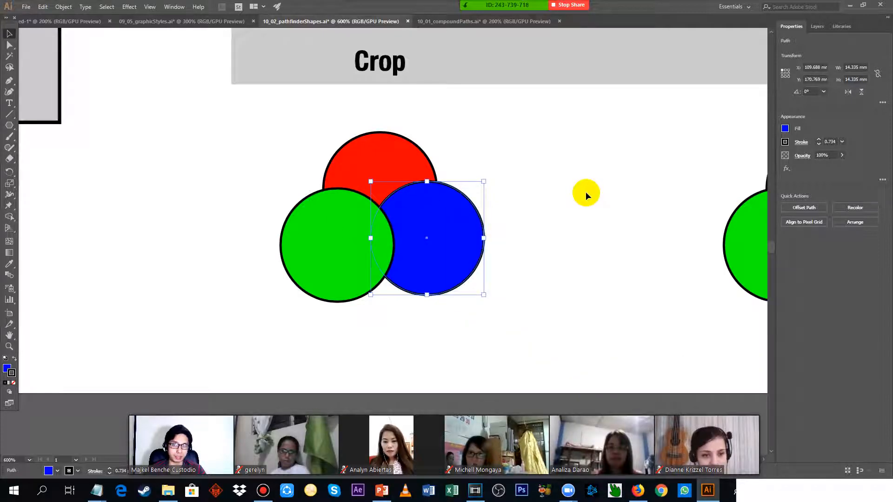
click(577, 177)
Apply the Crop pathfinder to the three circles with the green one in front, and deselect the result.
drag(273, 127, 523, 317)
click(884, 257)
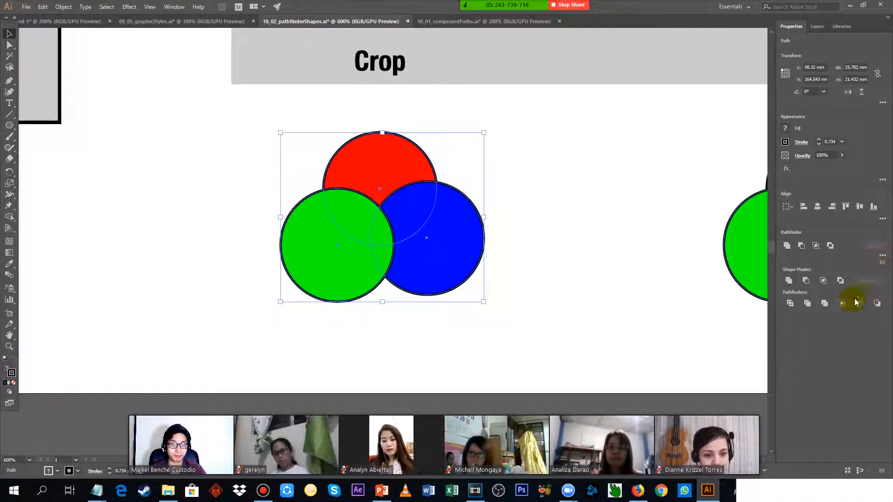
click(842, 303)
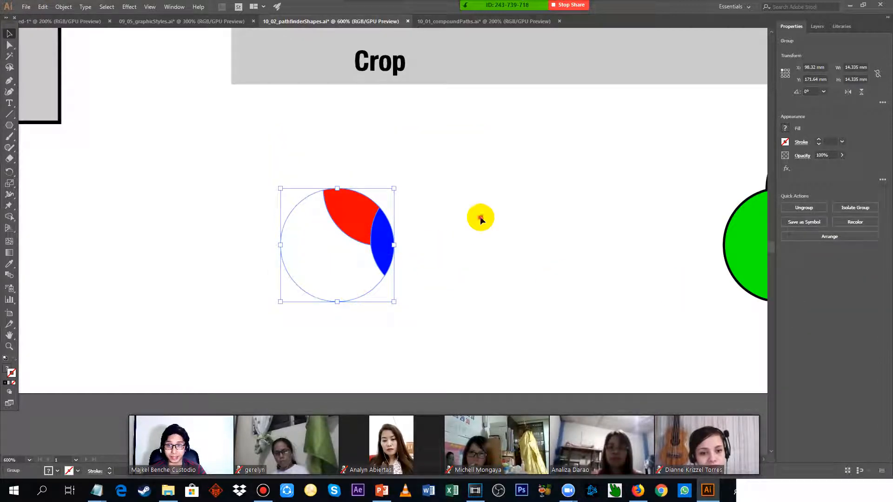
click(480, 218)
click(339, 208)
click(521, 230)
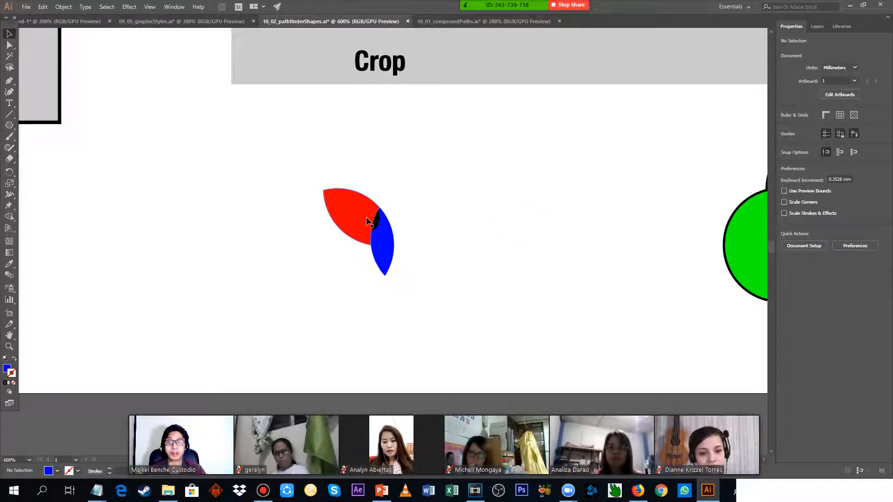
Move the cropped group up towards the Crop label, adjust its pieces in isolation, and leave isolation mode.
drag(367, 222, 327, 135)
double_click(384, 184)
click(370, 171)
drag(399, 200, 362, 164)
double_click(362, 156)
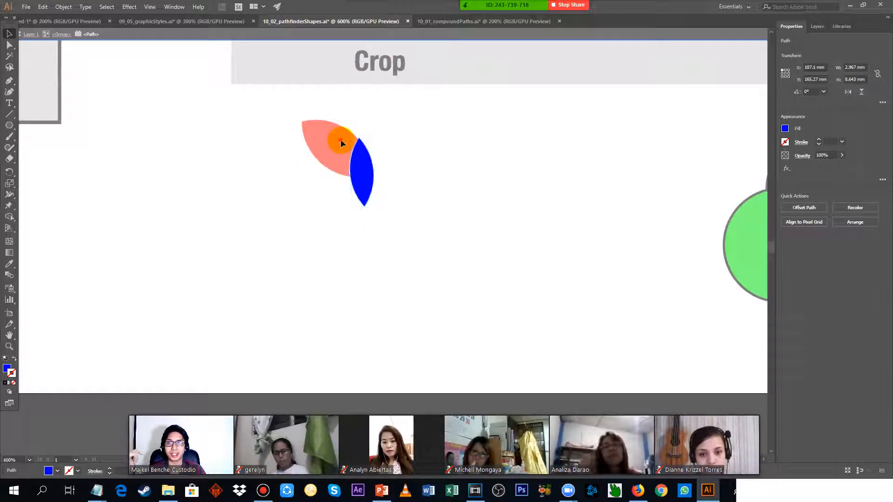
double_click(468, 155)
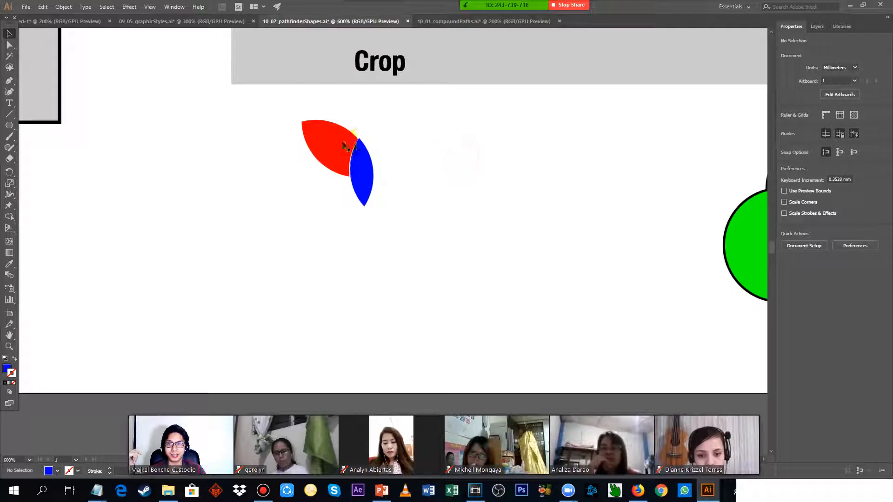
Move the cropped group back down and spread its red and blue pieces apart in isolation mode.
drag(333, 142, 421, 236)
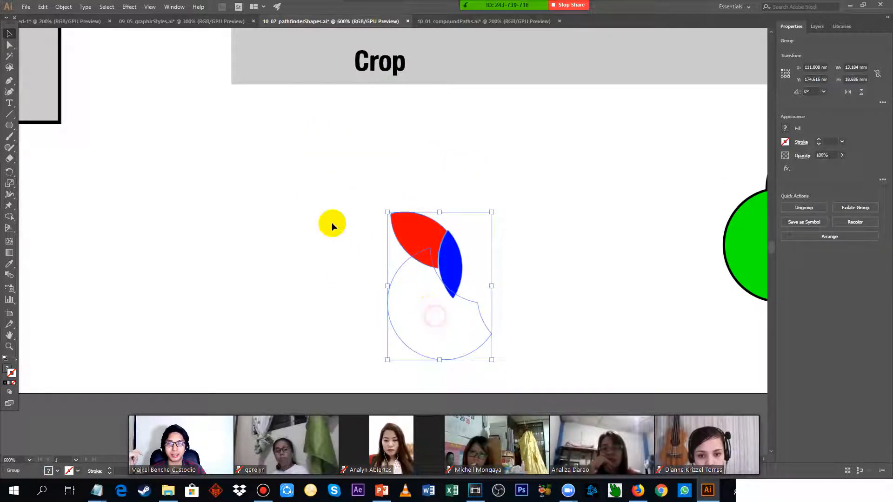
drag(357, 194, 472, 227)
double_click(424, 211)
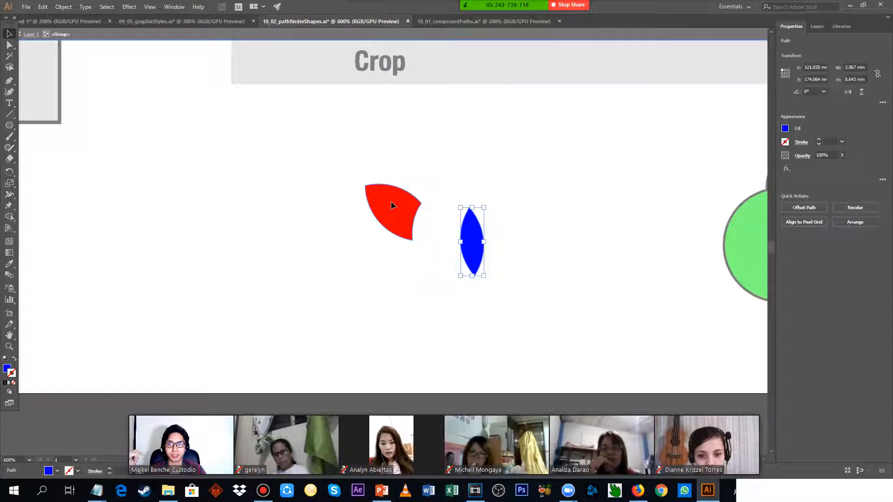
drag(390, 205, 402, 156)
click(383, 274)
double_click(462, 187)
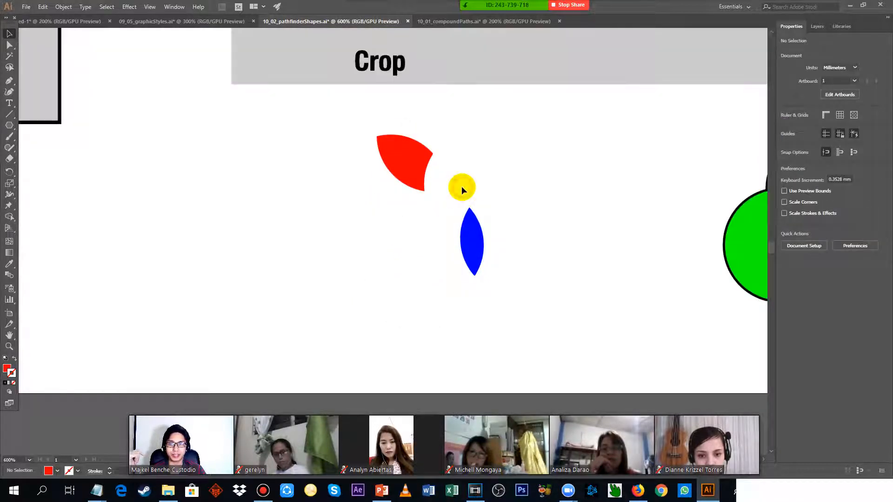
Apply the Outline pathfinder to the three circles below the Outline label, and deselect the result.
drag(572, 135, 256, 189)
drag(343, 148, 599, 339)
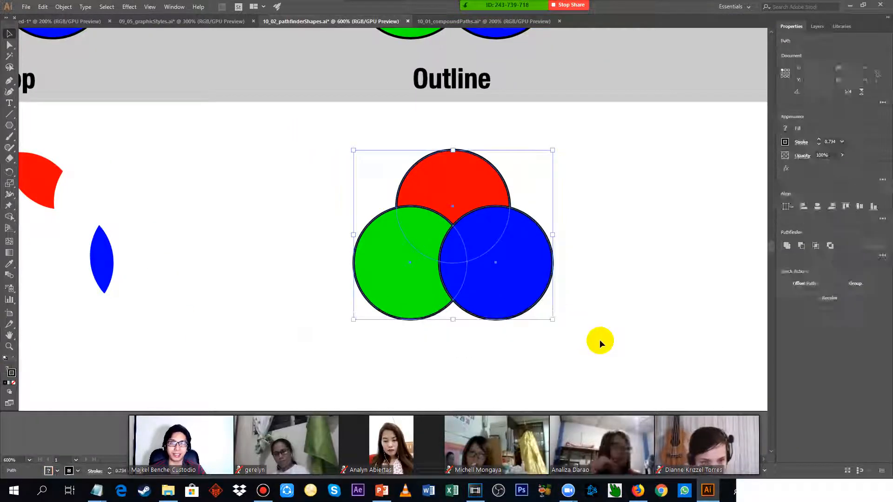
click(883, 255)
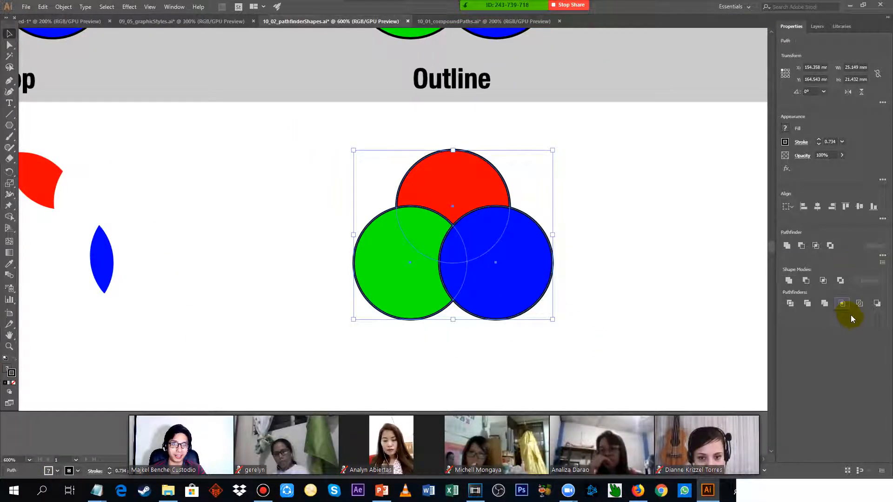
click(860, 304)
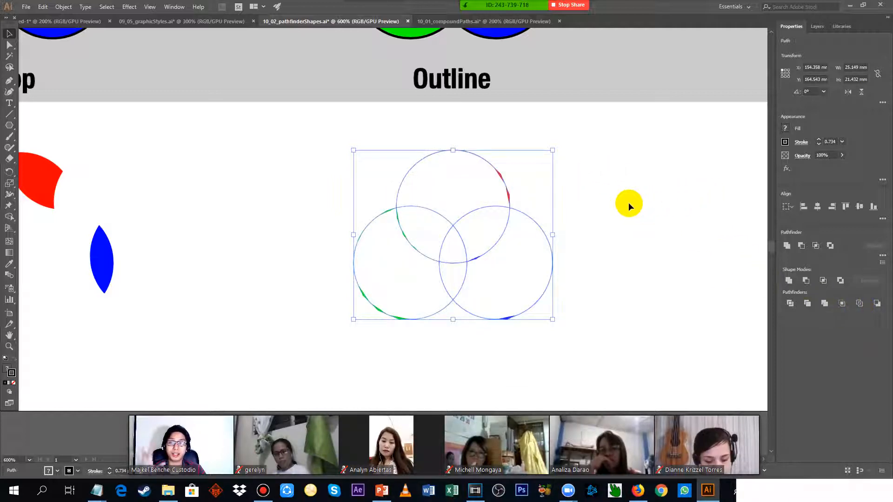
click(602, 186)
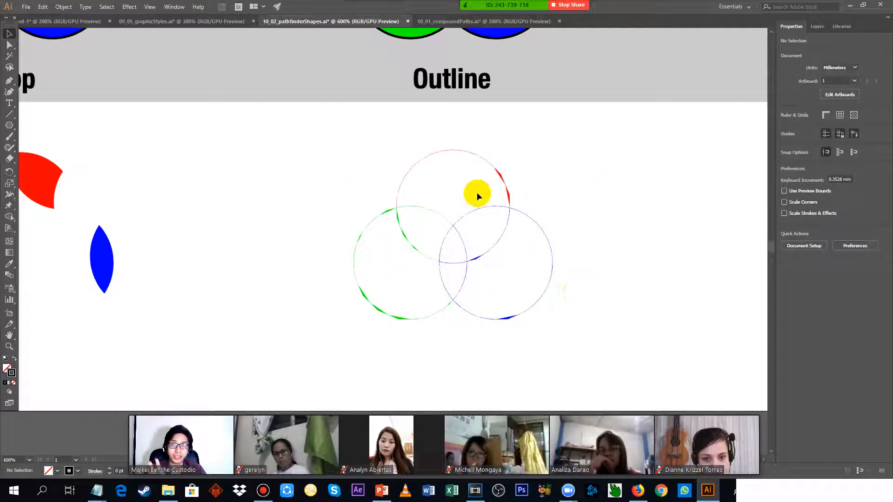
double_click(480, 210)
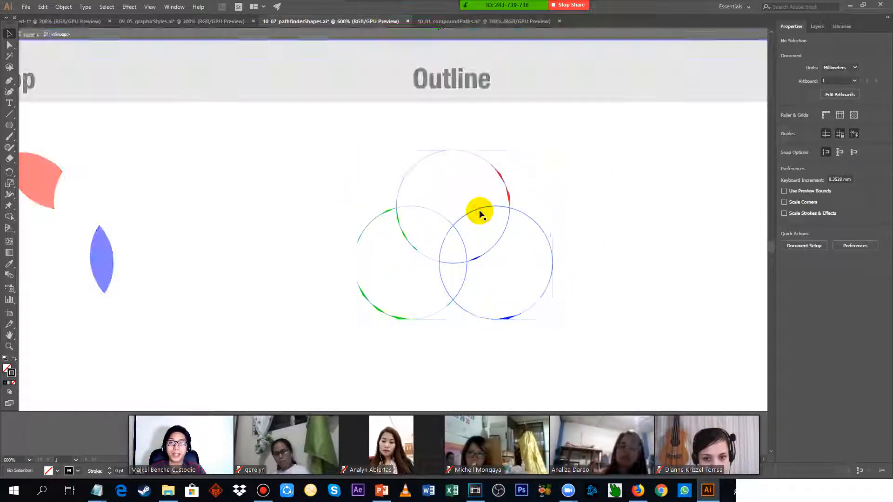
click(478, 210)
double_click(584, 159)
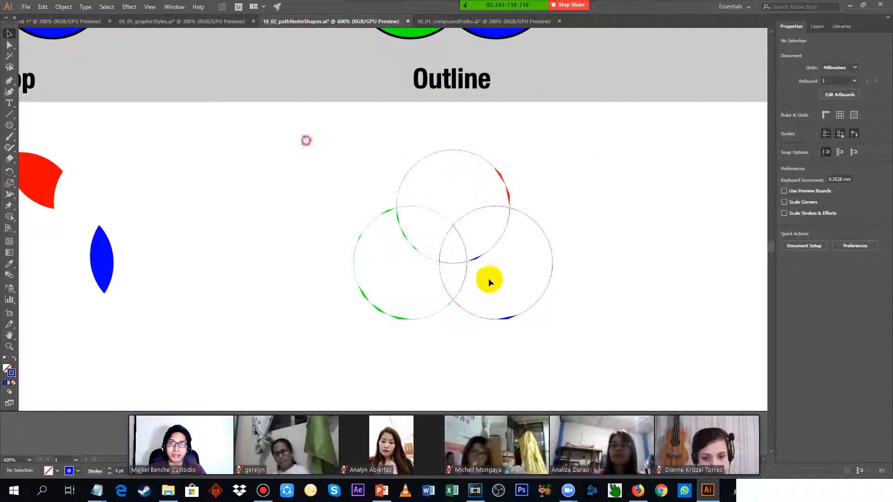
Set the stroke weight of the outlined circle group to 4 pt, and deselect it.
drag(488, 279, 604, 348)
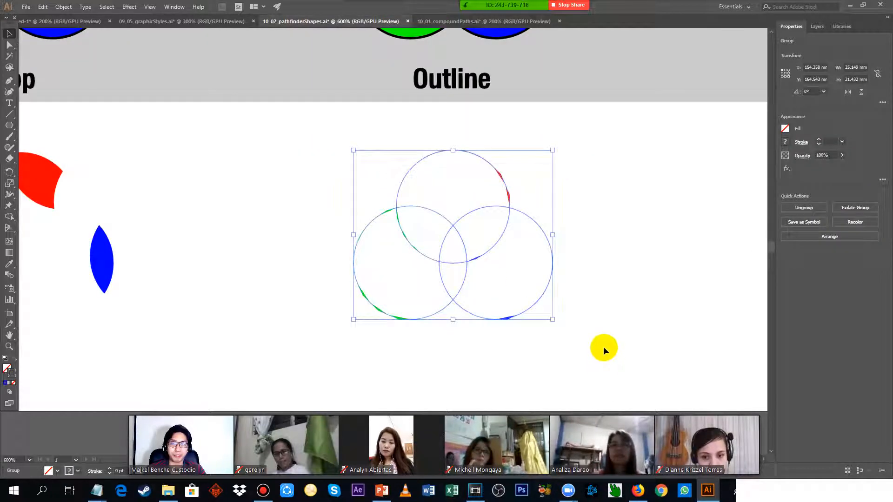
click(826, 142)
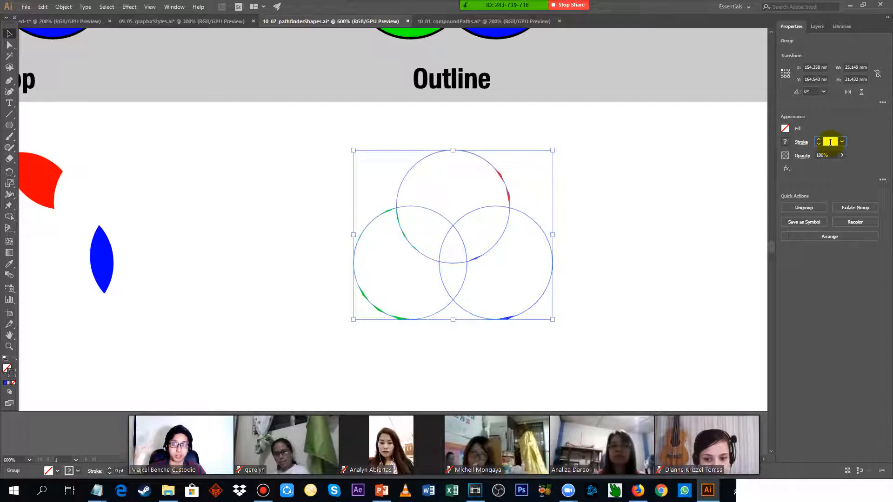
key(Up)
key(Up)
key(Up)
key(Up)
key(Up)
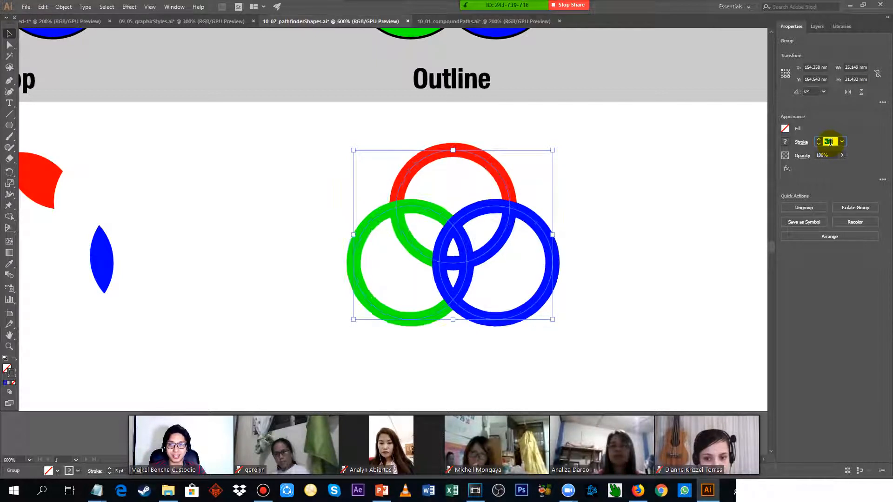
key(Down)
key(Down)
key(Up)
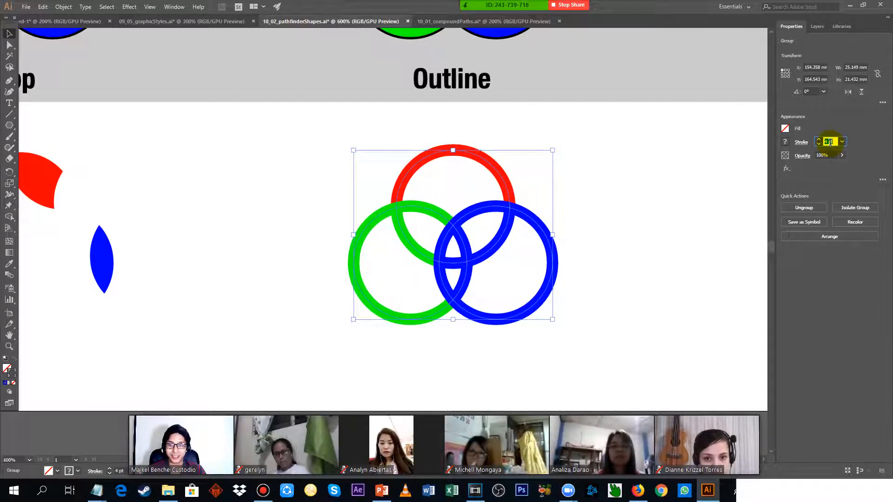
click(578, 191)
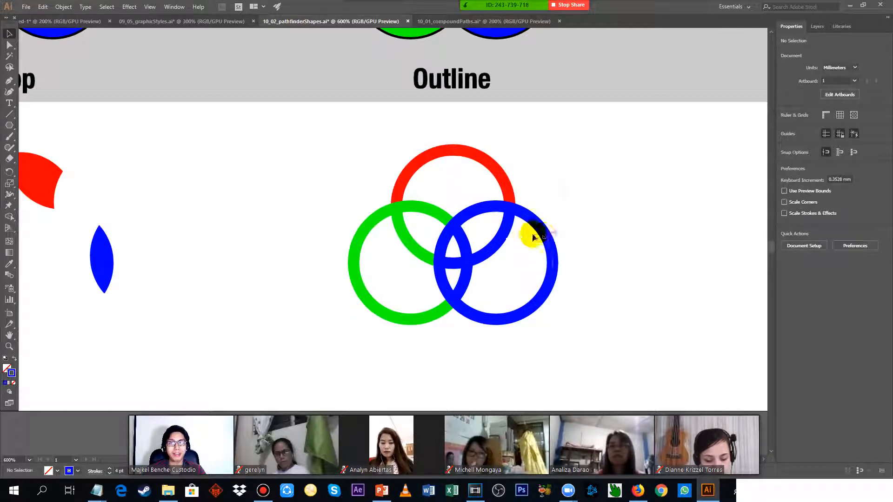
In isolation mode, pull the outlined group's large blue arc, red arc and upper-right blue arcs away from the overlap.
double_click(541, 227)
drag(541, 228, 583, 259)
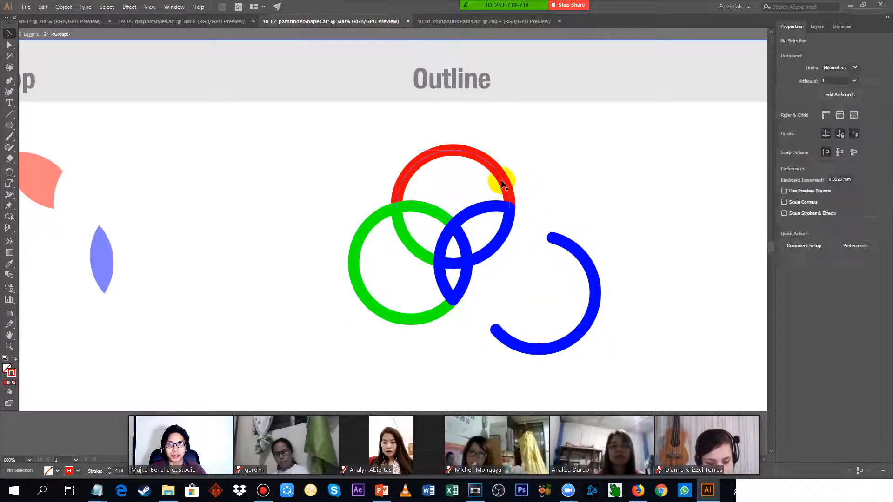
drag(499, 180, 499, 119)
drag(510, 224, 543, 236)
drag(487, 208, 501, 176)
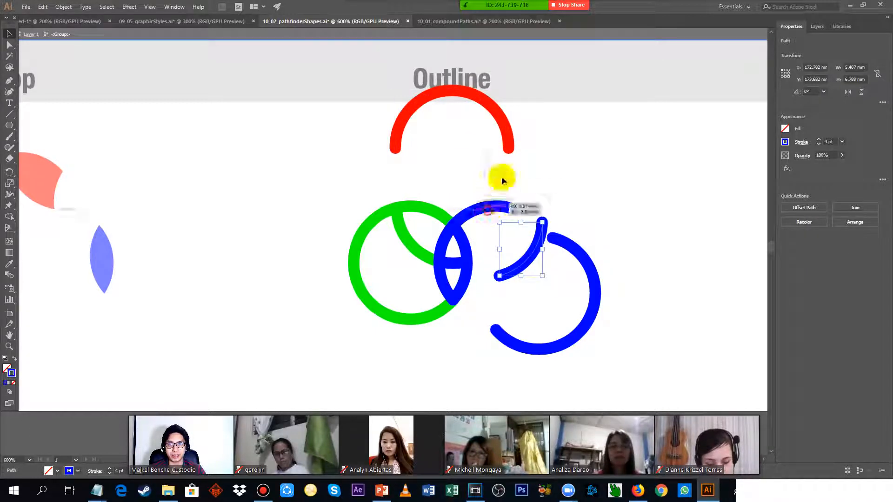
Spread out the upper green arc and inner blue arcs, leave isolation mode, and shift the whole outlined group up and right.
drag(438, 214, 435, 177)
drag(463, 247, 439, 226)
click(462, 259)
click(465, 266)
drag(464, 270, 495, 281)
key(Escape)
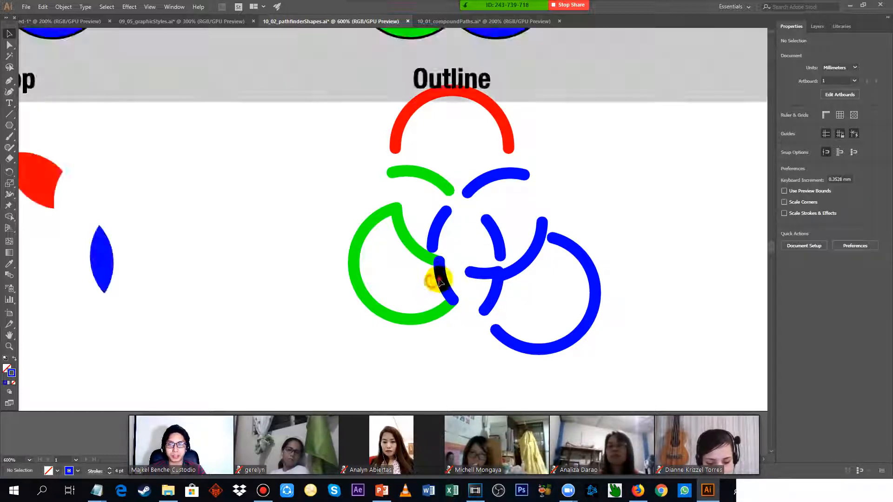
drag(440, 279, 479, 249)
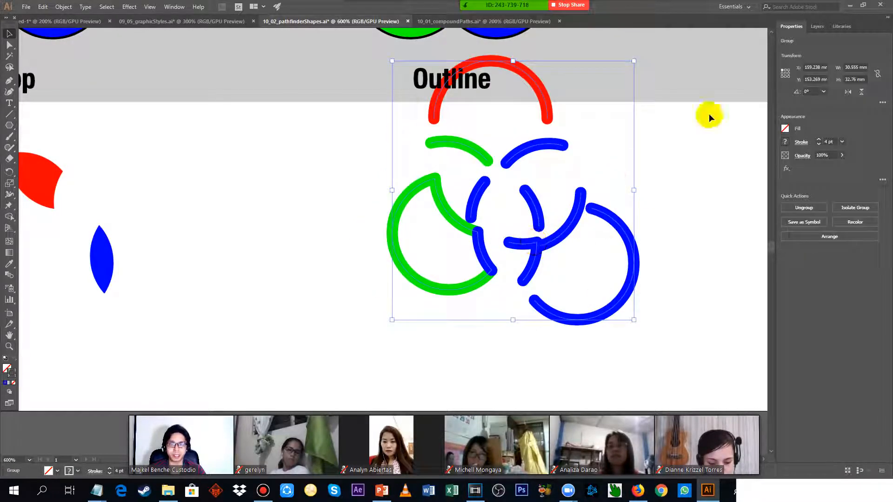
click(711, 133)
Try the Minus Back pathfinder on the three circles below the Minus Back label, and undo it.
drag(723, 134, 309, 166)
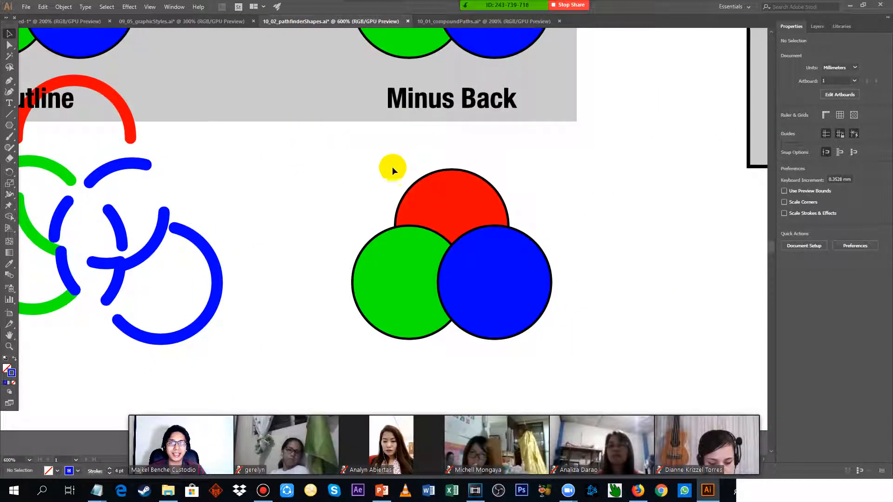
drag(620, 382, 620, 380)
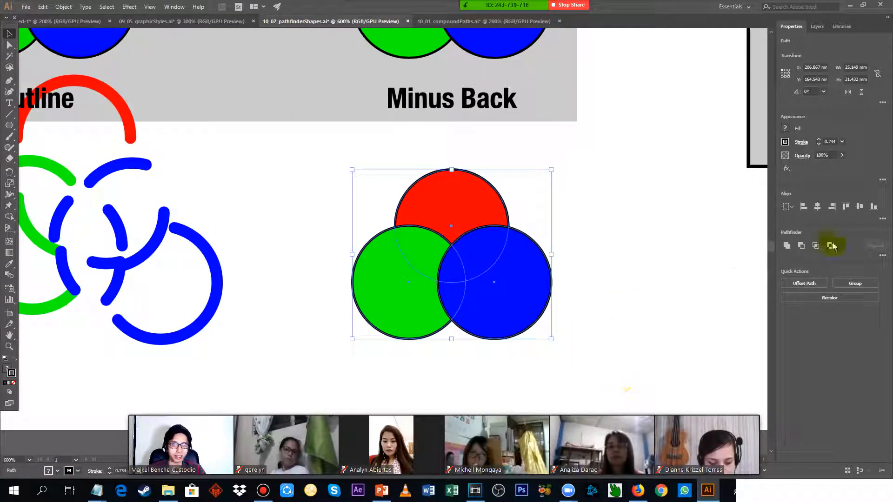
click(882, 258)
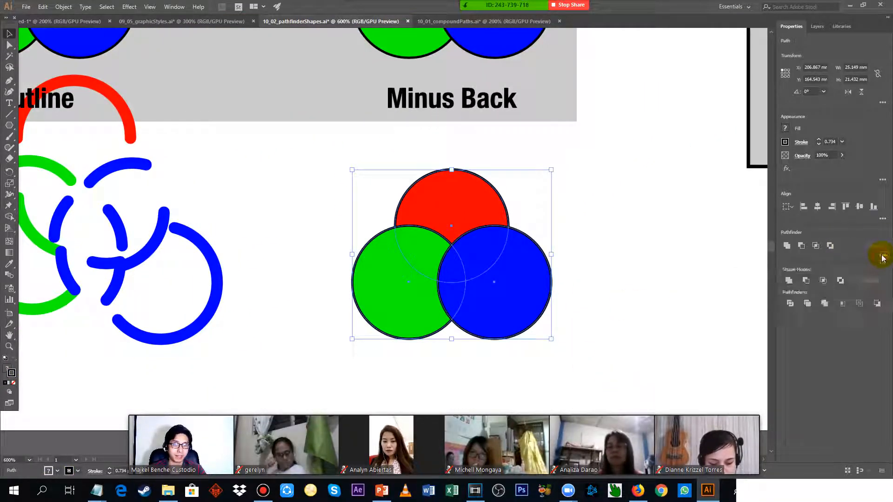
click(878, 305)
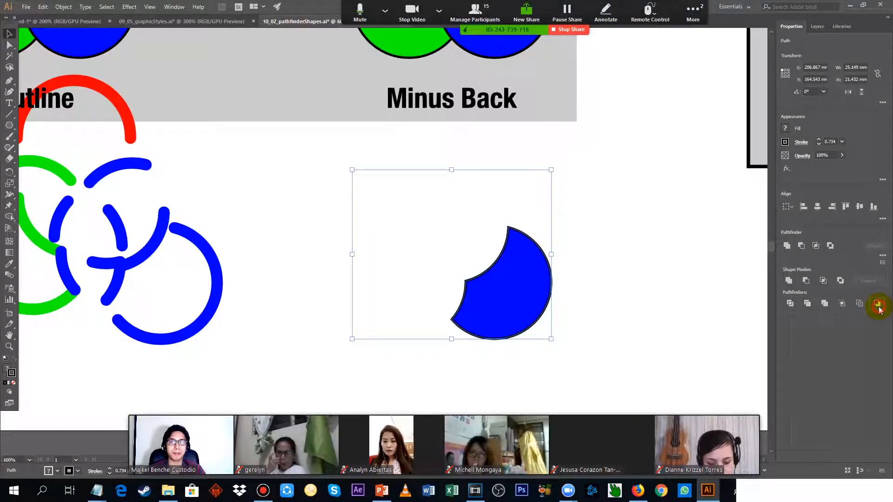
key(ctrl+z)
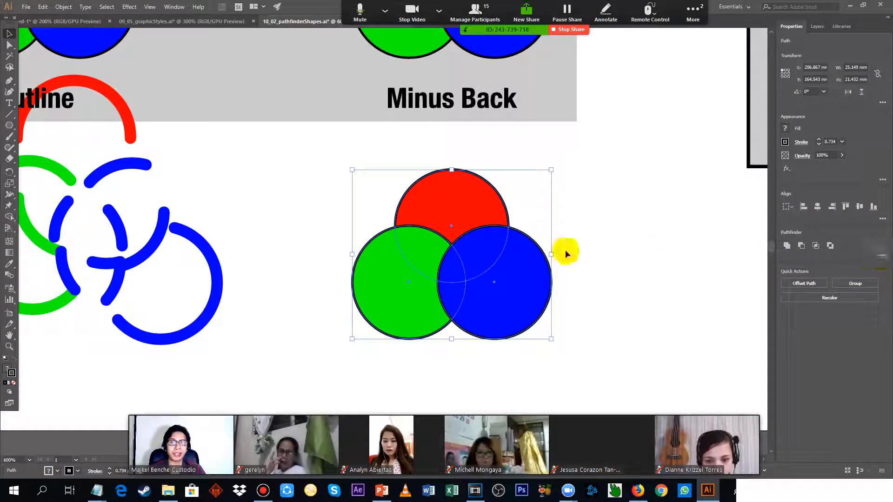
Select the red and green circles in turn, try Minus Back on all three circles again, and undo it.
click(612, 216)
click(417, 194)
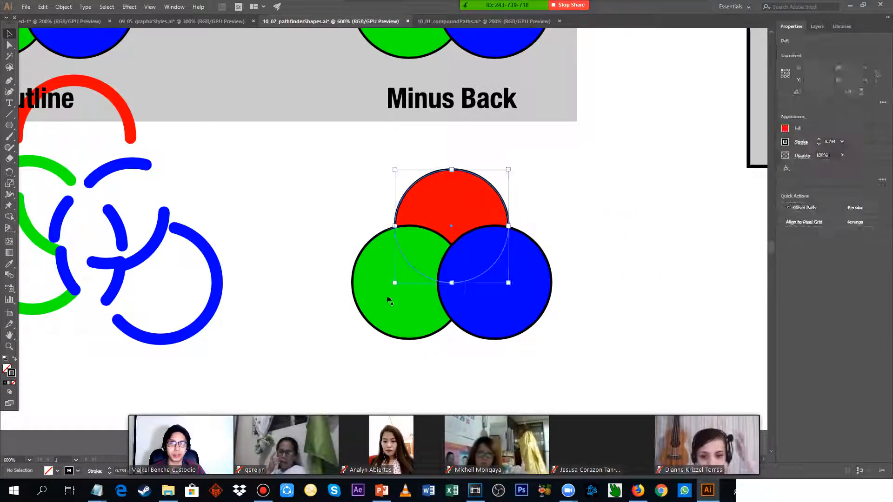
click(389, 297)
drag(321, 152, 668, 360)
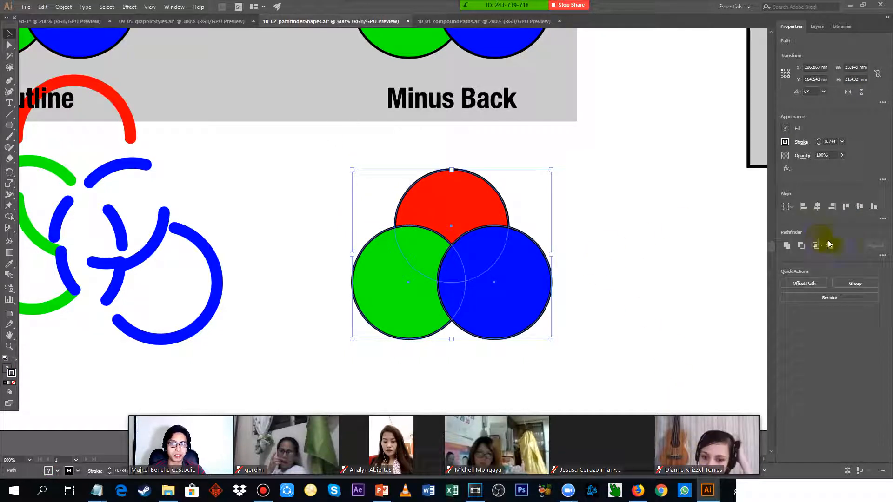
click(883, 255)
click(878, 305)
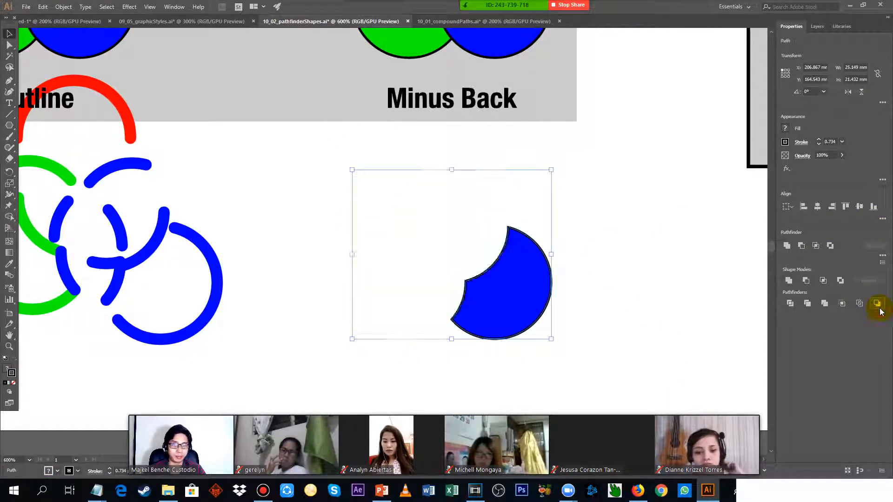
click(618, 242)
key(ctrl+z)
click(643, 201)
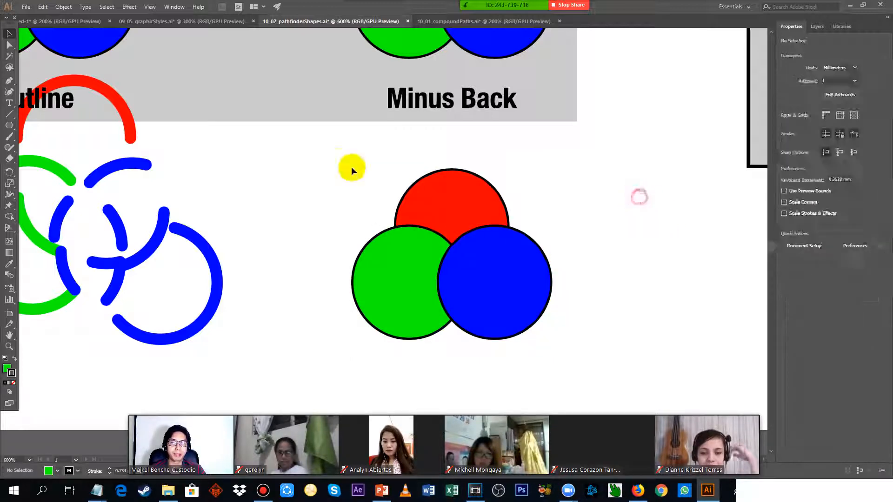
Try the Minus Front shape mode twice on the Minus Back circles for comparison, undoing each result.
drag(333, 149, 654, 354)
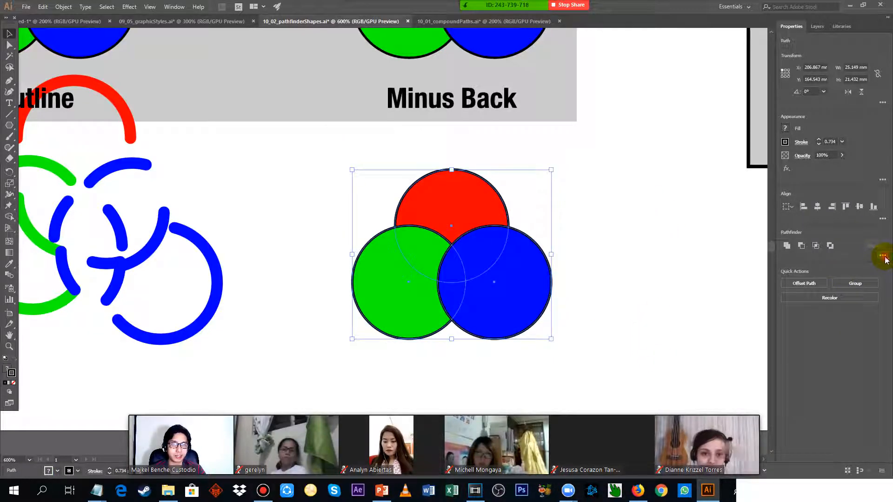
click(882, 255)
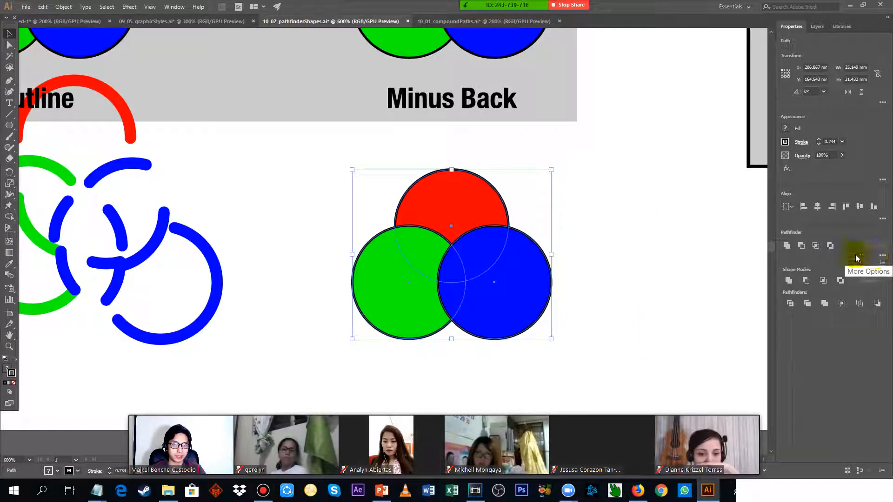
click(805, 281)
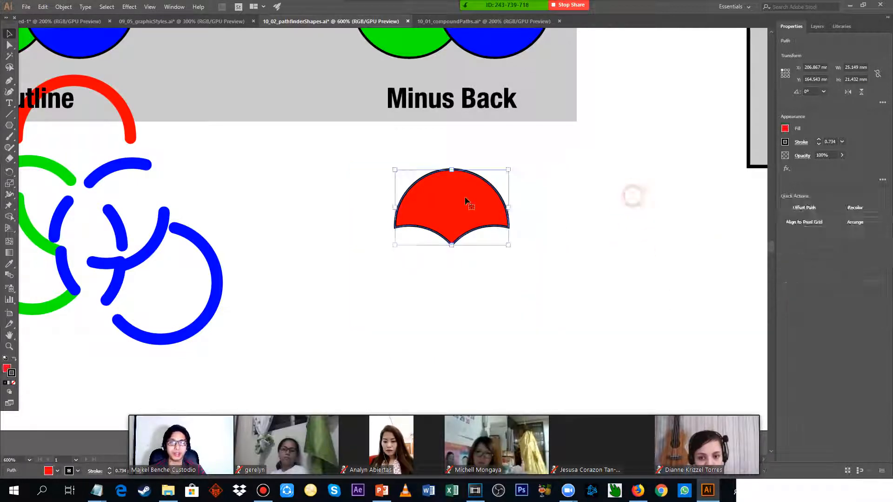
key(ctrl+z)
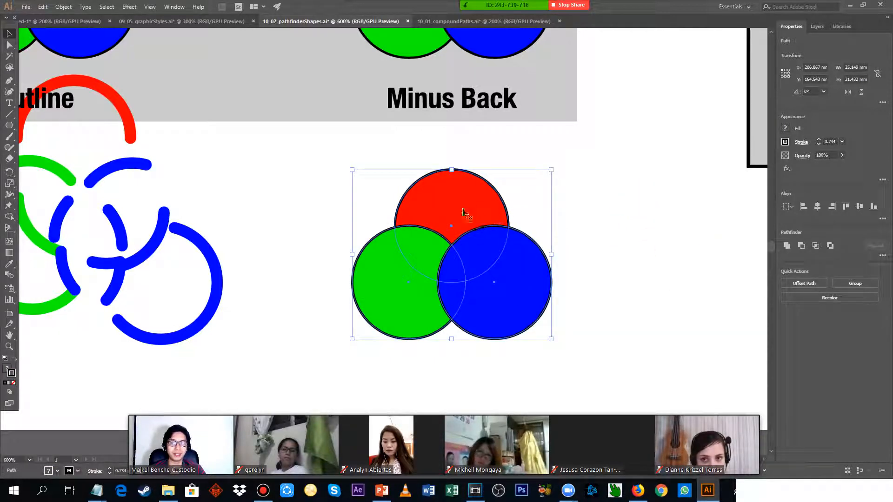
click(801, 247)
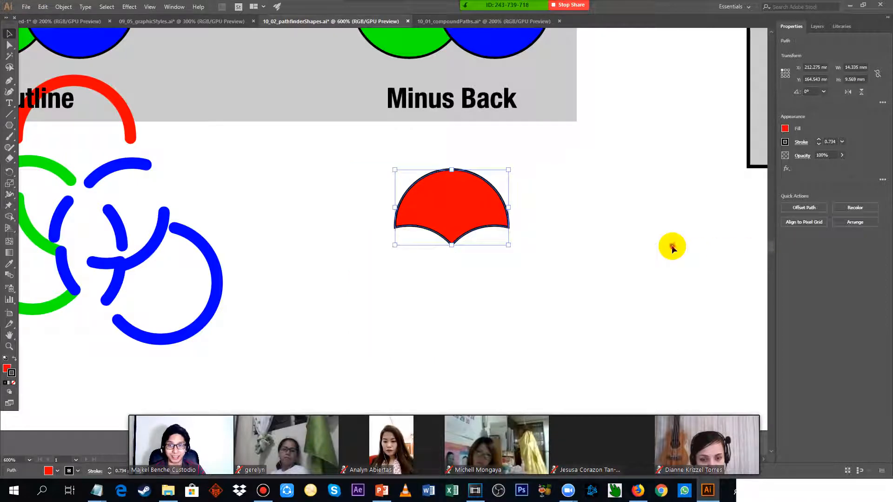
key(ctrl+z)
Switch to the ADOBE ILLUSTRATOR 103 notes in Notepad, find the SHAPE BUILDER section for 10-03, and highlight its heading.
scroll(298, 238, down, 2)
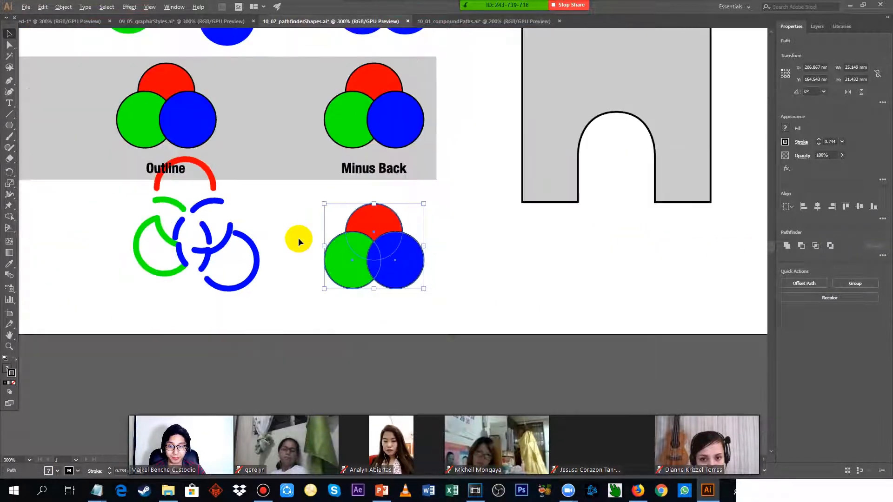
drag(285, 194, 618, 289)
key(alt+Tab)
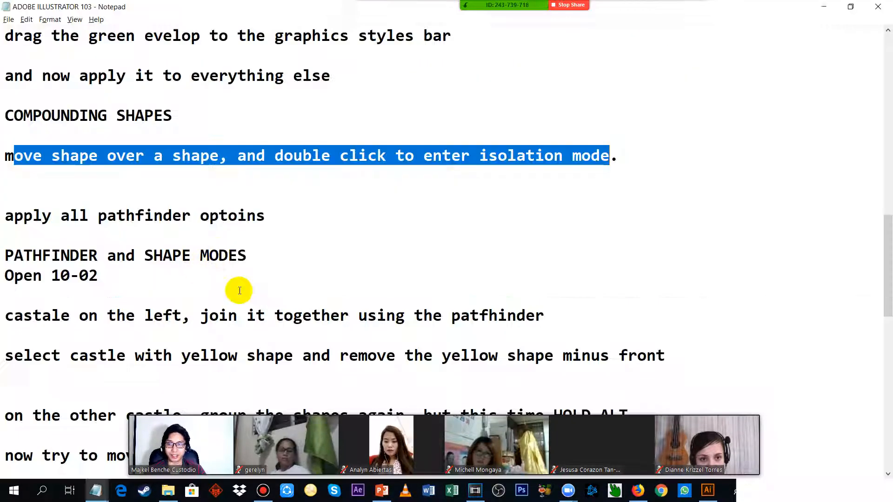
scroll(239, 291, down, 11)
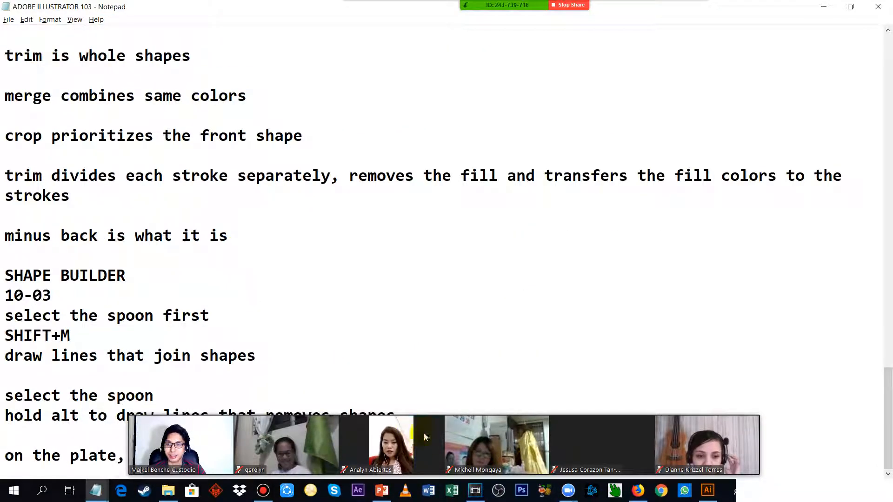
drag(436, 448, 744, 351)
scroll(540, 269, up, 1)
drag(868, 333, 740, 114)
scroll(95, 261, up, 2)
click(78, 255)
scroll(72, 303, down, 3)
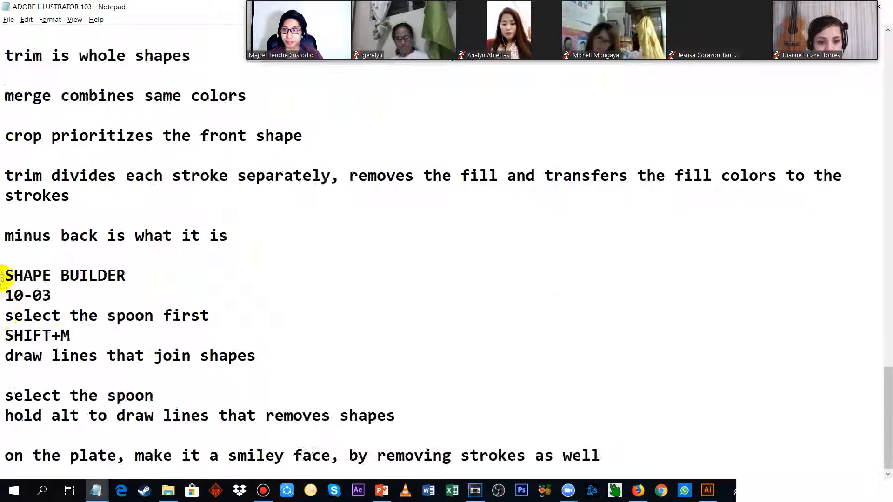
drag(2, 278, 301, 271)
Switch back to Illustrator, open the 10-03 Shape Builder exercise file, and bring the fork, plate and spoon artwork into view.
key(alt+Tab)
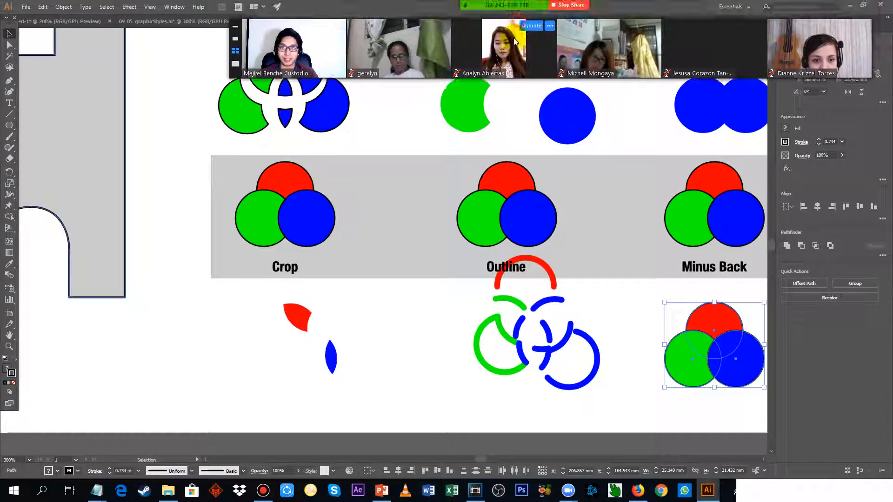
click(26, 7)
click(47, 44)
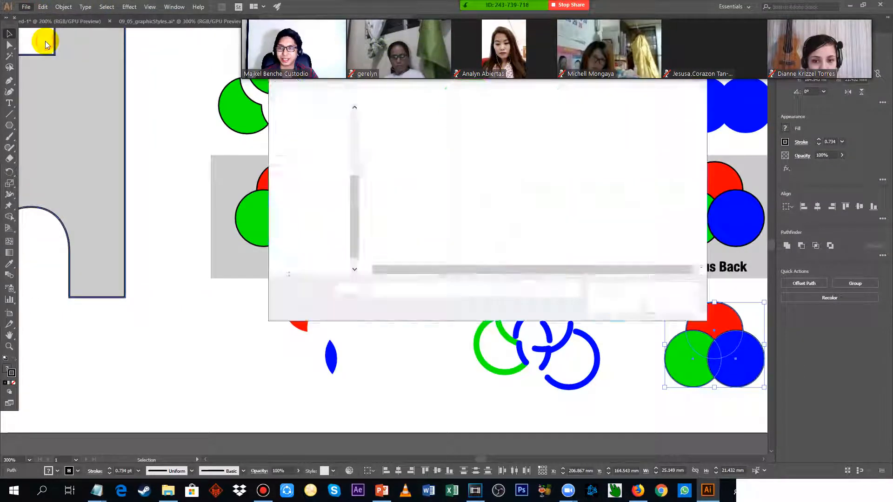
double_click(443, 153)
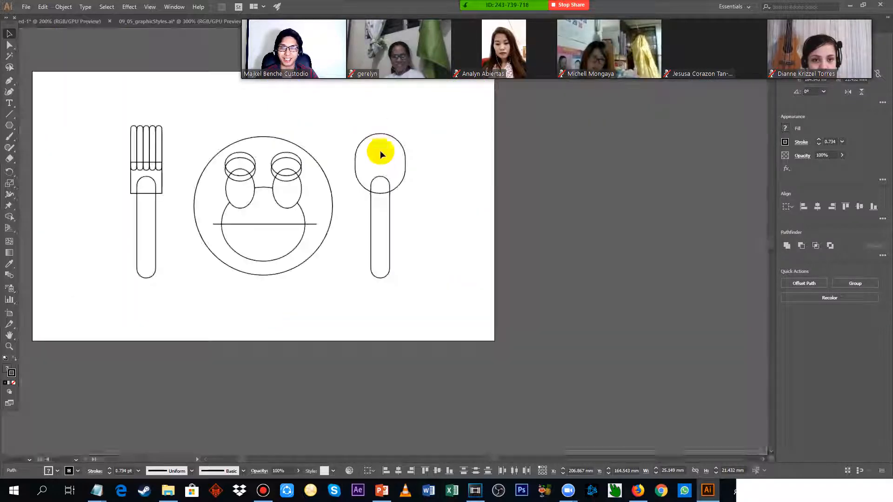
scroll(199, 127, up, 2)
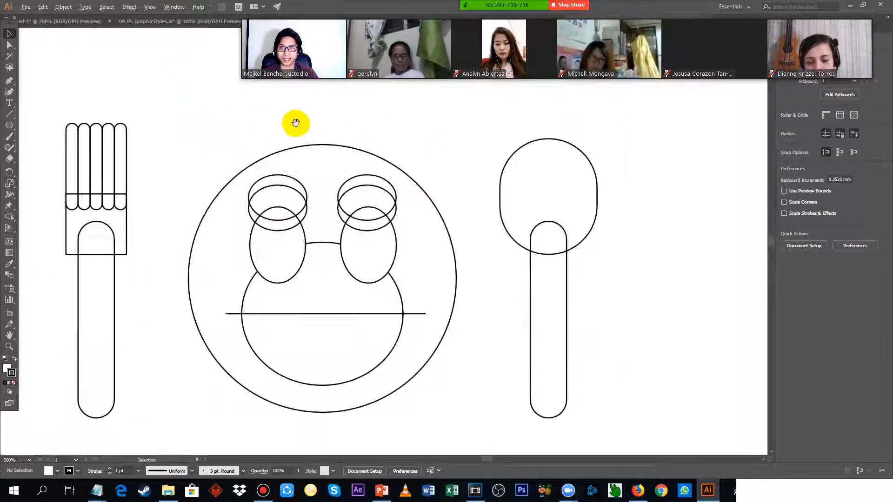
drag(227, 133, 315, 117)
scroll(347, 127, down, 1)
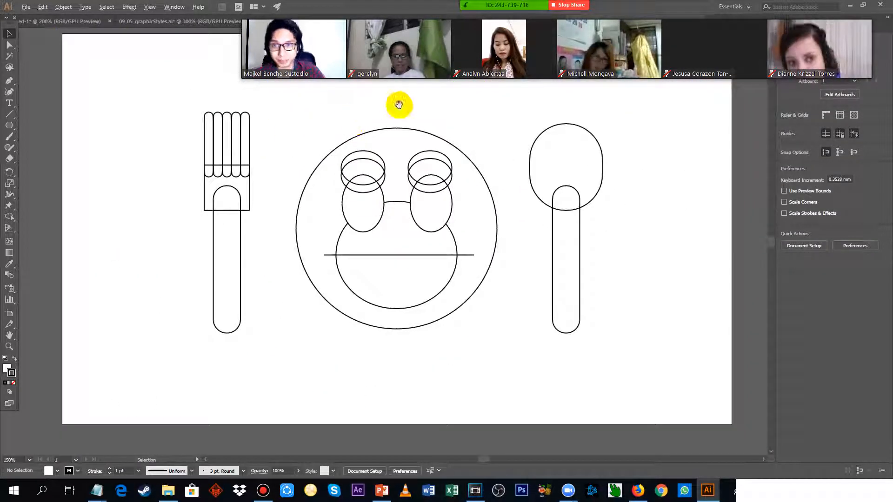
drag(398, 103, 396, 141)
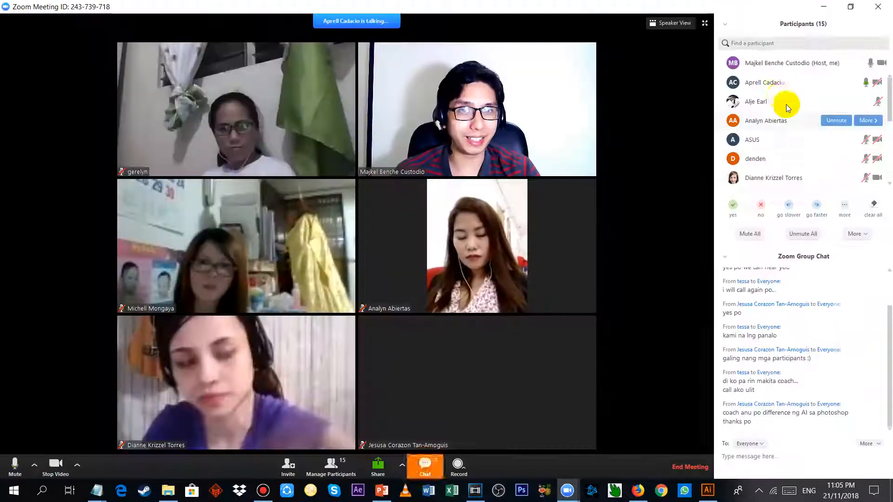
Mute the talking participant in the Zoom meeting and resume sharing the Illustrator screen.
click(846, 84)
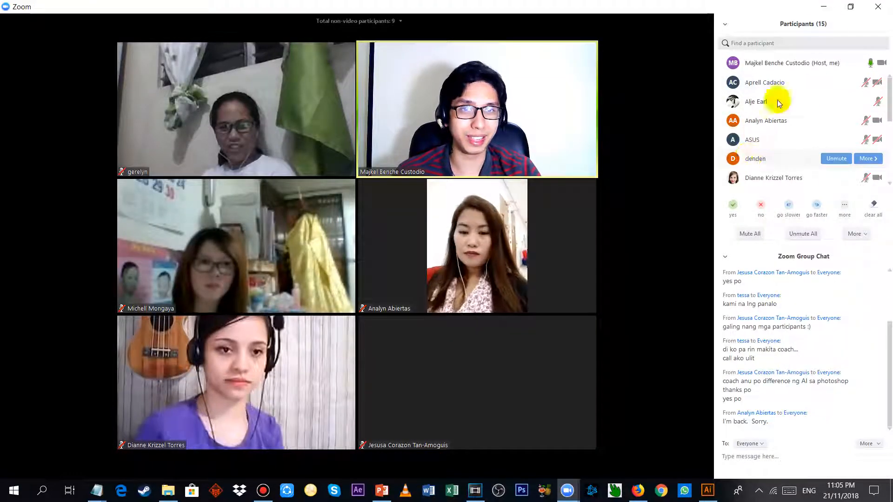
click(368, 469)
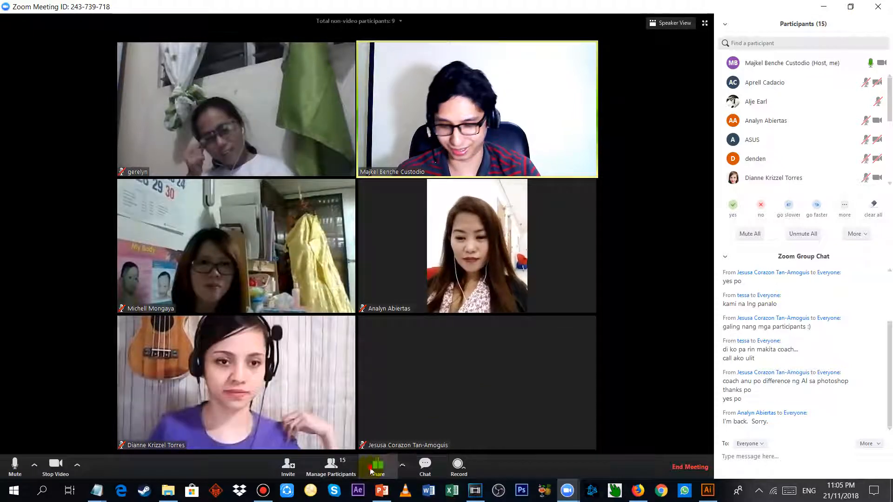
click(593, 375)
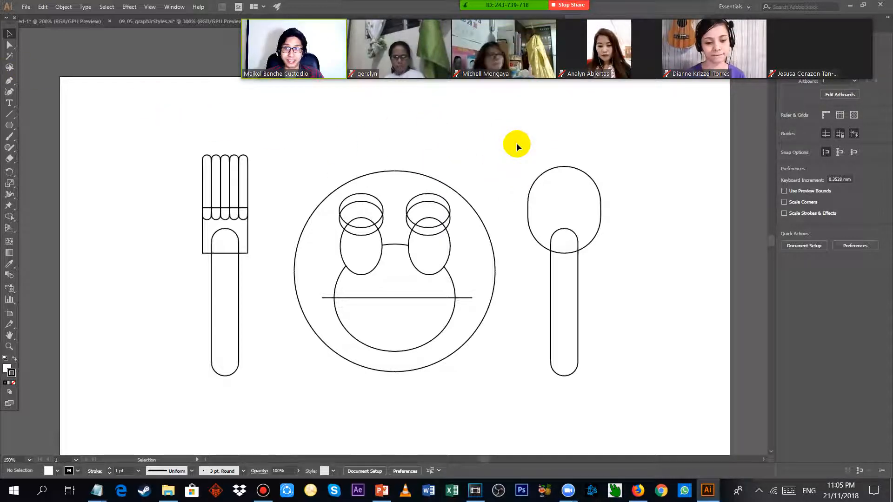
Select the spoon's rounded bowl and its handle together.
click(540, 176)
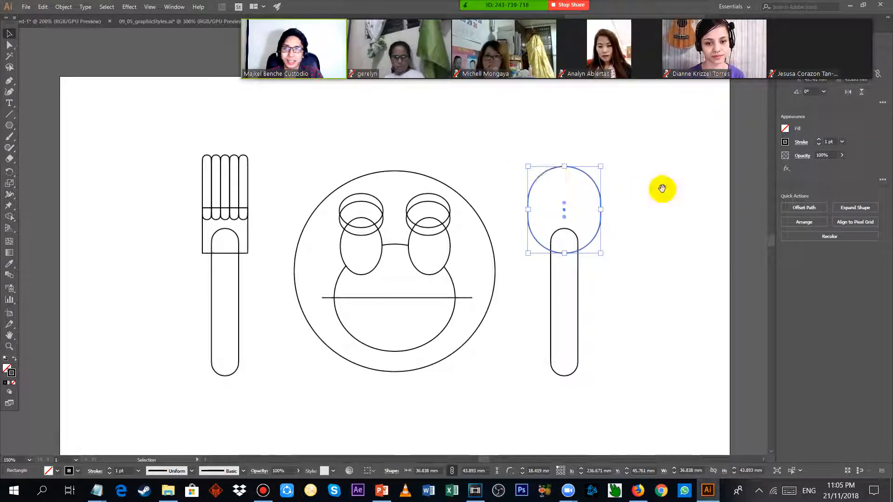
drag(663, 190, 576, 161)
scroll(530, 213, up, 1)
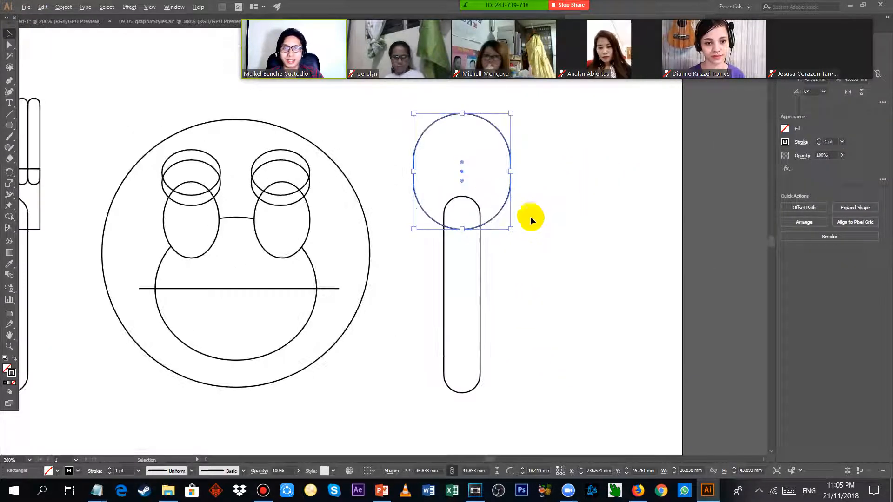
shift+click(480, 256)
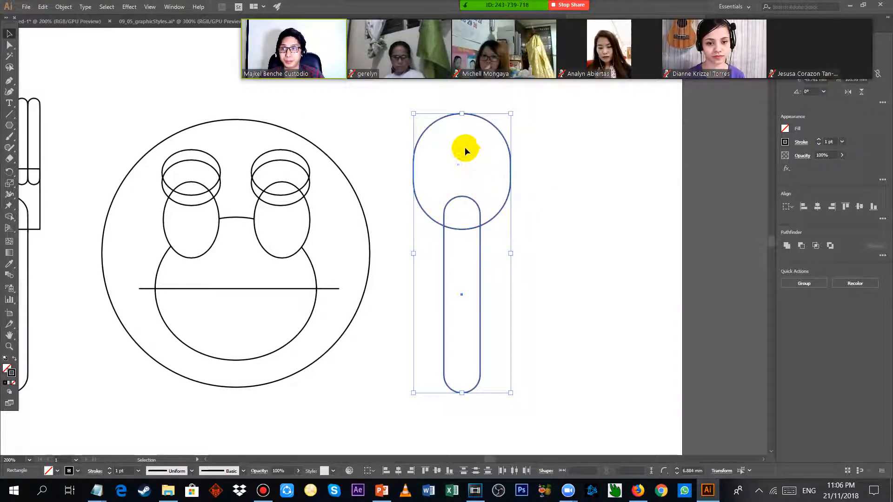
Try to join the spoon's bowl and handle by drawing a vertical Shaper tool line through both shapes.
click(11, 92)
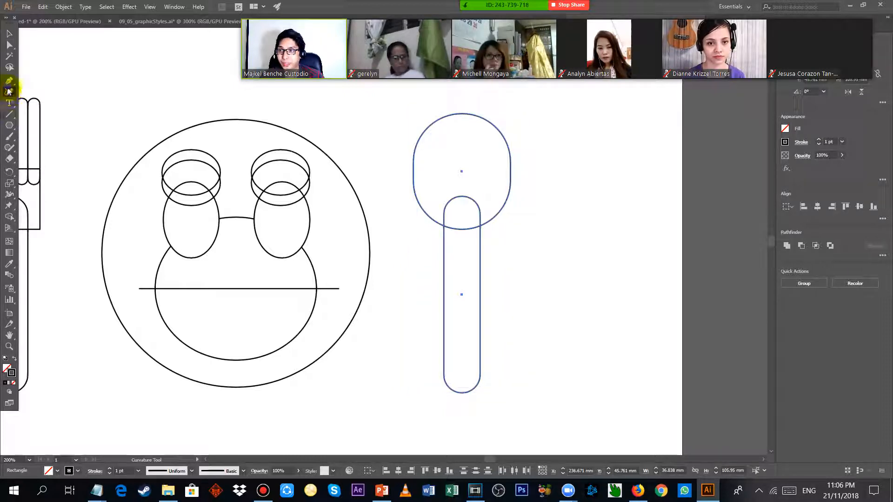
click(8, 81)
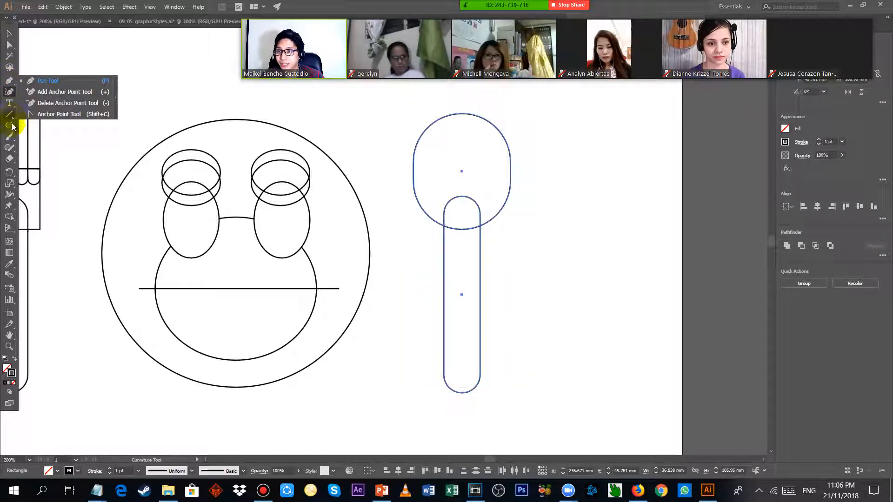
click(12, 145)
click(13, 149)
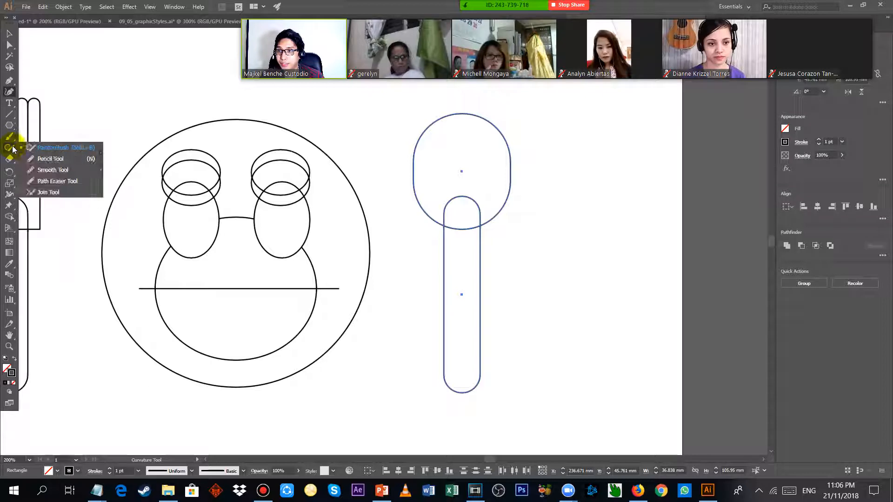
click(12, 149)
click(12, 150)
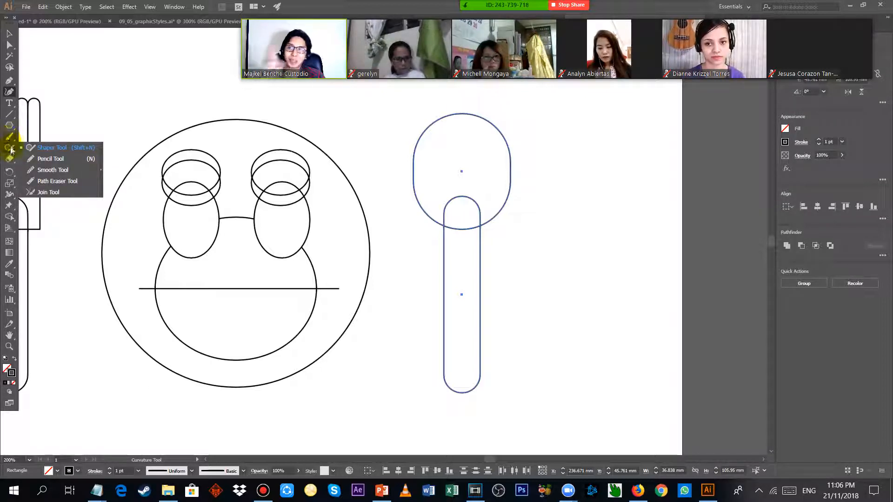
click(65, 148)
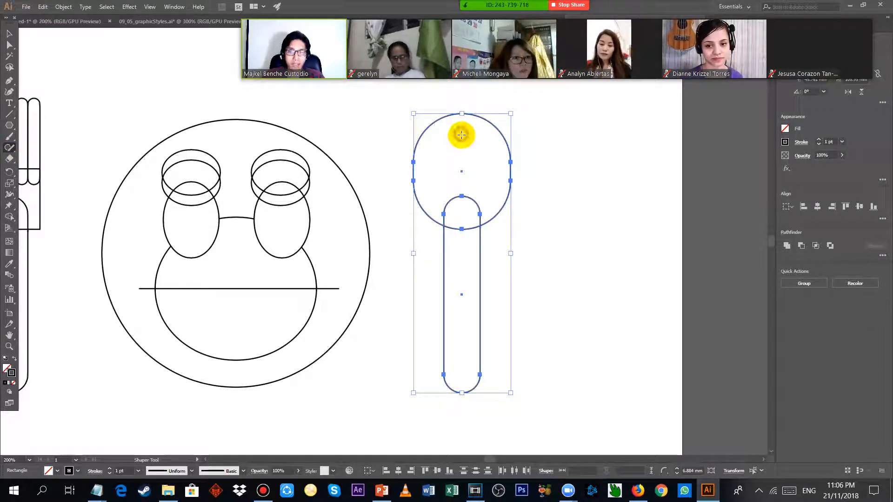
drag(464, 180, 463, 256)
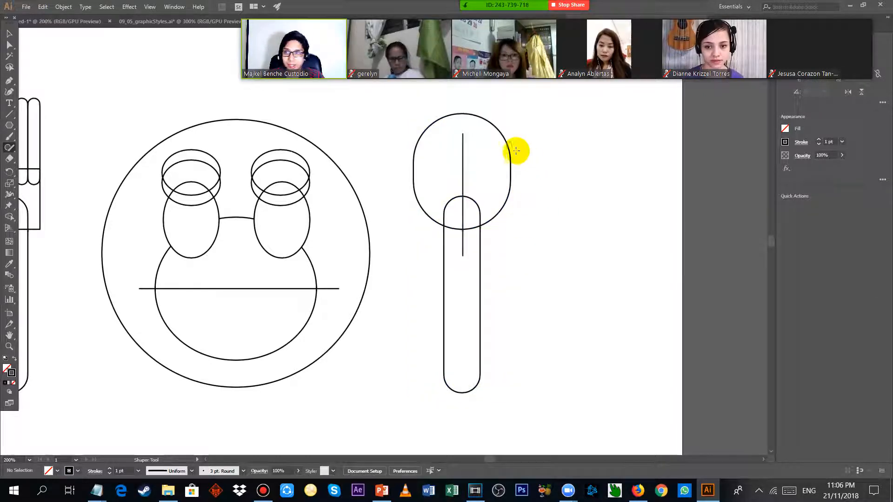
Undo the vertical line and try a Shaper tool stroke inside the spoon's bowl.
click(8, 149)
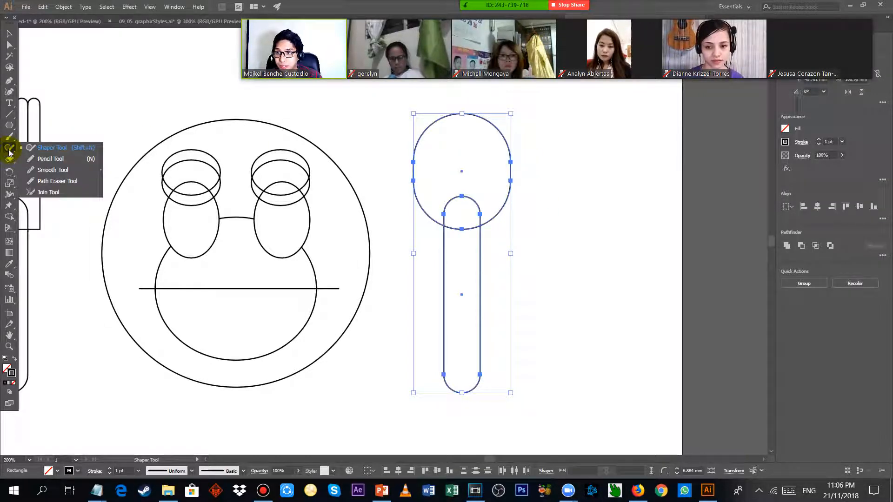
click(486, 163)
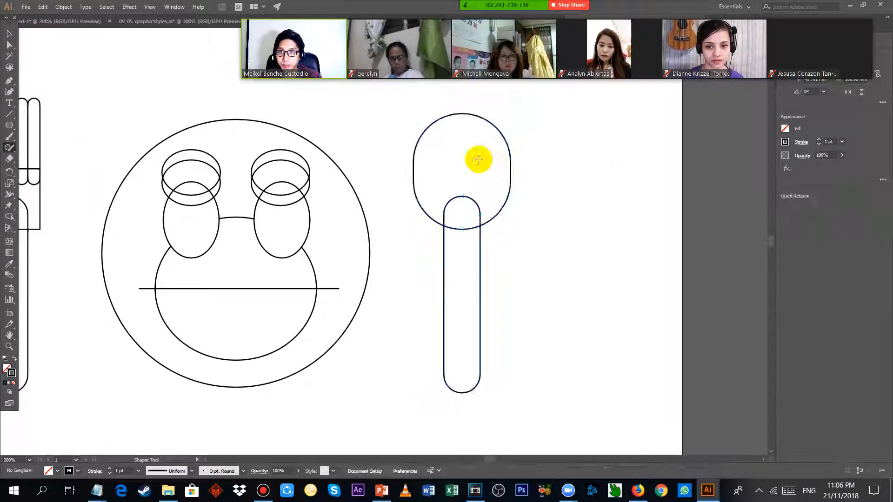
drag(470, 138, 490, 177)
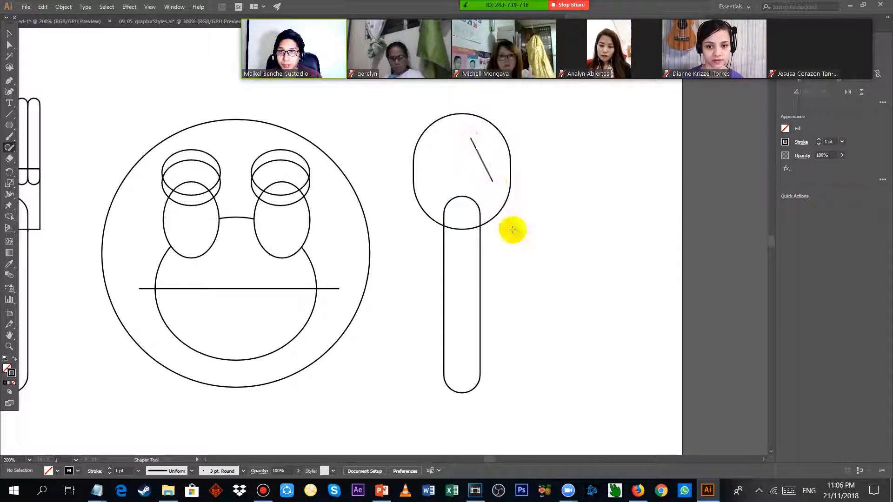
click(9, 148)
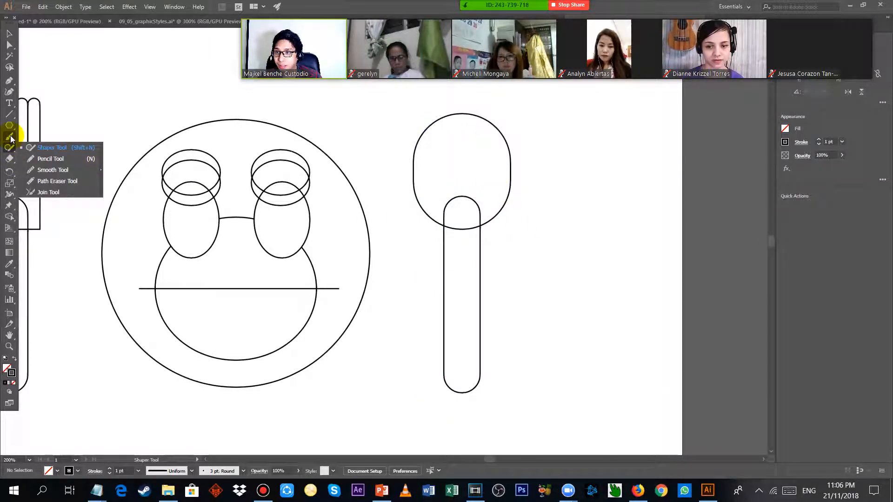
click(10, 137)
click(9, 149)
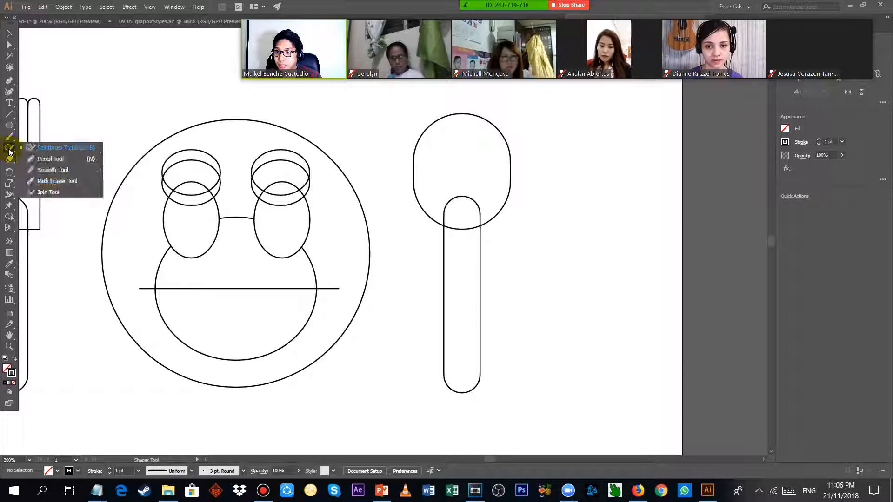
click(35, 161)
click(14, 146)
click(35, 150)
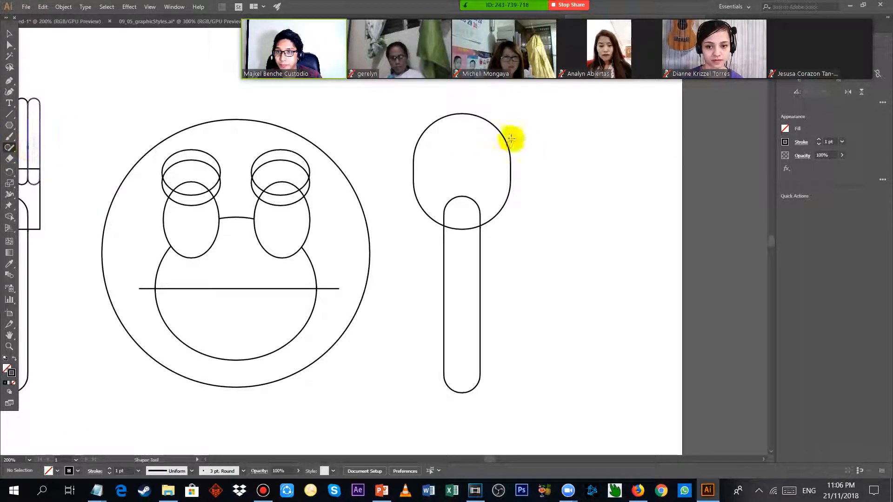
Reselect the spoon's bowl and handle and try to connect them with a Join tool stroke across their overlap.
click(10, 35)
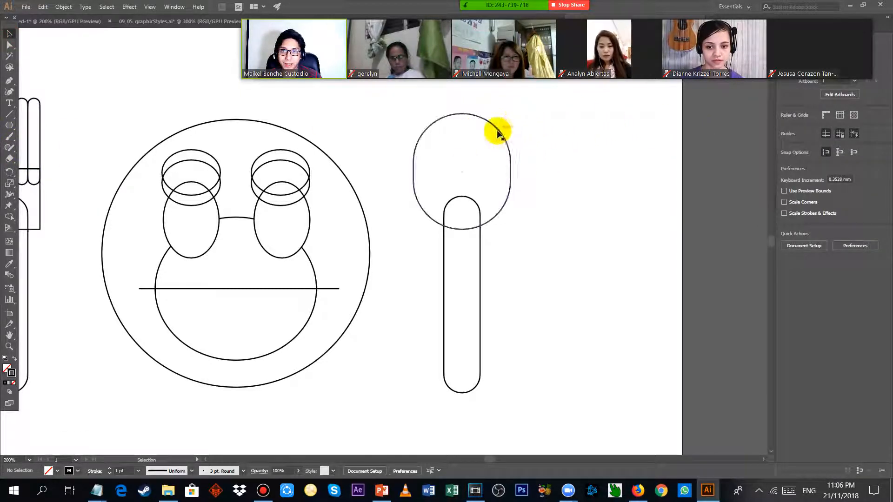
click(498, 133)
shift+click(480, 251)
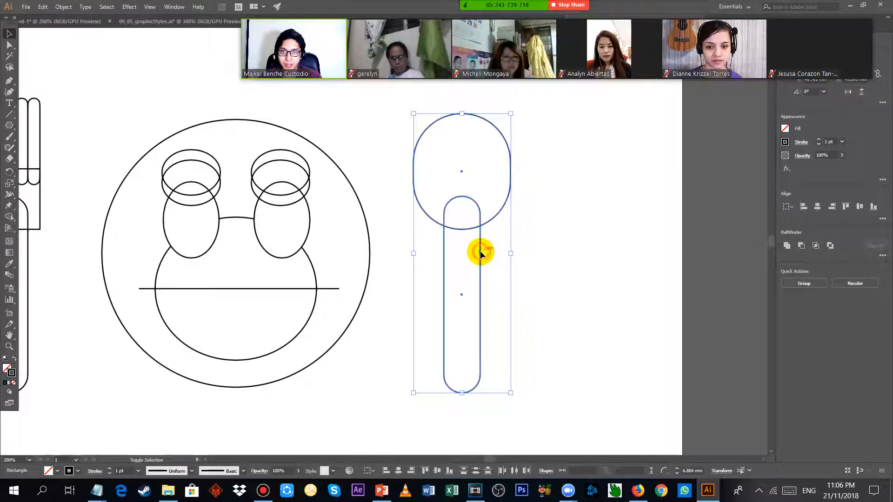
click(8, 150)
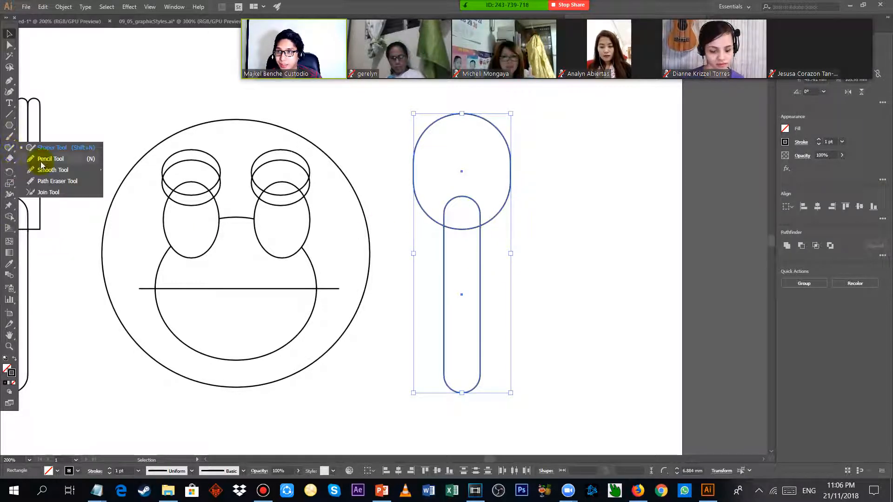
click(68, 192)
drag(449, 160, 456, 235)
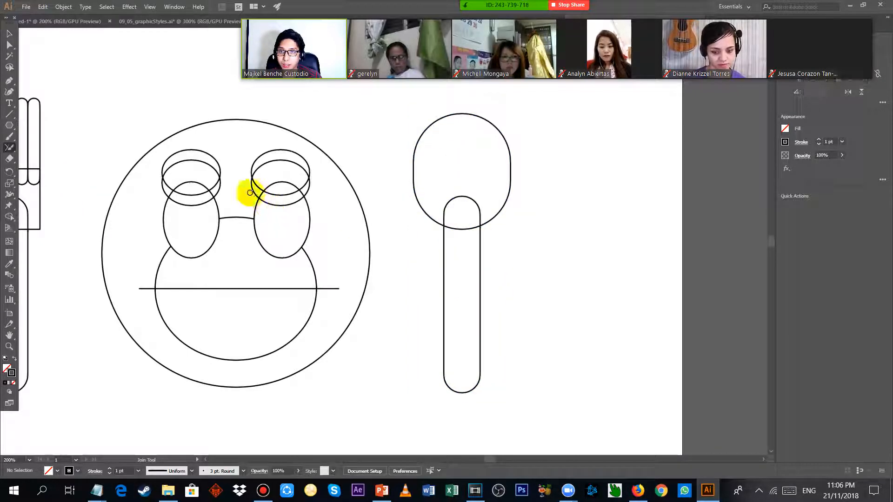
Try a Shaper tool stroke from the spoon's bowl into its handle without selecting the shapes first.
click(12, 150)
click(52, 148)
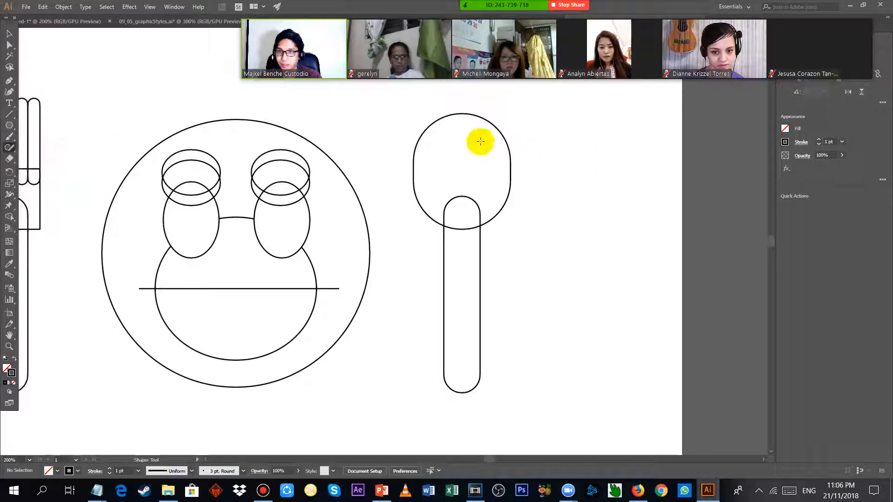
drag(448, 155, 462, 255)
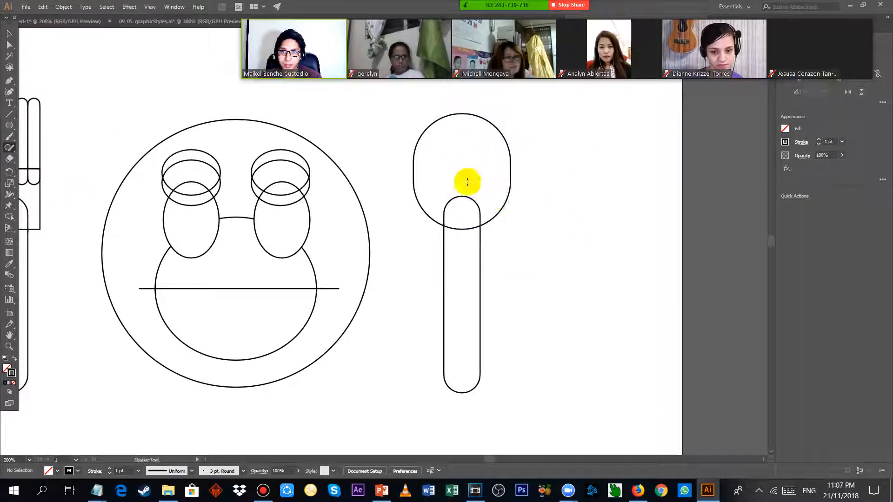
Reselect the spoon's bowl and handle and draw a slightly slanted Shaper tool line from the bowl into the handle.
click(506, 165)
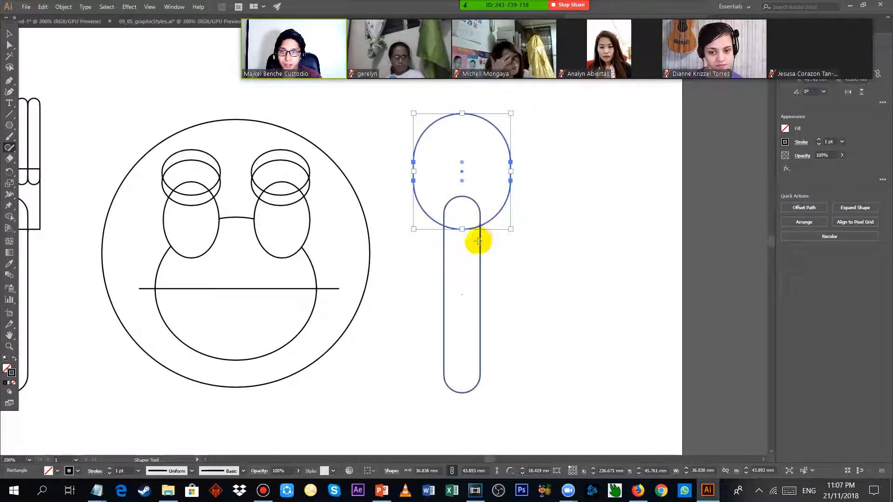
shift+click(480, 240)
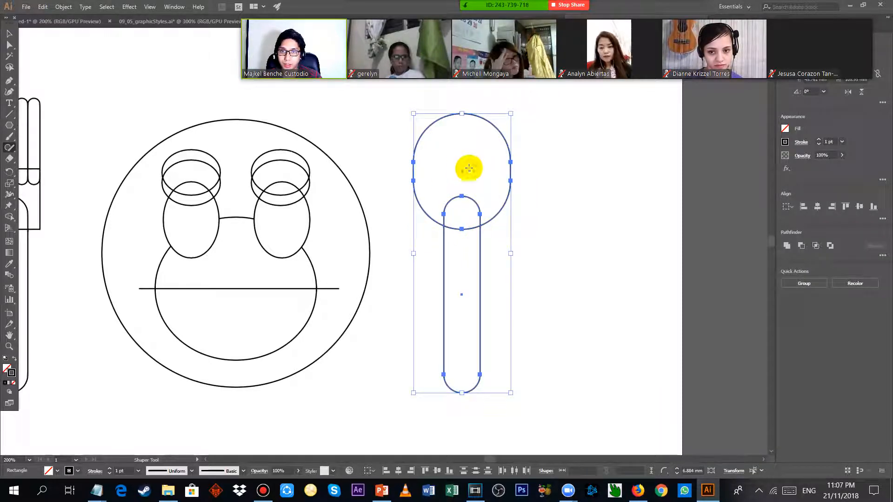
click(9, 150)
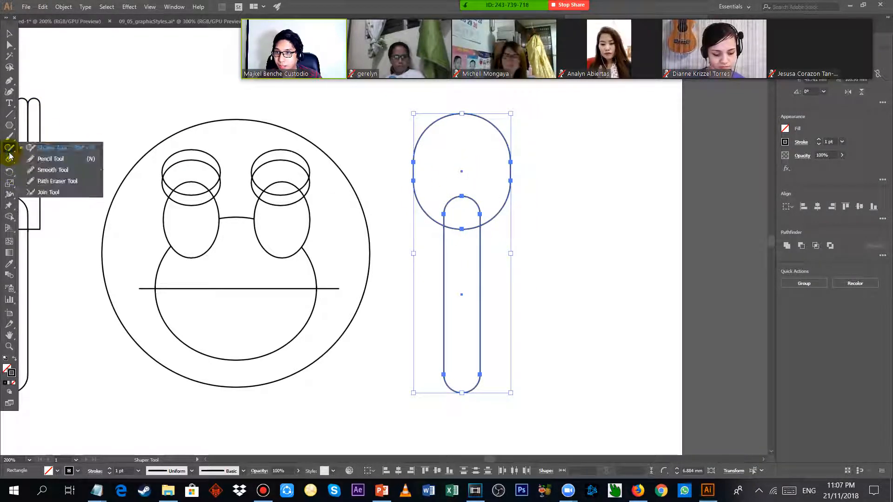
click(55, 148)
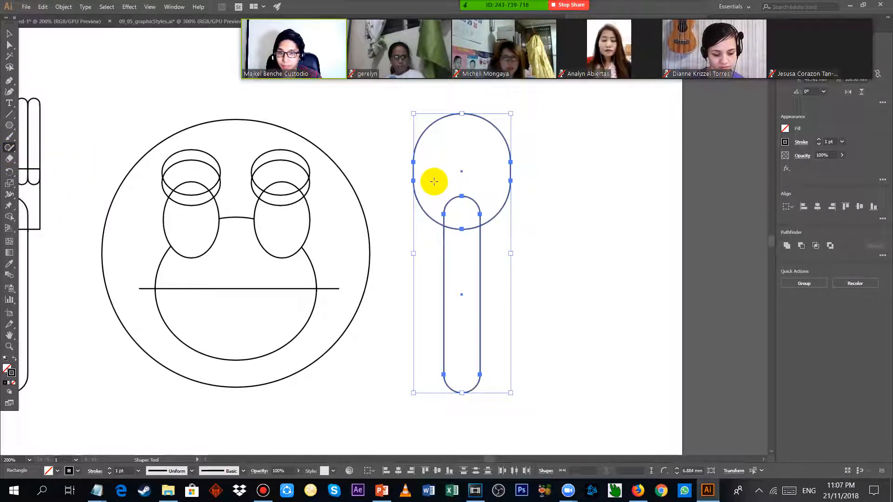
mouse_move(441, 178)
mouse_down()
mouse_move(454, 175)
mouse_move(462, 231)
mouse_move(524, 205)
mouse_up()
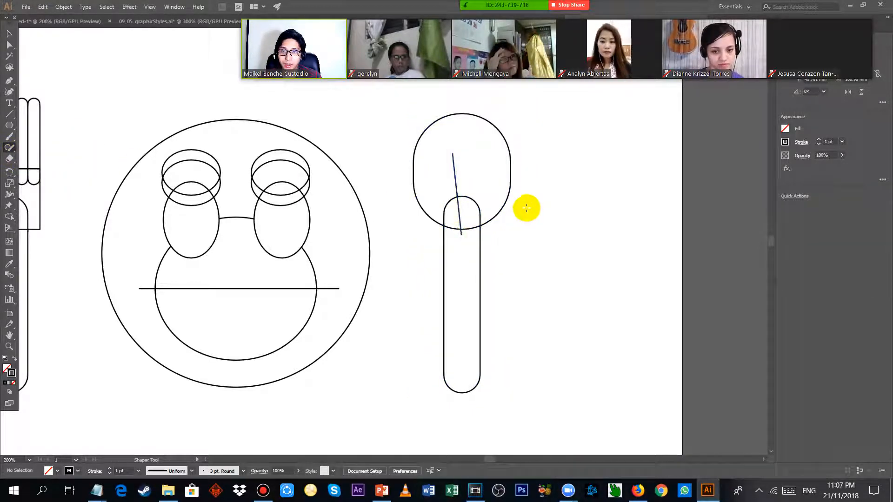
Switch to the Notepad notes, highlight the Shape Builder instruction "select the spoon first", and return to Illustrator.
key(alt+Tab)
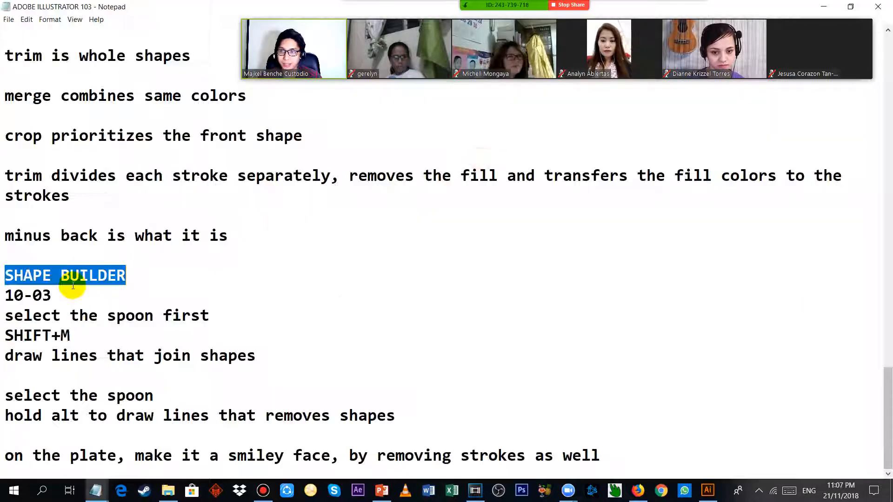
drag(4, 314, 216, 316)
key(alt+Tab)
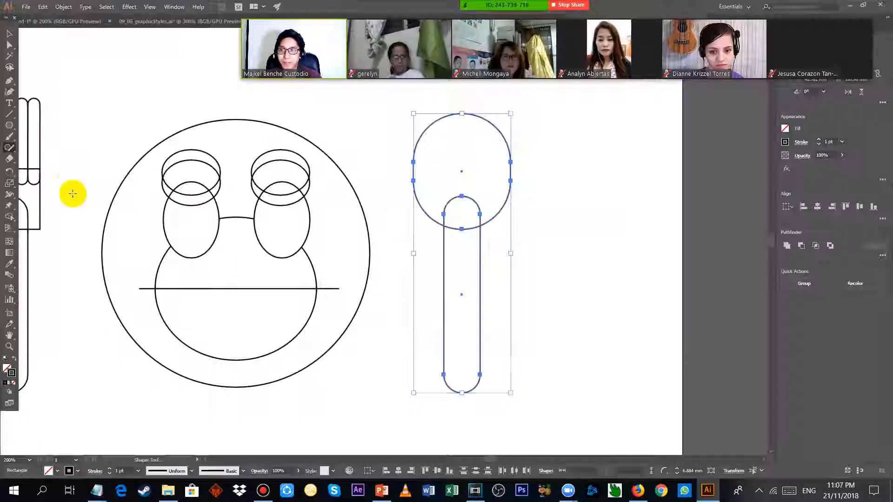
Deselect the spoon's shapes and switch from the Shaper tool to the Shape Builder tool.
click(10, 148)
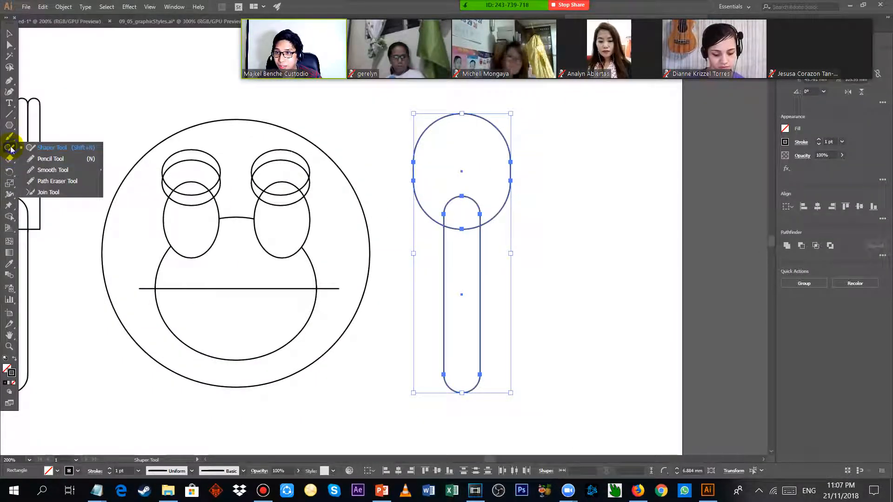
click(235, 186)
click(4, 227)
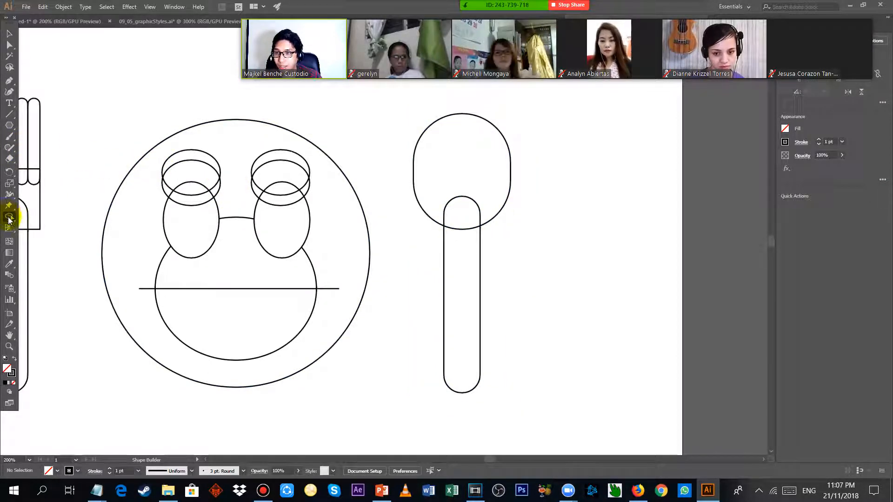
click(9, 219)
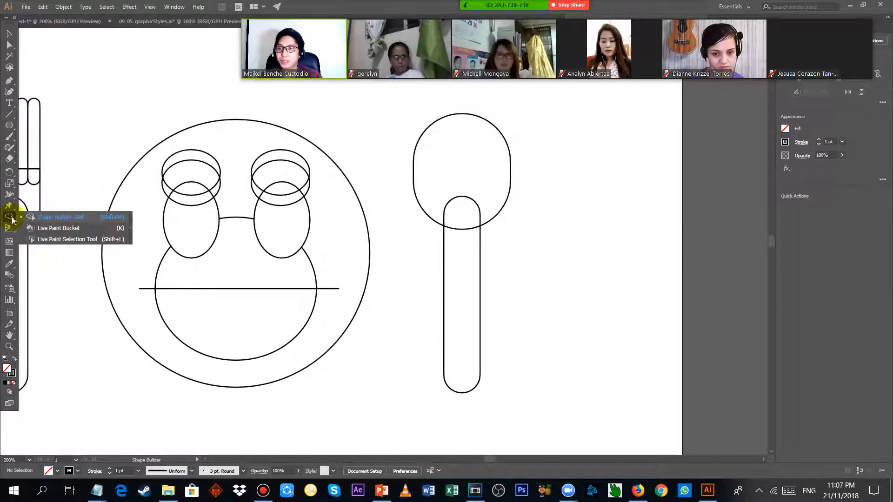
click(54, 217)
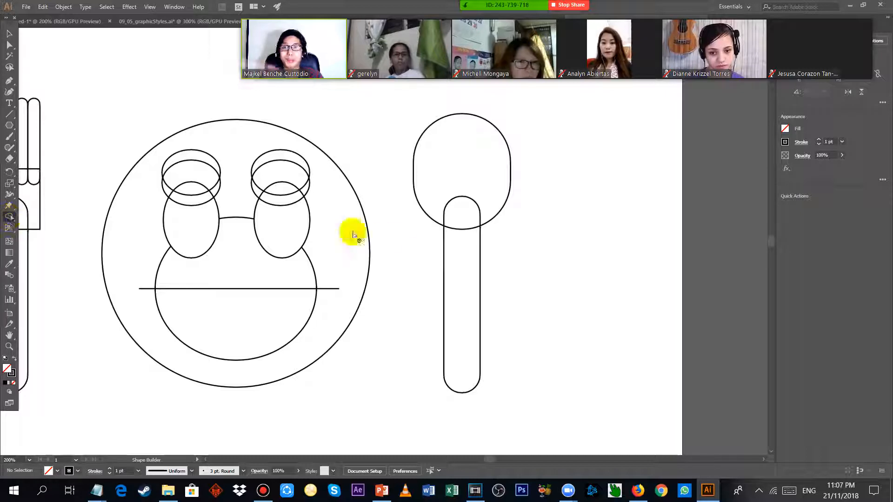
Demonstrate the Shaper tool by sketching a rough circle and a triangle beside the spoon, and undo both shapes.
right_click(9, 151)
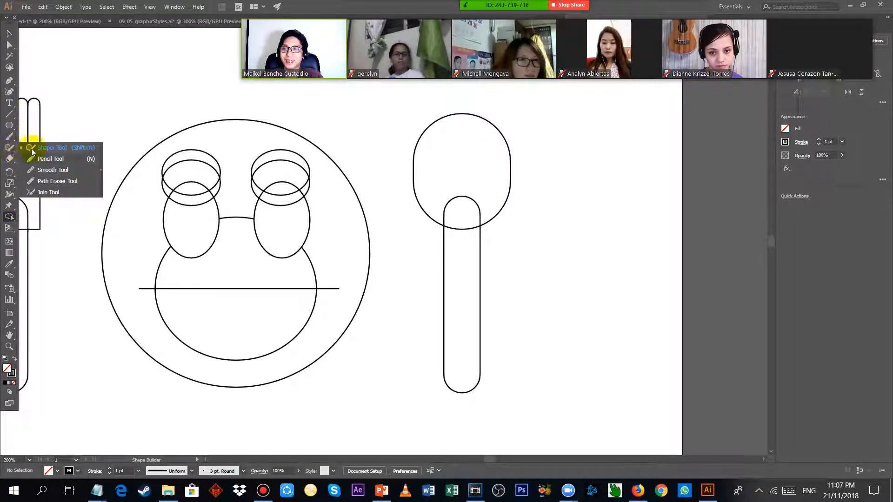
click(37, 148)
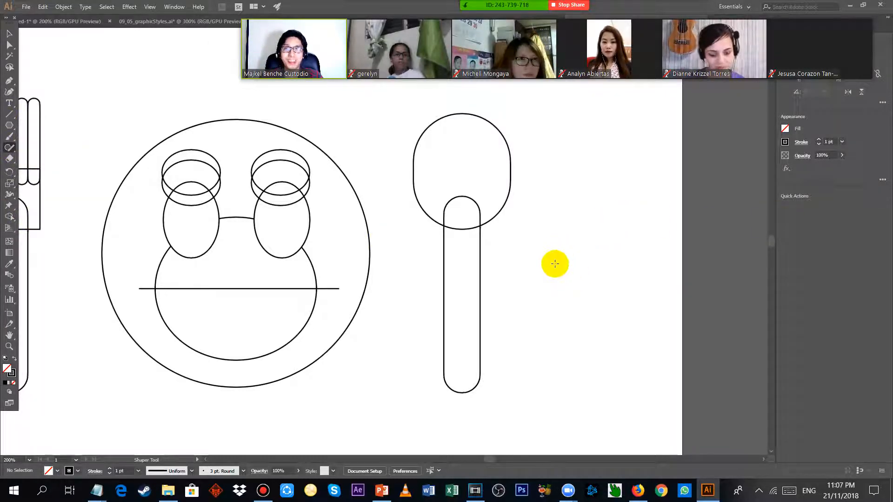
mouse_move(546, 279)
mouse_down()
mouse_move(532, 209)
mouse_move(578, 187)
mouse_move(651, 211)
mouse_move(648, 255)
mouse_move(592, 293)
mouse_move(544, 278)
mouse_up()
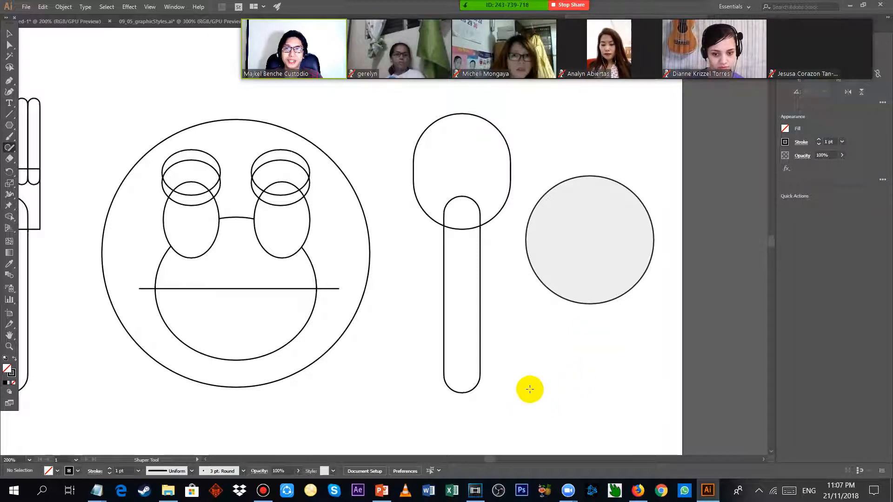
mouse_move(512, 406)
mouse_down()
mouse_move(542, 355)
mouse_move(565, 343)
mouse_move(604, 415)
mouse_move(510, 405)
mouse_up()
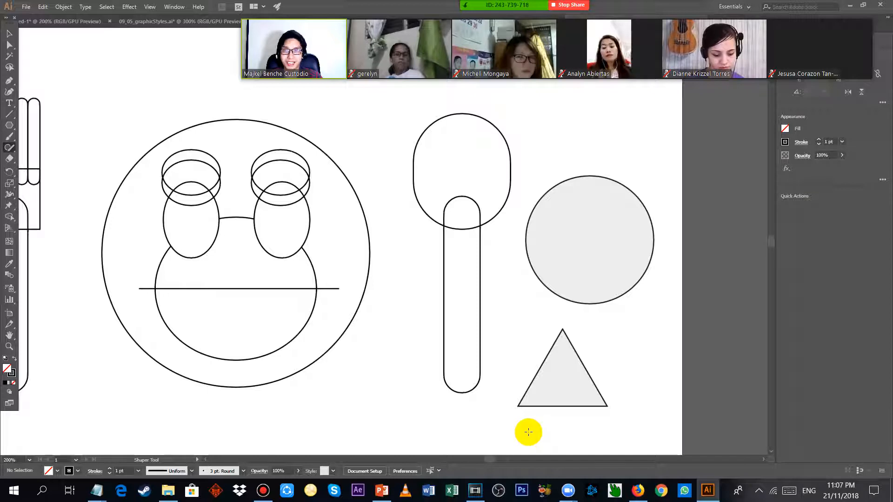
key(ctrl+z)
key(ctrl+z)
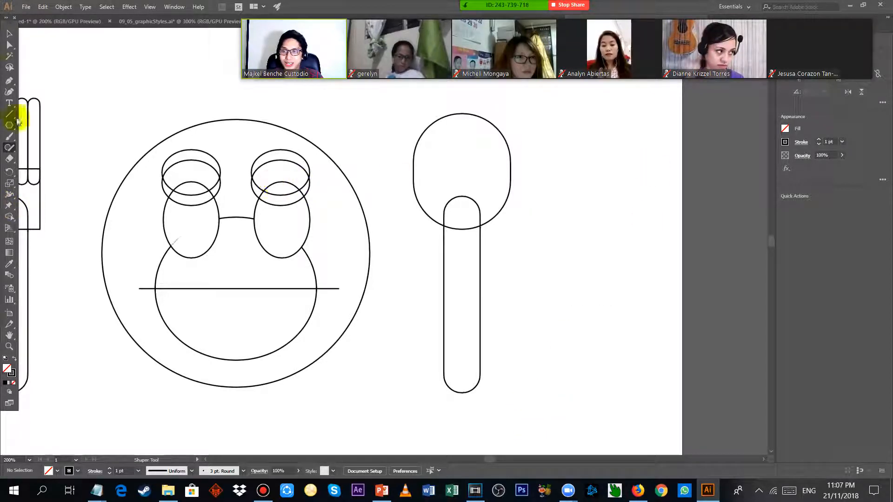
Select the spoon's bowl and handle and merge them across their overlap with the Shape Builder tool.
click(9, 34)
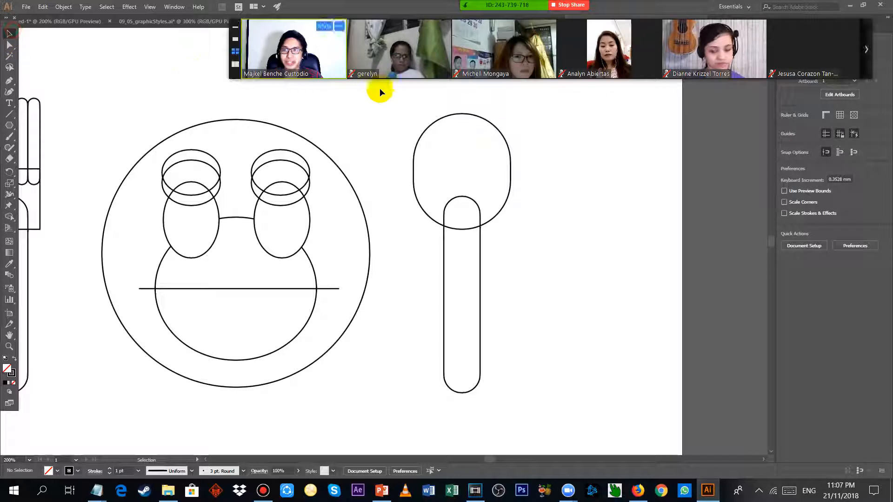
click(504, 133)
shift+click(479, 240)
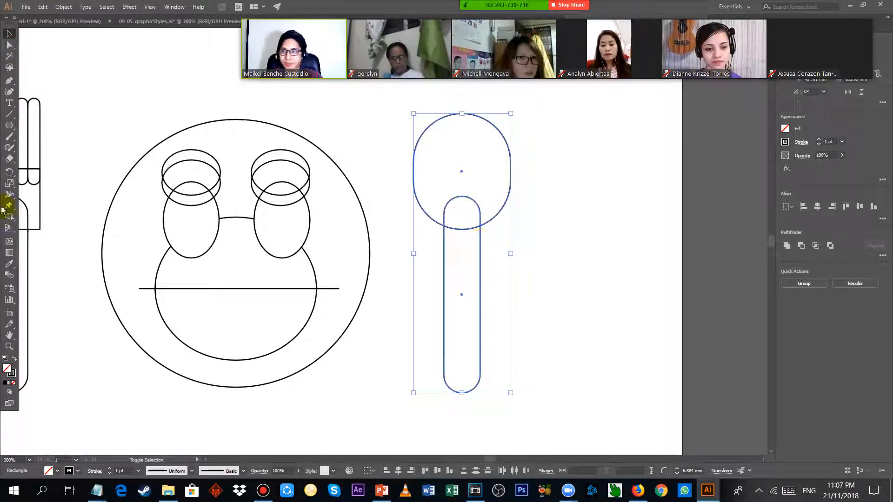
click(14, 220)
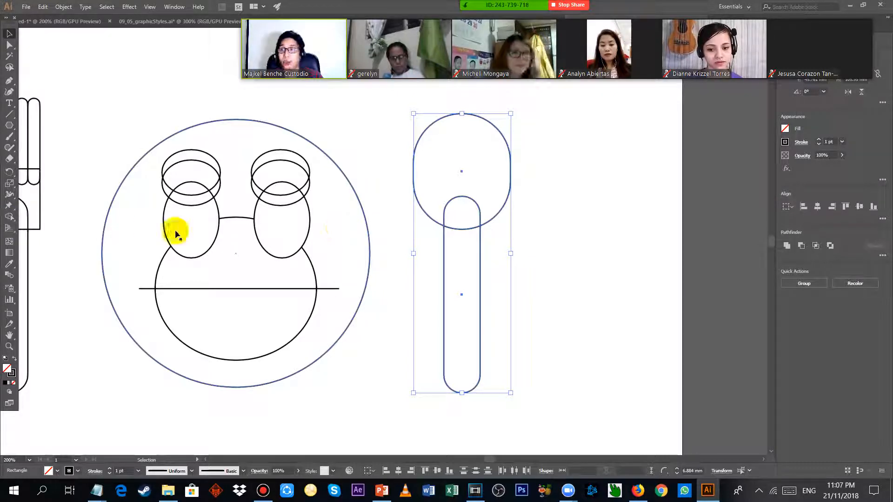
click(12, 217)
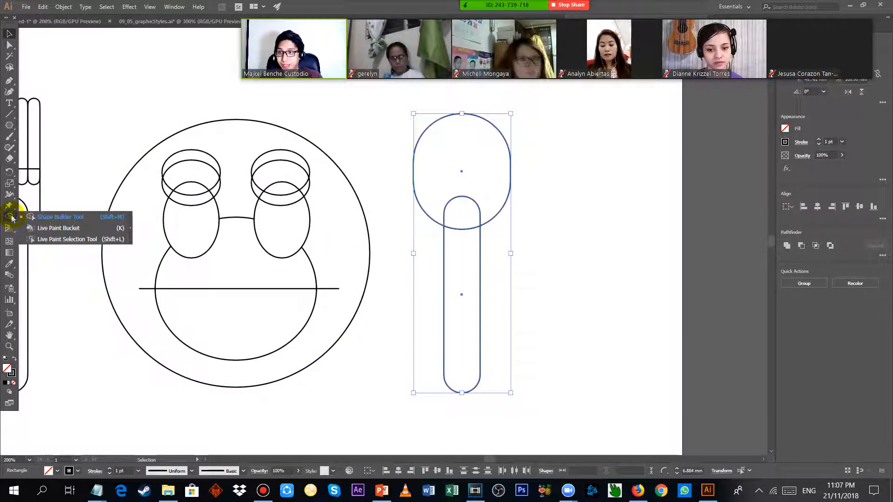
click(42, 218)
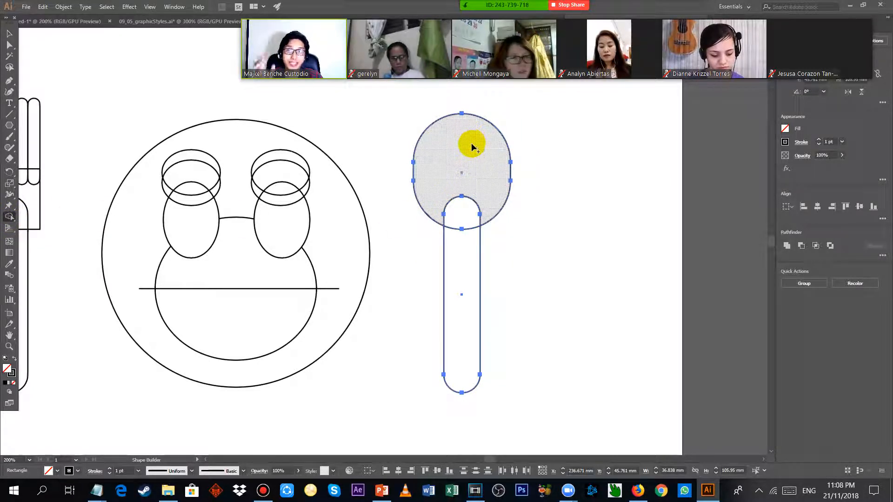
drag(470, 140, 471, 149)
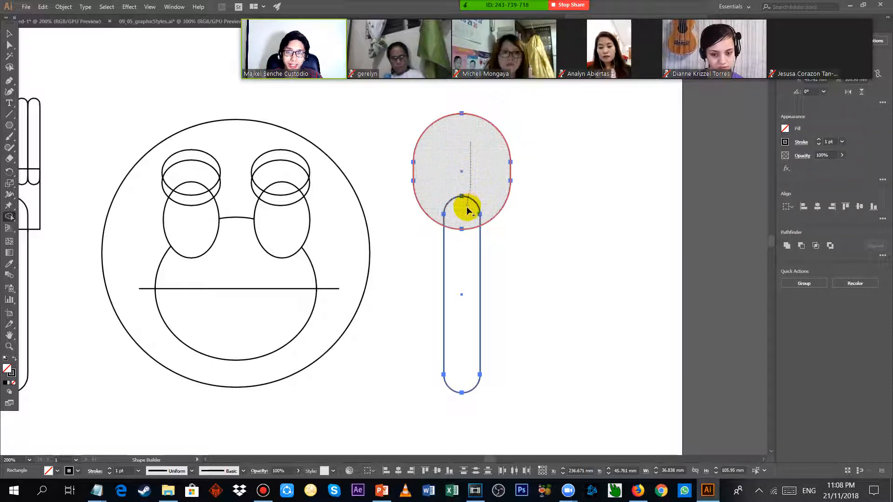
drag(468, 210, 467, 259)
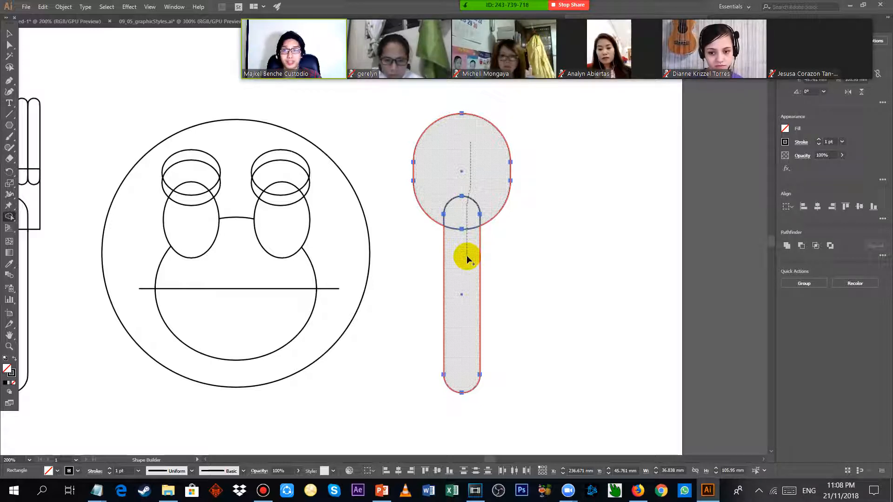
drag(467, 255, 467, 256)
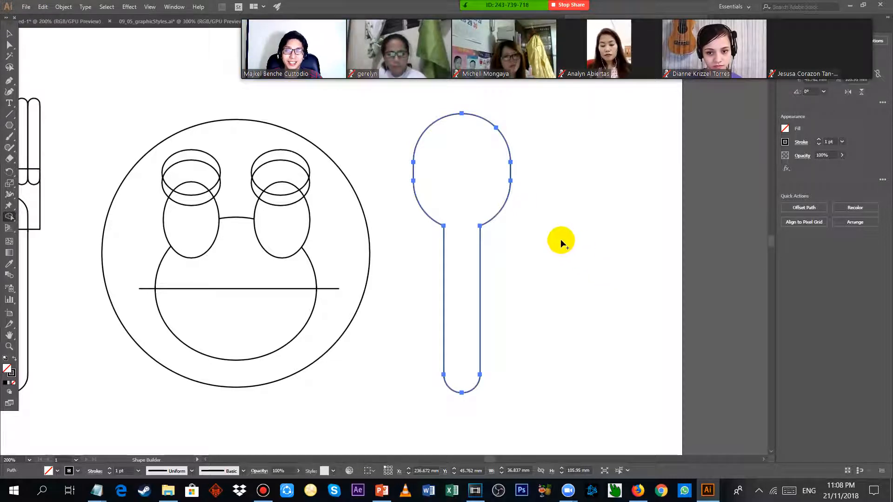
Select all of the fork's shapes and use Shape Builder to merge the two outer and middle tines with the base and handle.
drag(543, 238, 786, 242)
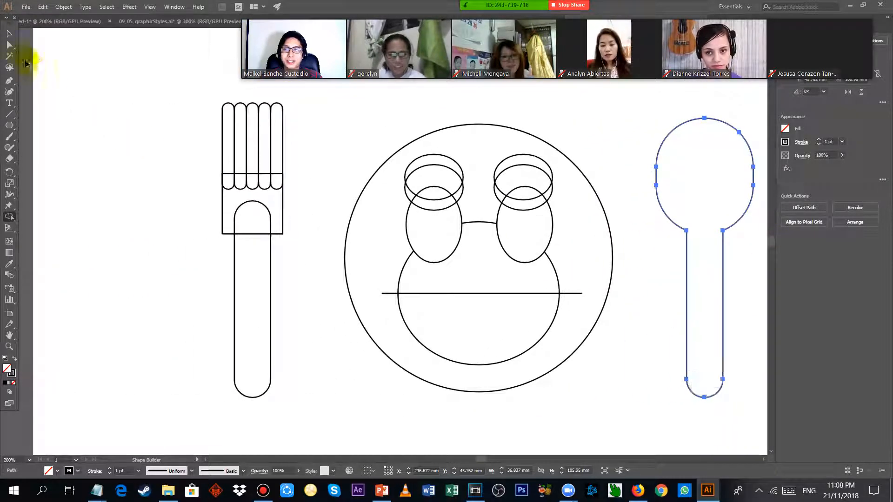
click(10, 34)
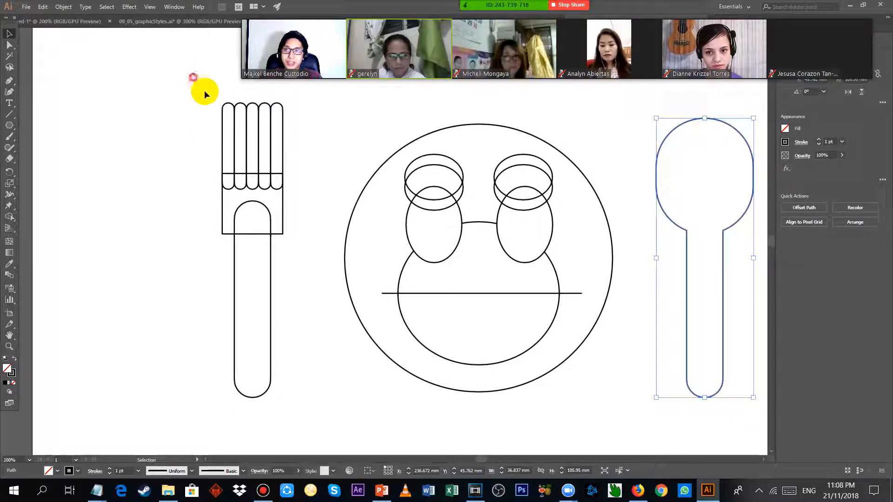
mouse_move(205, 90)
mouse_down()
mouse_move(313, 379)
mouse_move(313, 405)
mouse_up()
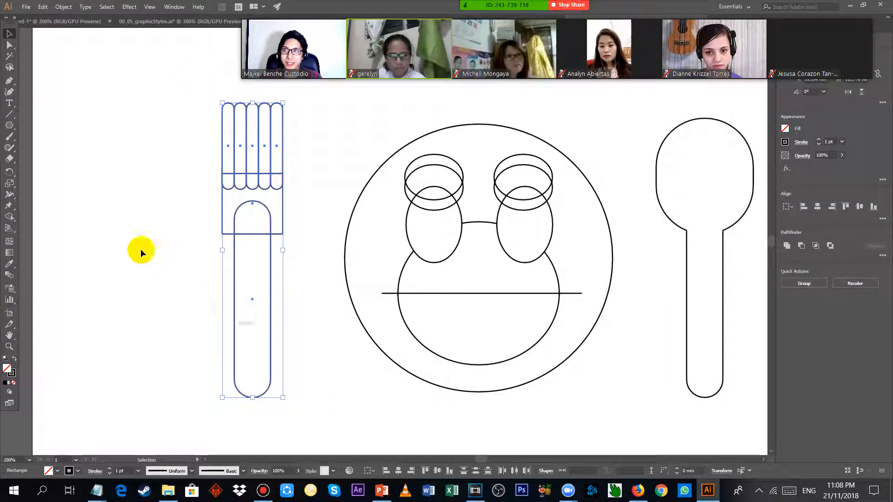
click(10, 220)
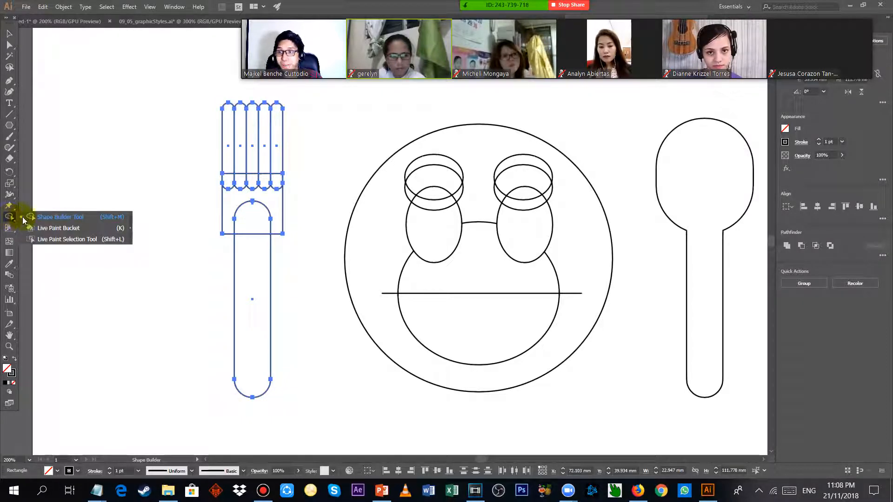
click(56, 216)
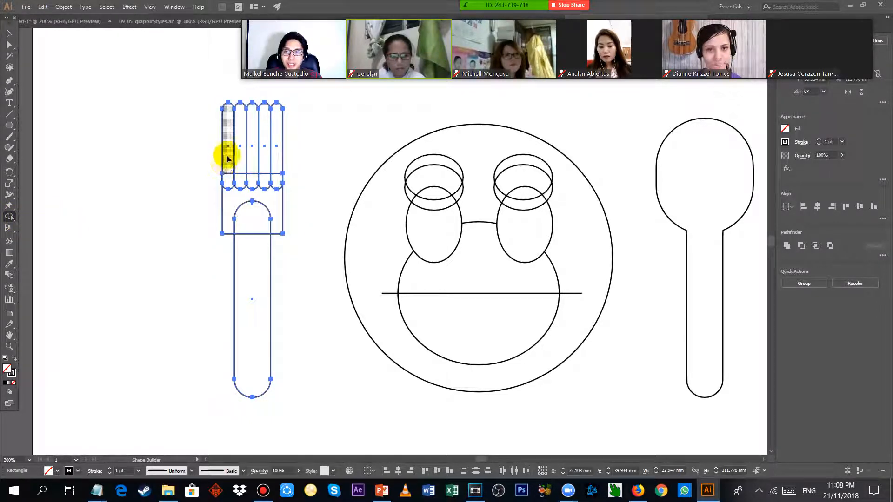
drag(227, 173, 248, 273)
drag(279, 165, 265, 218)
drag(252, 155, 252, 220)
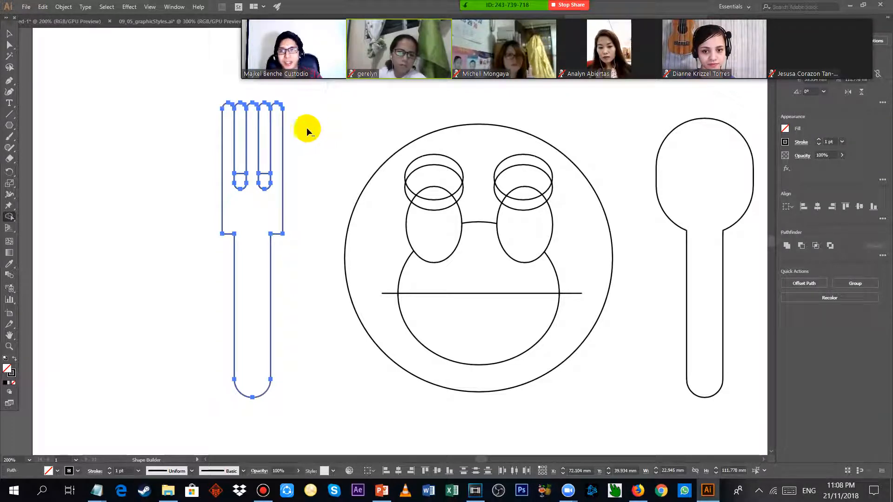
Remove the fork's second and fourth tines with Shape Builder, and deselect the finished fork.
alt+click(264, 148)
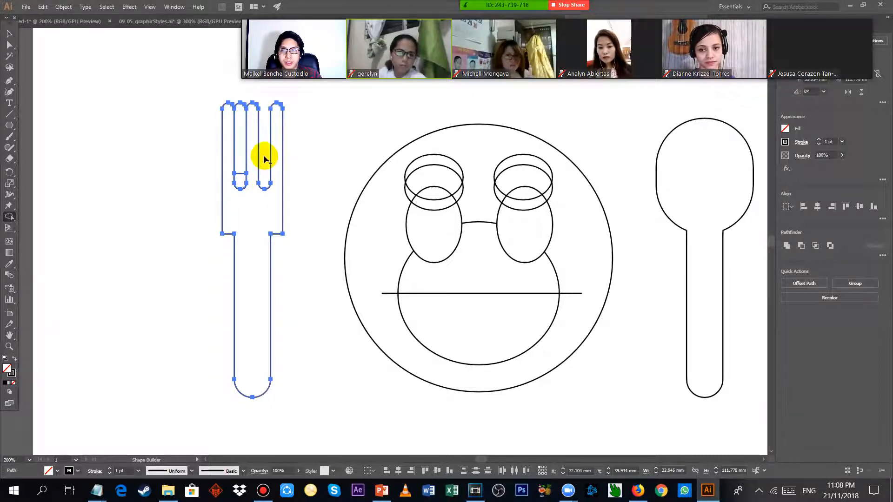
alt+click(240, 156)
click(9, 34)
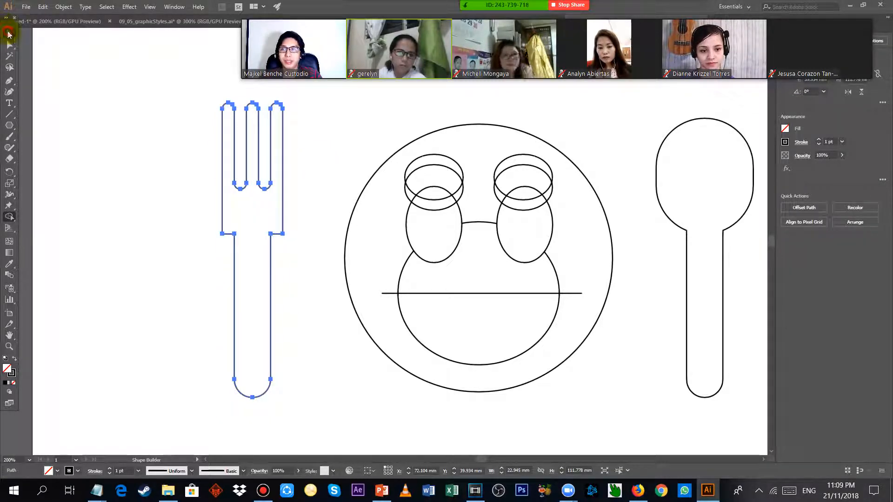
click(160, 122)
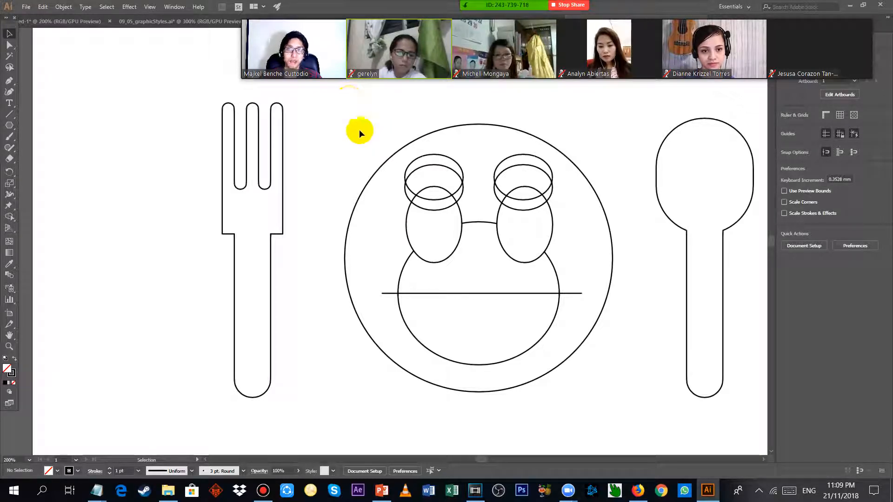
drag(323, 107, 649, 403)
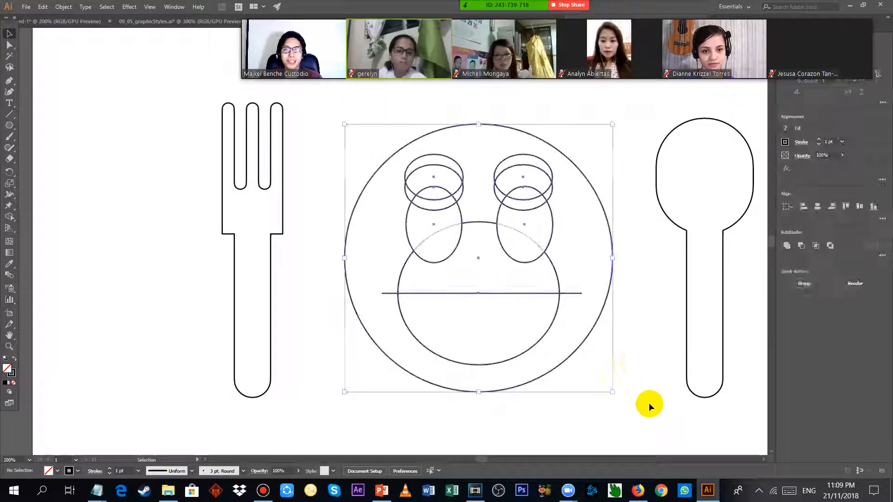
click(627, 119)
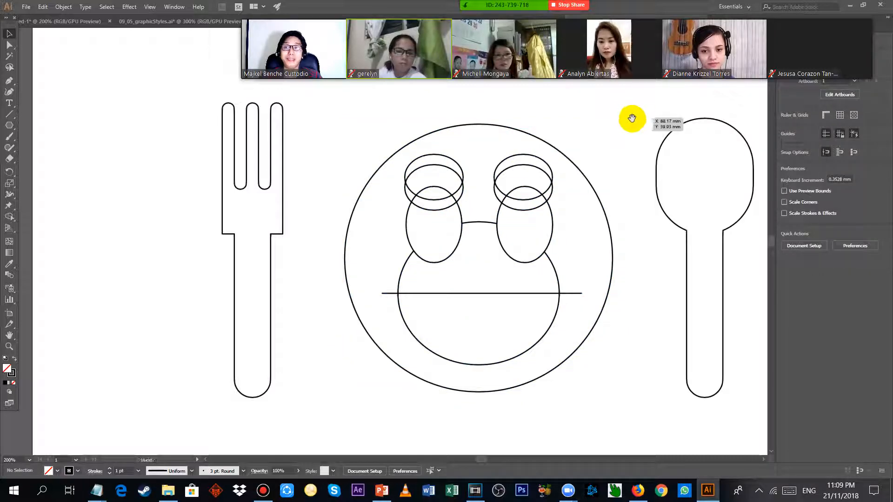
drag(632, 118, 573, 97)
mouse_move(264, 91)
mouse_down()
mouse_move(582, 384)
mouse_move(277, 116)
mouse_move(261, 90)
mouse_up()
click(596, 383)
click(264, 95)
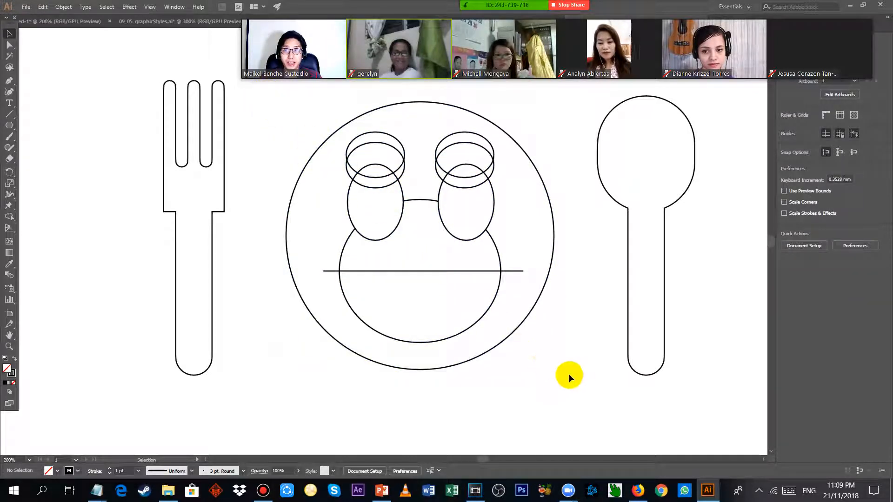
drag(569, 375, 602, 404)
click(563, 401)
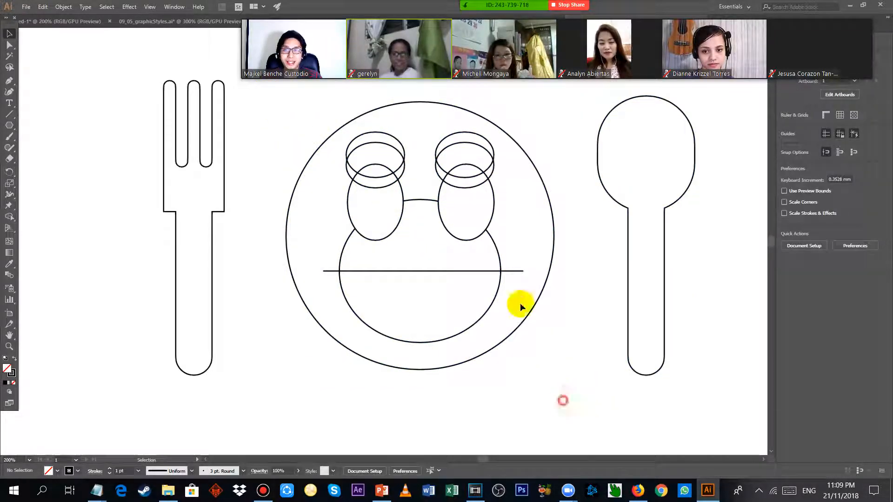
drag(520, 302, 269, 79)
click(247, 104)
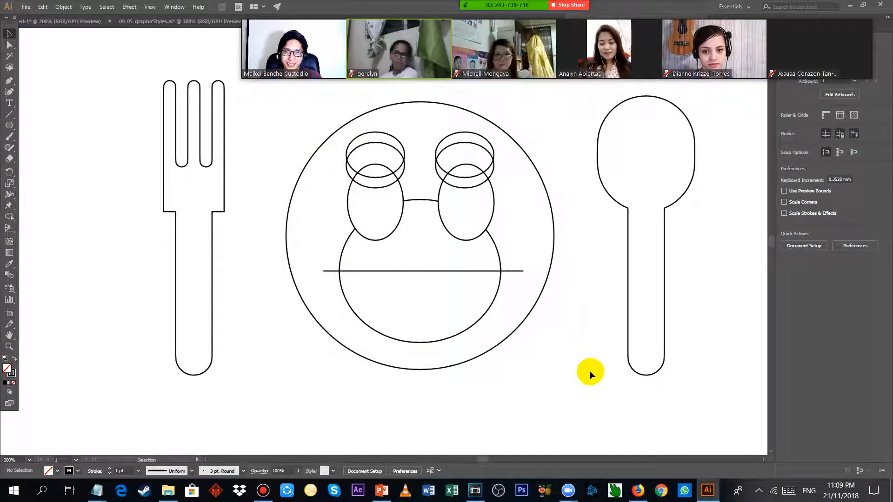
drag(590, 371, 591, 371)
click(520, 391)
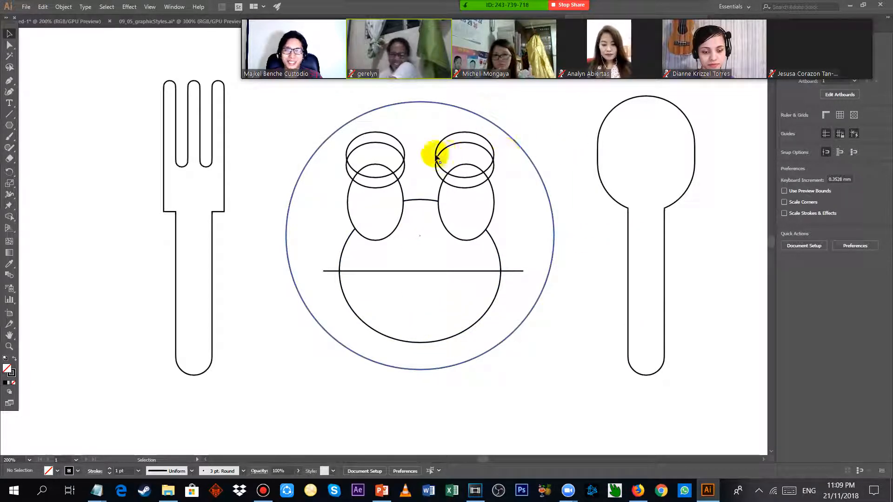
Check the latest messages in the Zoom group chat, and close the chat window.
click(693, 13)
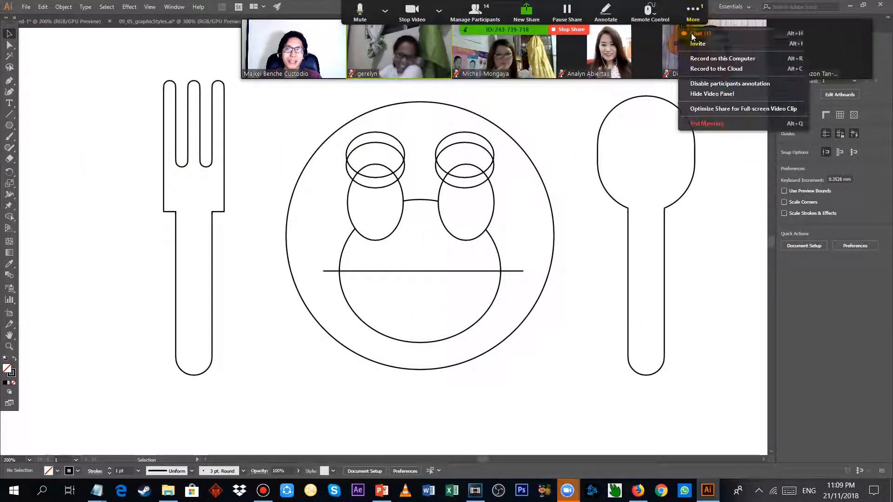
click(692, 34)
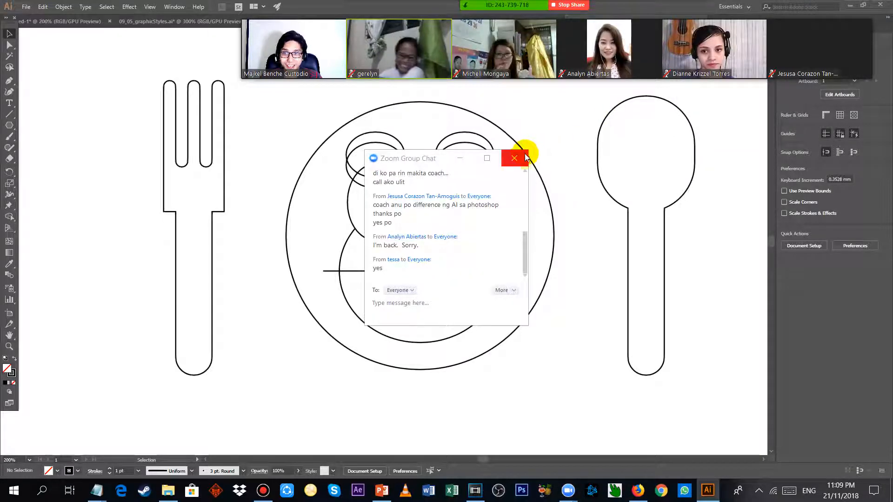
click(525, 155)
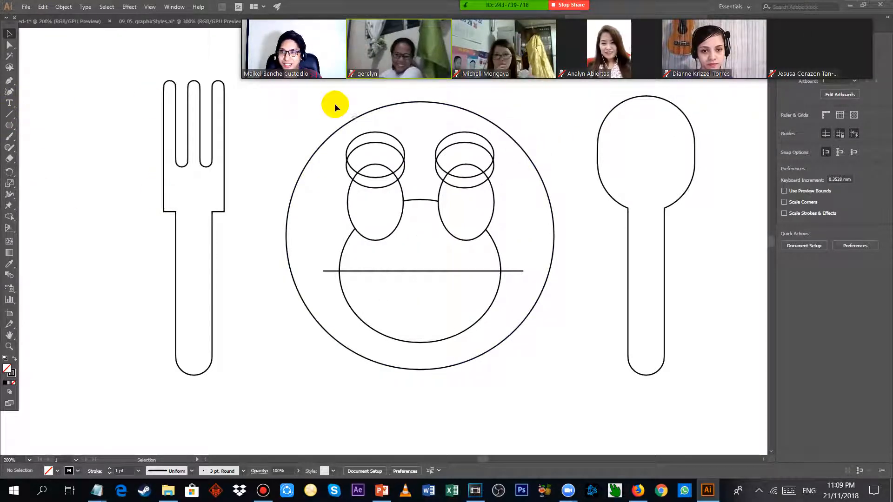
Select all the plate's shapes and use Shape Builder to remove the mouth circle's upper area and both overhanging ends of the horizontal line.
drag(267, 94, 580, 370)
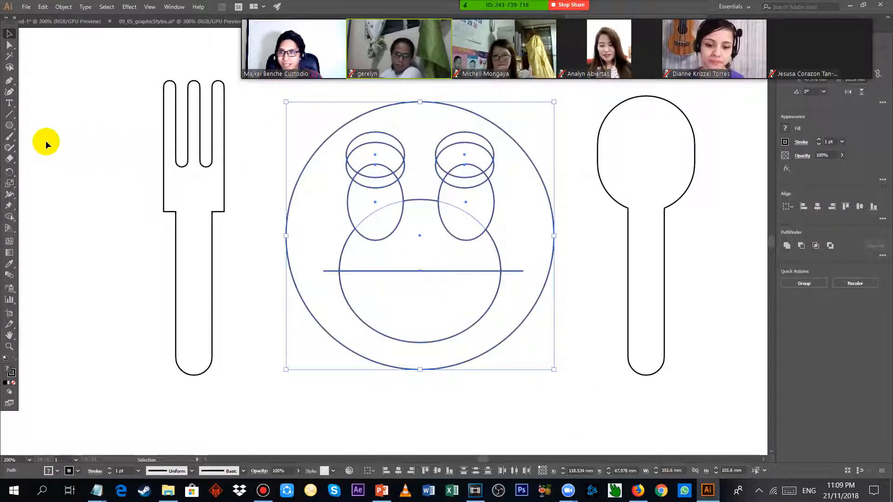
click(9, 217)
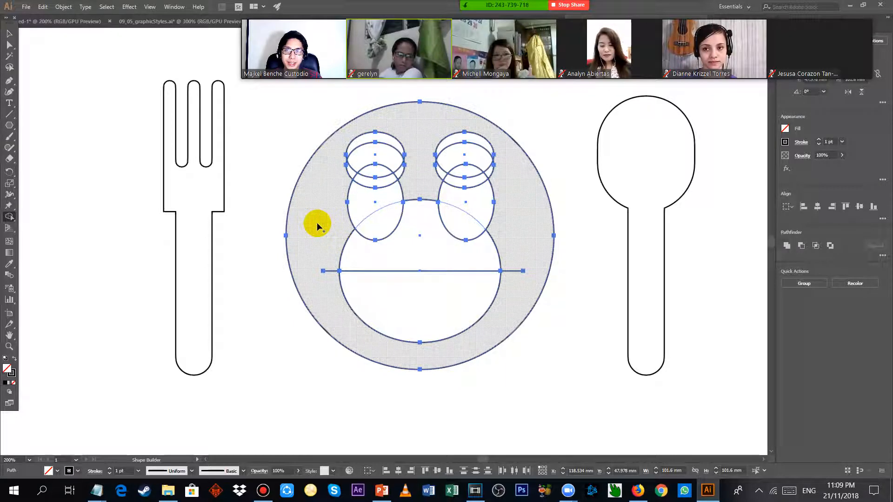
mouse_move(334, 229)
mouse_down()
mouse_move(361, 255)
mouse_move(399, 260)
mouse_move(372, 254)
mouse_up()
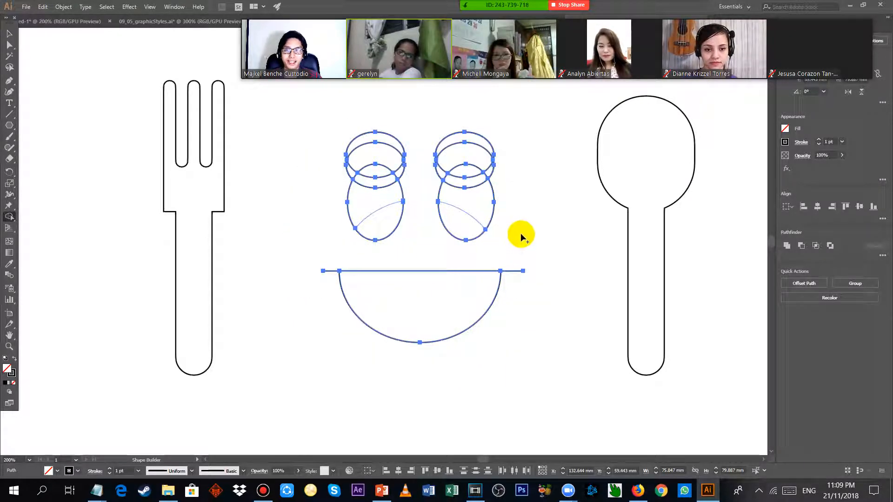
key(ctrl+z)
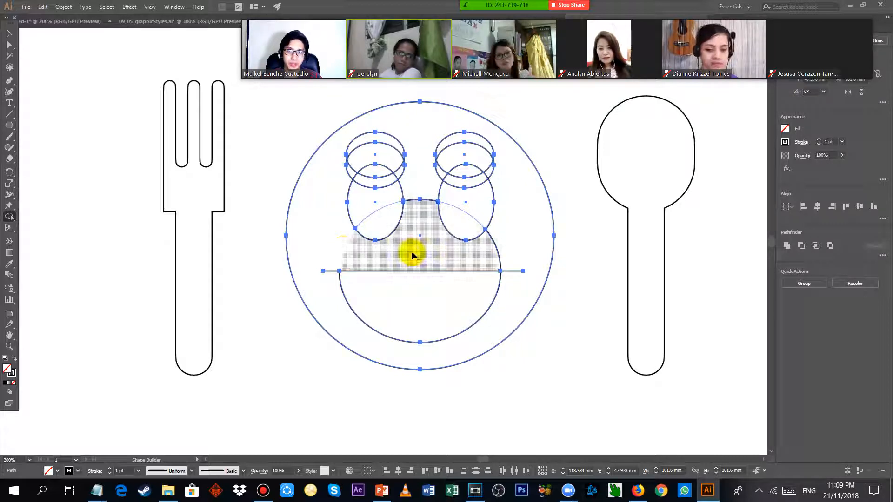
alt+click(497, 252)
alt+click(512, 272)
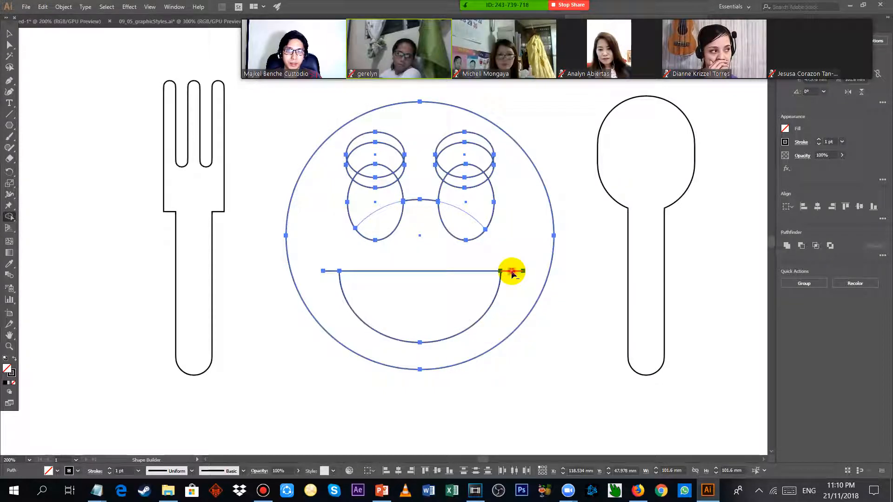
alt+click(326, 269)
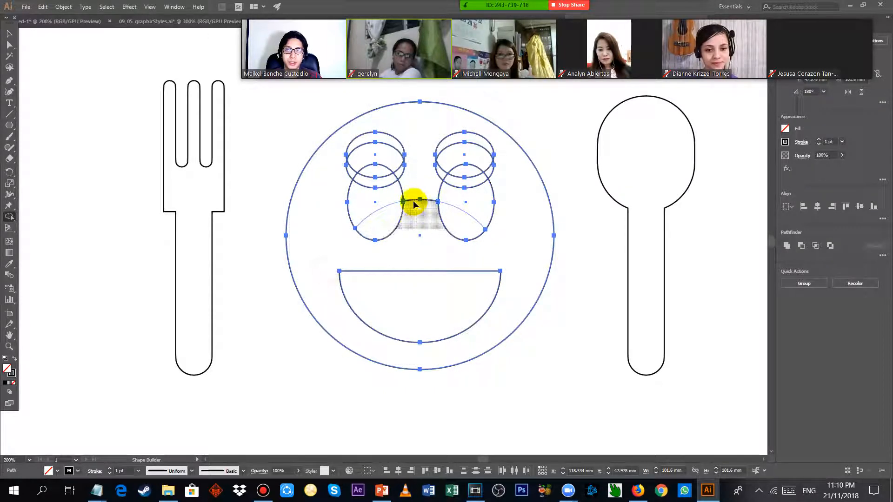
Remove the leftover arc between the eyes and the arc segments crossing inside both eye ovals with Shape Builder.
alt+click(413, 200)
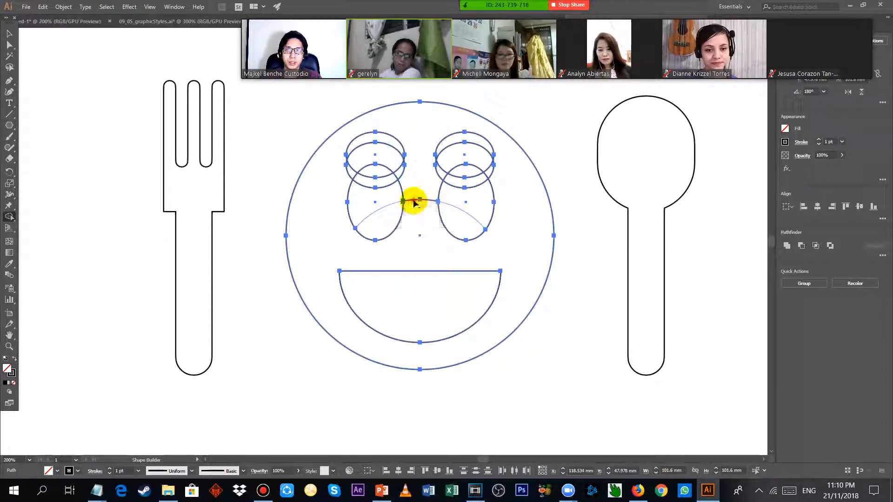
alt+click(465, 215)
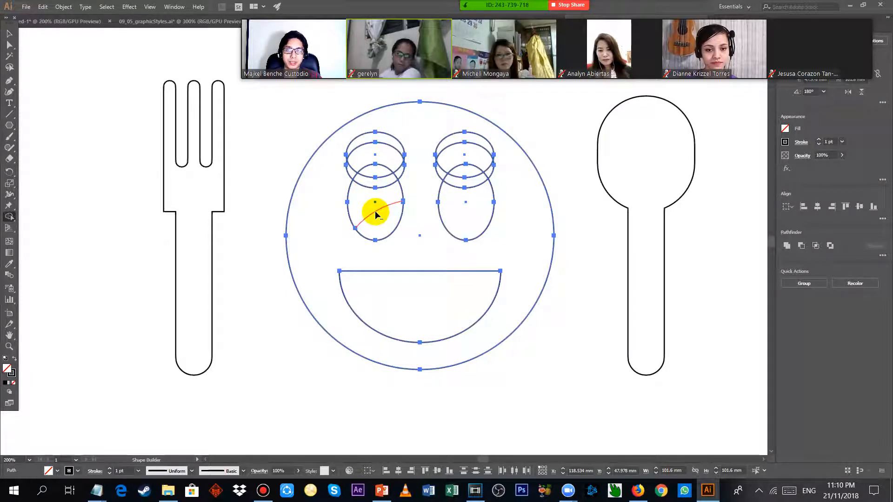
alt+click(376, 215)
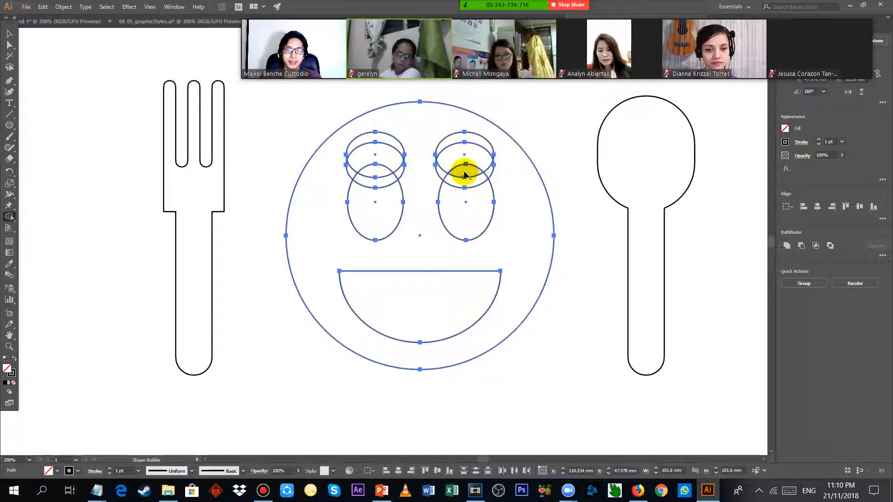
Merge each eye oval into one shape, remove the ellipse areas below the eyebrows to leave crescents, and deselect the face.
alt+click(465, 173)
drag(465, 202, 465, 202)
drag(375, 201, 371, 176)
mouse_move(326, 196)
mouse_down()
mouse_move(343, 175)
mouse_move(392, 159)
mouse_move(414, 180)
mouse_move(458, 158)
mouse_move(484, 159)
mouse_move(556, 224)
mouse_up()
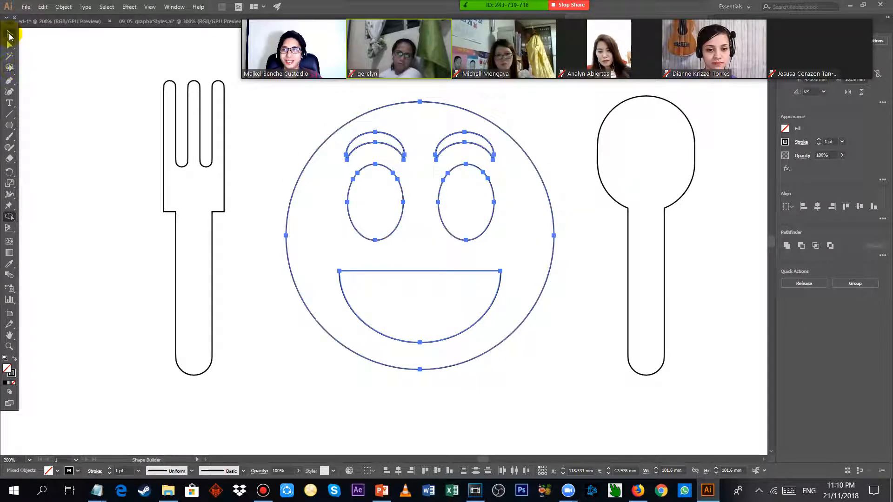
click(10, 36)
click(88, 102)
scroll(340, 179, down, 1)
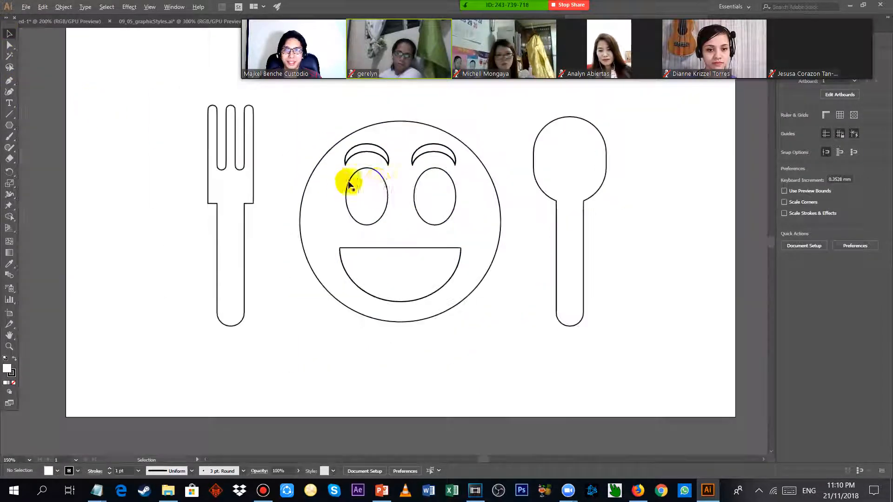
drag(636, 194, 637, 232)
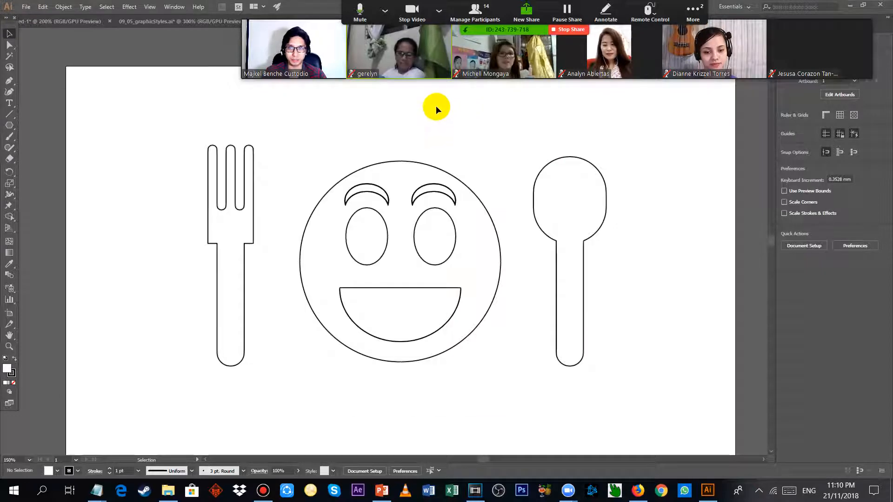
Switch to the ADOBE ILLUSTRATOR 103 notes, highlight the Shape Builder instructions for review, and return to Illustrator.
key(alt+Tab)
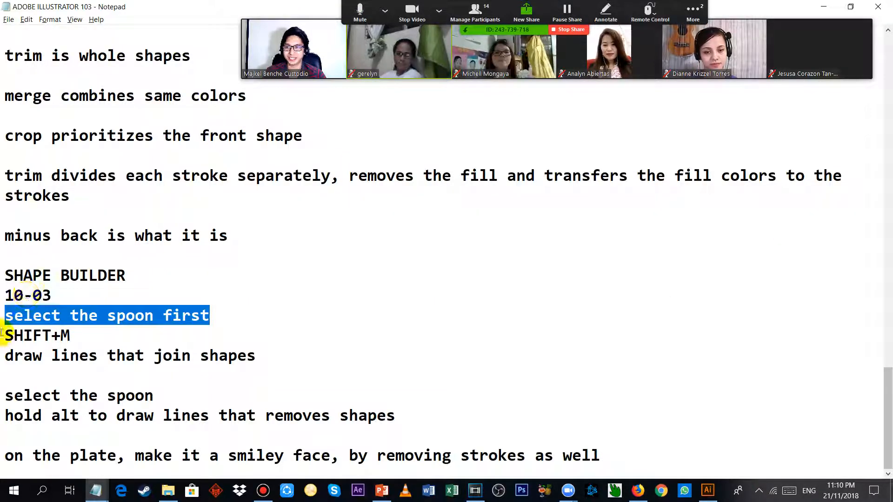
mouse_move(4, 321)
mouse_down()
mouse_move(167, 408)
mouse_move(567, 475)
mouse_up()
key(alt+Tab)
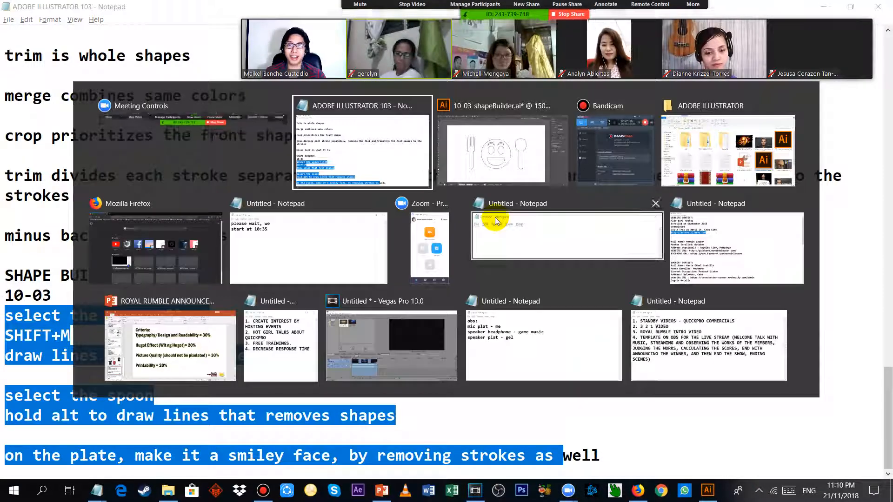
key(alt+Tab)
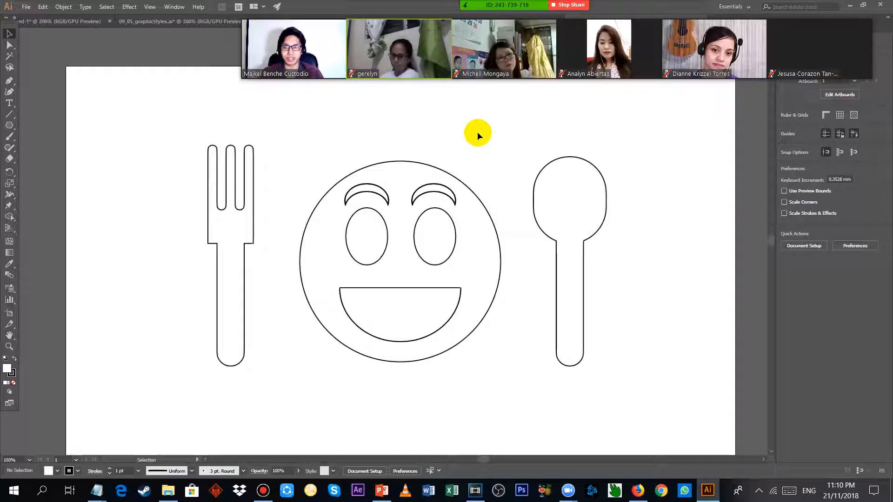
Select the fork, smiley face and spoon together and delete them to empty the artboard.
scroll(485, 124, down, 2)
scroll(487, 124, up, 2)
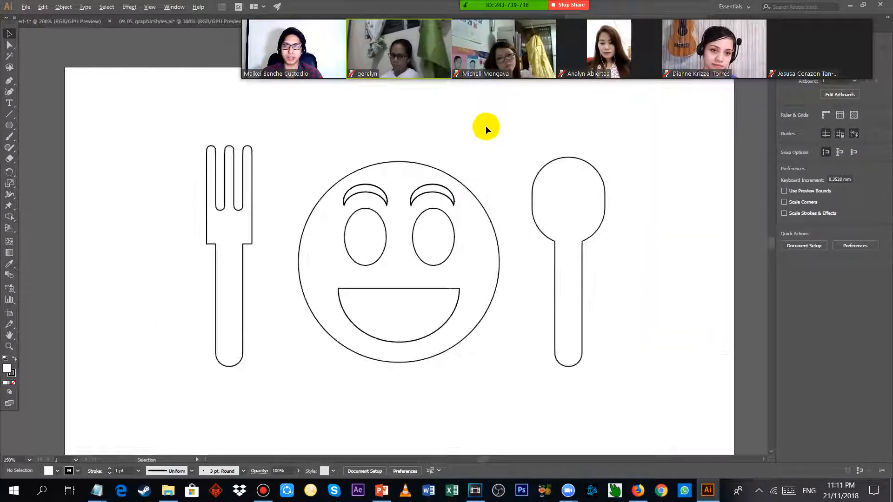
click(9, 35)
drag(89, 108, 729, 461)
key(Delete)
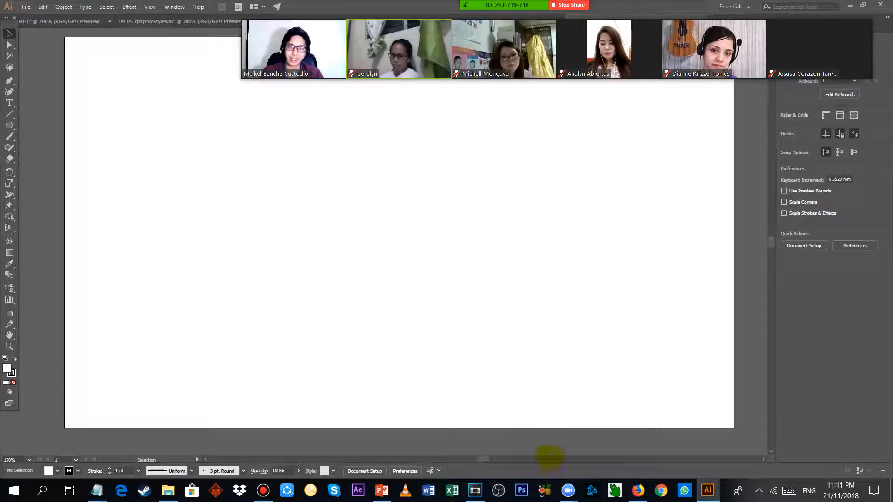
Switch to Firefox, search Google Images for "cartoon cool", and open the preview of the red-haired girl in the fur hat.
click(638, 491)
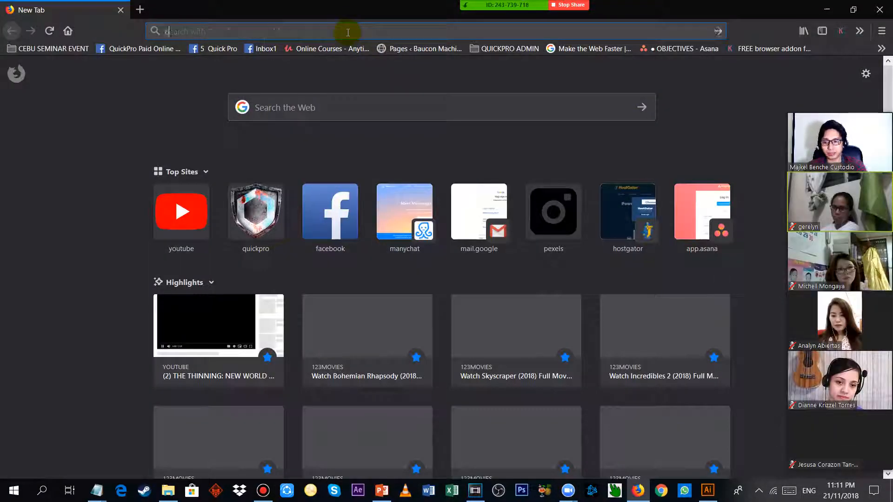
text(cartoon cool)
key(Return)
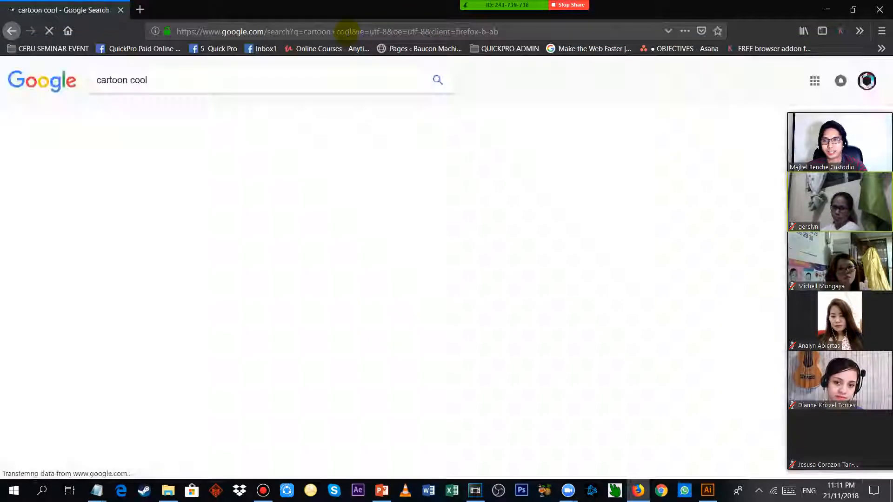
click(139, 115)
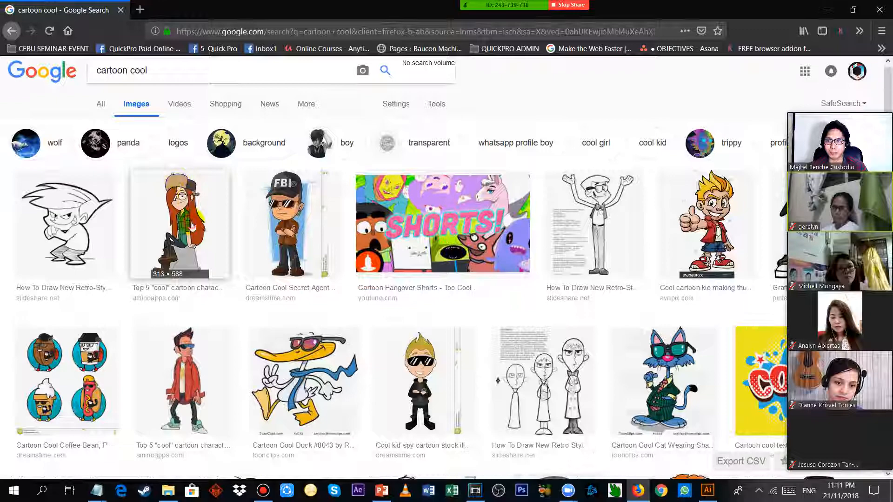
click(181, 220)
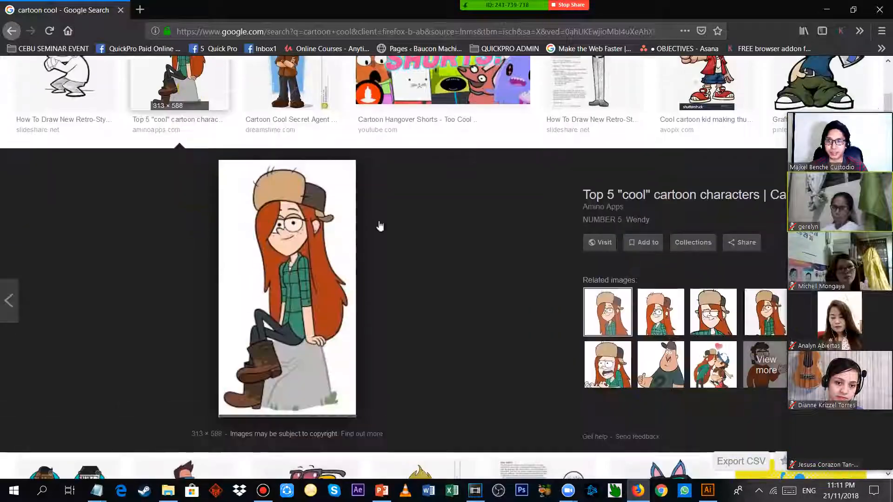
Try to drop the previewed cartoon image into the ADOBE ILLUSTRATOR folder, and move the meeting's video strip out of the way.
drag(305, 278, 547, 303)
key(alt+Tab)
key(alt+Tab)
key(alt+Tab)
key(alt+Tab)
key(alt+Tab)
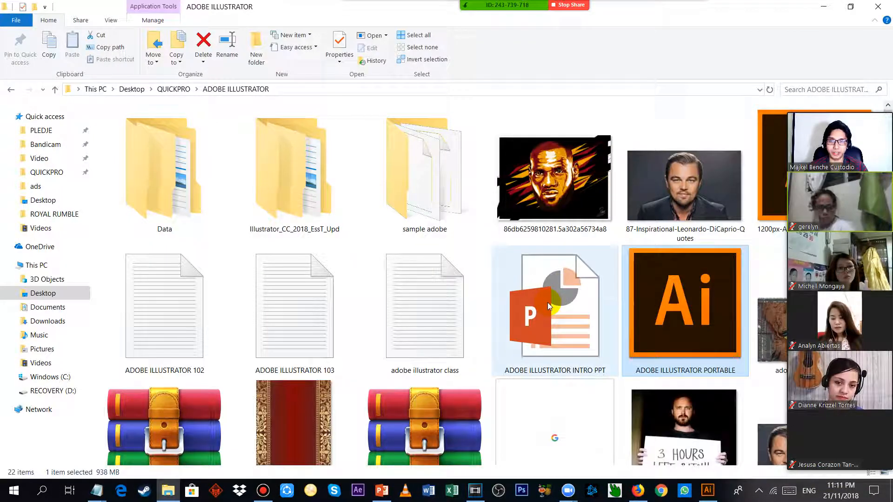
scroll(618, 307, down, 4)
drag(809, 344, 549, 28)
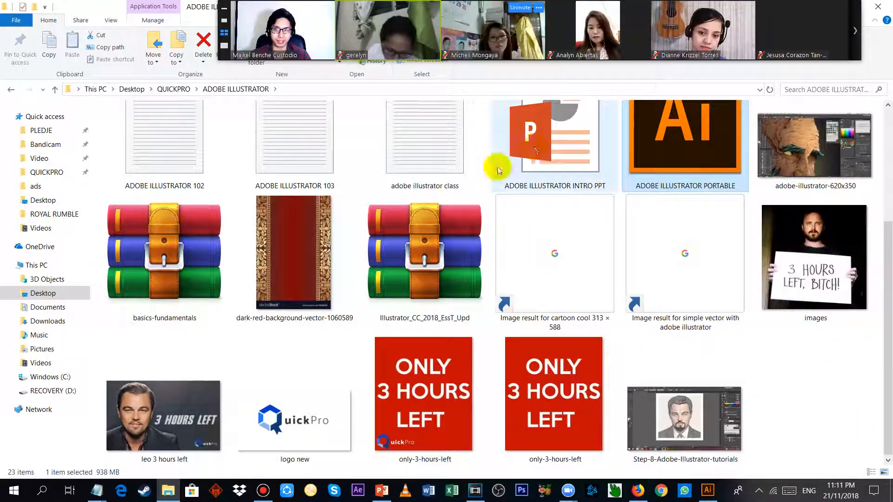
Copy the red-haired girl image from the Firefox preview and paste it into the emptied Illustrator document.
key(alt+Tab)
right_click(294, 263)
click(370, 359)
key(alt+Tab)
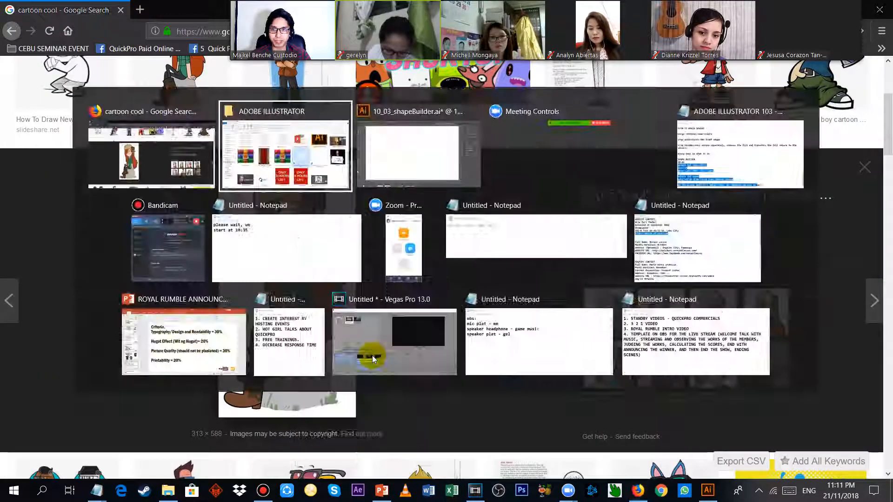
key(alt+Tab)
key(ctrl+v)
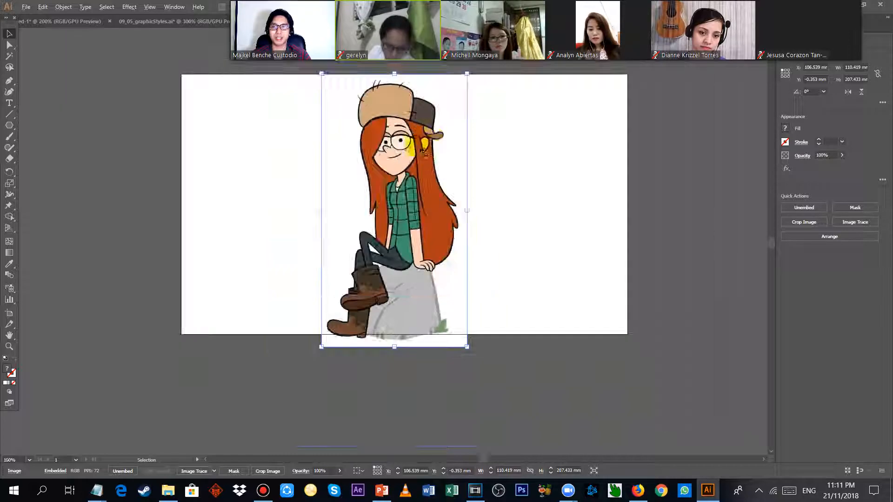
Scale the pasted cartoon proportionally down to about 72 × 135 mm and position it within the artboard.
drag(435, 149, 439, 146)
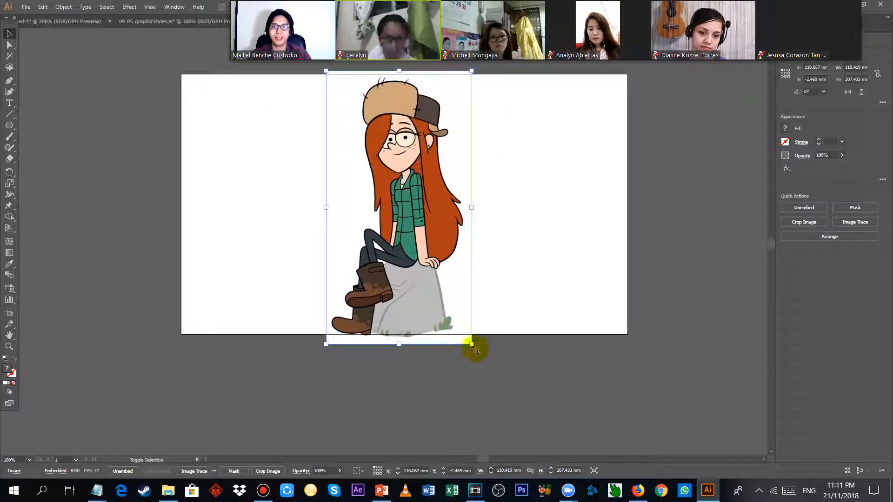
drag(471, 344, 421, 250)
drag(403, 185, 417, 225)
scroll(412, 191, up, 3)
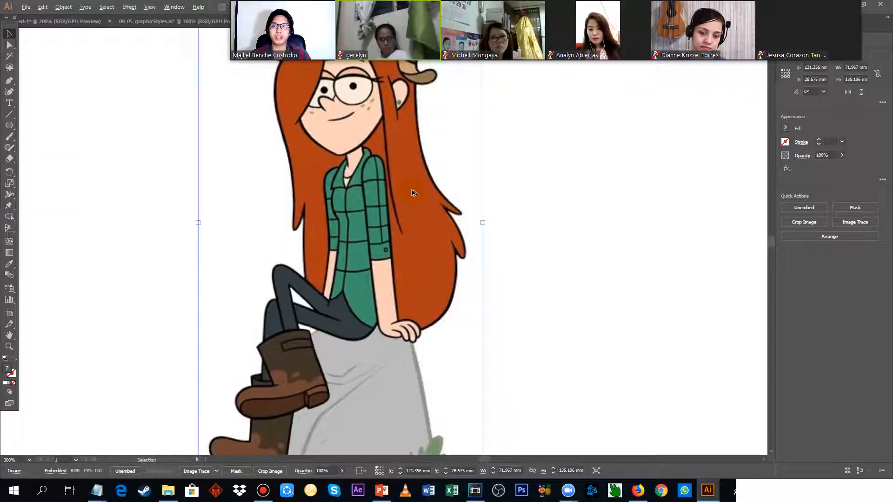
Try to trace the front of the girl's hat with the Arc tool, and undo the drawn arcs.
drag(396, 111, 402, 146)
scroll(398, 125, up, 1)
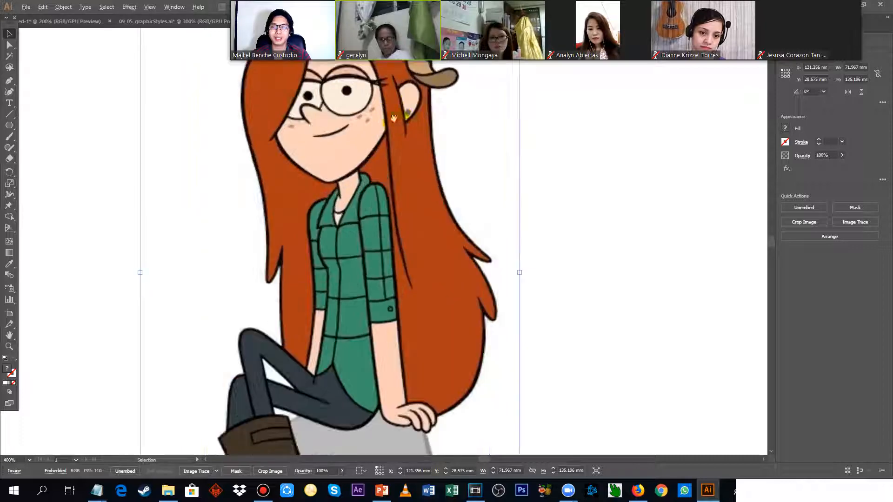
drag(398, 140, 403, 159)
drag(567, 140, 629, 284)
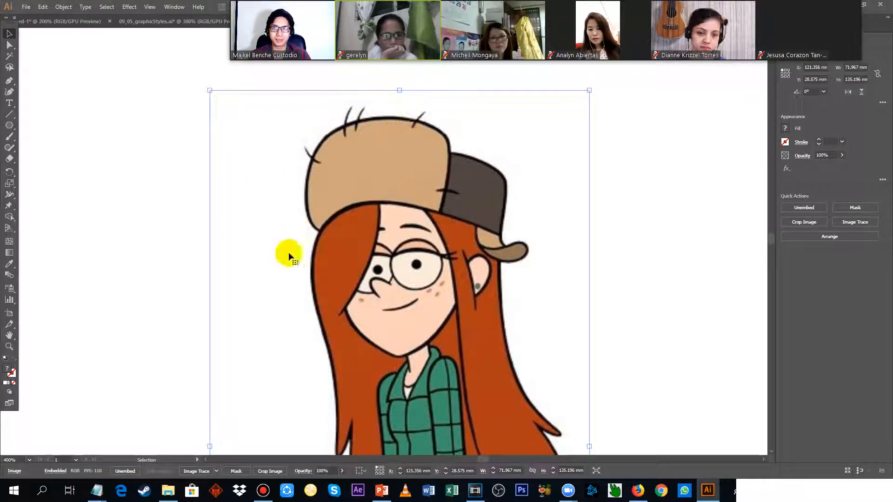
click(9, 127)
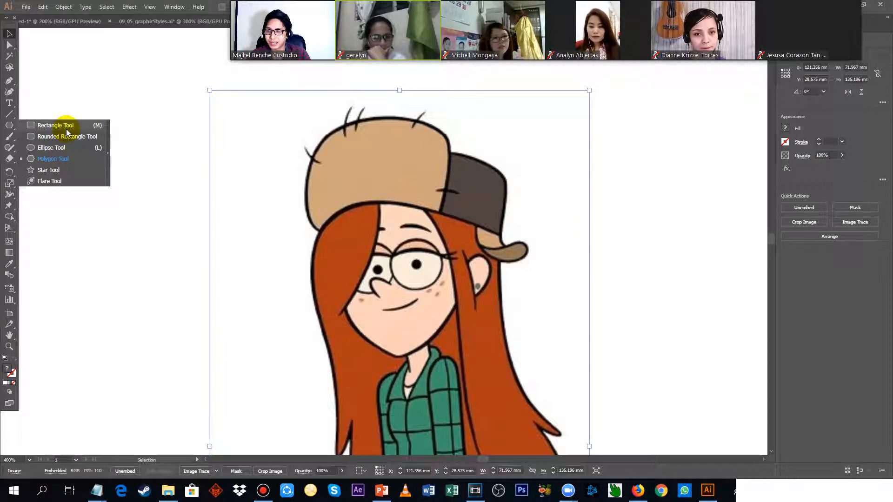
click(10, 114)
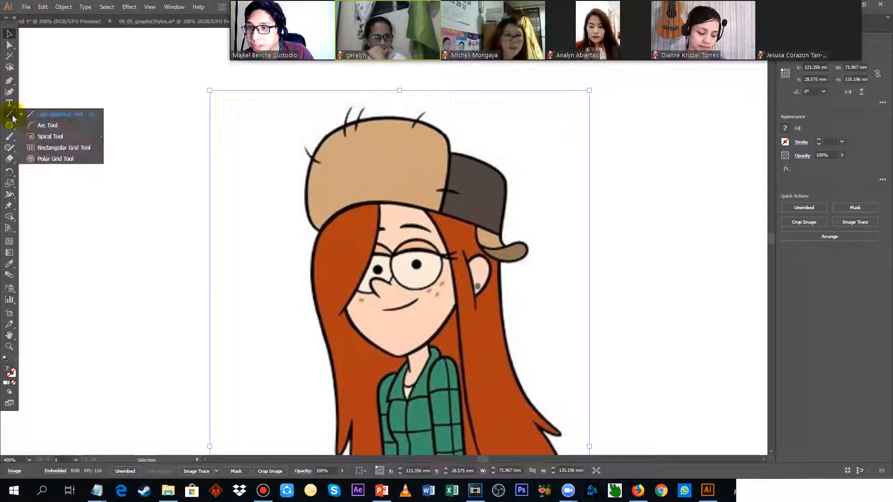
click(48, 125)
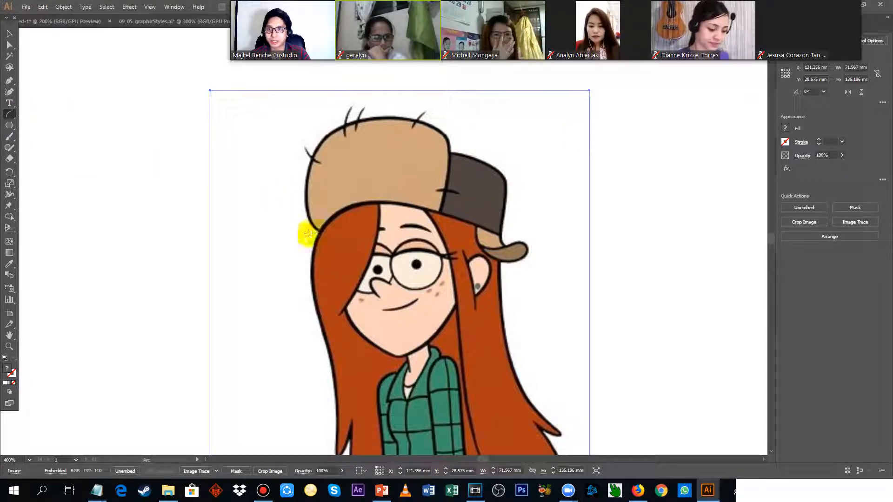
drag(316, 229, 450, 210)
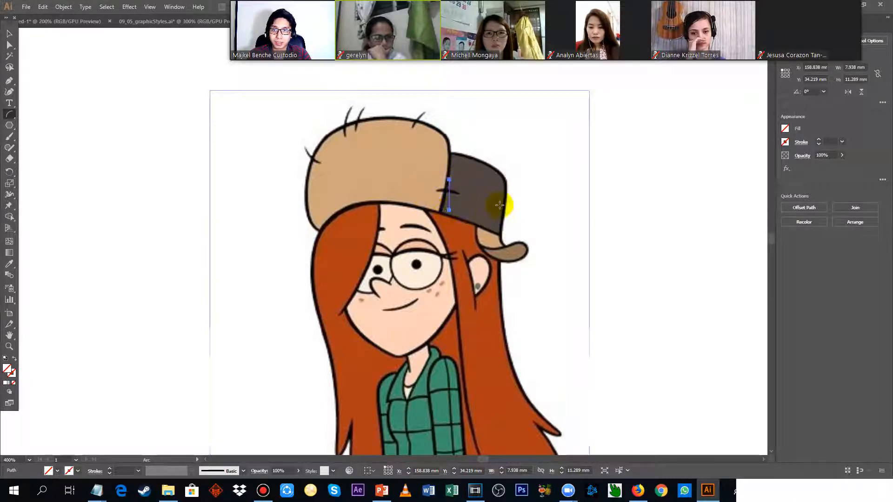
key(ctrl+z)
key(ctrl+z)
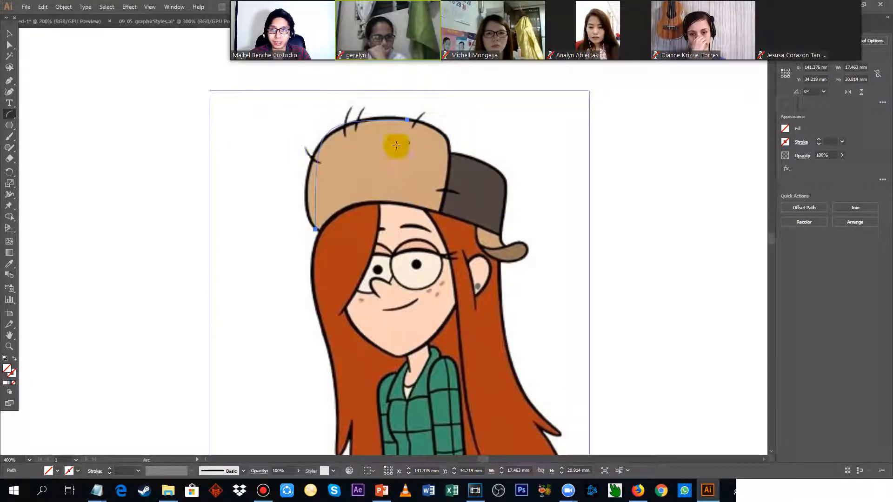
ctrl+click(576, 132)
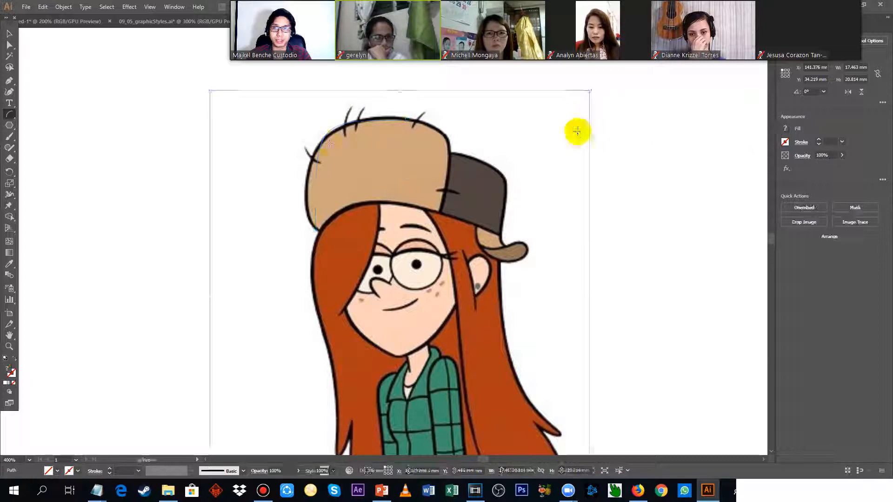
Draw a rounded rectangle about 29.7 × 17.7 mm over the tan front of the hat and give it a black stroke.
click(784, 143)
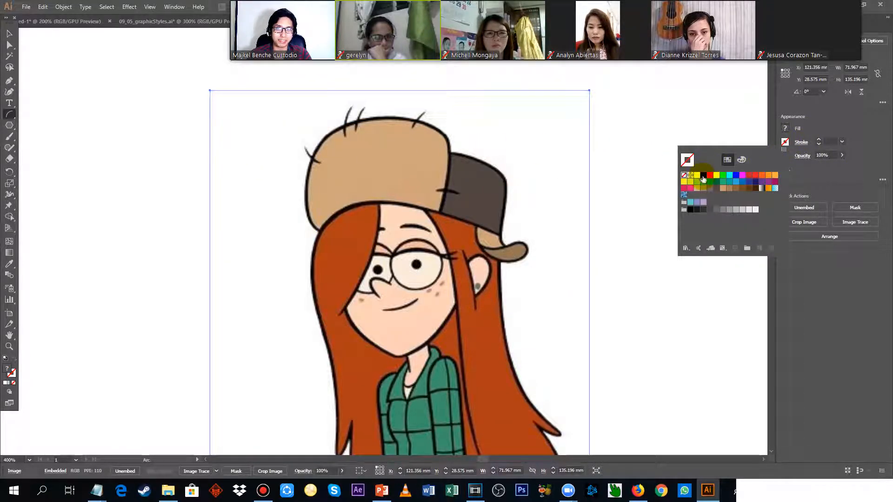
click(810, 296)
drag(11, 134, 61, 135)
drag(297, 122, 453, 215)
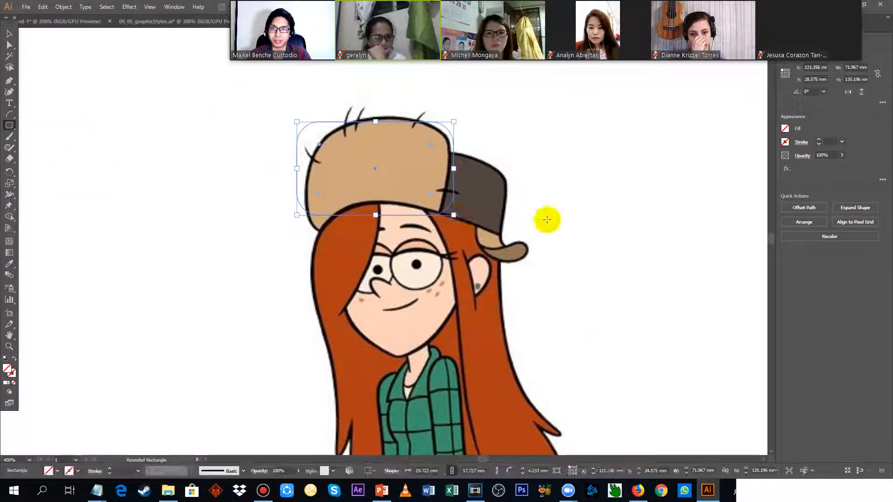
click(784, 143)
click(704, 175)
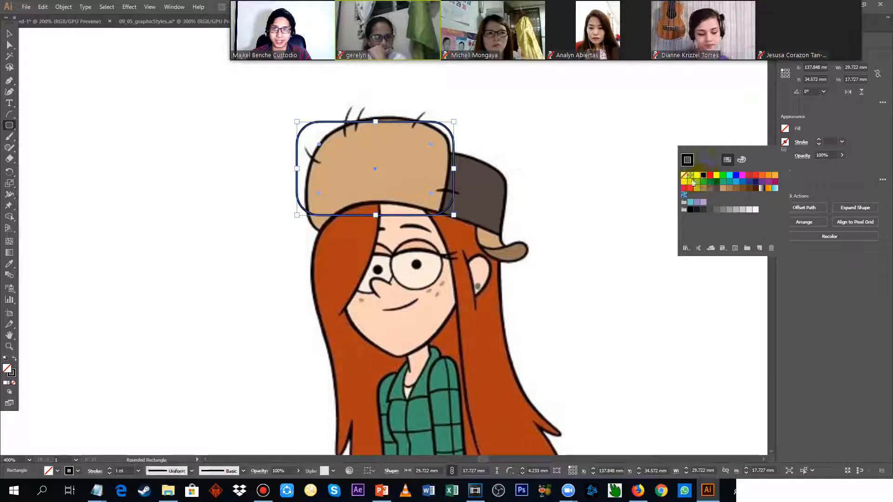
Rotate the rounded rectangle counterclockwise by about 8° to follow the tilt of the hat.
click(9, 34)
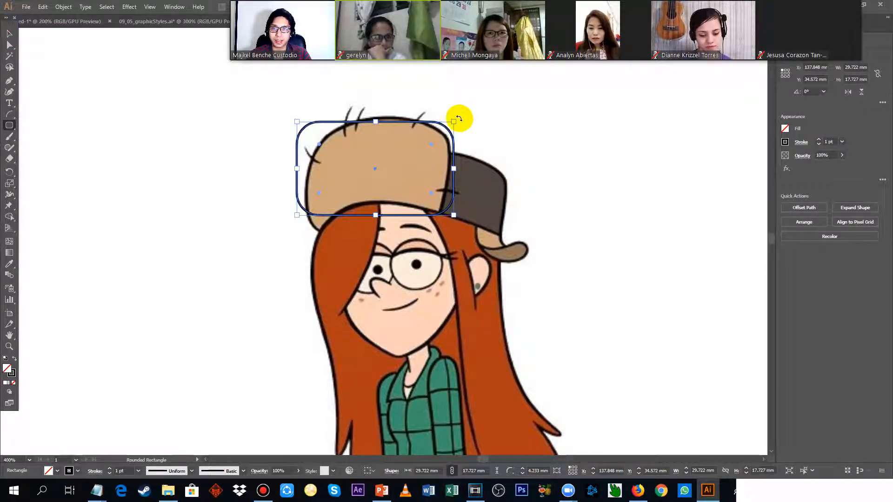
drag(459, 119, 446, 110)
scroll(422, 135, up, 3)
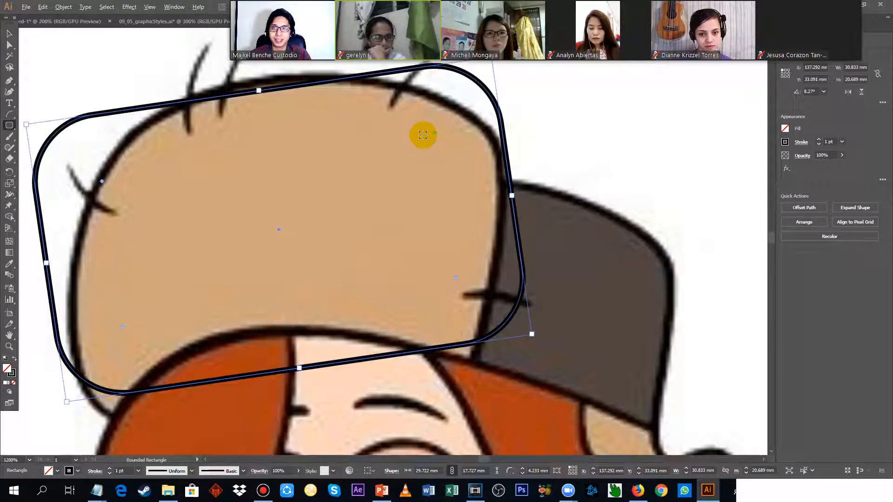
scroll(596, 167, up, 2)
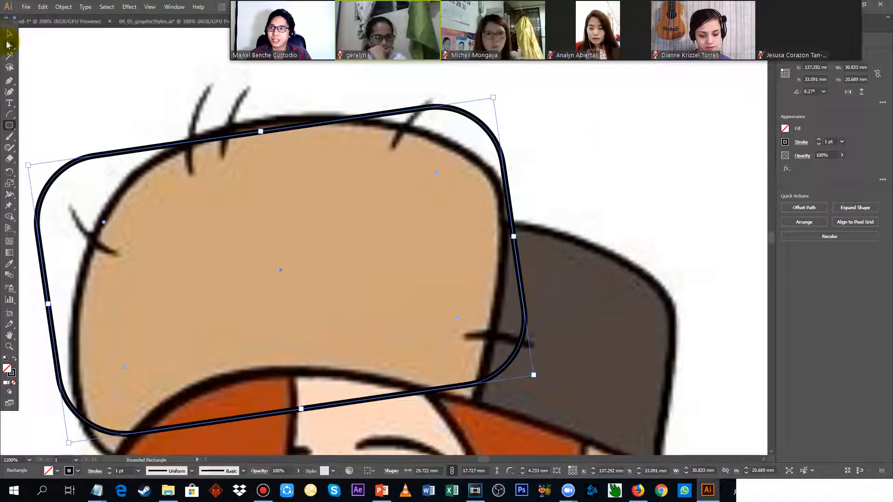
Move the rectangle's upper-right corner anchors and right-side anchor onto the outline of the tan hat front with Direct Selection.
click(9, 45)
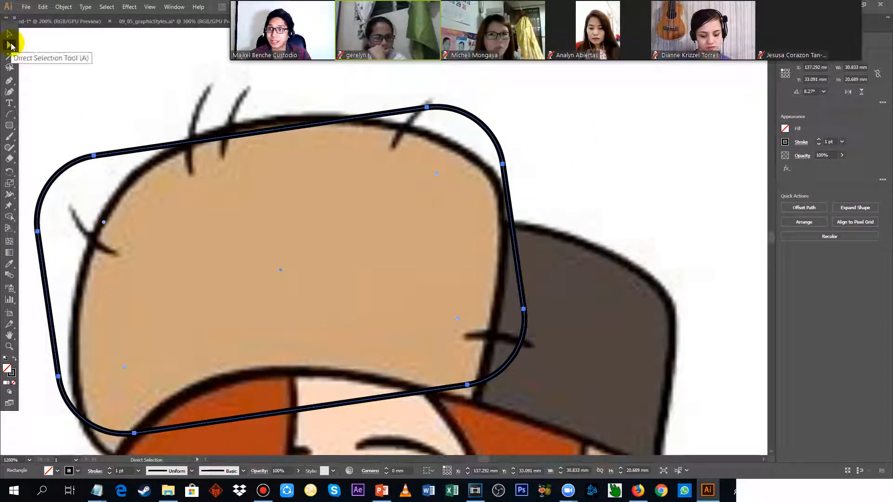
click(431, 111)
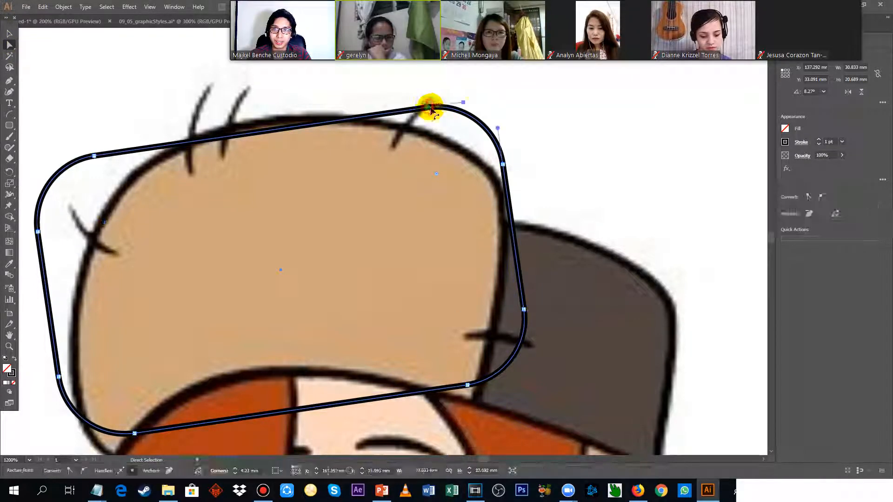
drag(504, 168, 500, 215)
drag(428, 112, 398, 131)
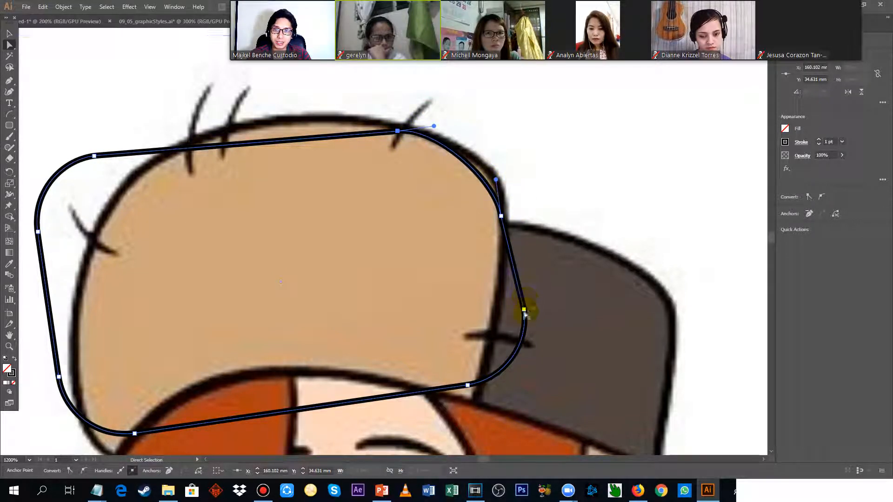
drag(524, 312, 496, 314)
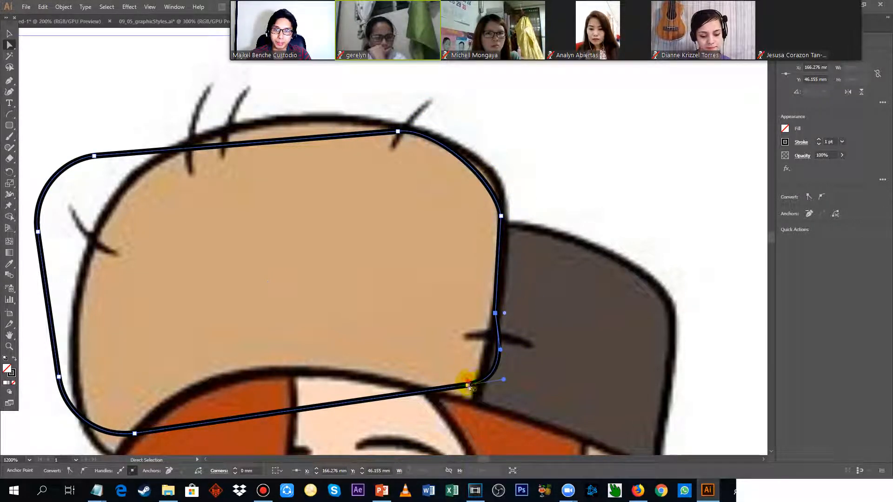
Move the lower-right corner's bottom anchor to the hat's lower edge and adjust the corner's curve handles.
drag(468, 385, 486, 388)
click(539, 393)
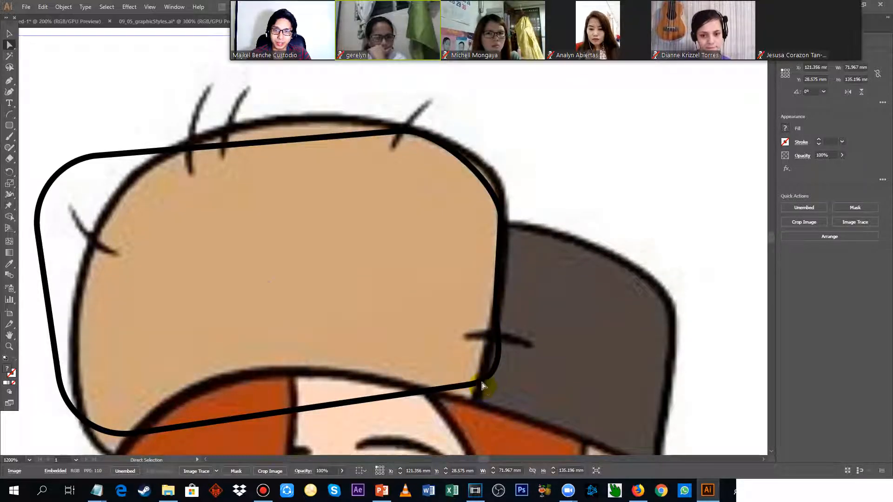
click(481, 387)
drag(468, 386, 424, 392)
drag(504, 357, 530, 337)
drag(460, 387, 476, 411)
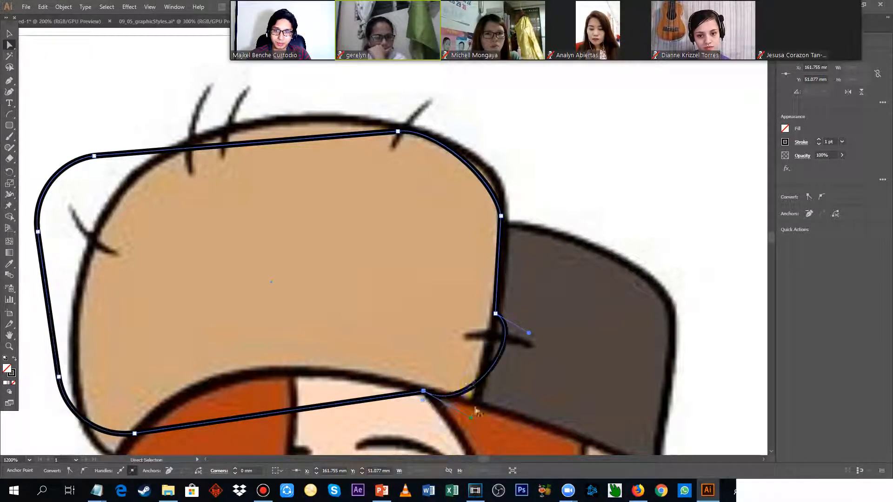
Move the two upper-left corner anchors onto the hat's crown and upper-left outline.
drag(170, 174, 372, 156)
click(309, 149)
drag(310, 150, 484, 110)
key(ctrl+z)
click(311, 149)
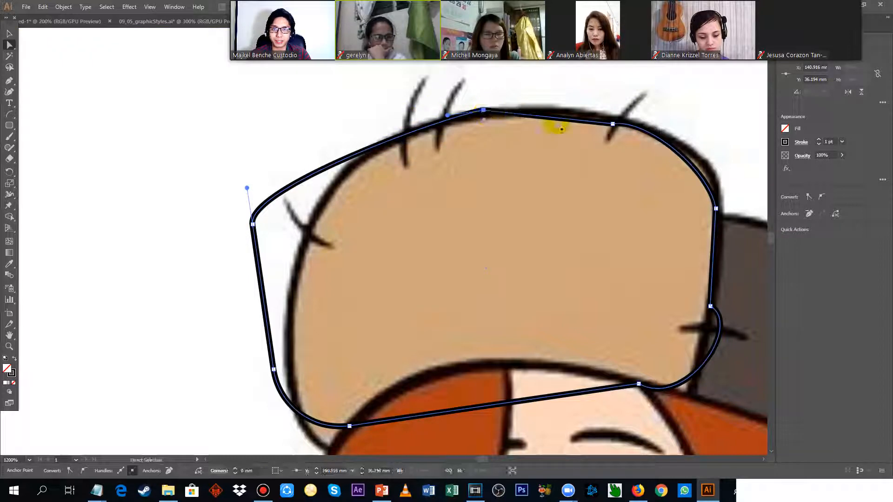
drag(253, 224, 317, 206)
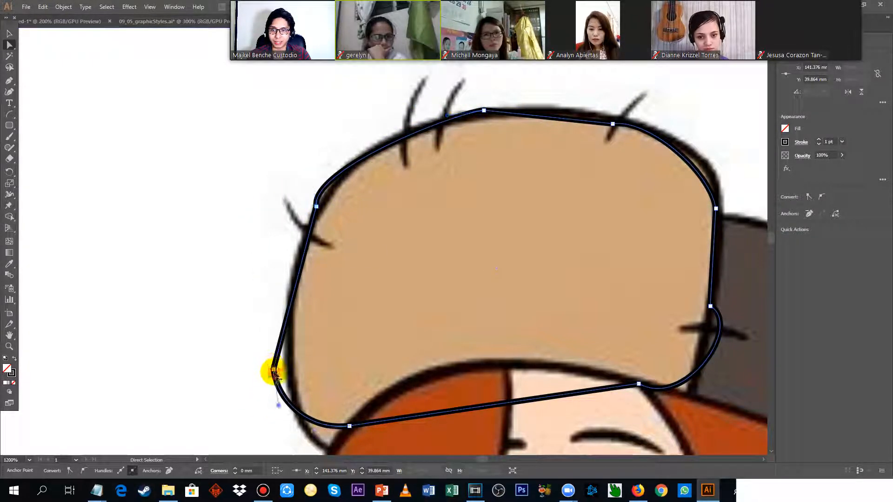
Fit the two lower-left corner anchors to the hat's left edge and its lower-left tip above the hair.
click(274, 370)
drag(273, 370, 287, 374)
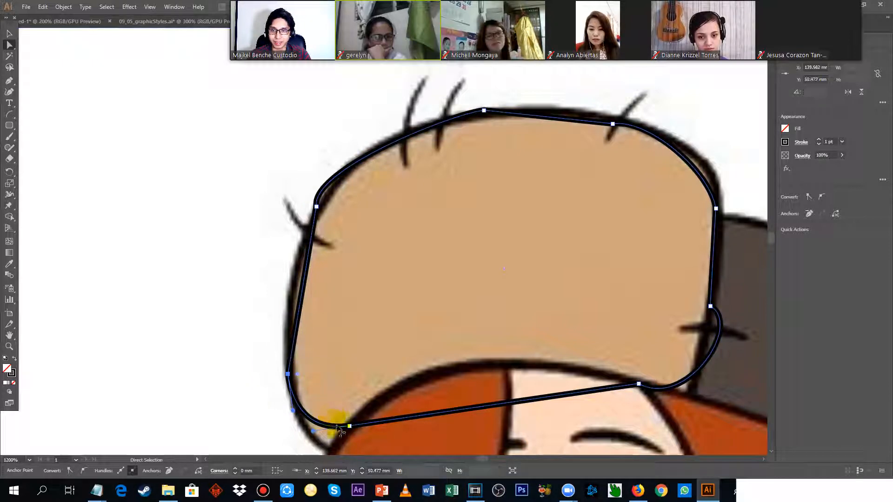
click(349, 426)
drag(349, 426, 330, 449)
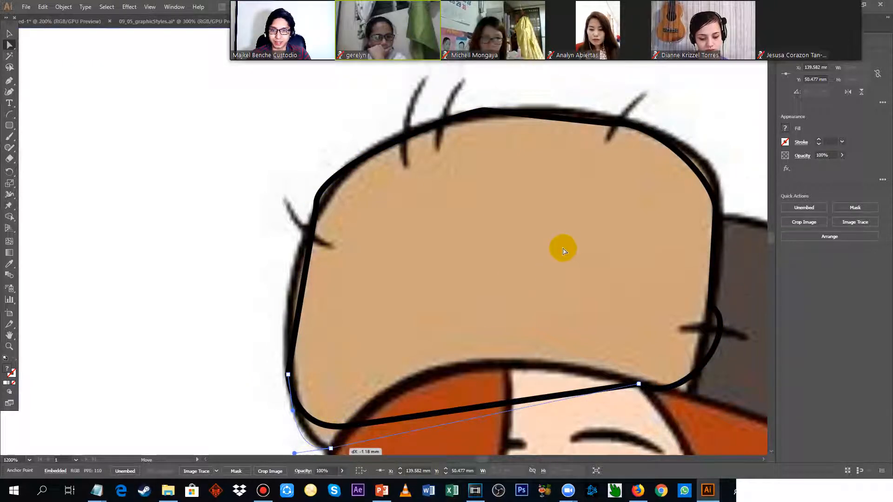
scroll(411, 285, down, 1)
click(485, 384)
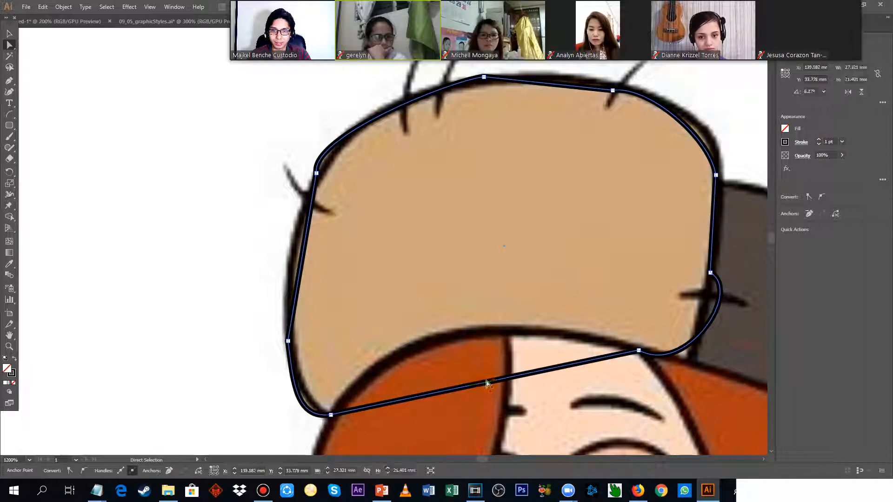
drag(486, 384, 483, 364)
key(ctrl+z)
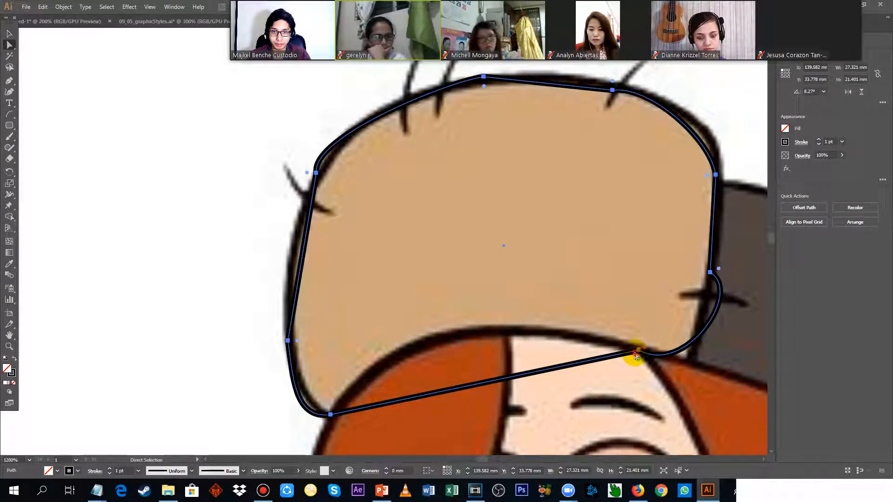
Reposition the path's bottom anchors and pull their handle so the bottom edge follows the hat's curved brim, and deselect the path.
click(639, 351)
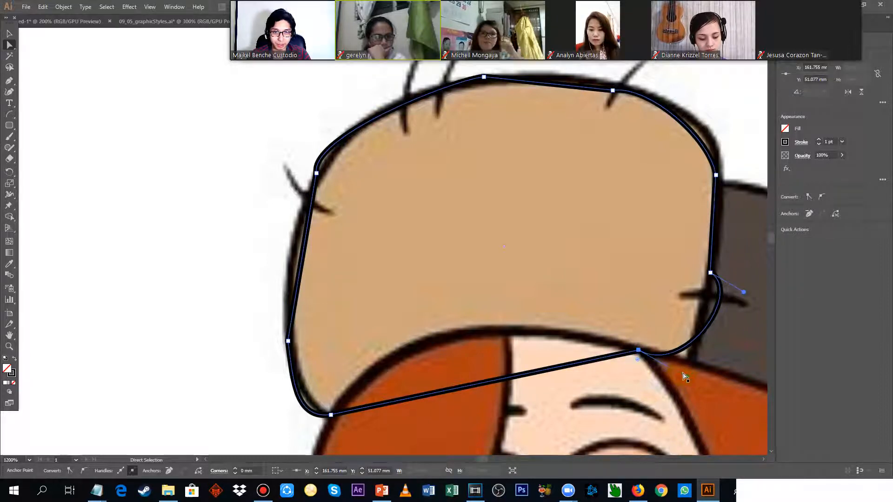
drag(627, 366, 672, 379)
scroll(526, 275, down, 3)
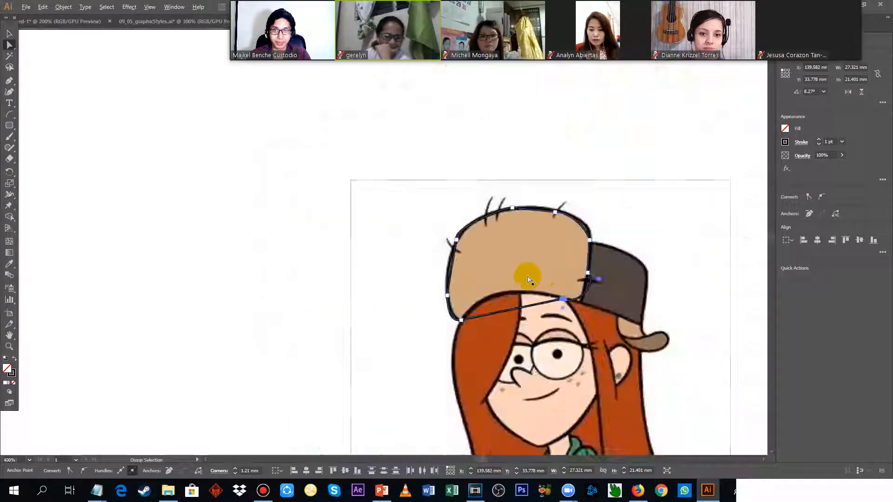
scroll(468, 290, up, 2)
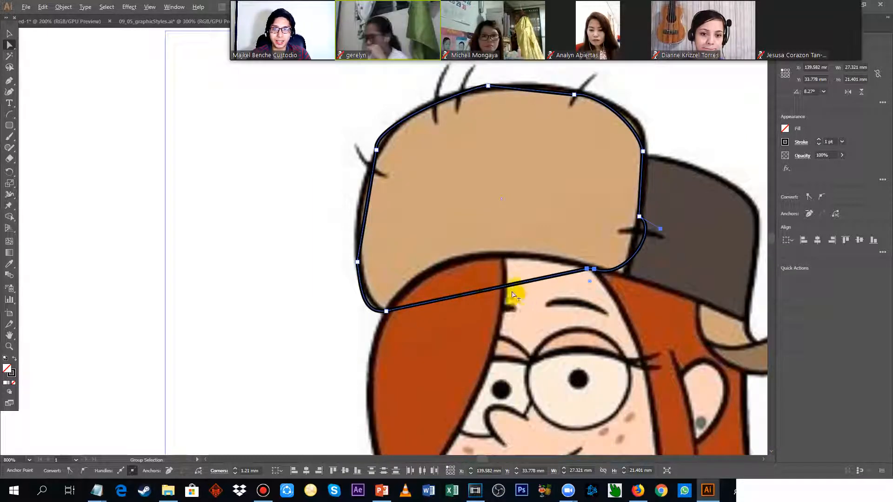
drag(555, 275, 419, 260)
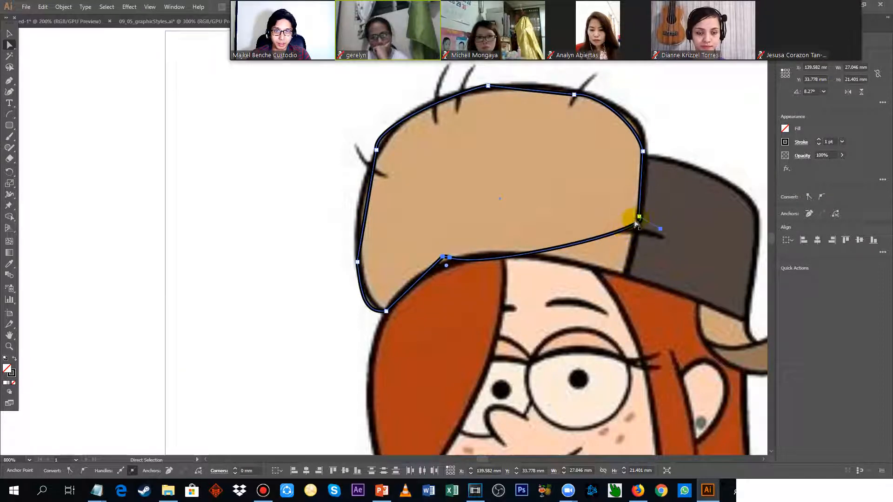
drag(640, 217, 618, 278)
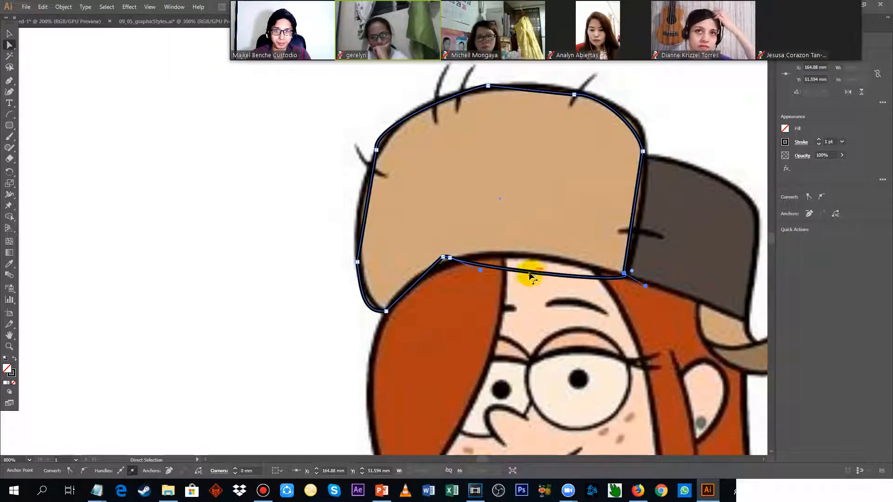
drag(481, 270, 492, 237)
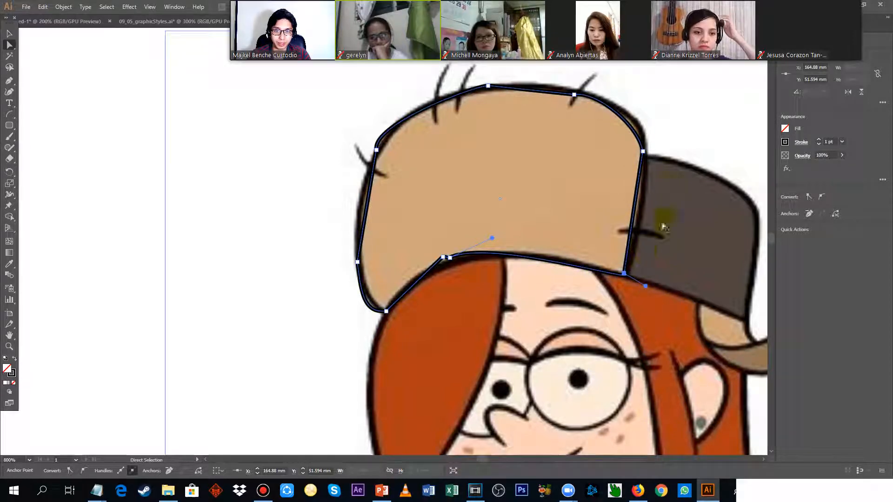
click(668, 186)
scroll(656, 130, down, 1)
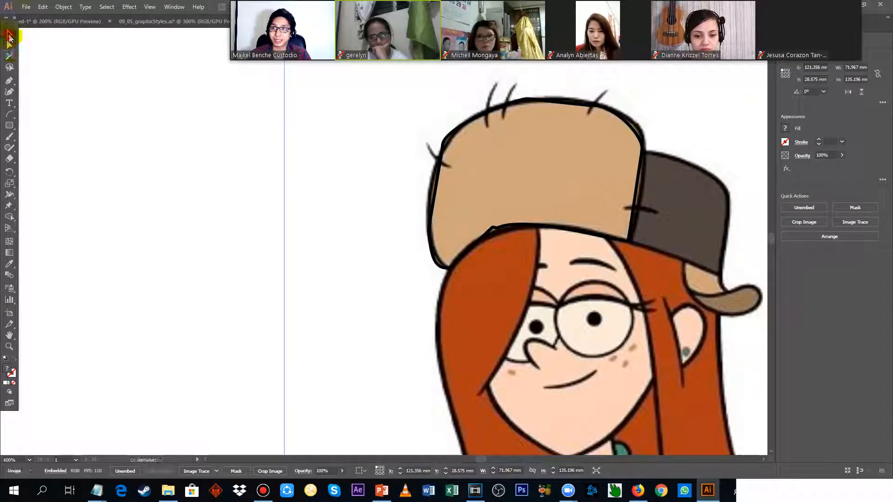
Select the traced hat path and fill it with the tan sampled from the hat using the Eyedropper.
click(10, 33)
click(637, 128)
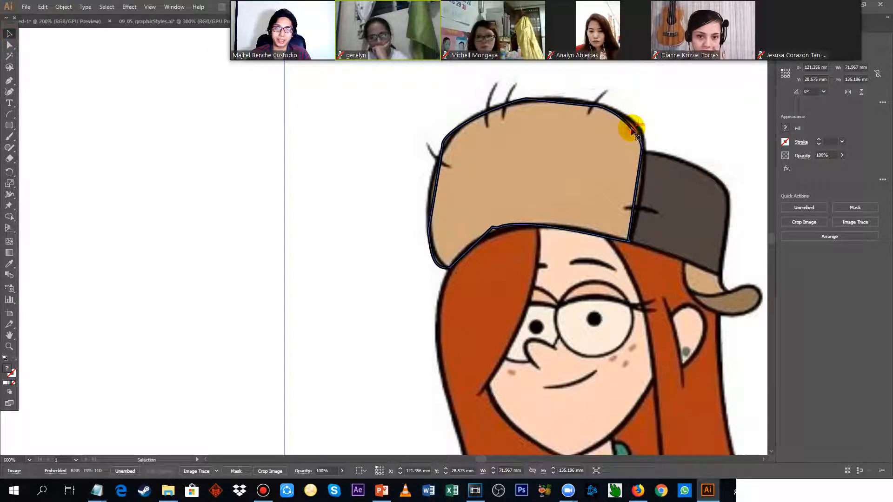
click(785, 129)
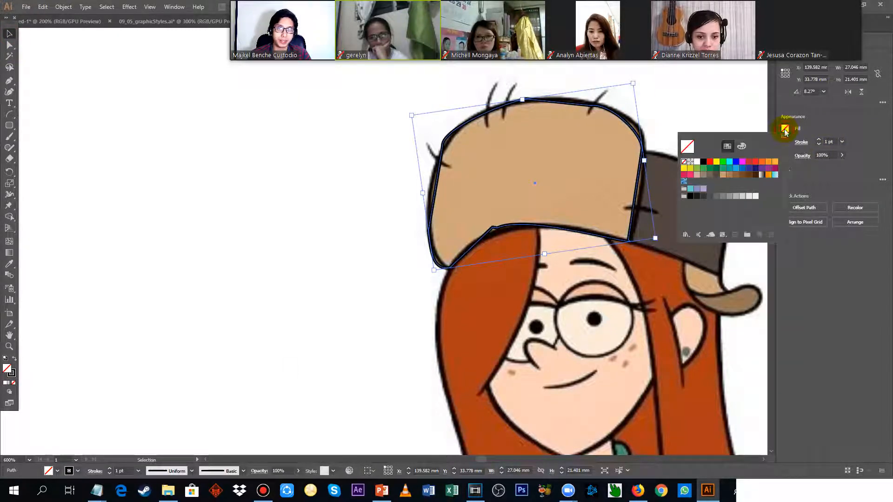
click(741, 146)
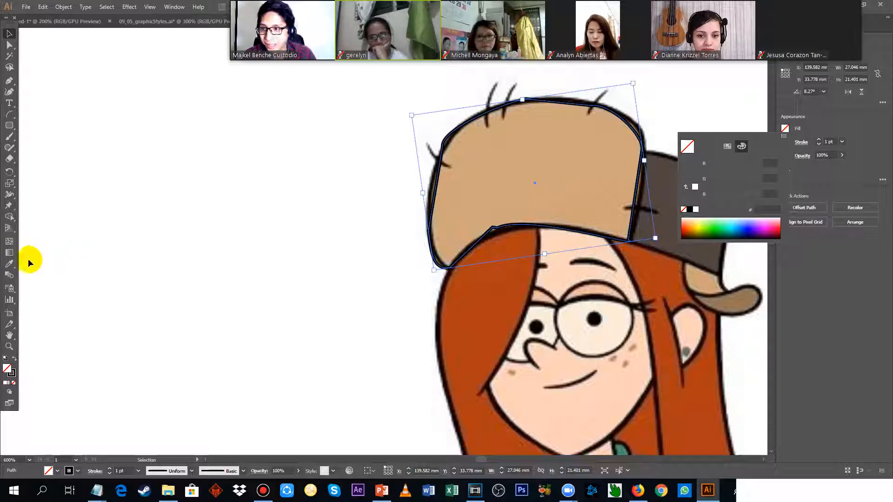
click(12, 267)
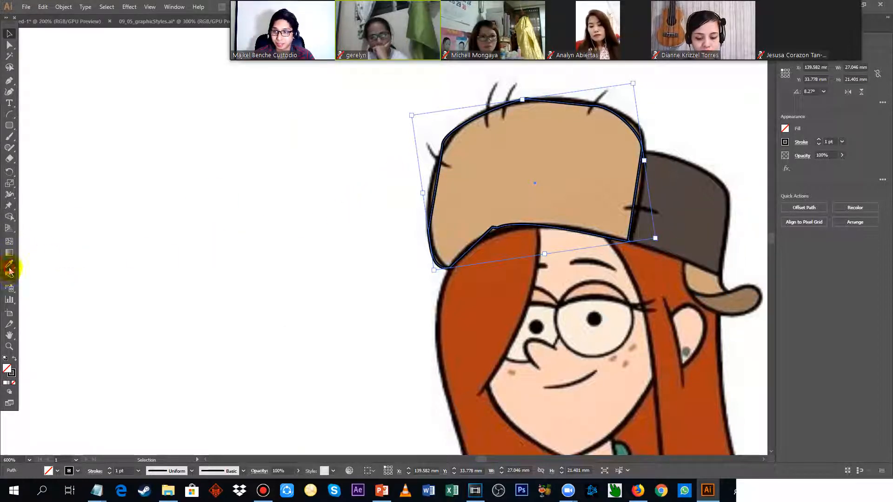
click(10, 266)
click(569, 152)
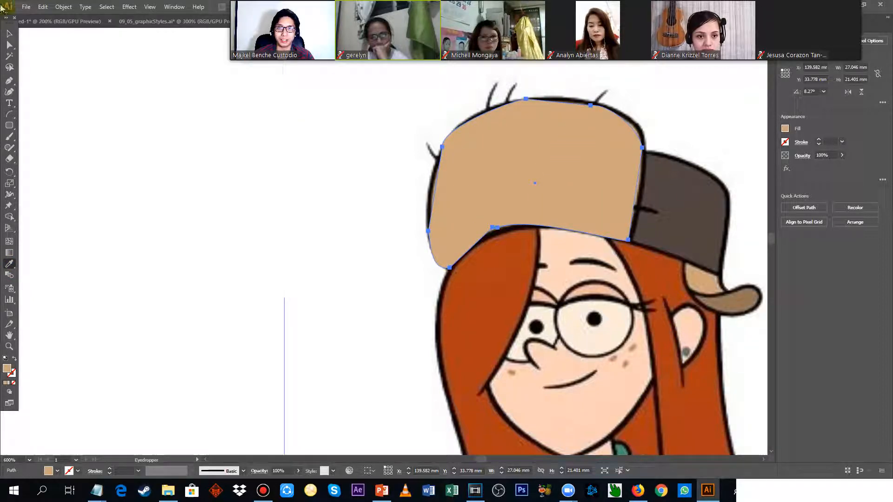
Shift the hat shape beside the image, give it a 2 pt black stroke, and place it back over the original hat.
key(v)
mouse_move(574, 139)
mouse_down()
mouse_move(620, 133)
mouse_move(462, 149)
mouse_move(356, 146)
mouse_move(388, 148)
mouse_up()
click(785, 141)
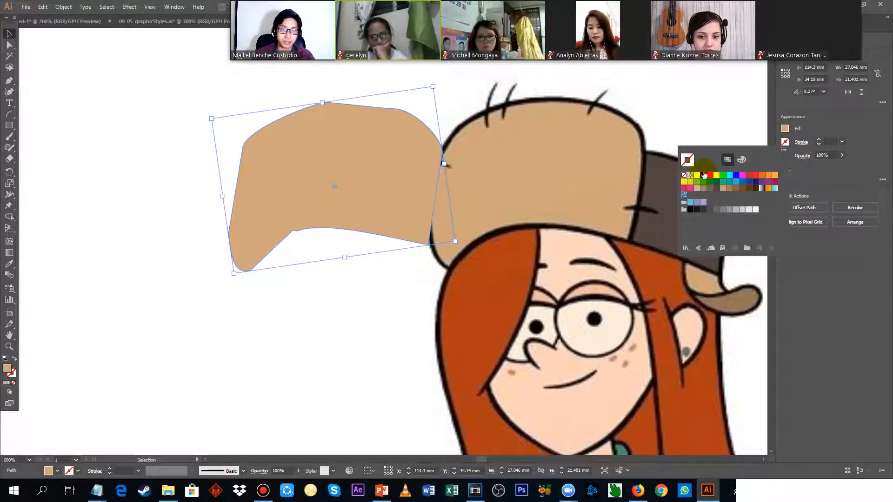
click(704, 175)
click(829, 141)
scroll(829, 141, up, 2)
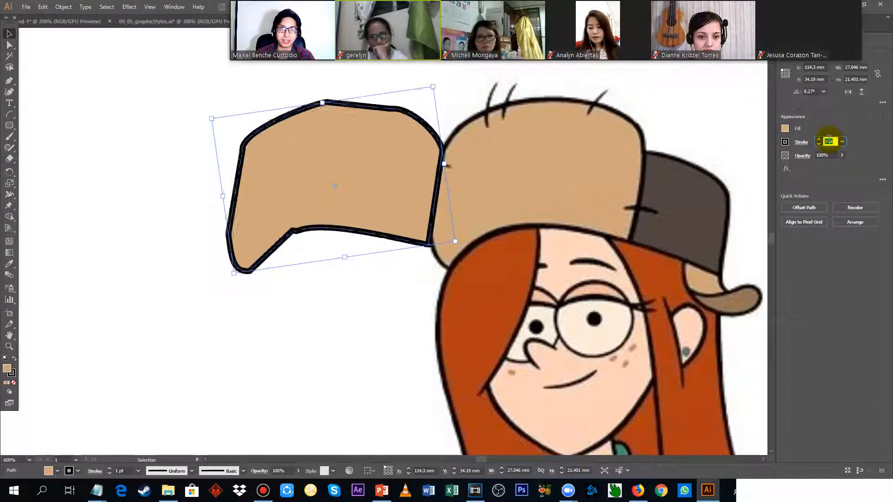
scroll(829, 140, down, 1)
drag(418, 175, 582, 171)
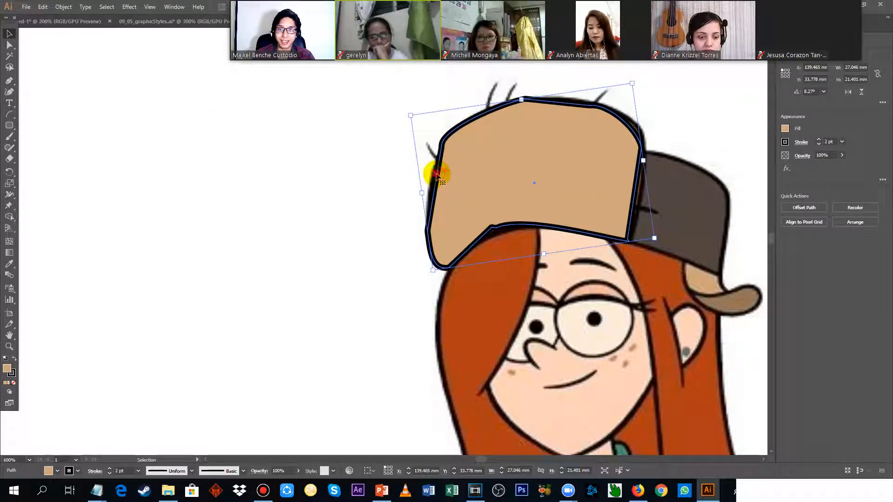
mouse_move(564, 154)
mouse_down()
mouse_move(564, 197)
mouse_move(567, 147)
mouse_move(565, 155)
mouse_up()
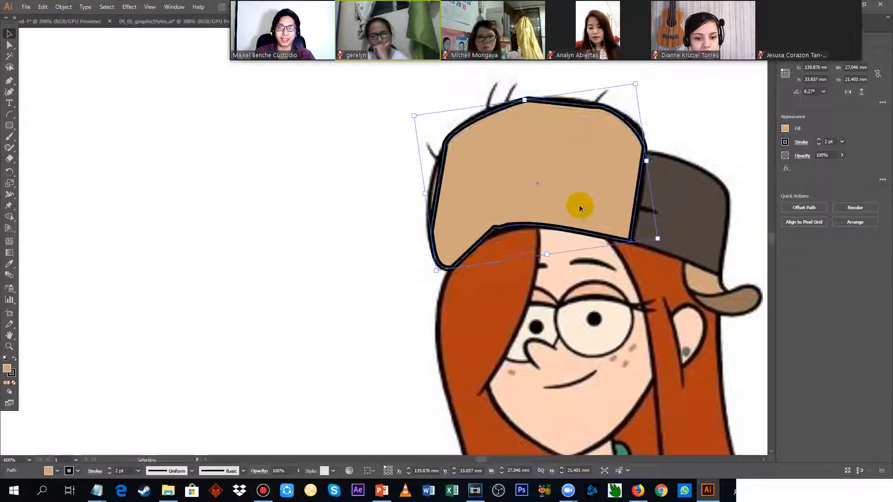
Isolate the hat shape, try the orange-to-yellow gradient swatch as its fill, replace it with the Jive pattern, and exit isolation.
scroll(579, 204, down, 3)
click(602, 174)
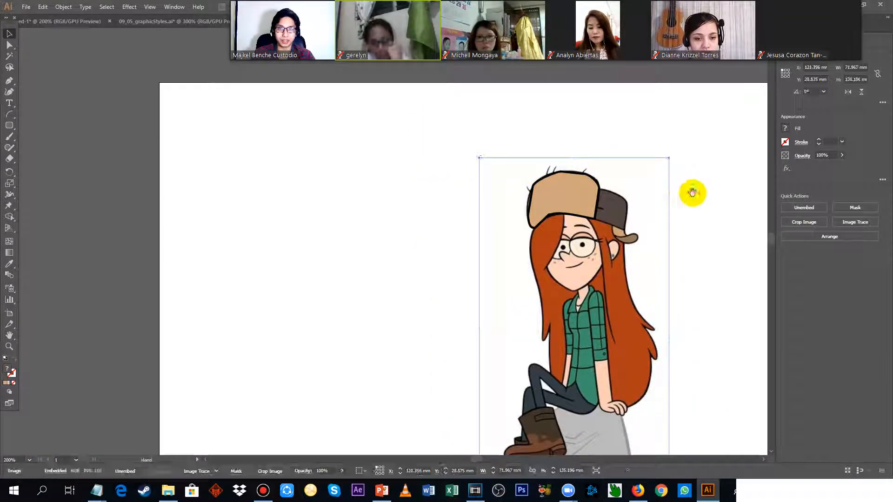
drag(692, 193, 518, 126)
scroll(481, 147, up, 2)
scroll(481, 148, down, 1)
drag(594, 129, 621, 140)
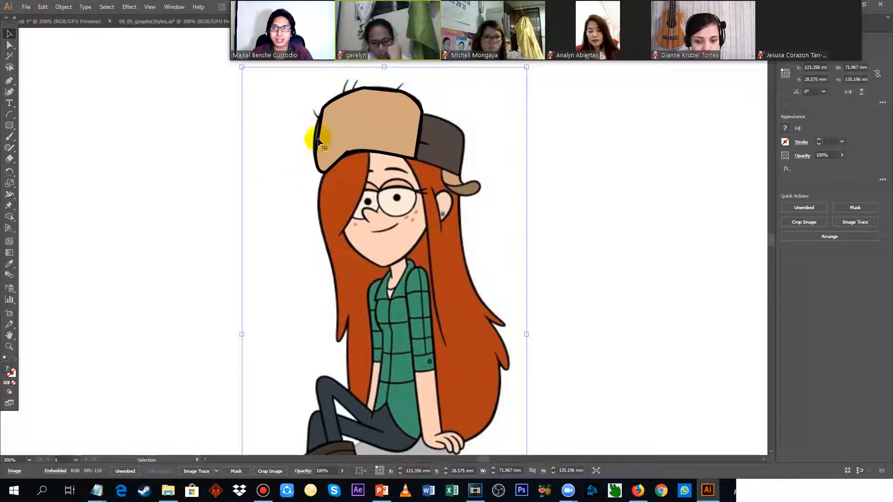
double_click(363, 124)
click(785, 129)
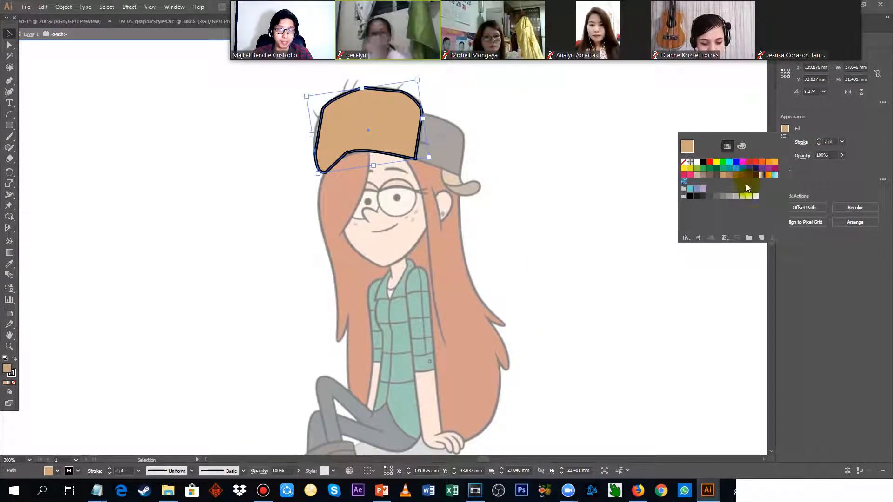
click(768, 175)
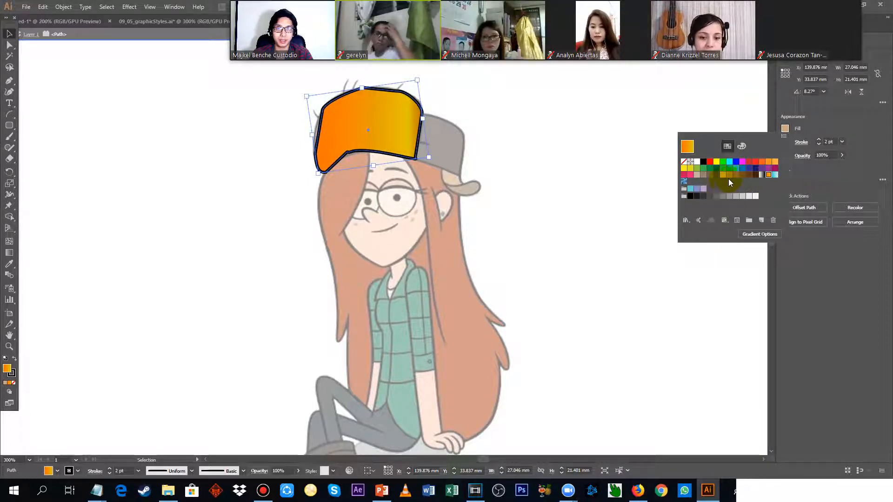
click(684, 182)
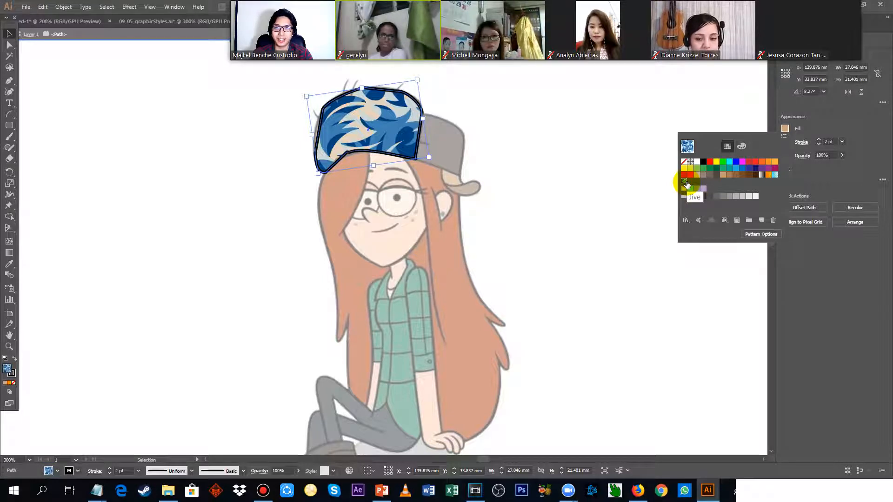
double_click(539, 124)
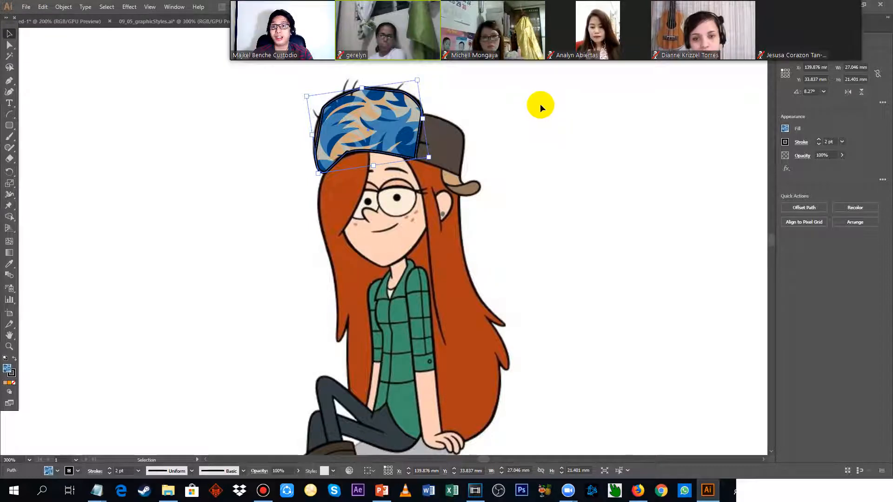
Select the pattern-filled hat shape together with the reference image of the girl.
click(603, 121)
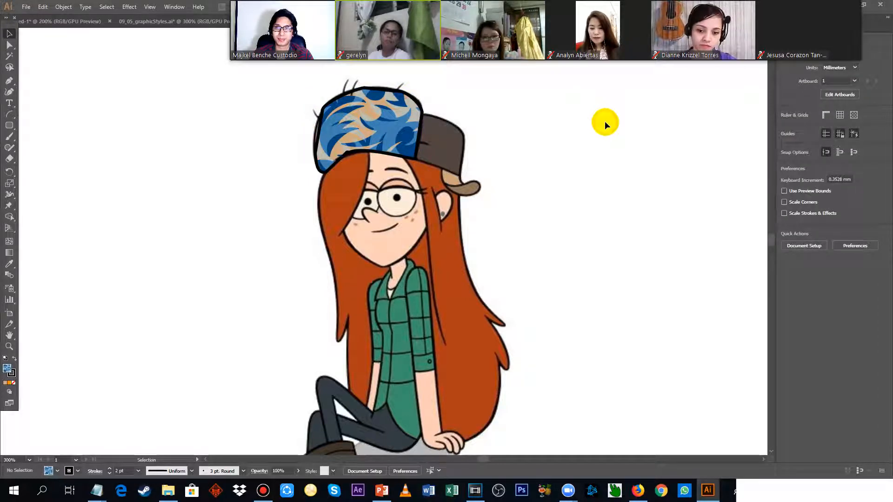
scroll(526, 142, down, 2)
drag(616, 109, 566, 167)
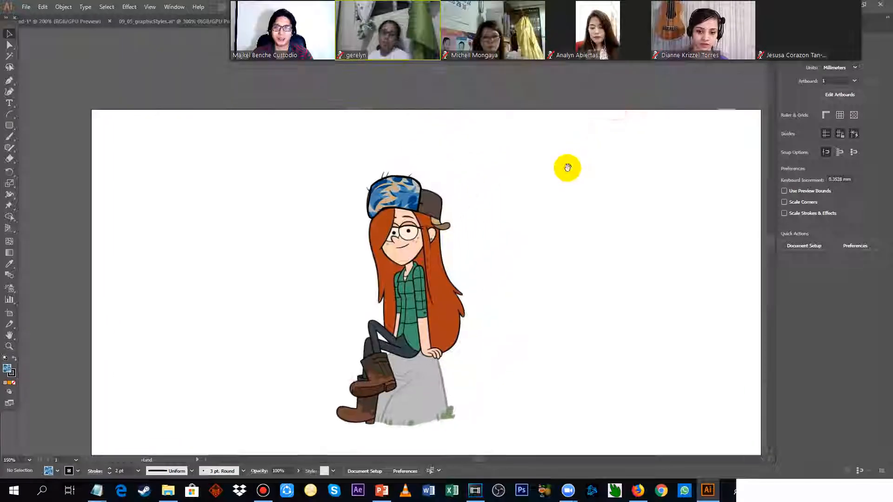
click(413, 179)
click(413, 180)
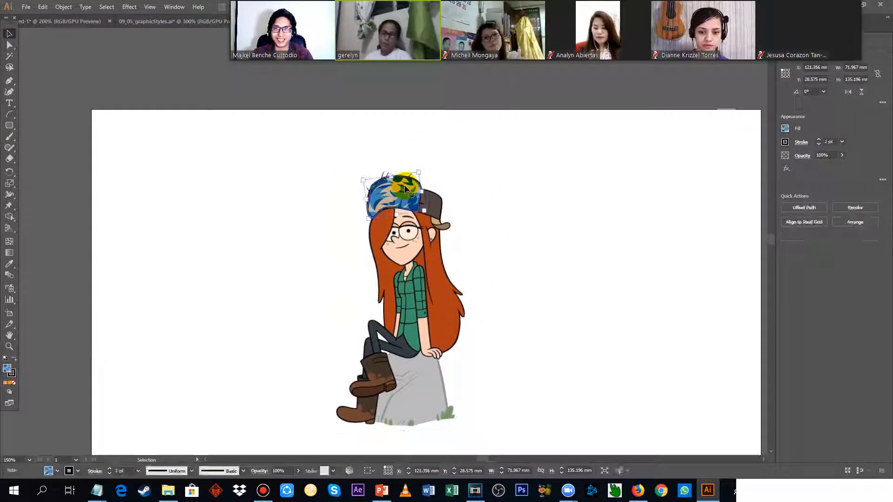
key(ctrl+a)
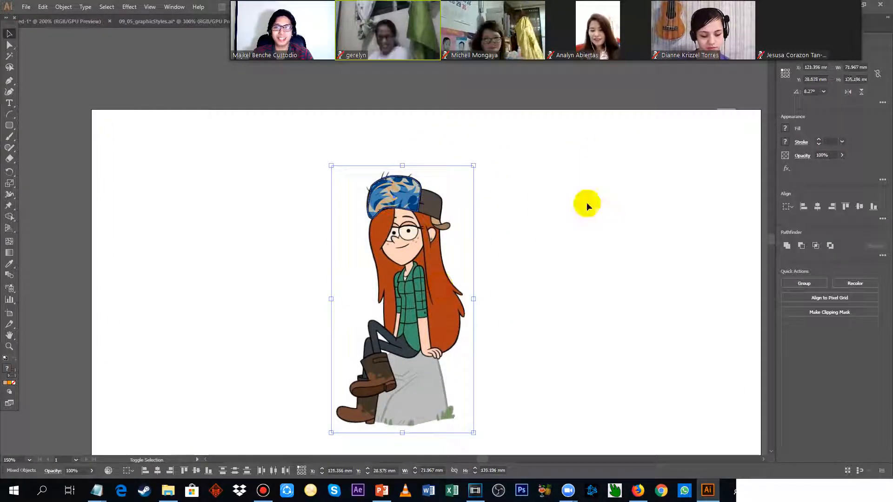